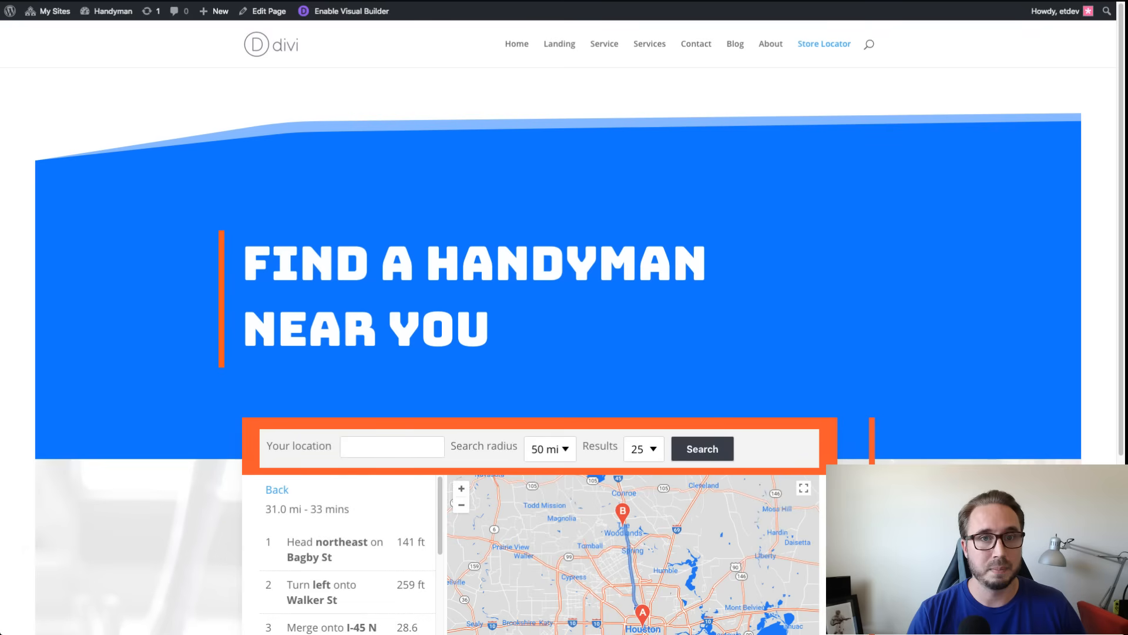
# Step: Examine the Find a Handyman page with its store search bar, directions list and styled map
pyautogui.scroll(-2, 930, 228)
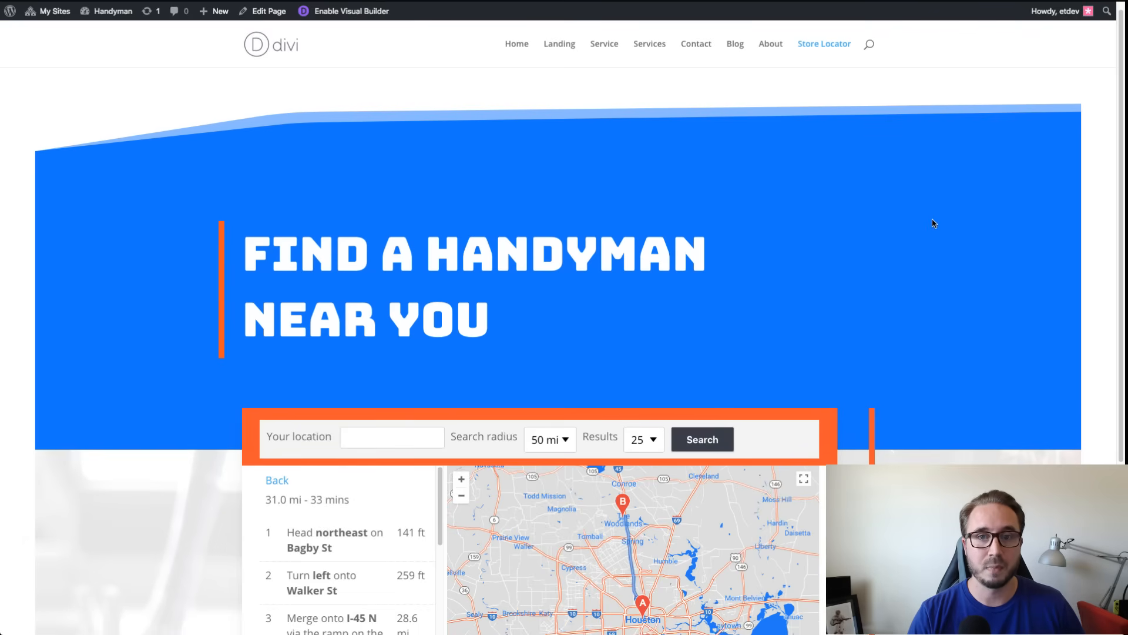
pyautogui.scroll(-1, 933, 223)
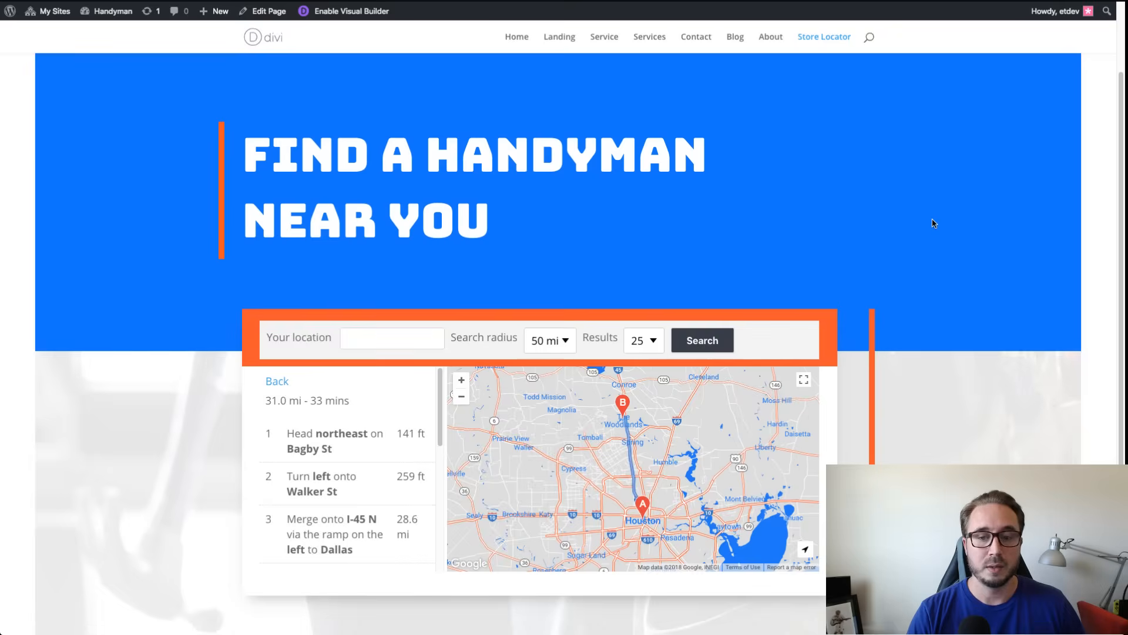
pyautogui.scroll(2, 933, 223)
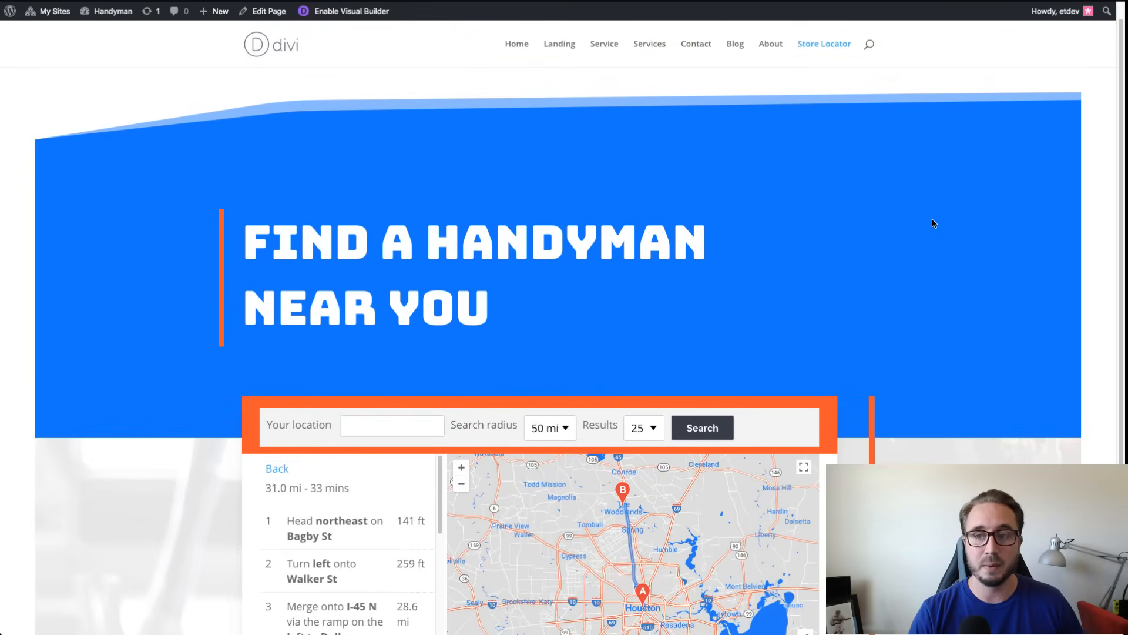
pyautogui.scroll(-3, 933, 223)
pyautogui.scroll(1, 933, 224)
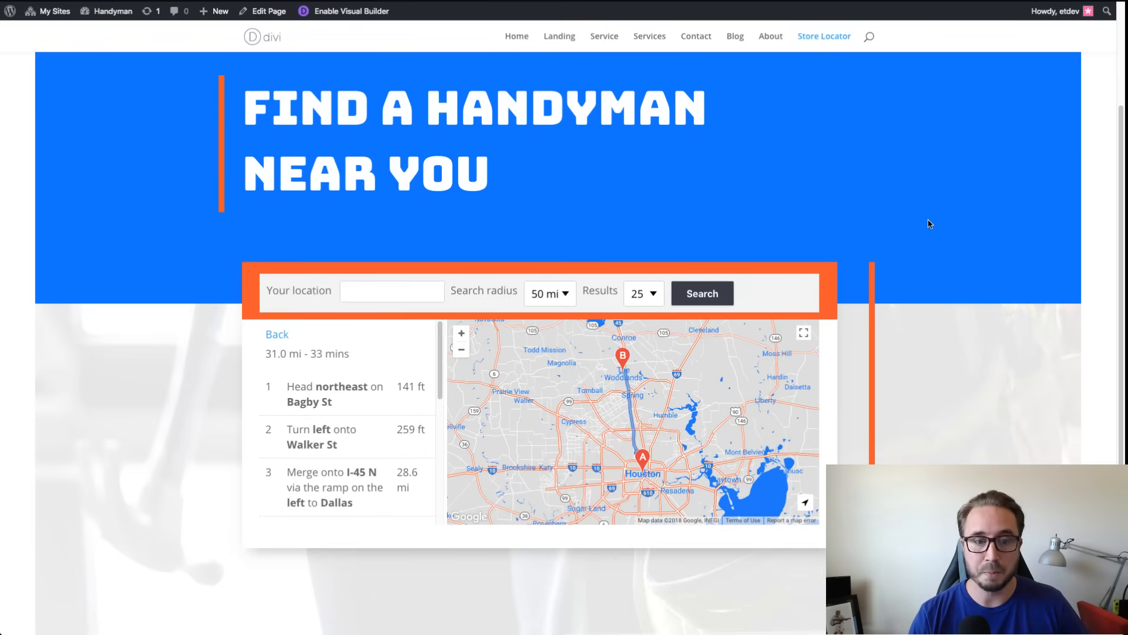
pyautogui.scroll(-2, 933, 224)
pyautogui.scroll(3, 915, 223)
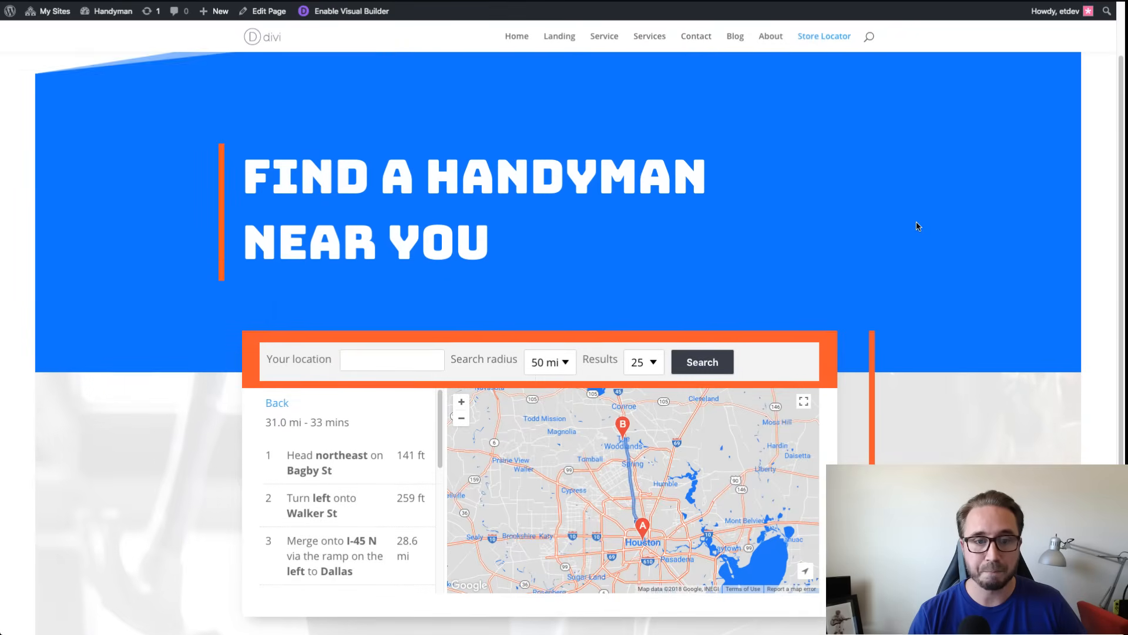
pyautogui.scroll(-2, 915, 223)
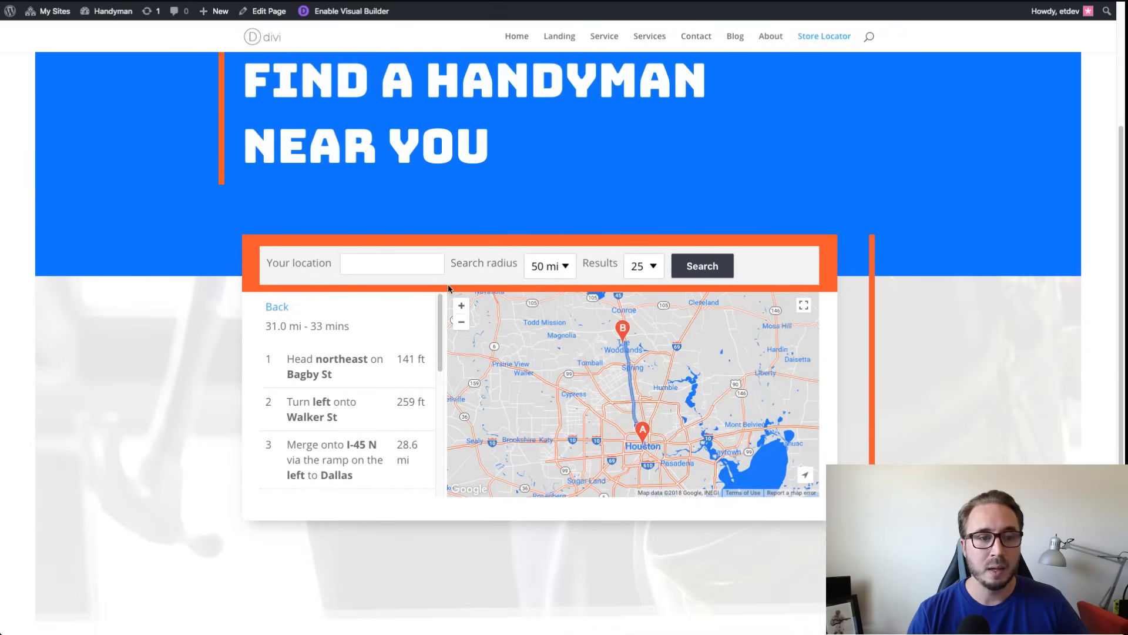
# Step: Return from the directions to the store list, close the Conroe store's info window and show a wider area of the map
pyautogui.click(278, 309)
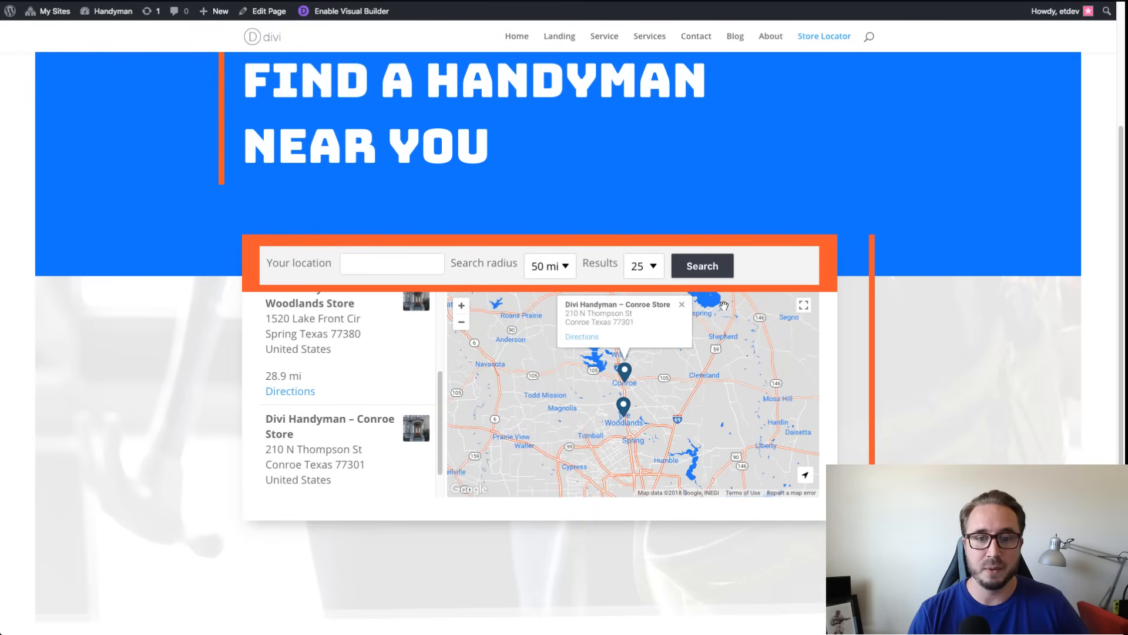
pyautogui.click(682, 303)
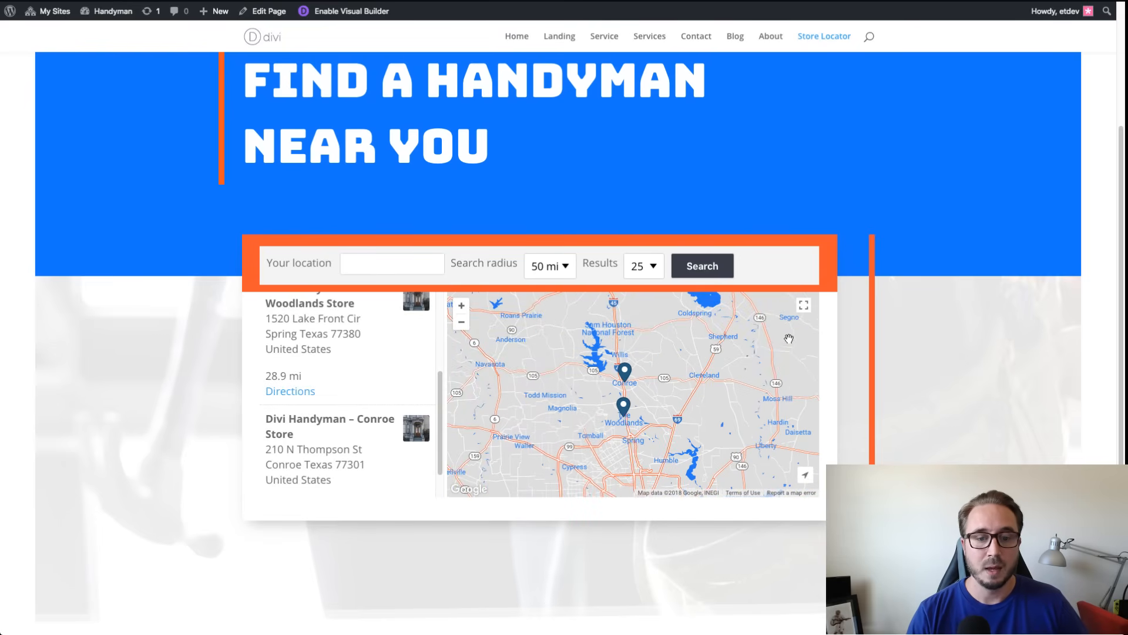
pyautogui.scroll(-1, 739, 370)
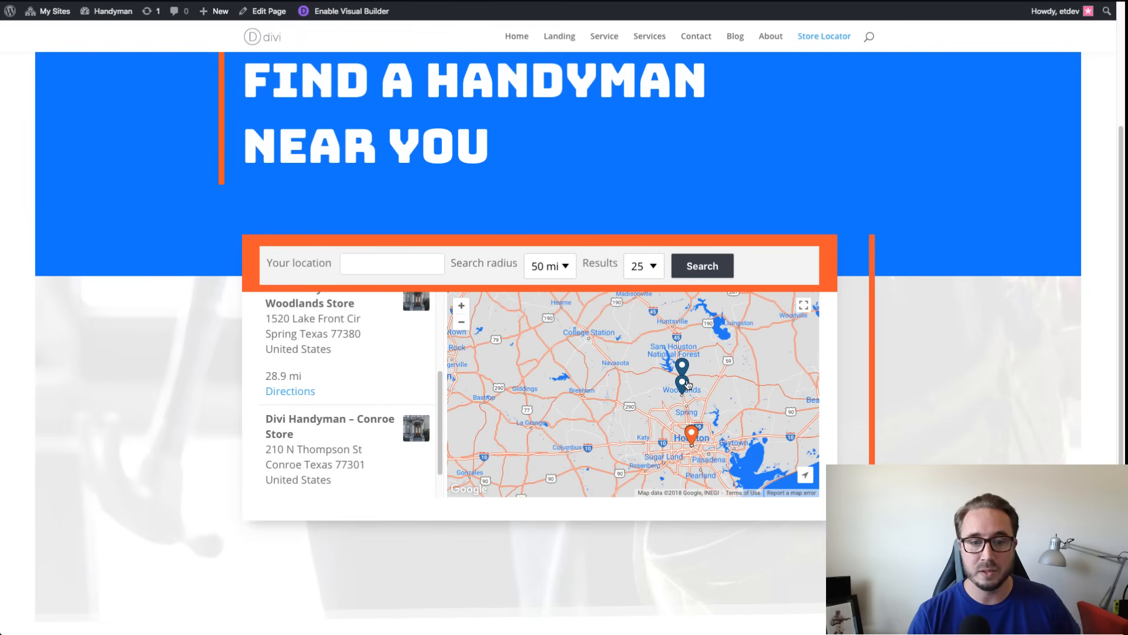
# Step: Look through the store listings beside the map and compare the stores with their map markers
pyautogui.scroll(1, 355, 350)
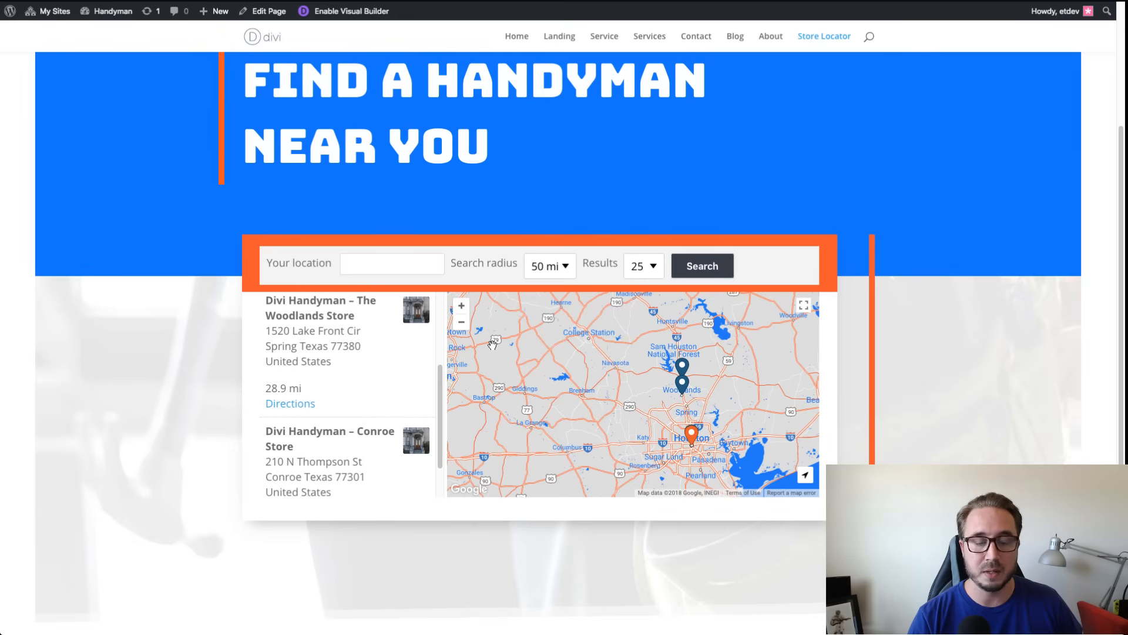
pyautogui.scroll(-1, 341, 369)
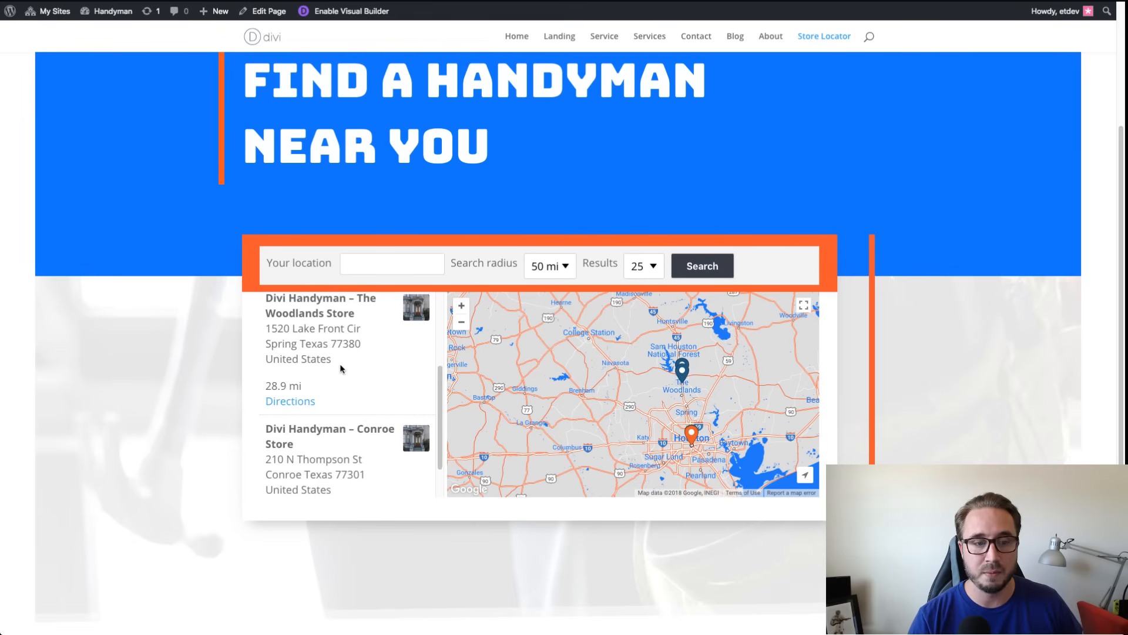
pyautogui.scroll(-3, 341, 368)
pyautogui.scroll(4, 336, 410)
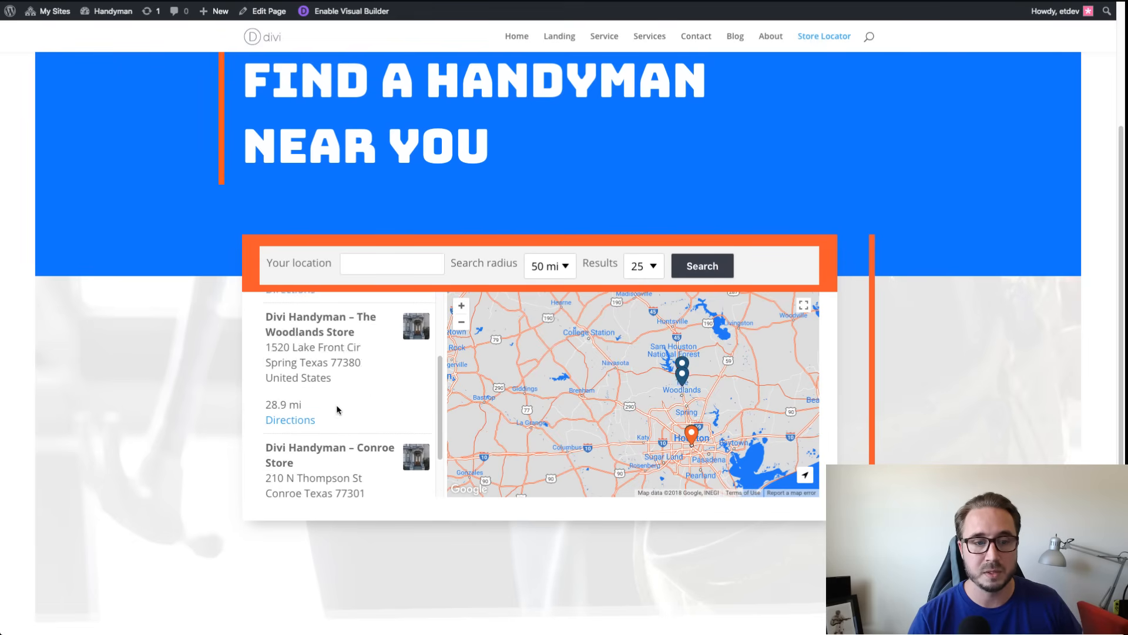
pyautogui.scroll(4, 336, 410)
pyautogui.scroll(-2, 348, 391)
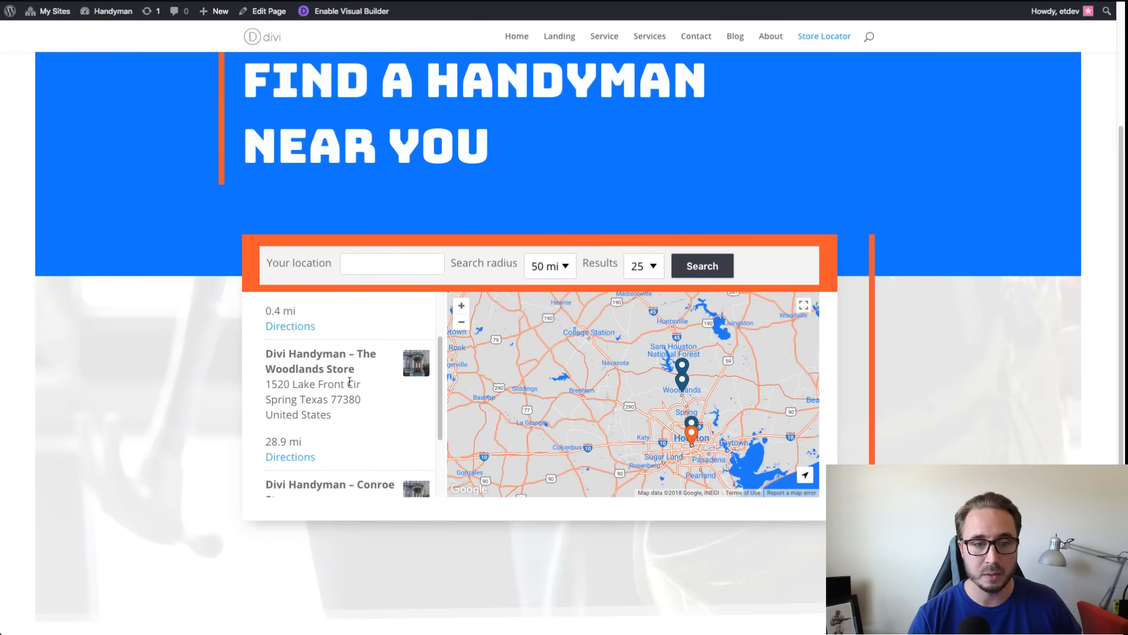
pyautogui.scroll(2, 338, 390)
pyautogui.scroll(1, 347, 368)
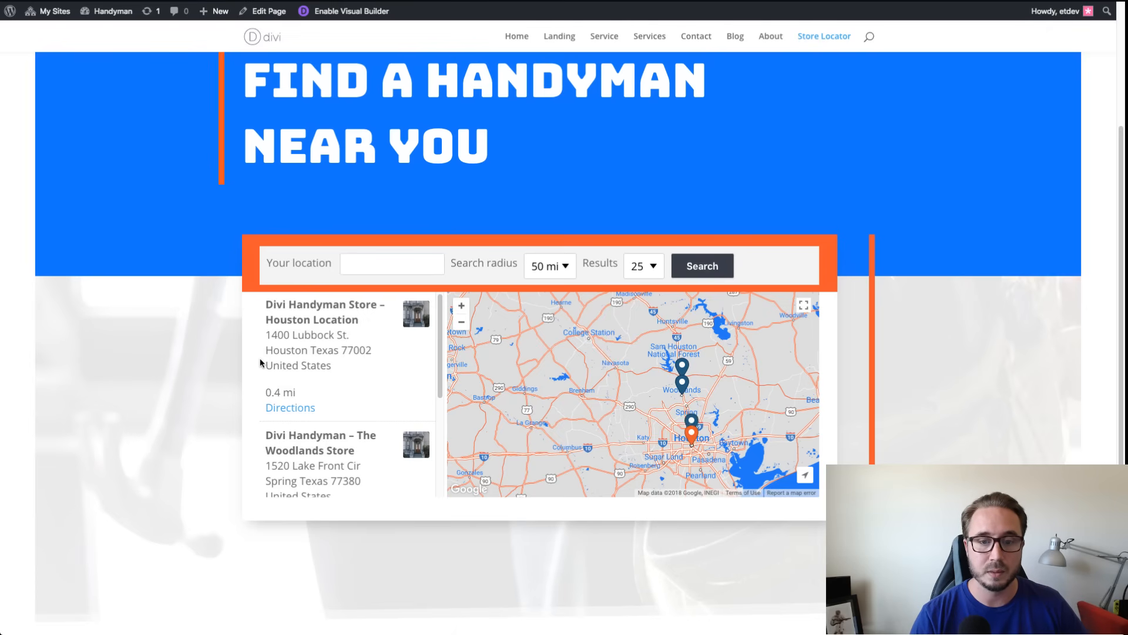
# Step: Show the directions to the Houston store, read through the route, and return to the store list
pyautogui.click(302, 409)
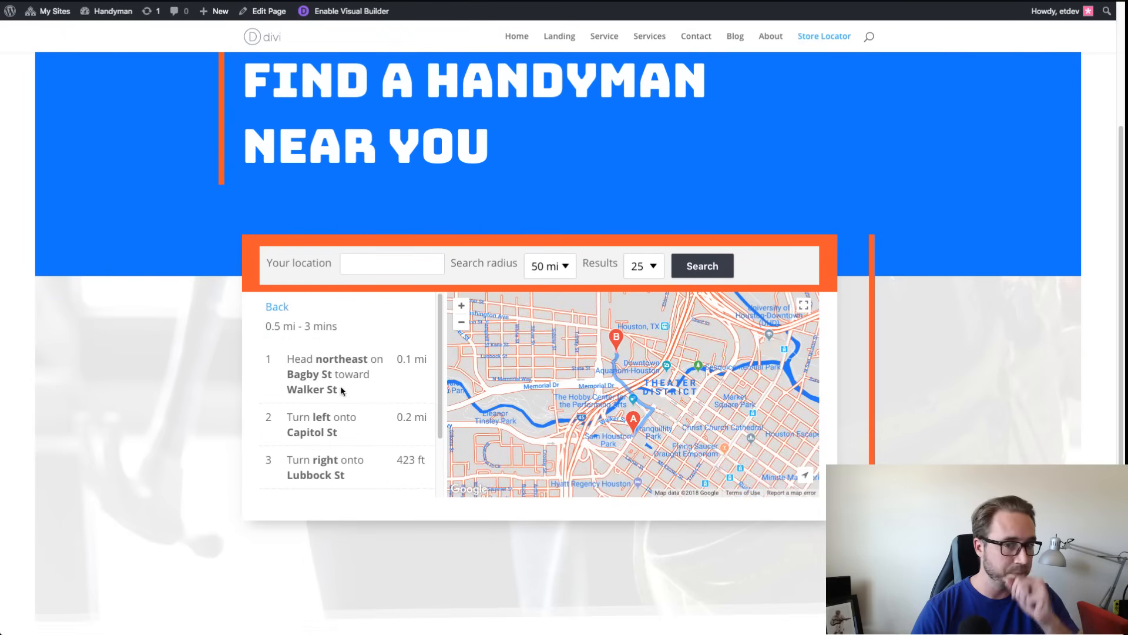
pyautogui.scroll(-2, 339, 362)
pyautogui.scroll(2, 339, 365)
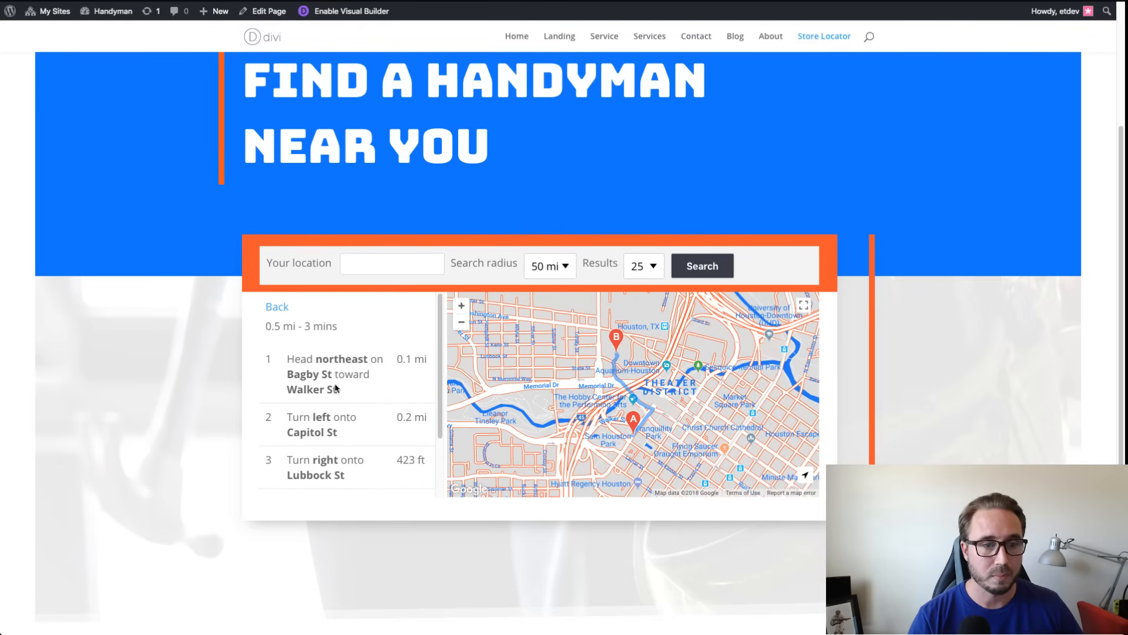
pyautogui.scroll(1, 330, 381)
pyautogui.click(283, 335)
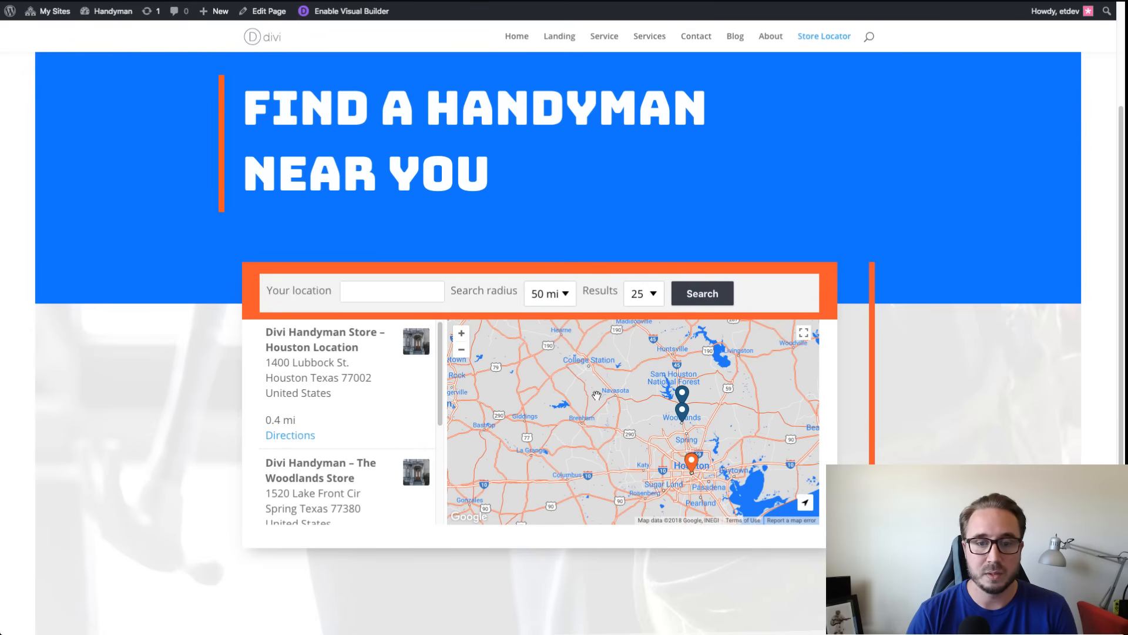
pyautogui.scroll(-3, 245, 319)
pyautogui.scroll(5, 241, 320)
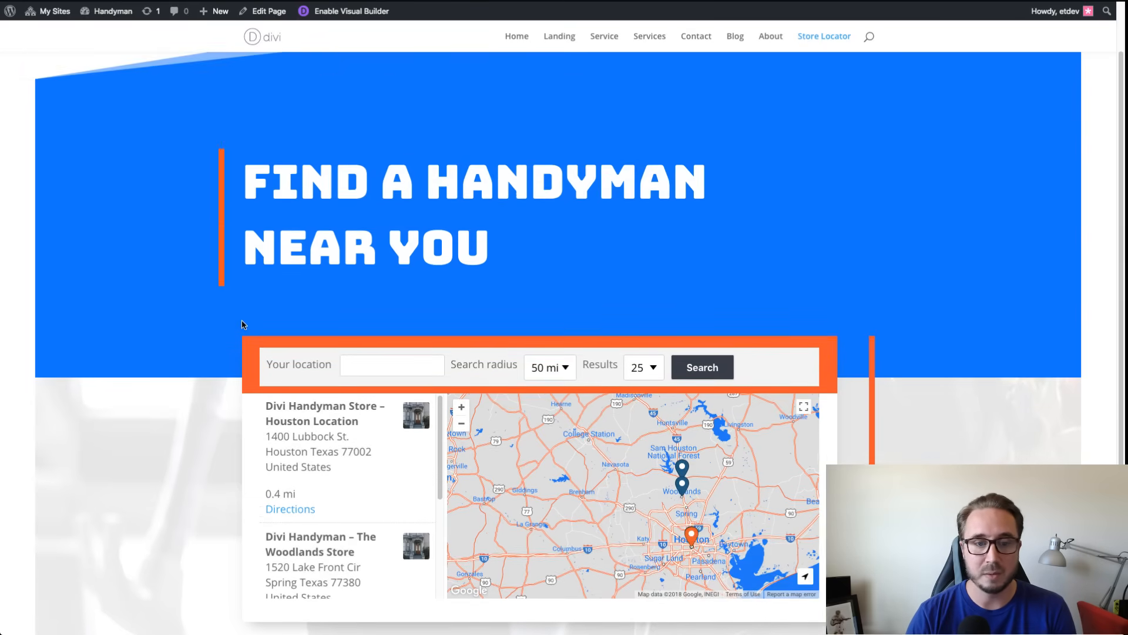
pyautogui.scroll(1, 242, 320)
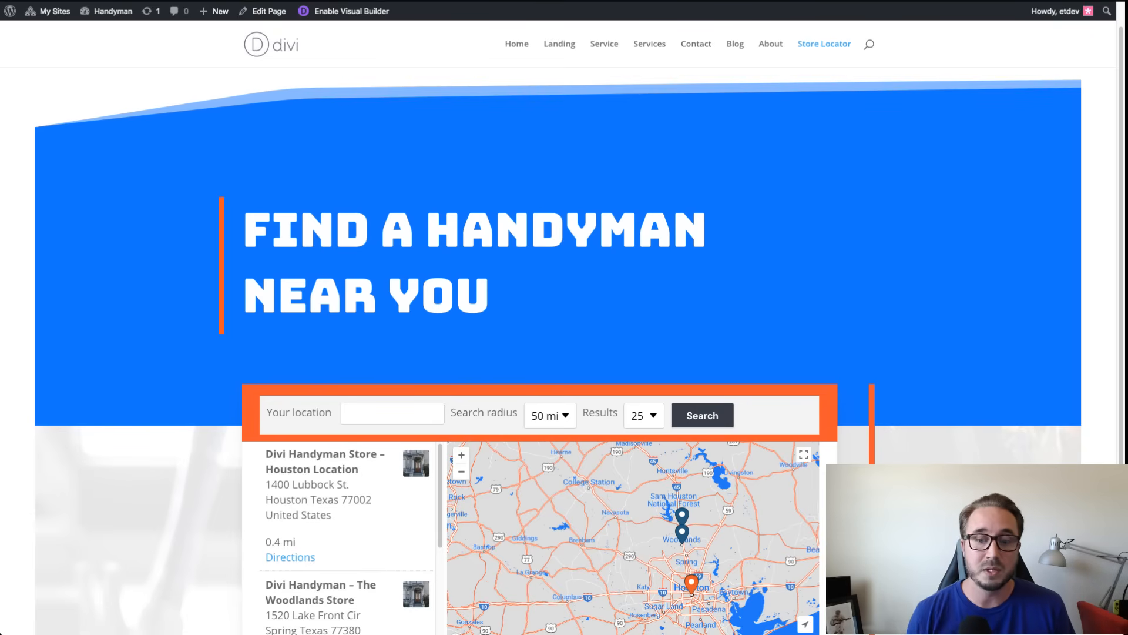
pyautogui.scroll(-2, 748, 302)
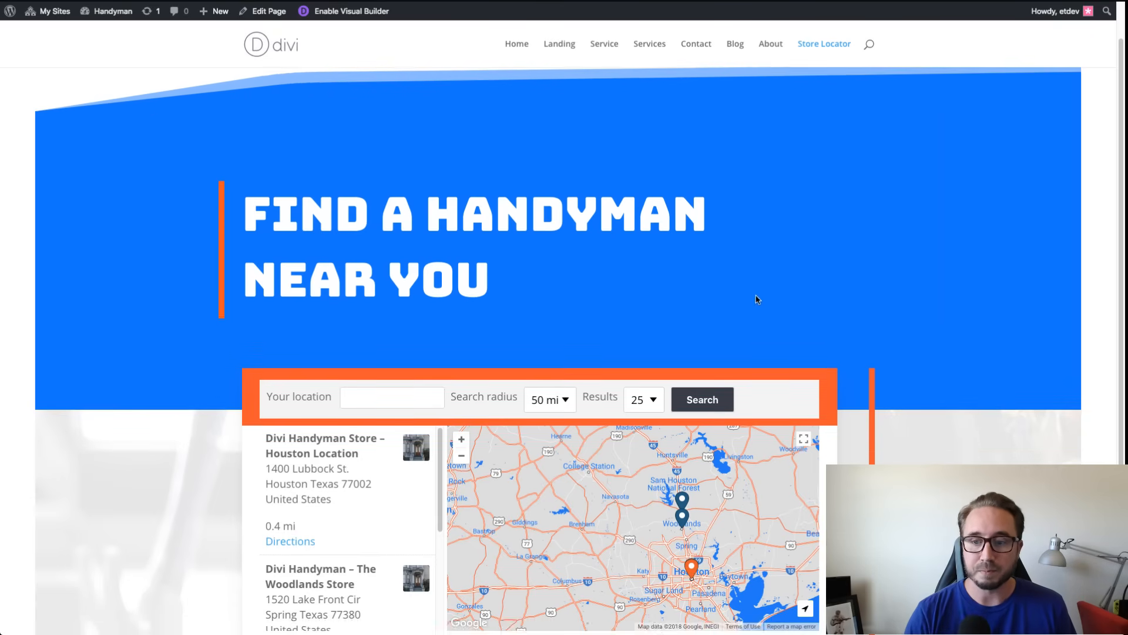
pyautogui.scroll(1, 763, 291)
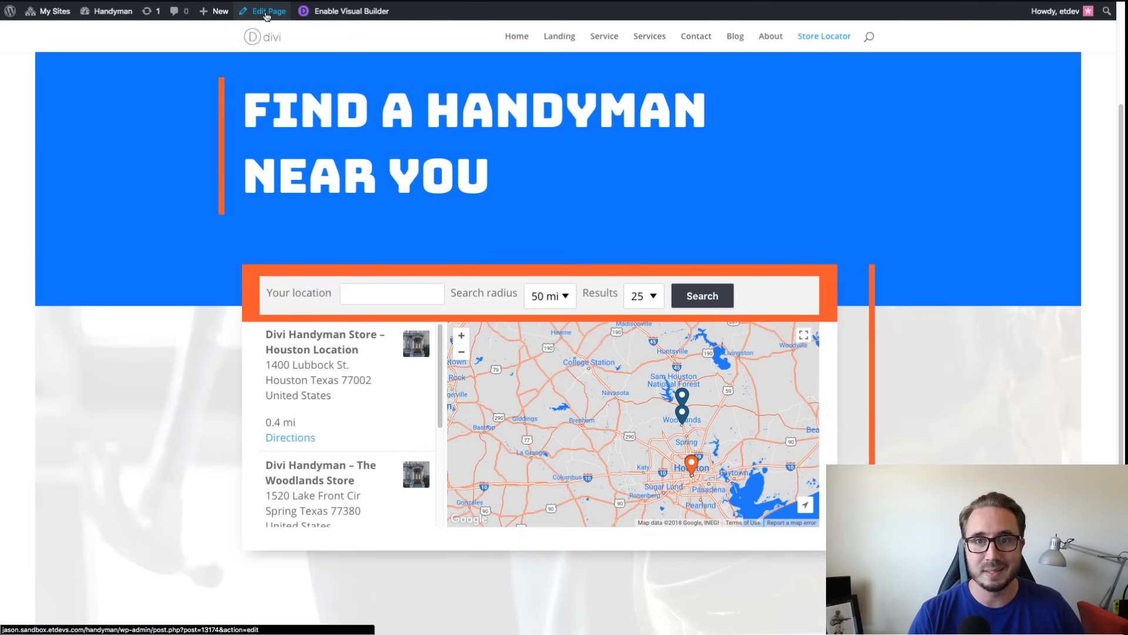
# Step: Go to the Handyman site's dashboard and open the Store Locator plugin's settings
pyautogui.moveTo(111, 12)
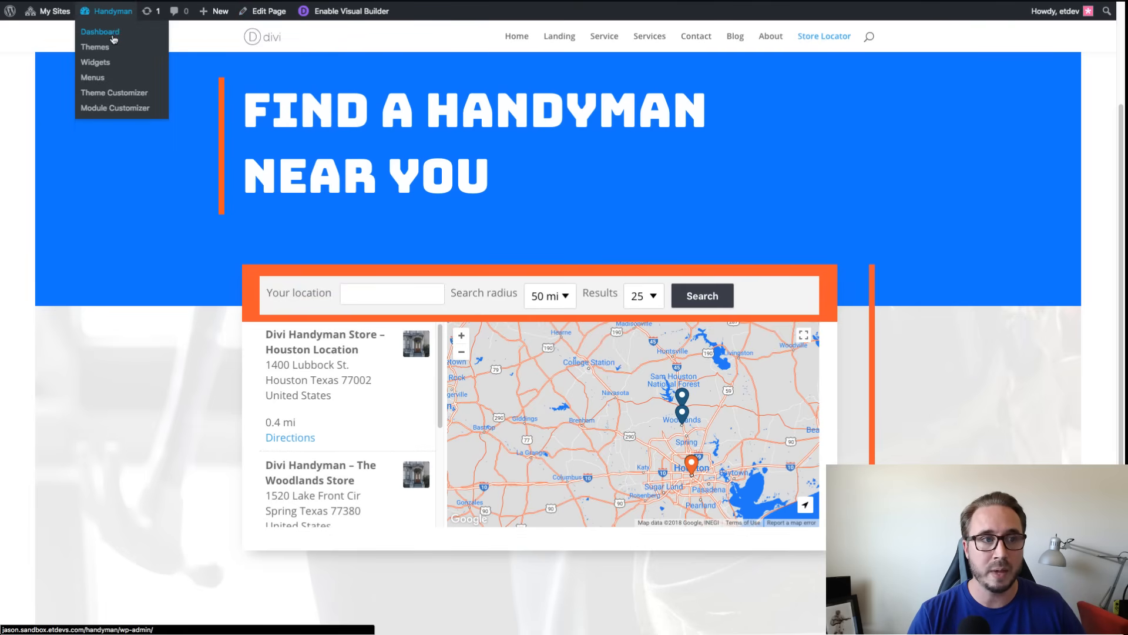
pyautogui.click(115, 34)
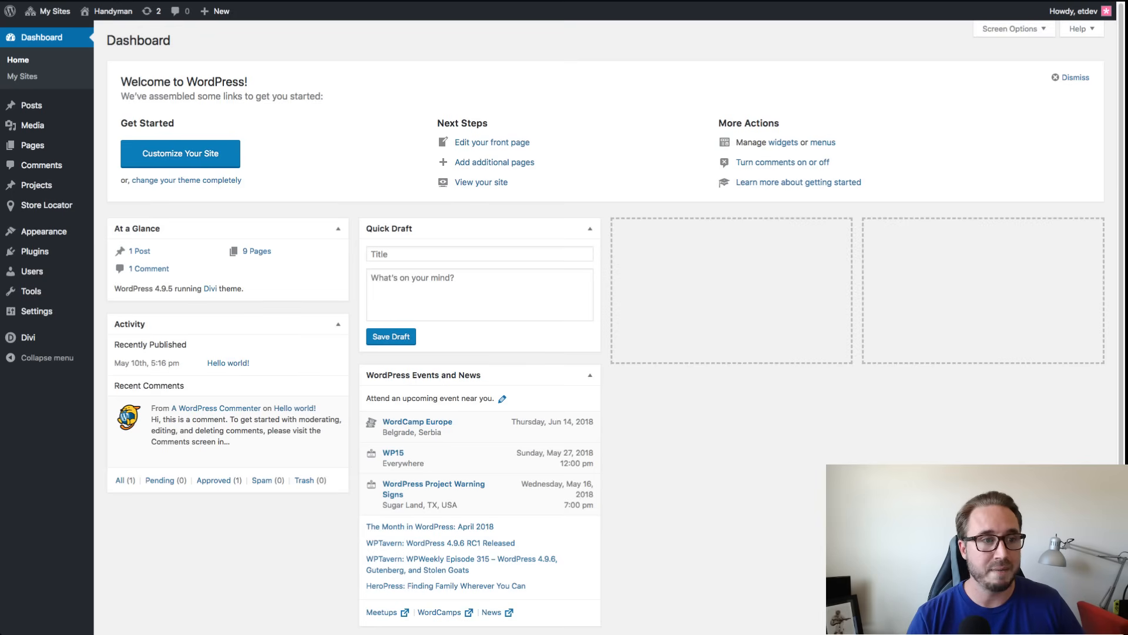
pyautogui.moveTo(56, 211)
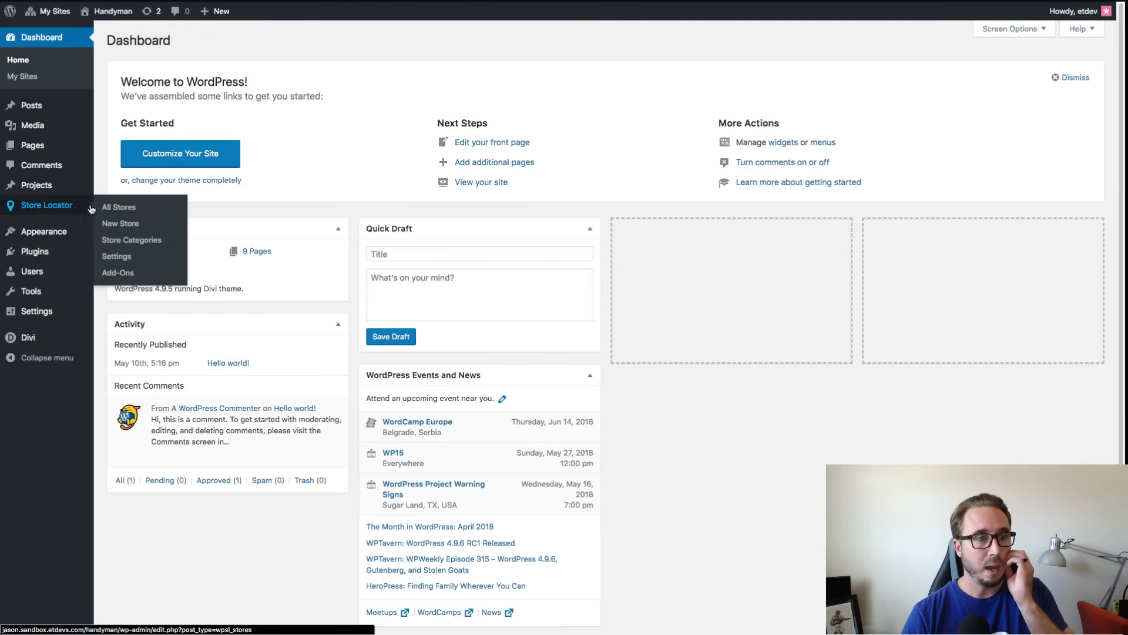
pyautogui.click(123, 259)
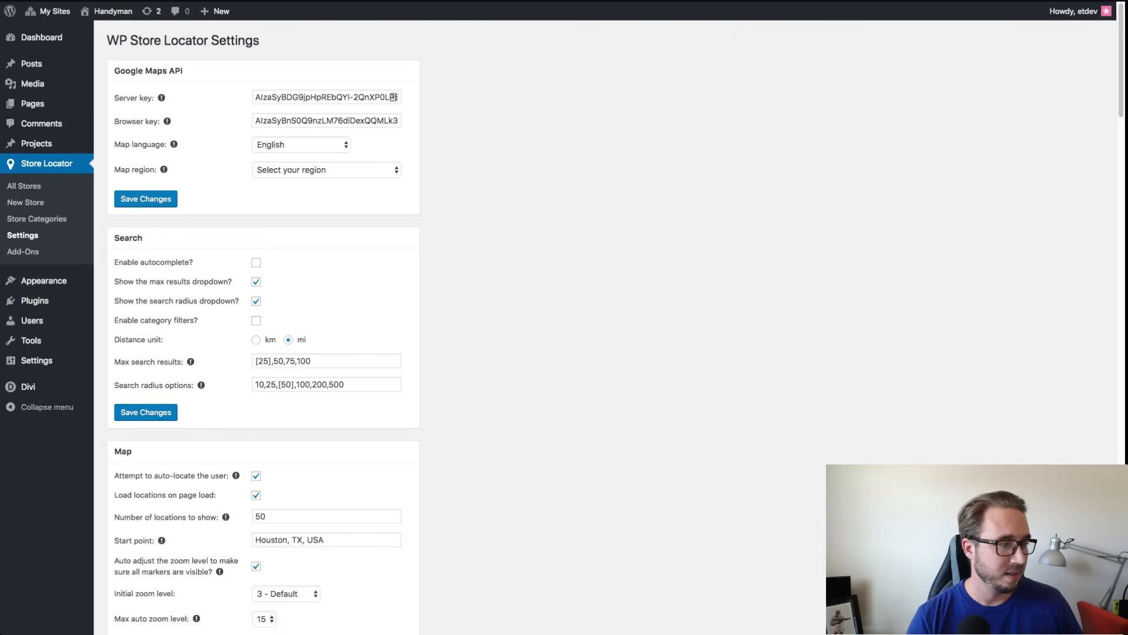
# Step: Look through the WP Store Locator settings, from Google Maps API, Search and Map through to Permalink and Labels
pyautogui.scroll(-2, 239, 155)
pyautogui.scroll(2, 223, 176)
pyautogui.scroll(-1, 224, 171)
pyautogui.scroll(1, 224, 168)
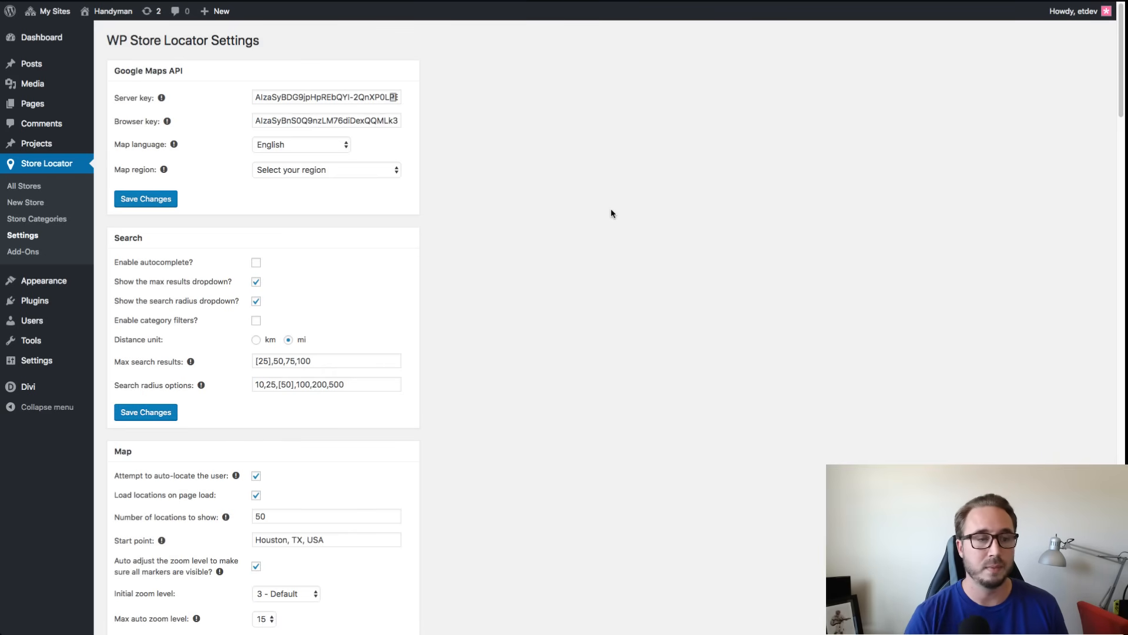
pyautogui.scroll(-3, 611, 211)
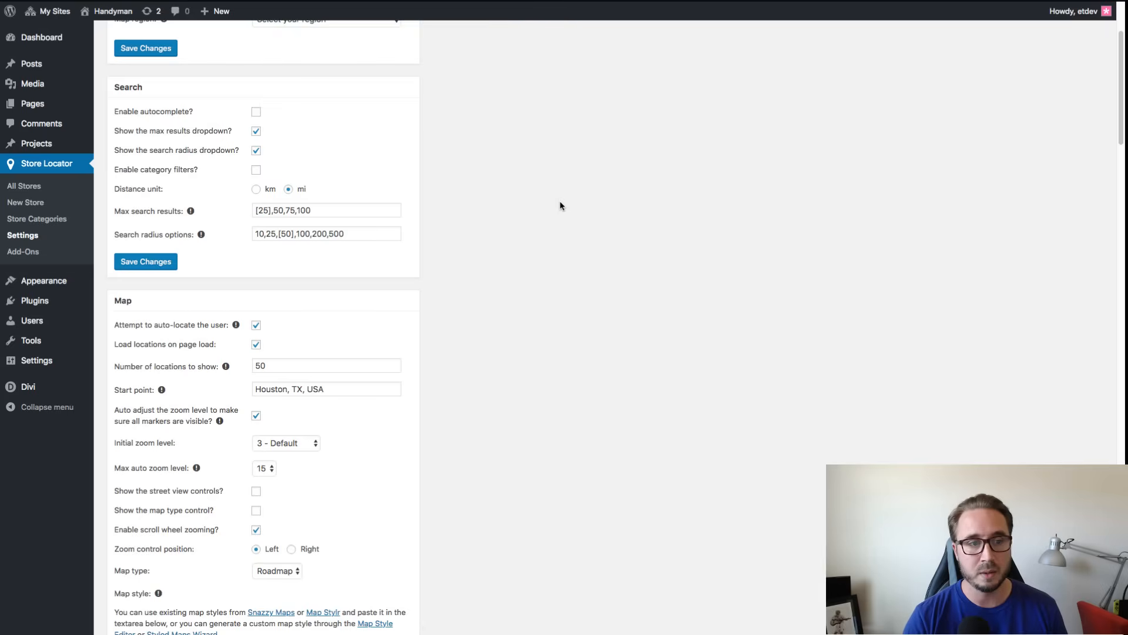
pyautogui.scroll(3, 564, 203)
pyautogui.scroll(-4, 560, 203)
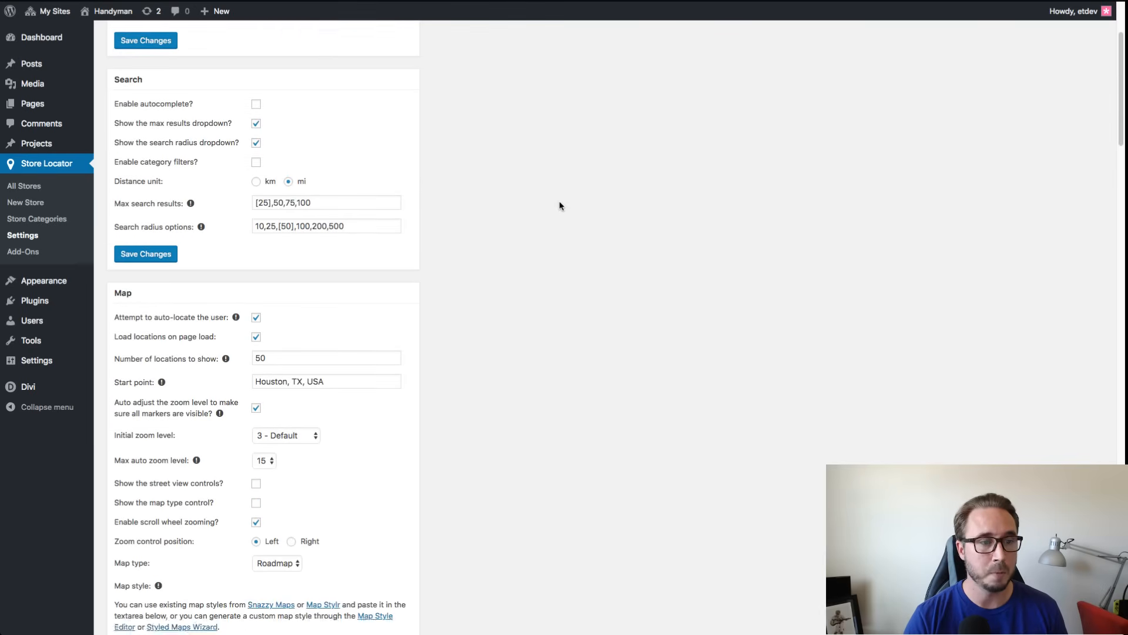
pyautogui.scroll(4, 560, 203)
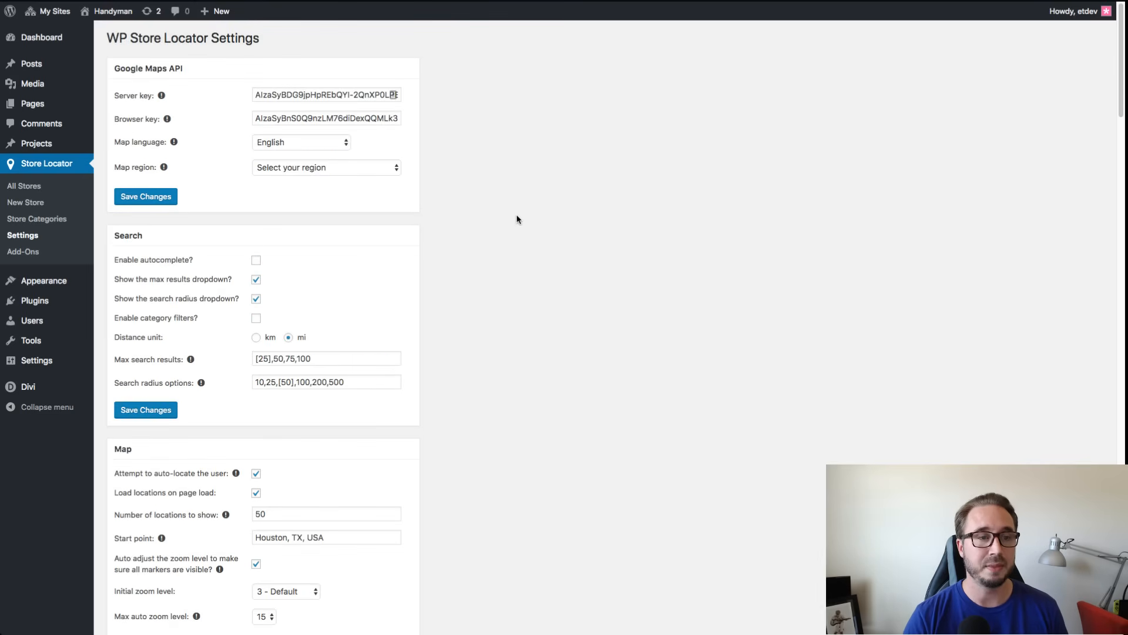
pyautogui.scroll(-4, 511, 221)
pyautogui.scroll(-9, 520, 216)
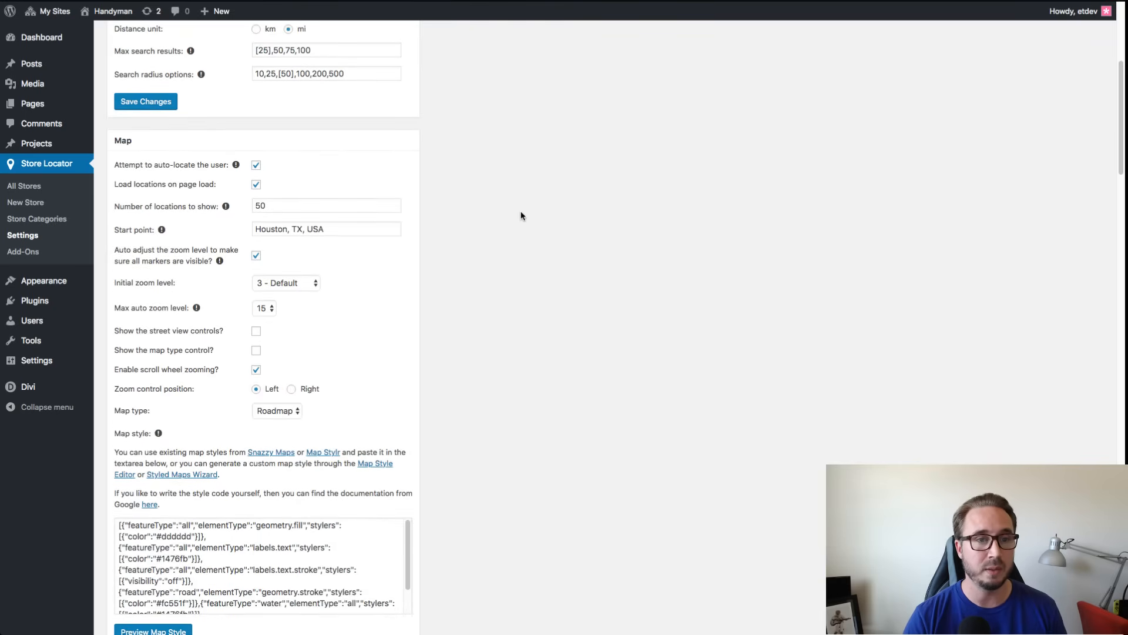
pyautogui.scroll(-16, 521, 216)
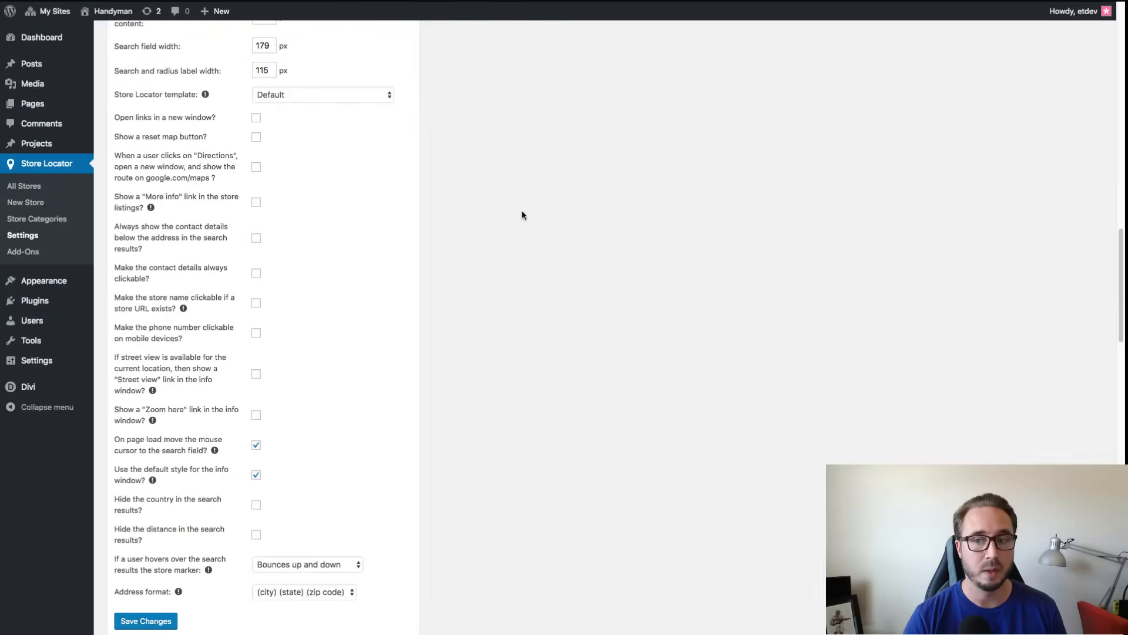
pyautogui.scroll(-20, 522, 215)
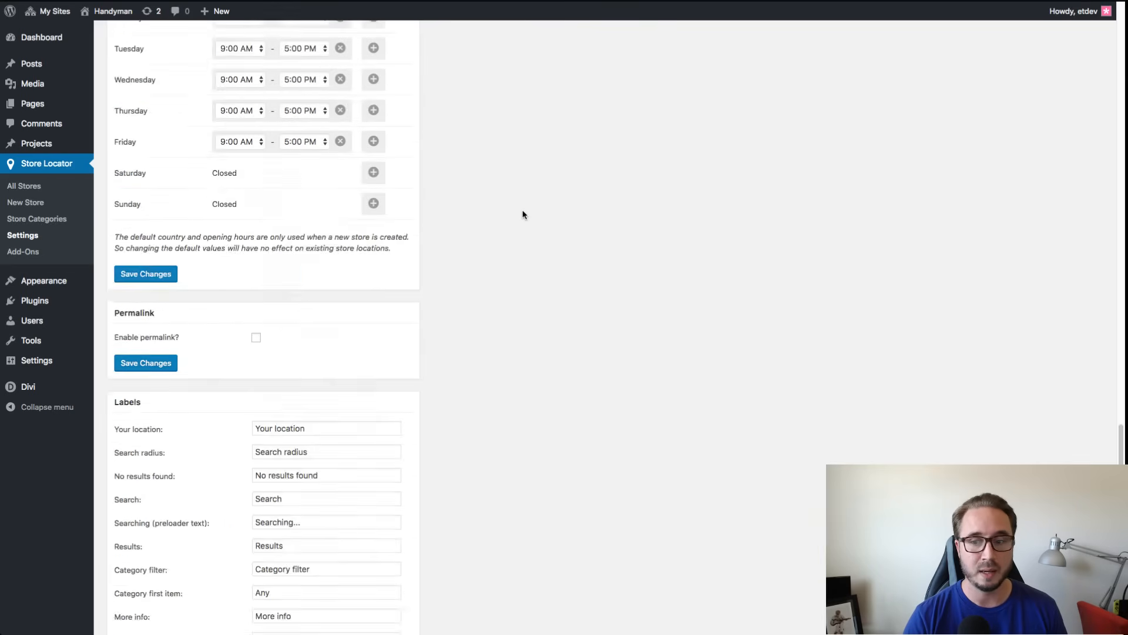
# Step: Go back to the Google Maps API settings and read the help notes for the server key and browser key
pyautogui.scroll(20, 525, 214)
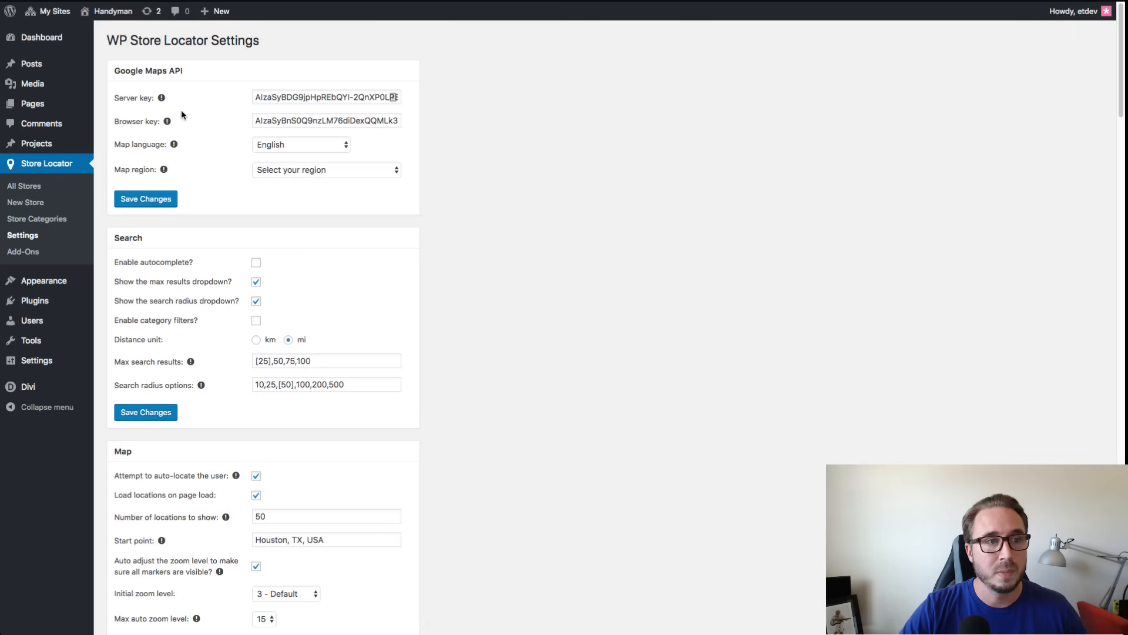
pyautogui.moveTo(163, 100)
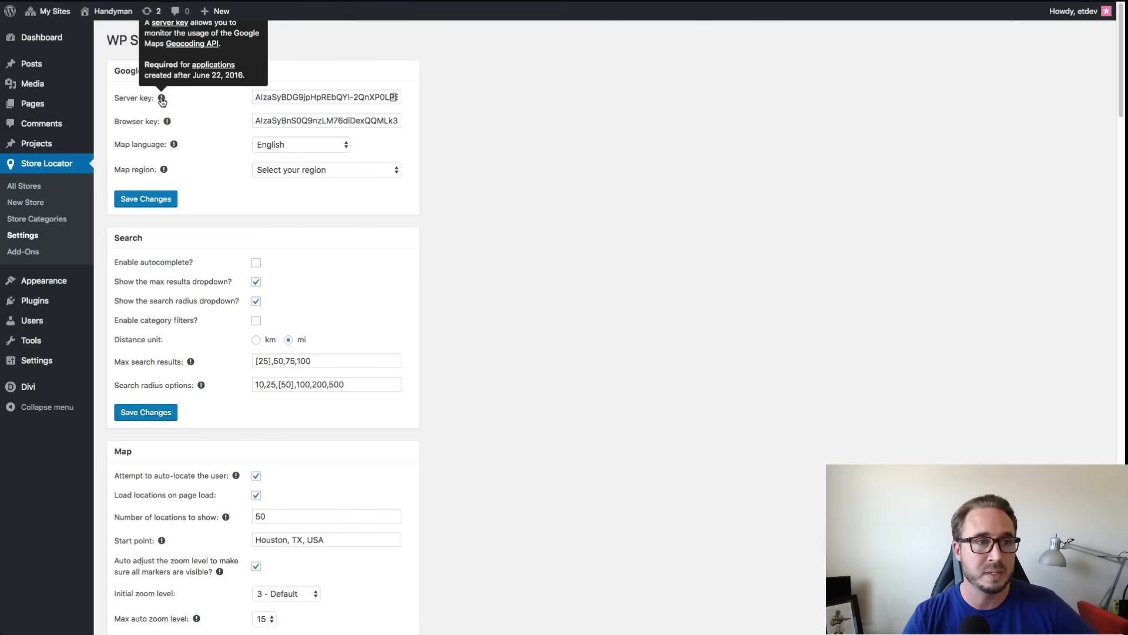
pyautogui.moveTo(169, 122)
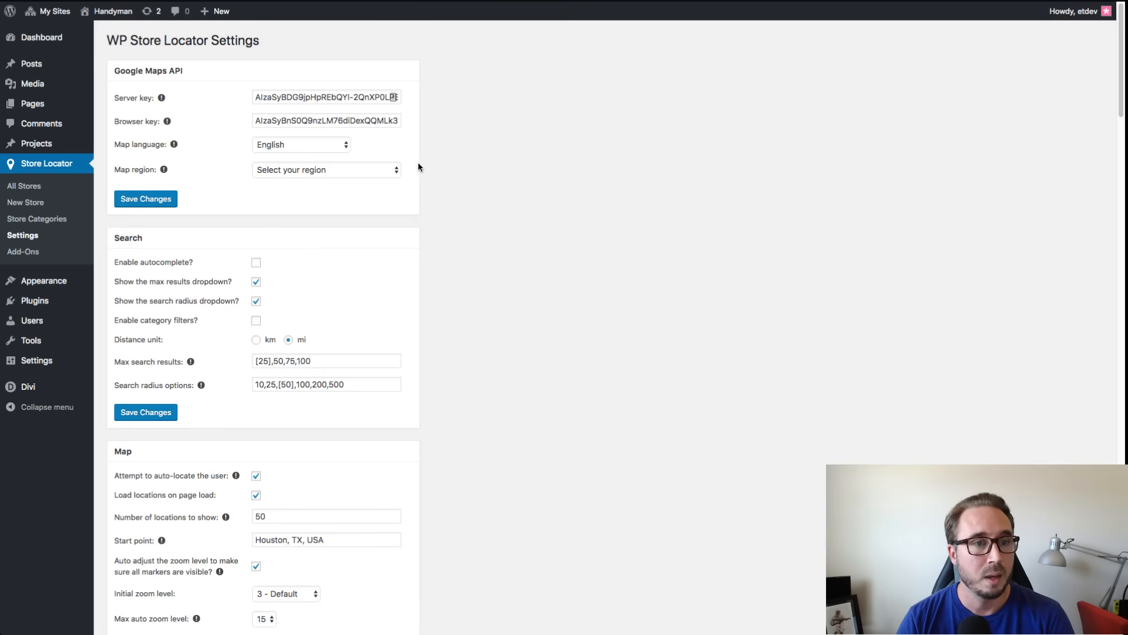
# Step: Check the available map regions in the Google Maps API settings without choosing one
pyautogui.click(391, 170)
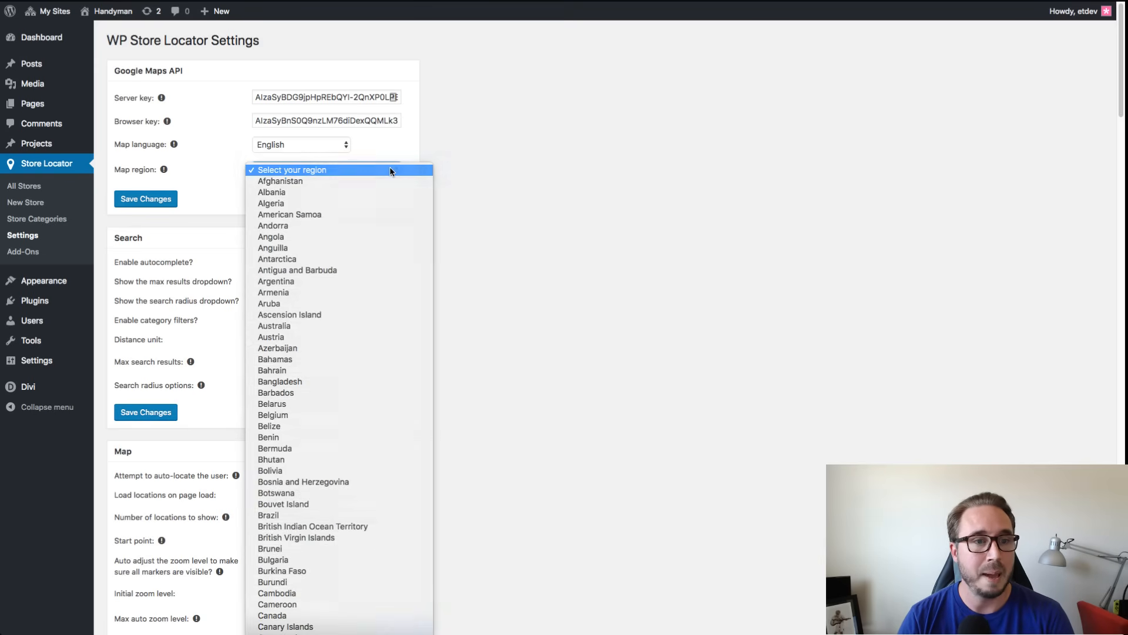
pyautogui.click(411, 160)
pyautogui.click(431, 157)
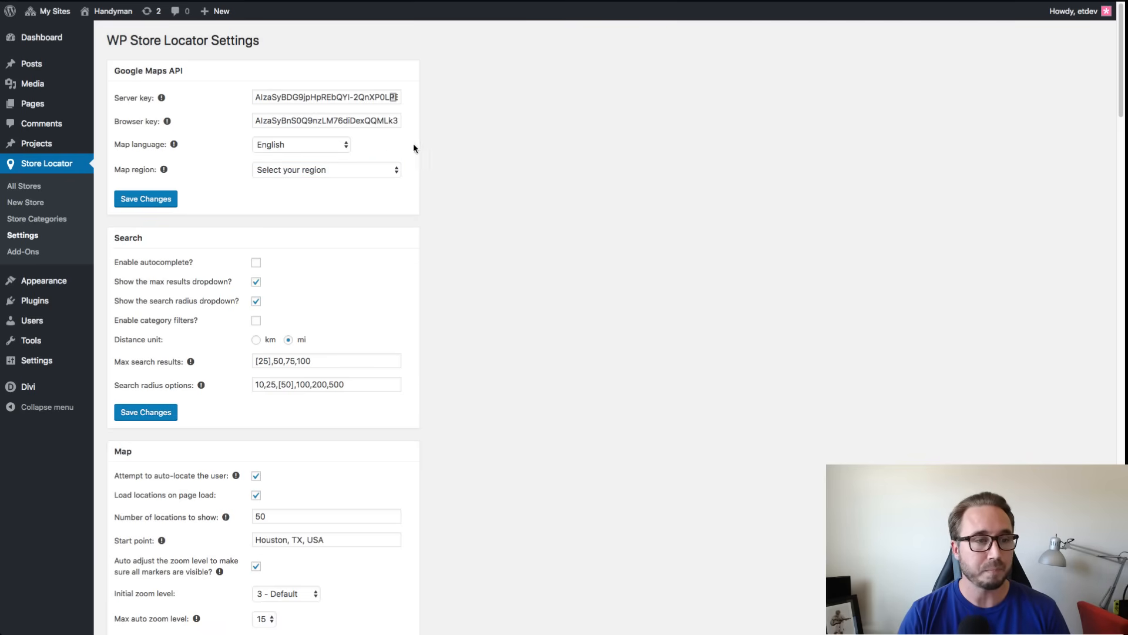
# Step: Review the Search settings, from autocomplete and the result dropdowns to the distance unit and search radius options
pyautogui.scroll(-2, 366, 168)
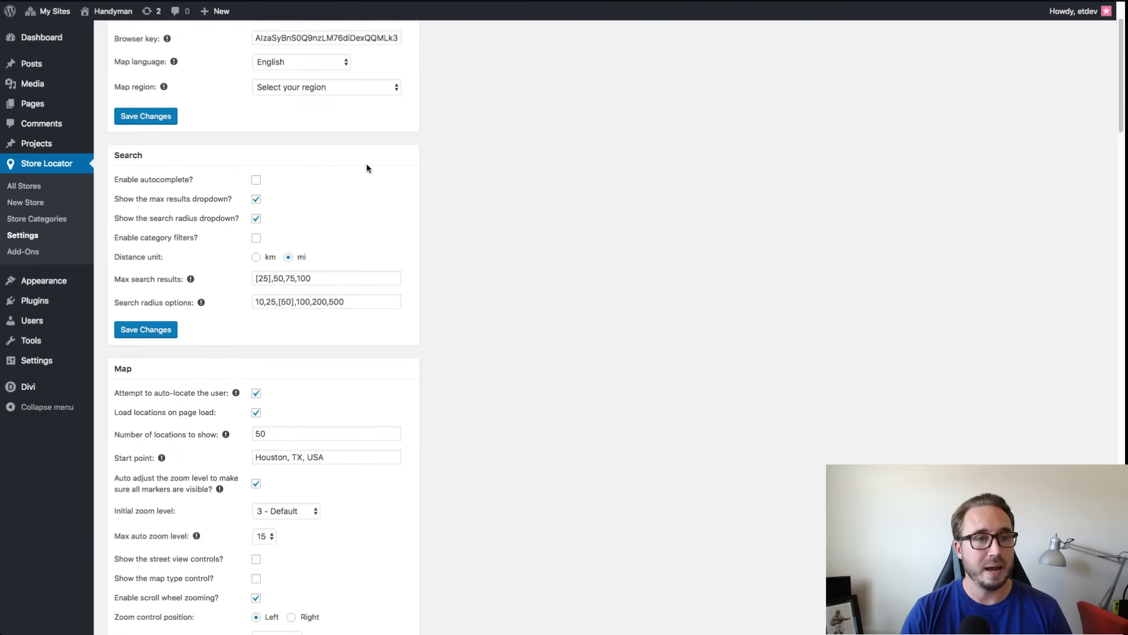
pyautogui.scroll(-1, 367, 169)
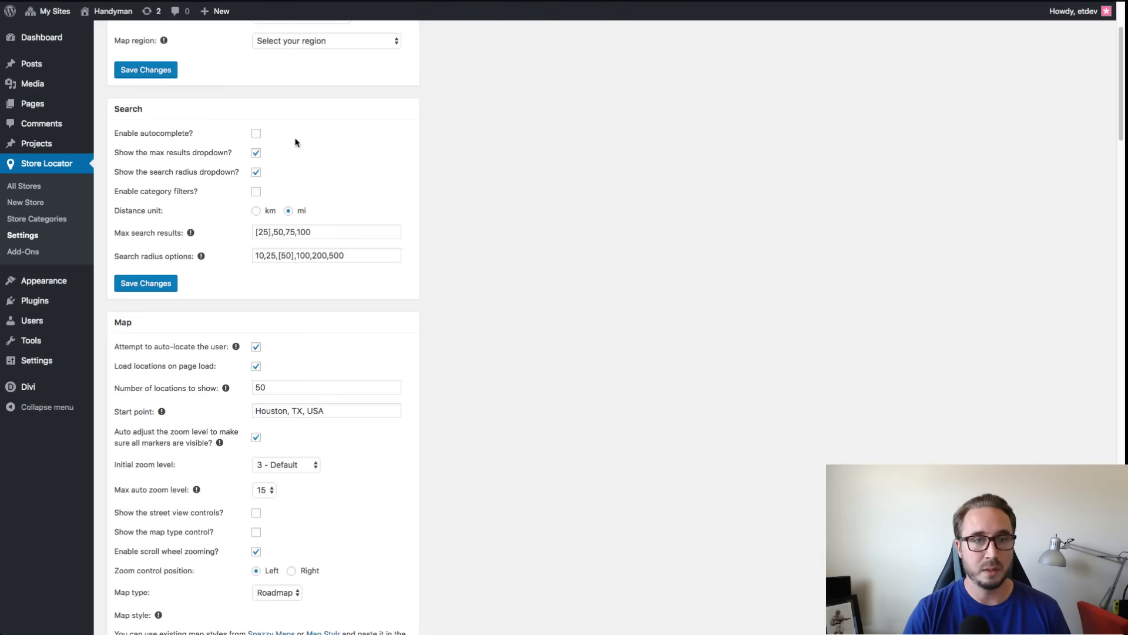
pyautogui.scroll(-5, 312, 156)
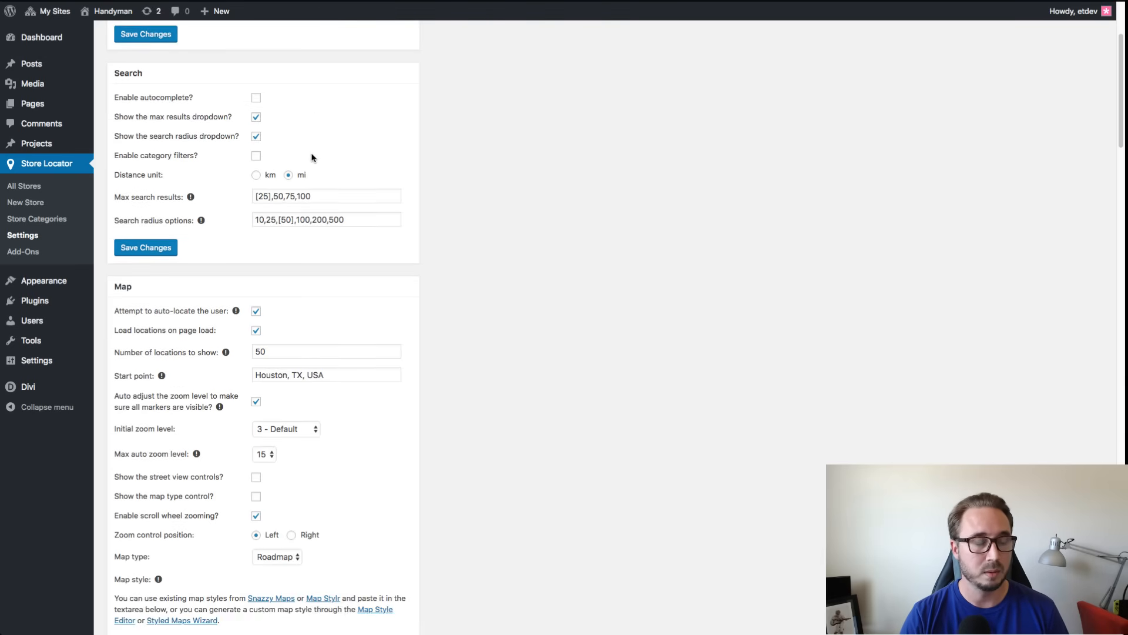
pyautogui.scroll(-1, 310, 165)
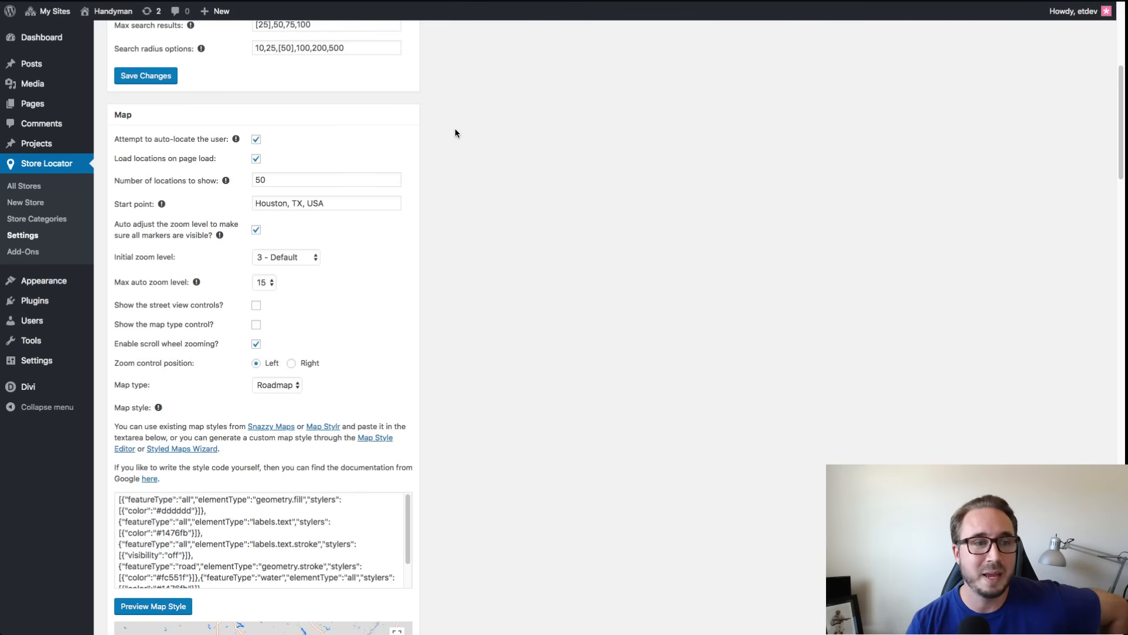
# Step: Review the Map settings, reading the help notes for auto-locating and the start point, down to the map style code and preview
pyautogui.moveTo(235, 141)
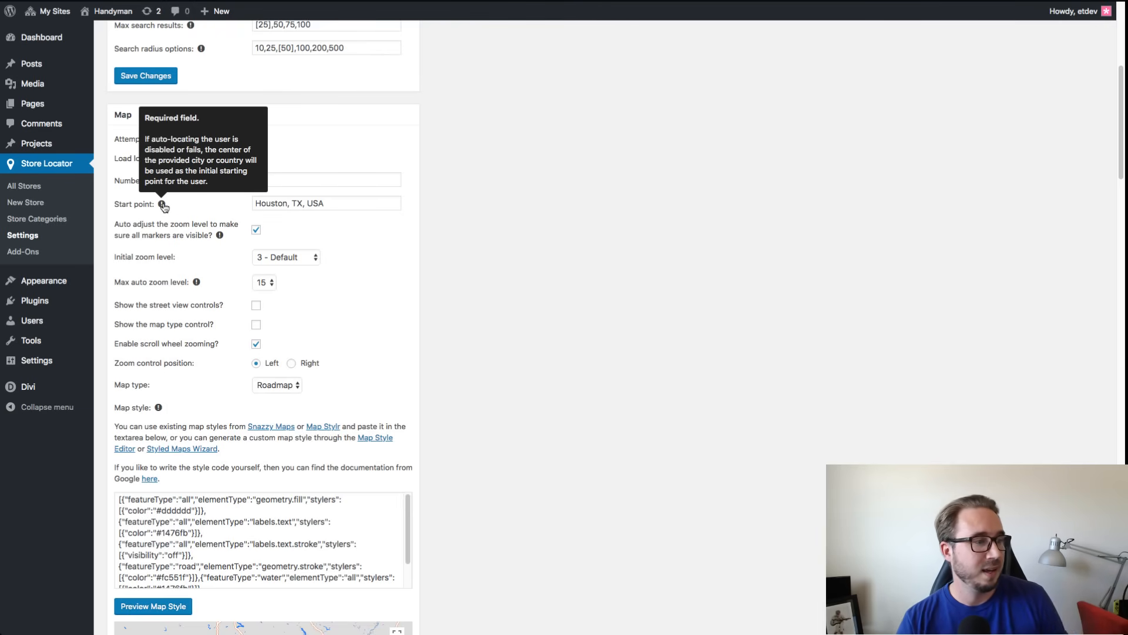
pyautogui.click(208, 203)
pyautogui.click(530, 217)
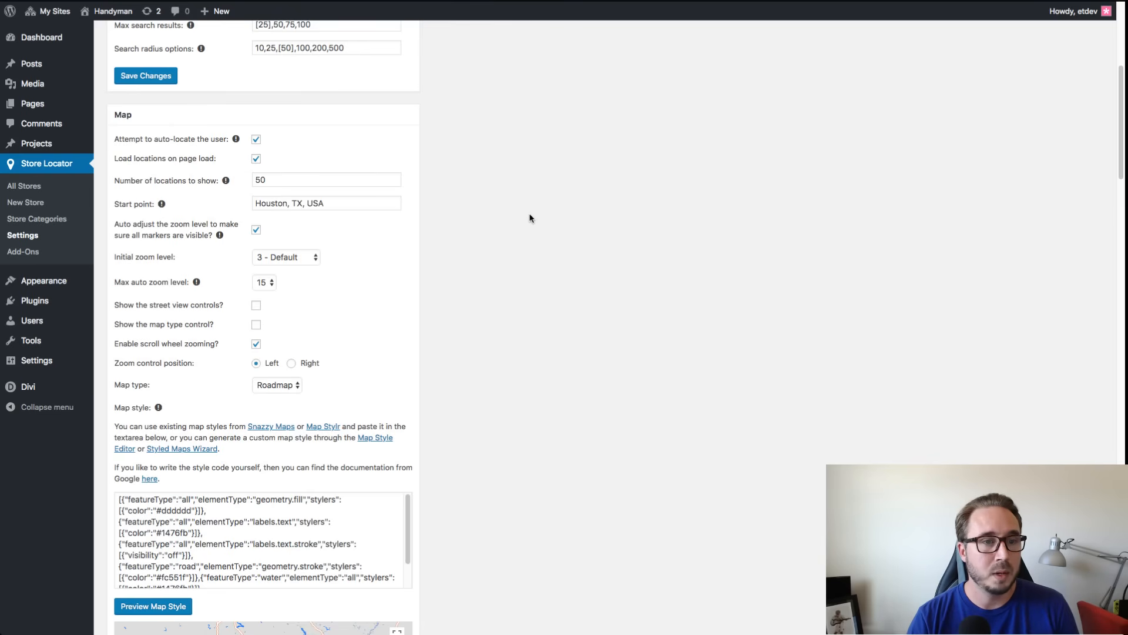
pyautogui.scroll(-1, 526, 218)
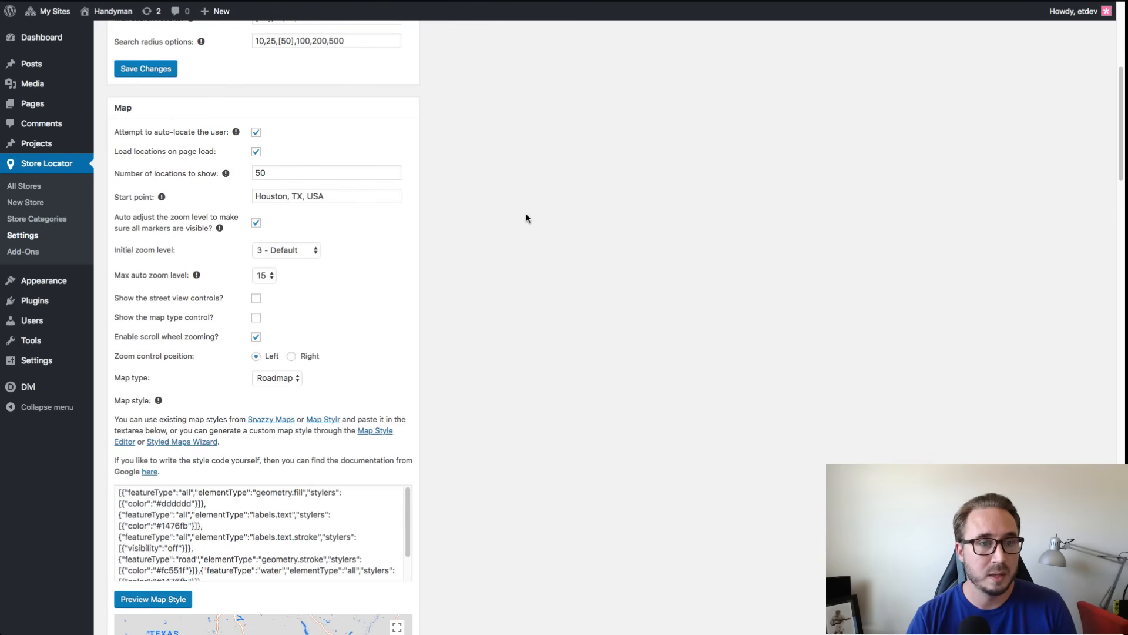
pyautogui.scroll(-1, 519, 218)
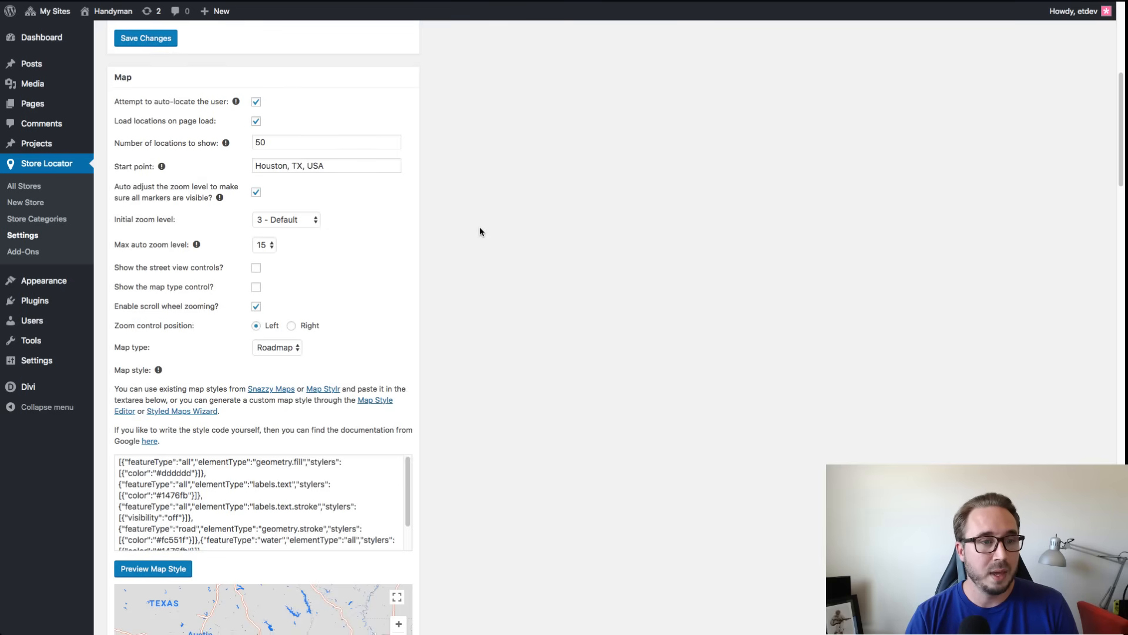
pyautogui.scroll(-3, 478, 229)
pyautogui.scroll(-10, 479, 231)
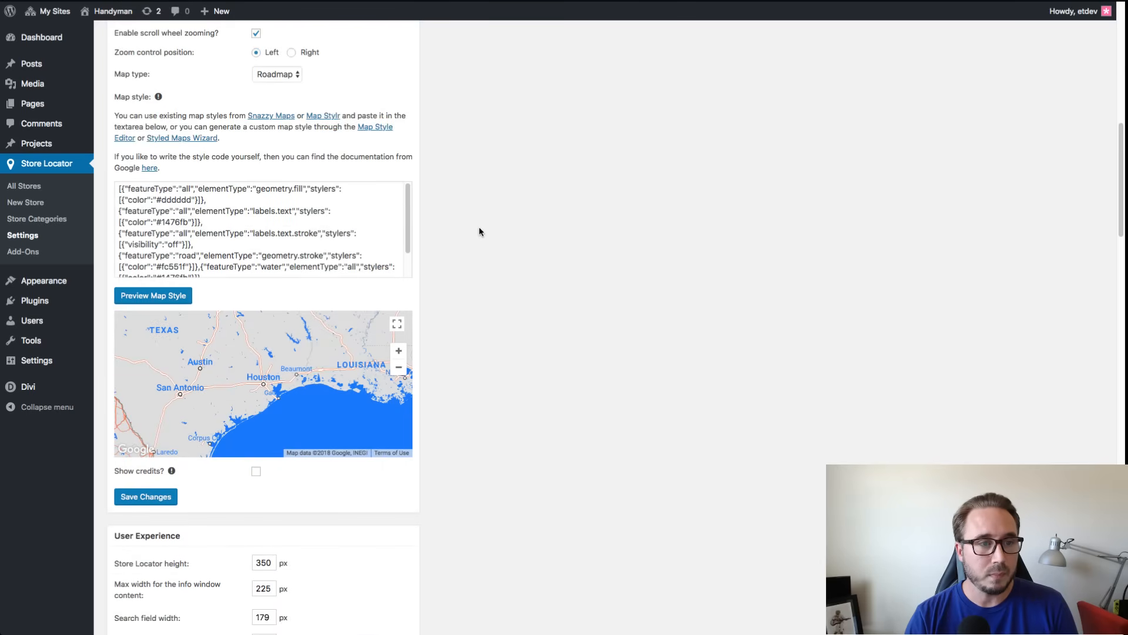
# Step: Visit the Mapstylr editor, check the styling elements available for All map features, and view the Style JSON export before returning to the settings
pyautogui.moveTo(158, 100)
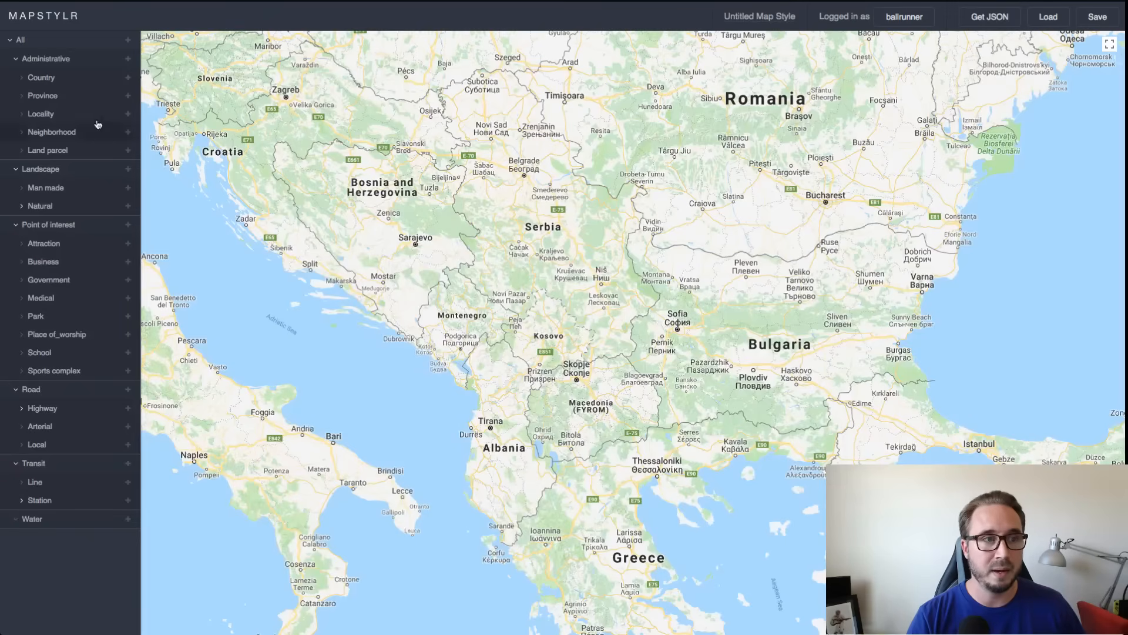
pyautogui.click(128, 40)
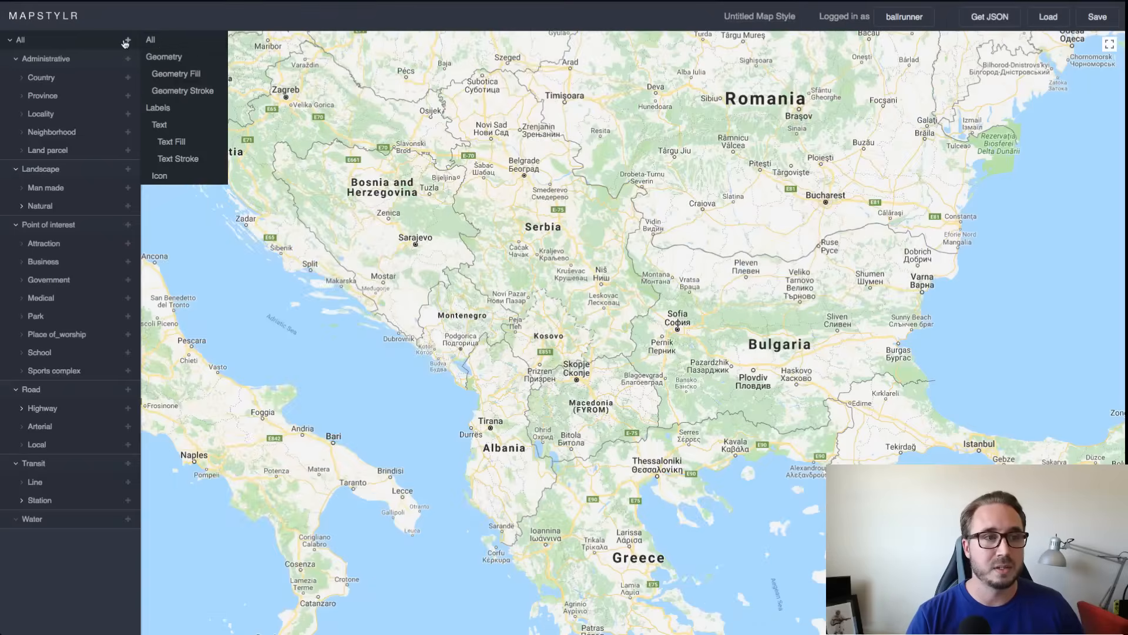
pyautogui.click(128, 40)
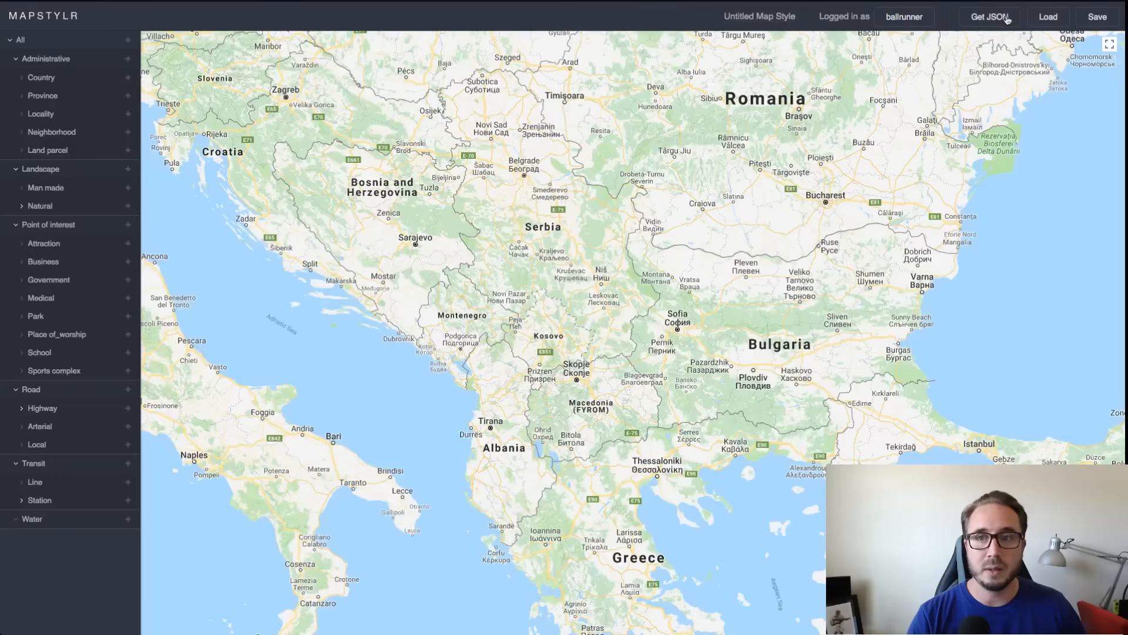
pyautogui.click(997, 16)
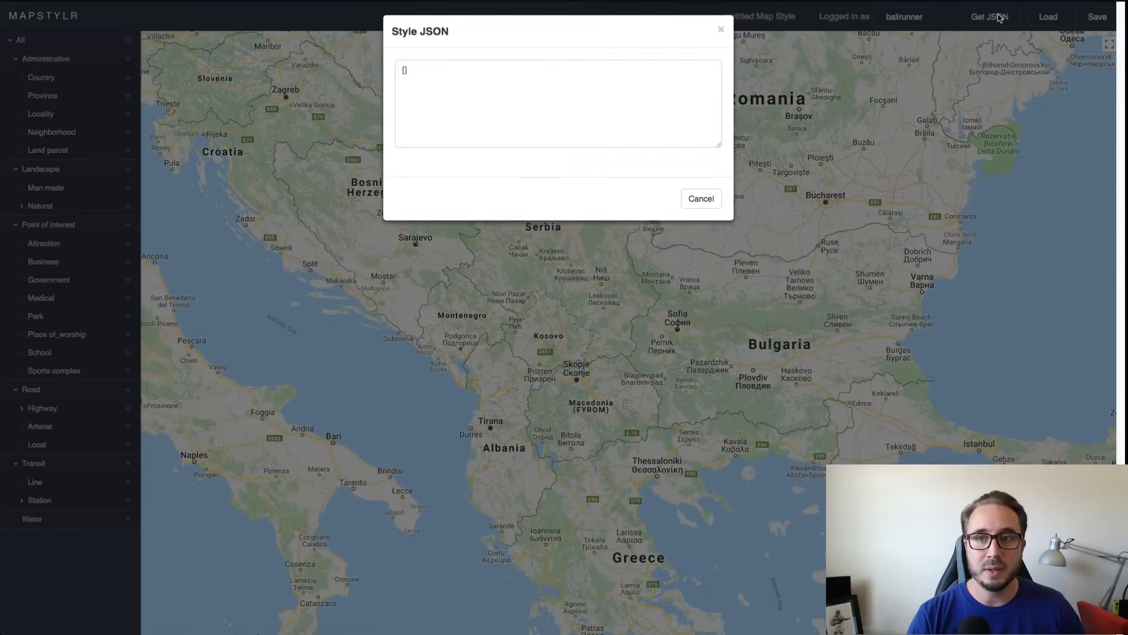
pyautogui.click(721, 34)
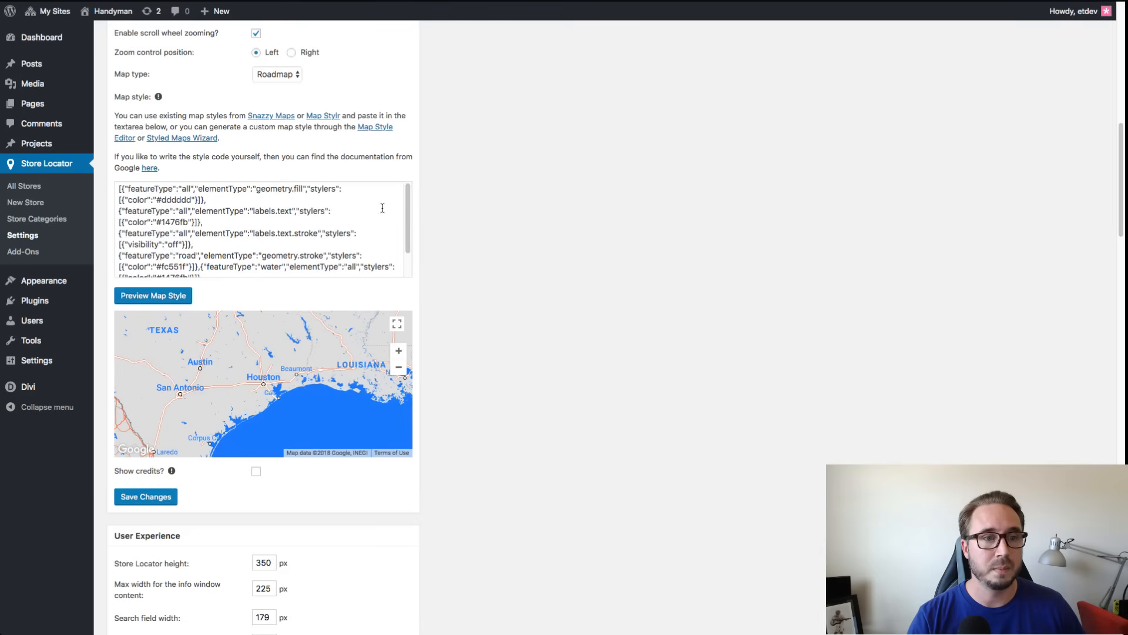
# Step: Read through the whole map style JSON code, highlighting it and clearing the selection without changing it
pyautogui.moveTo(322, 231); pyautogui.dragTo(103, 184)
pyautogui.click(327, 256)
pyautogui.scroll(-2, 343, 244)
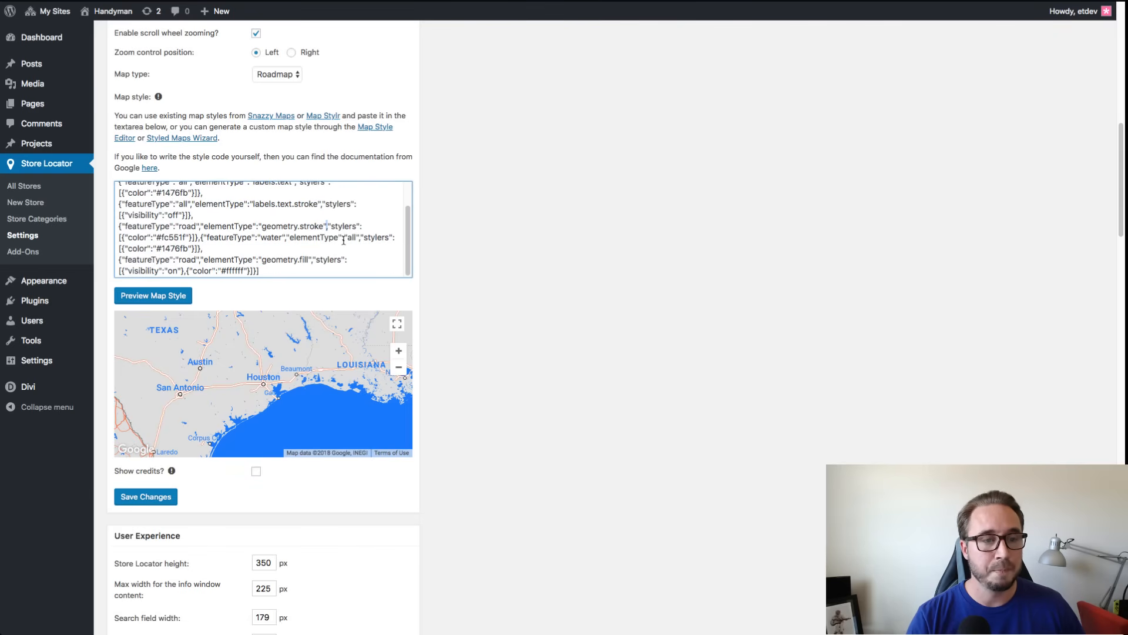
pyautogui.moveTo(285, 268); pyautogui.dragTo(510, 175)
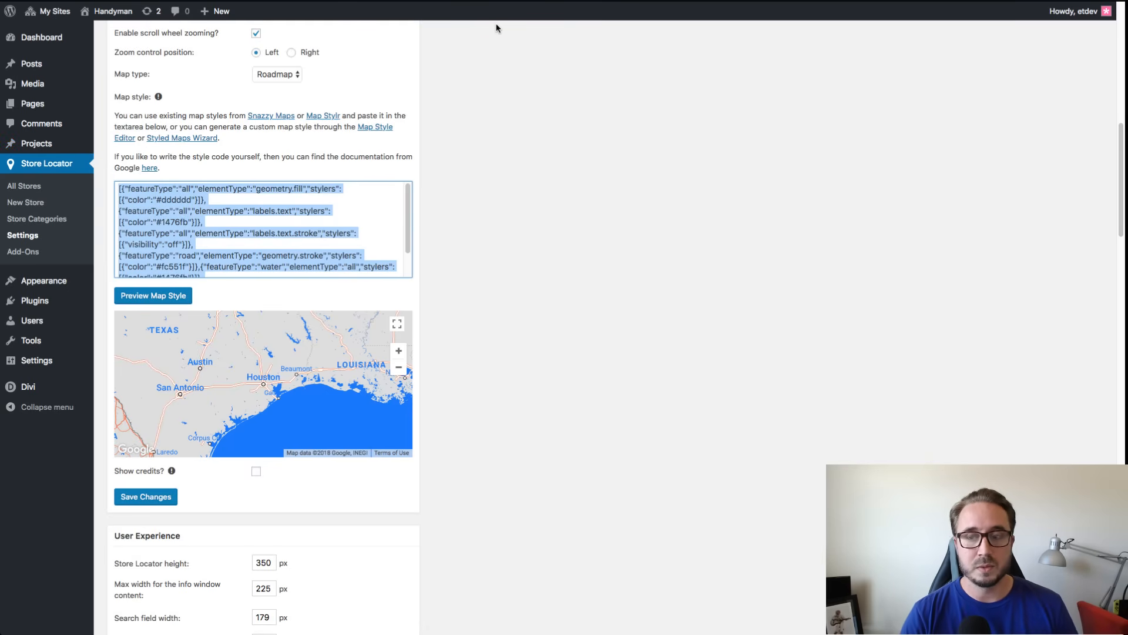
pyautogui.click(374, 221)
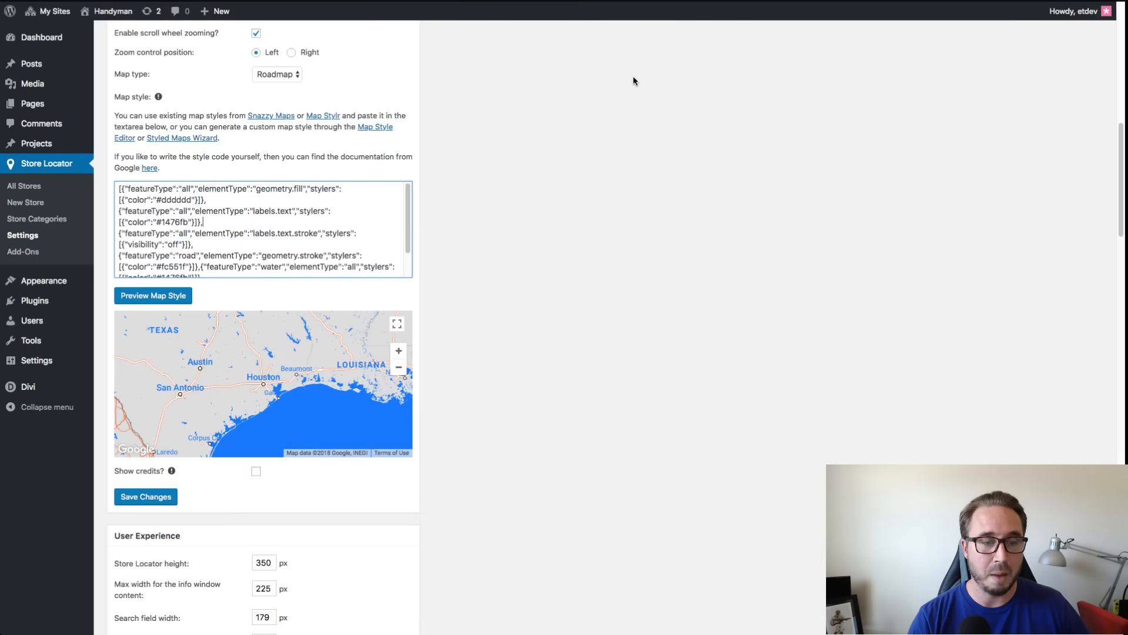
pyautogui.click(610, 114)
# Step: Look over the map style preview and the size fields in the User Experience settings
pyautogui.scroll(-3, 592, 131)
pyautogui.scroll(-4, 593, 133)
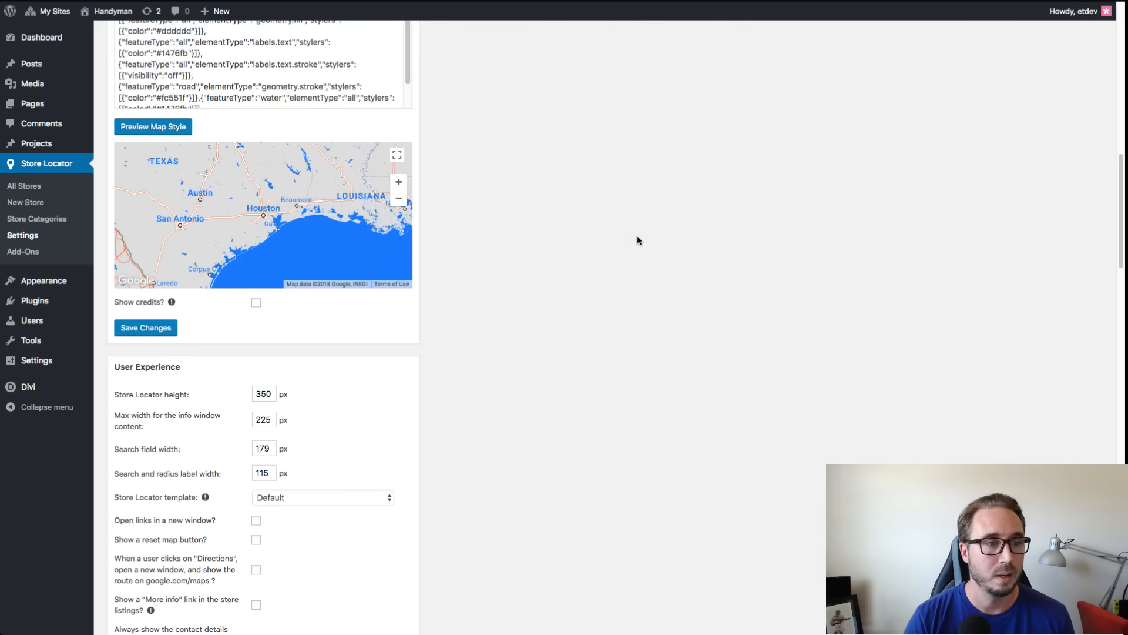
pyautogui.scroll(-4, 253, 317)
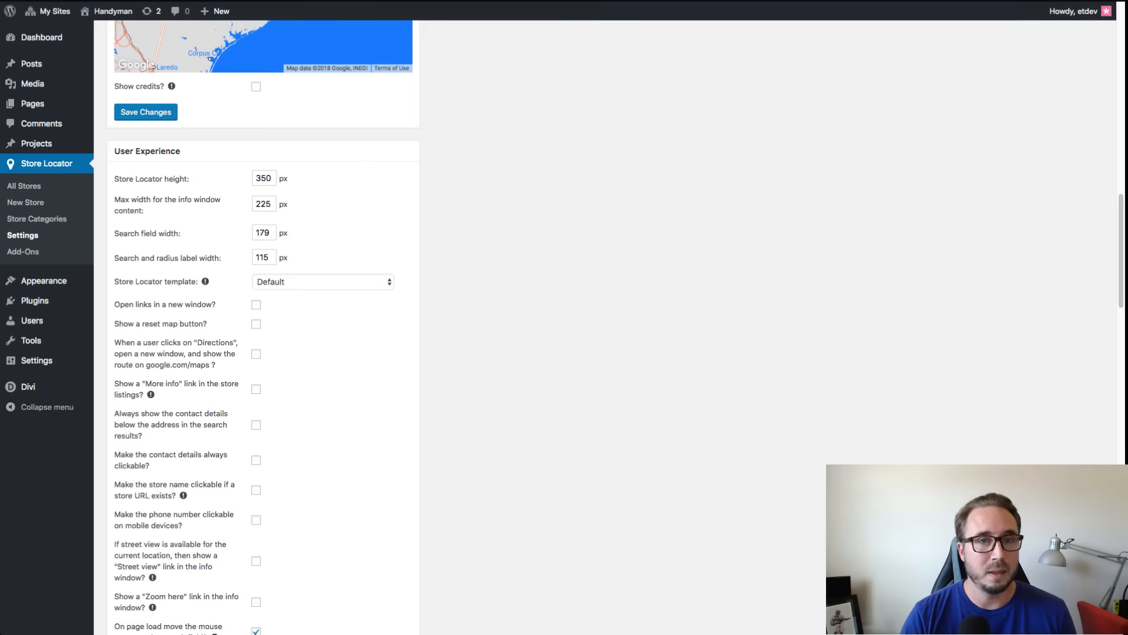
# Step: Open the Handyman site in a new tab and view the search bar and map on its Store Locator page
pyautogui.moveTo(109, 11)
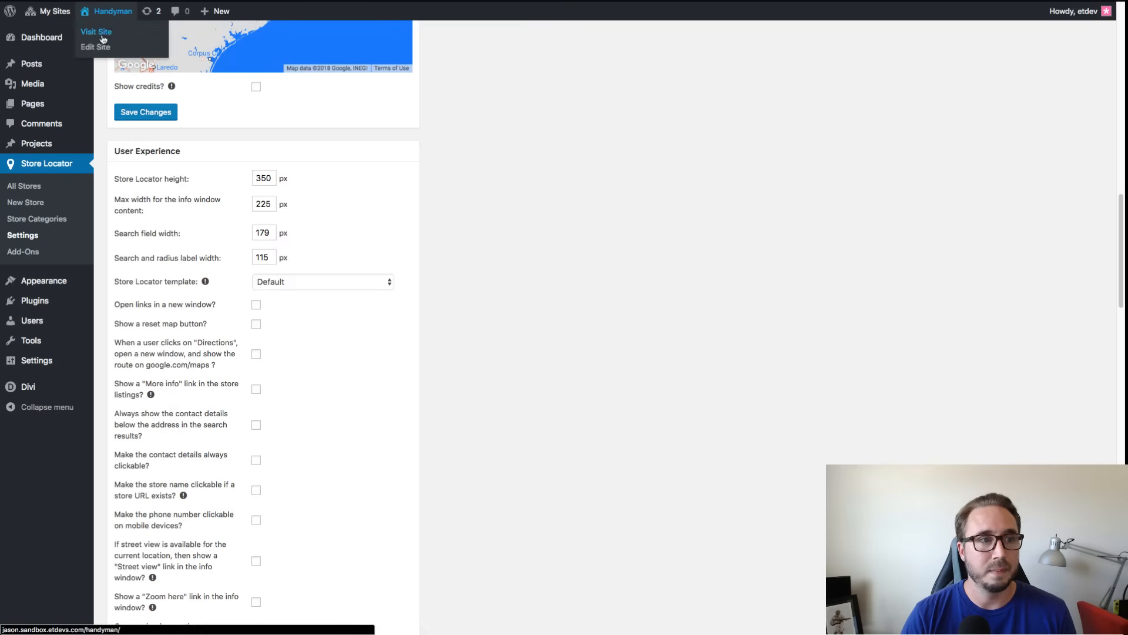
pyautogui.rightClick(102, 33)
pyautogui.click(141, 41)
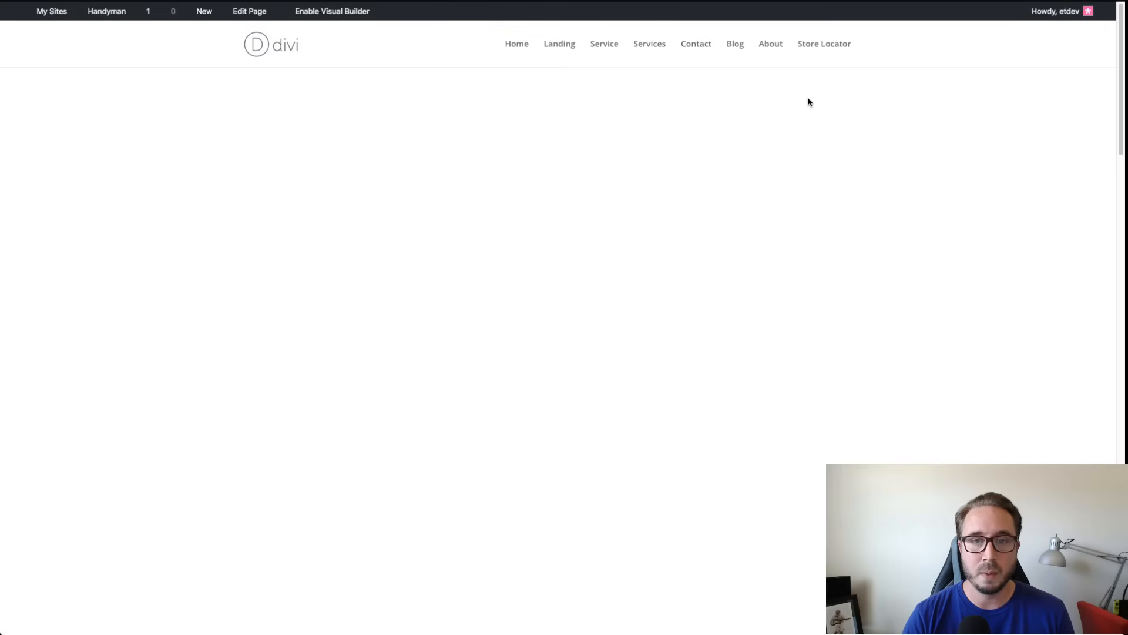
pyautogui.click(821, 48)
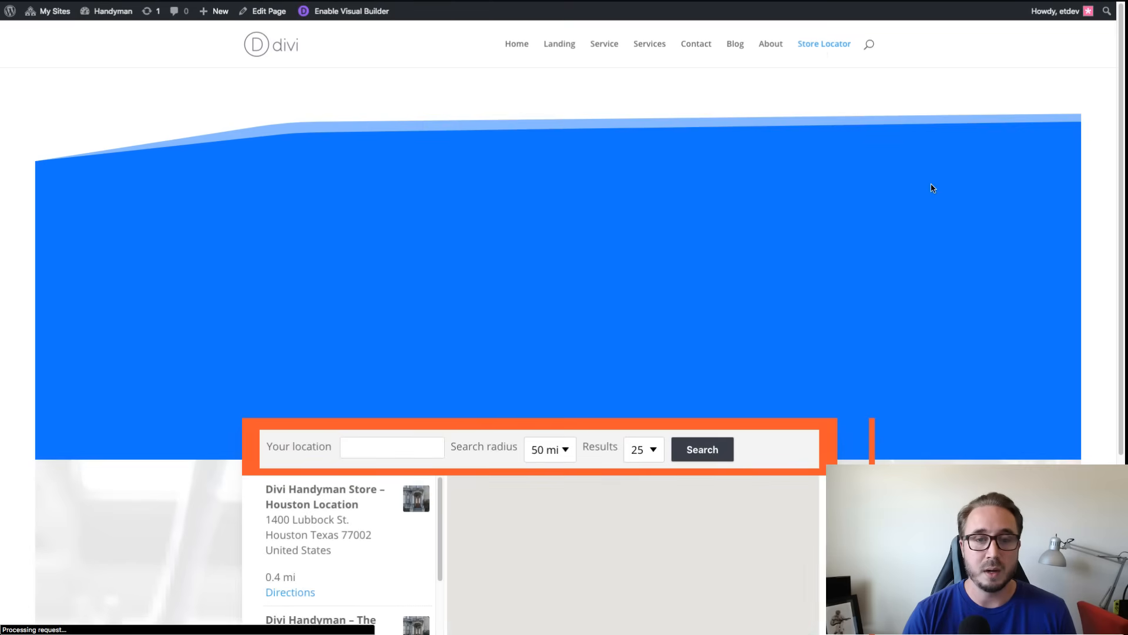
pyautogui.scroll(-5, 933, 206)
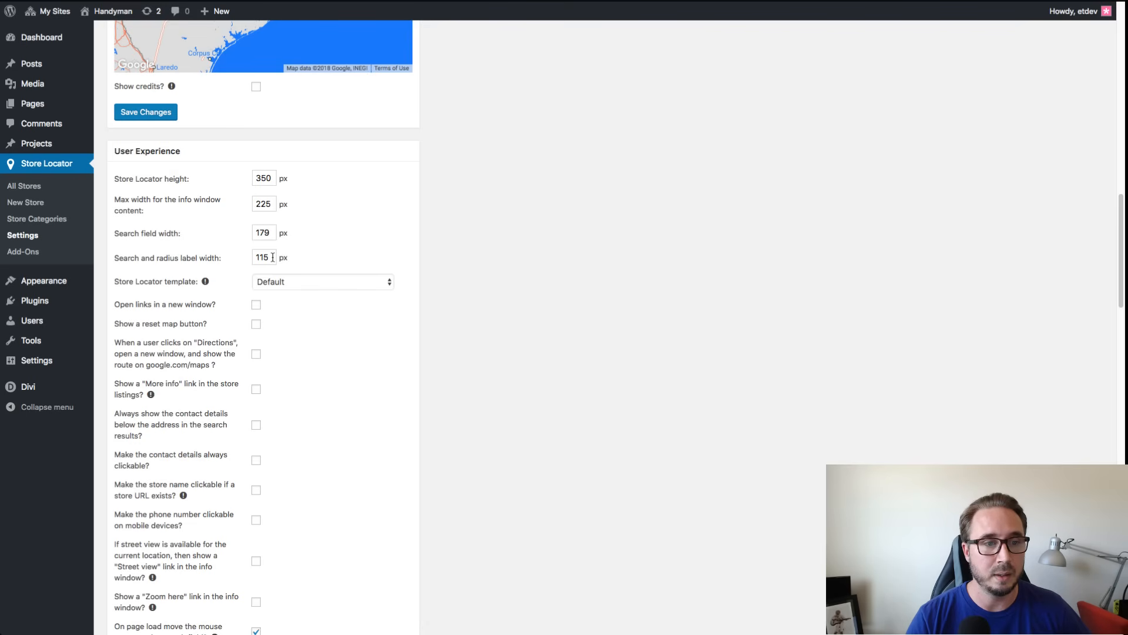
# Step: Back in the User Experience settings, examine the search and radius label width and the available store locator templates
pyautogui.moveTo(273, 258); pyautogui.dragTo(254, 259)
pyautogui.click(325, 258)
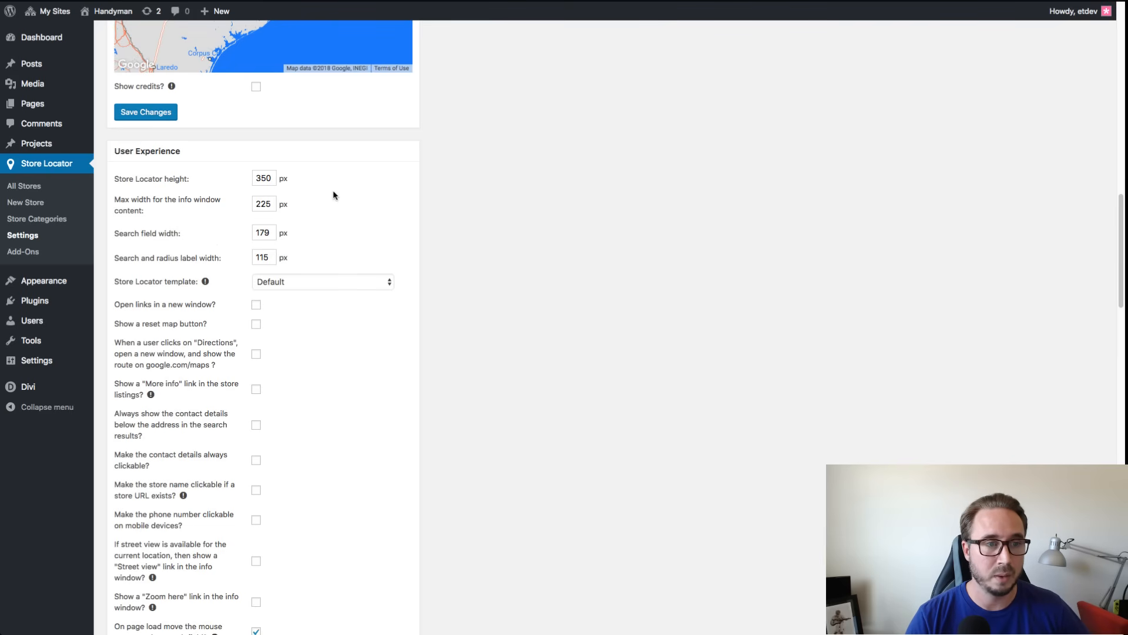
pyautogui.scroll(-1, 362, 248)
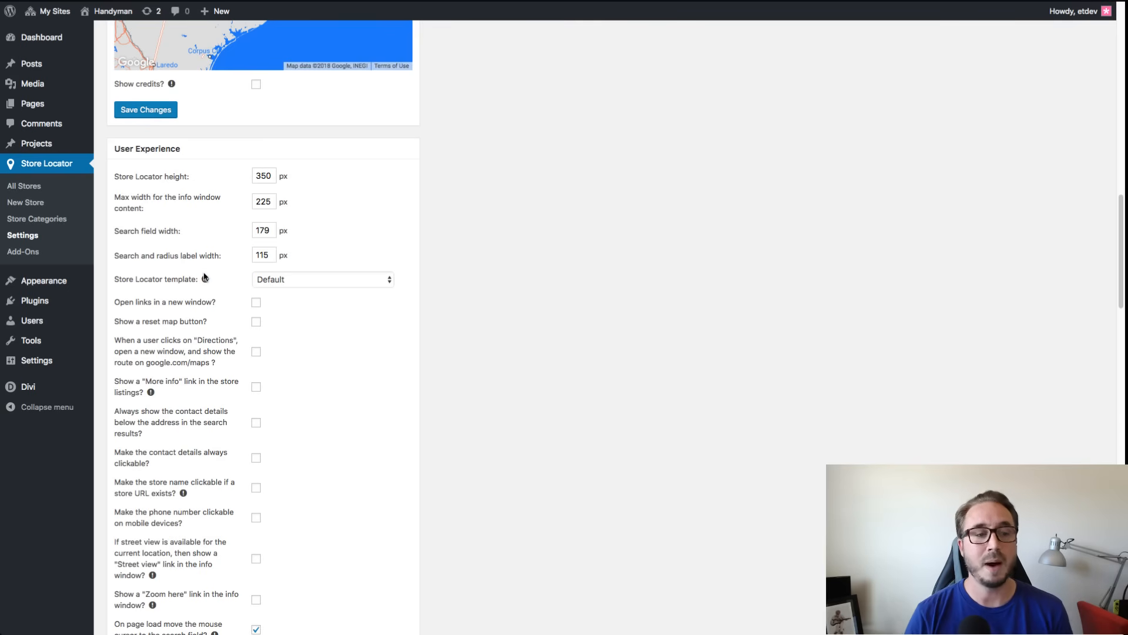
pyautogui.click(286, 285)
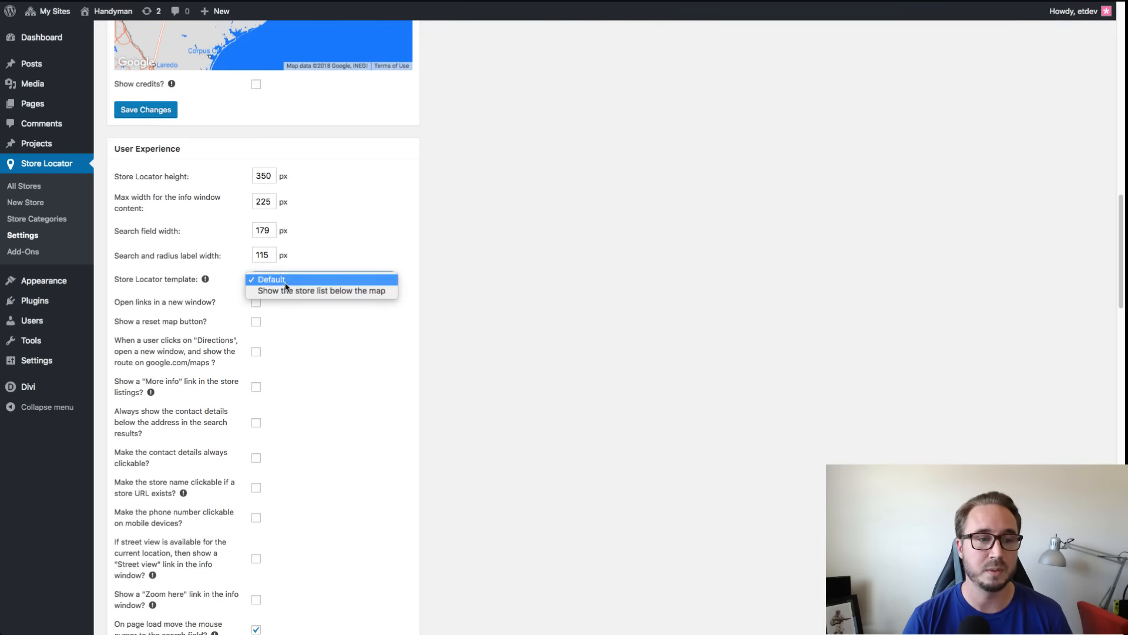
pyautogui.press('Escape')
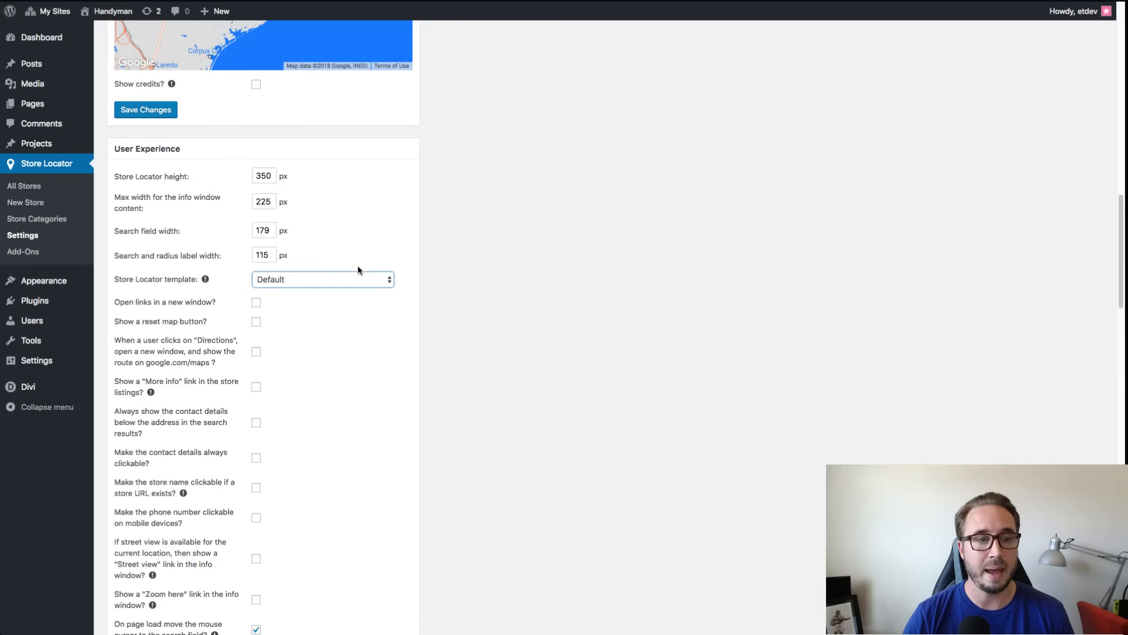
# Step: Set the store locator template to "Show the store list below the map" and save the User Experience settings
pyautogui.click(354, 280)
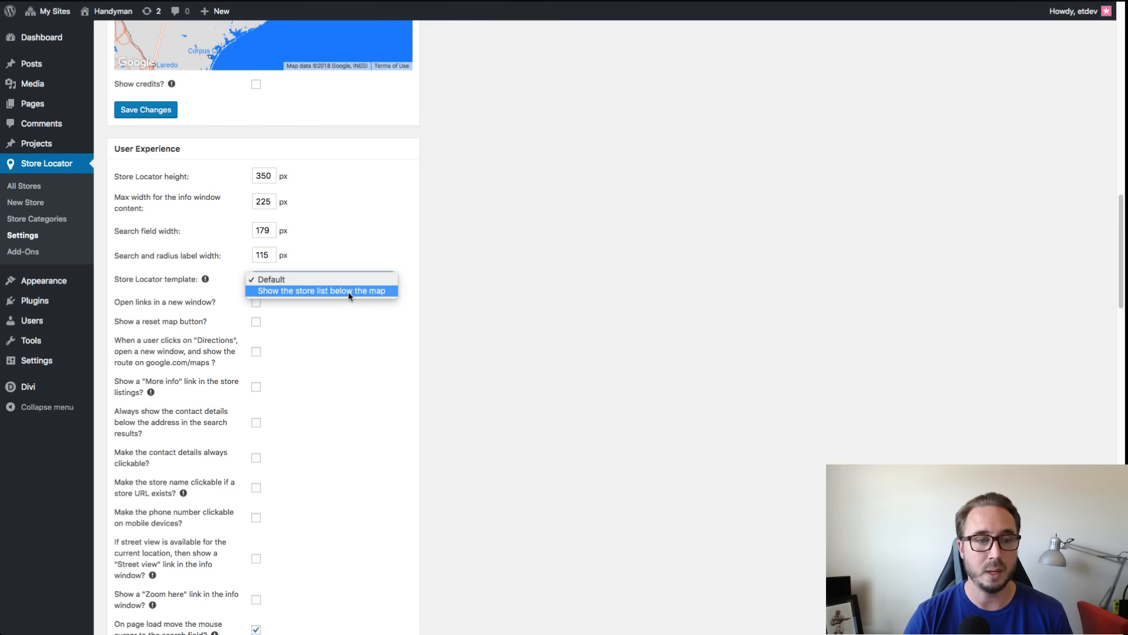
pyautogui.click(349, 290)
pyautogui.scroll(-6, 428, 294)
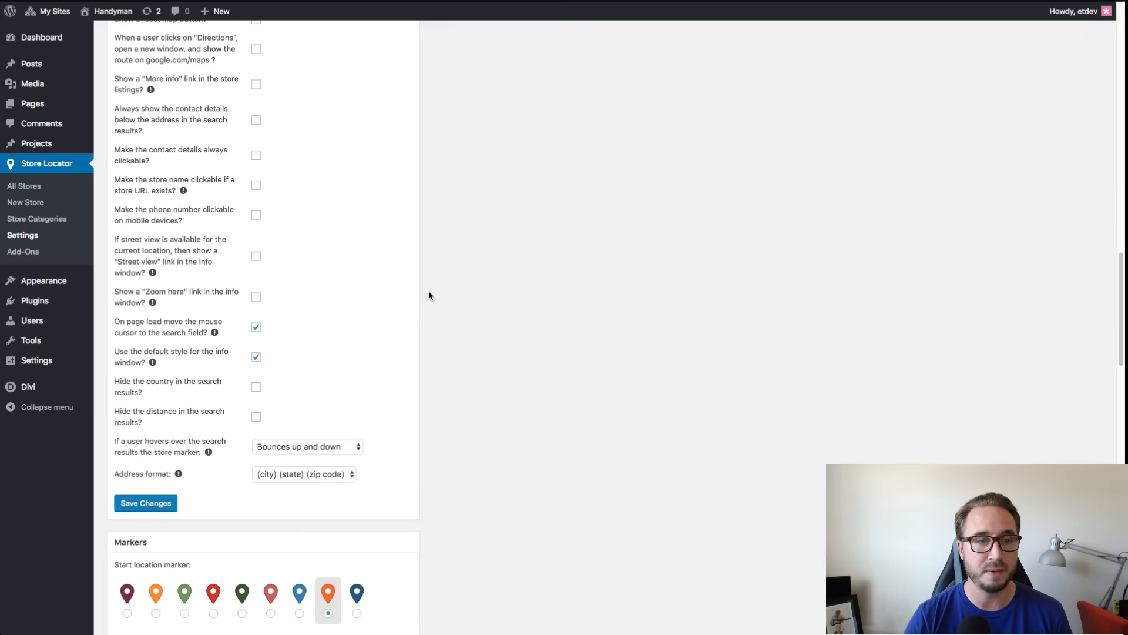
pyautogui.click(166, 502)
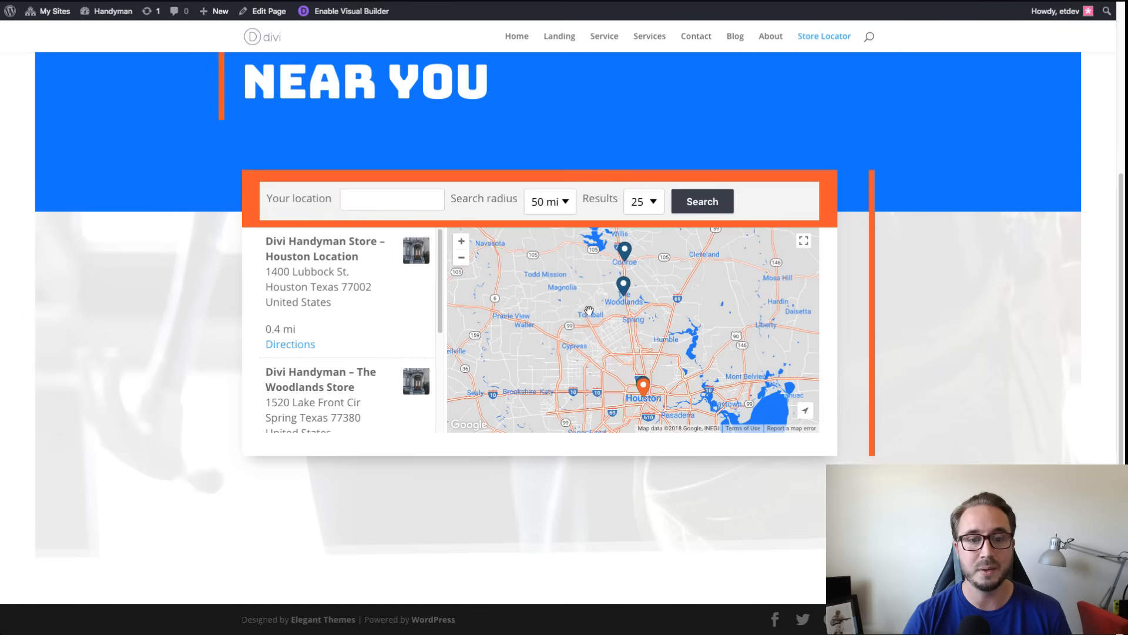
# Step: Reload the Store Locator page and examine the map and store list layout
pyautogui.click(146, 13)
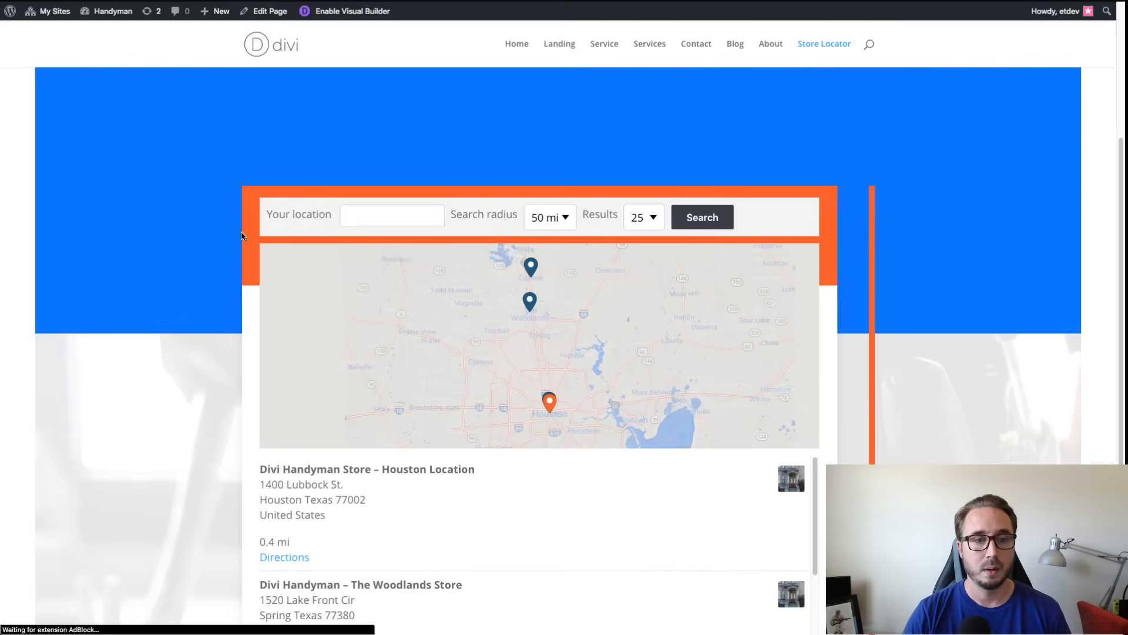
pyautogui.scroll(-2, 130, 296)
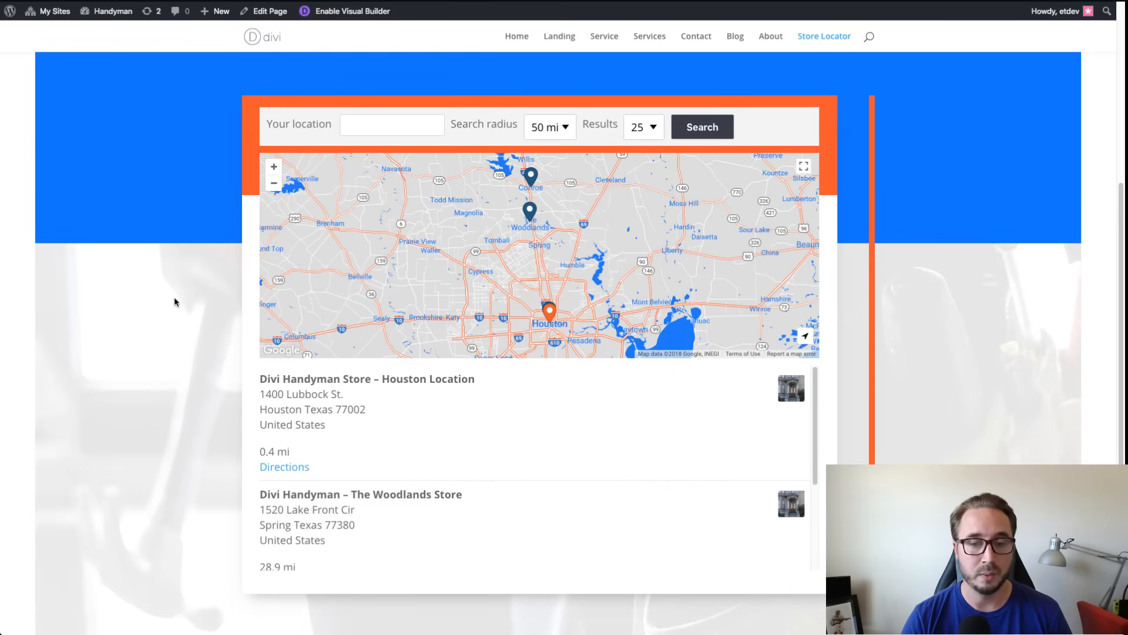
pyautogui.scroll(2, 174, 298)
pyautogui.scroll(-2, 174, 298)
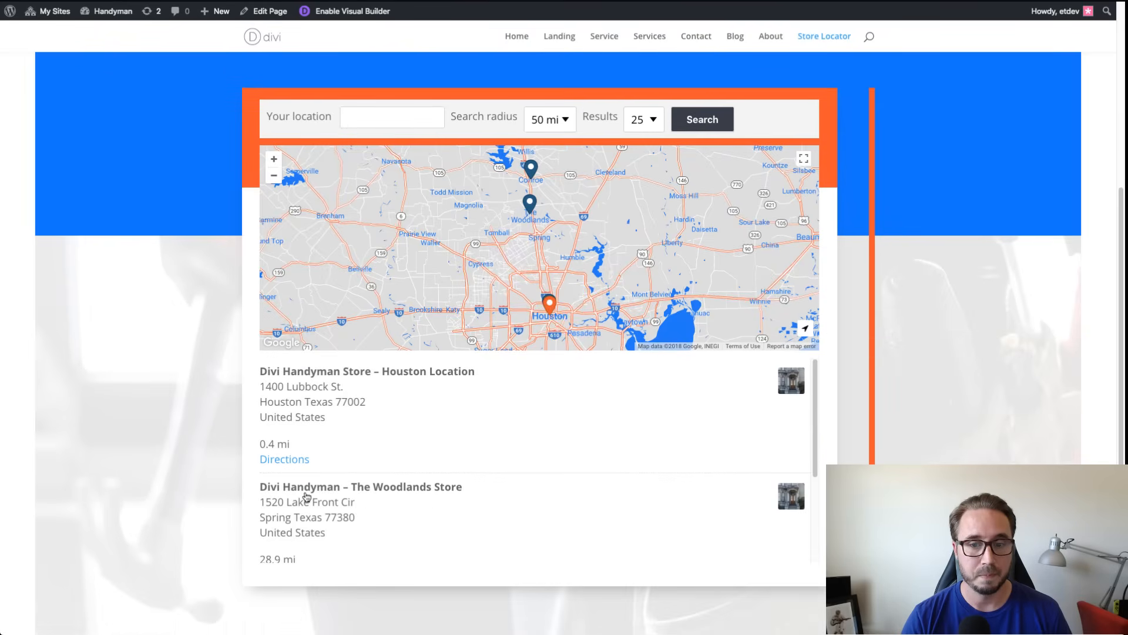
# Step: Look over the store entries listed beneath the map on the live Store Locator page
pyautogui.scroll(-2, 538, 456)
pyautogui.scroll(1, 539, 456)
pyautogui.scroll(-1, 539, 456)
pyautogui.scroll(2, 539, 456)
pyautogui.scroll(2, 168, 379)
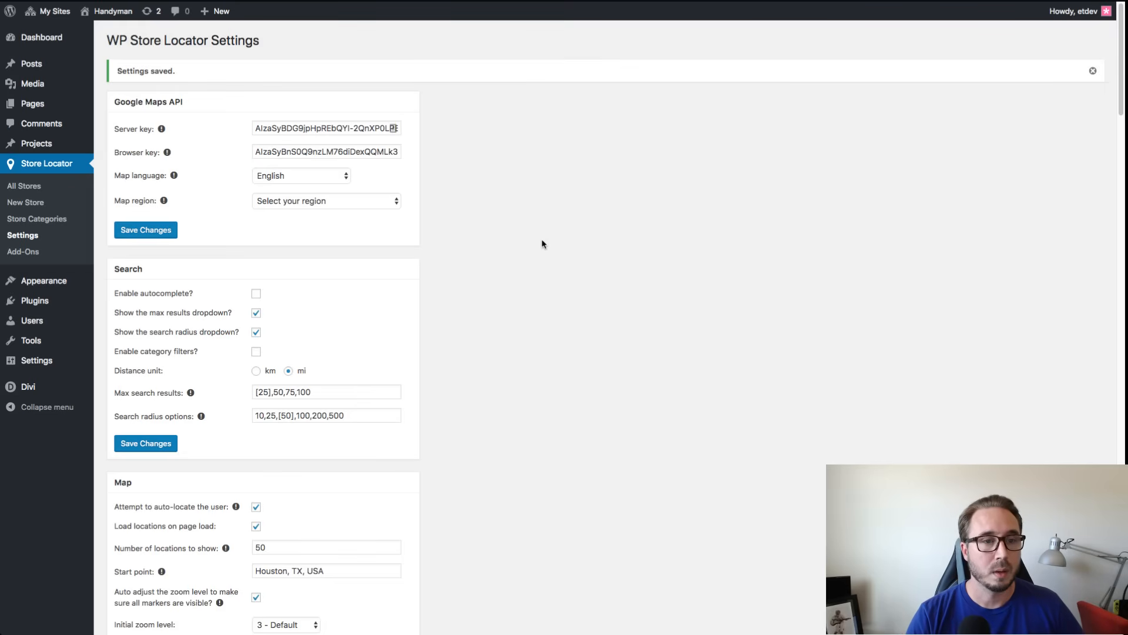
# Step: Set the store locator template in the User Experience settings back to Default
pyautogui.scroll(-9, 539, 241)
pyautogui.scroll(-10, 542, 244)
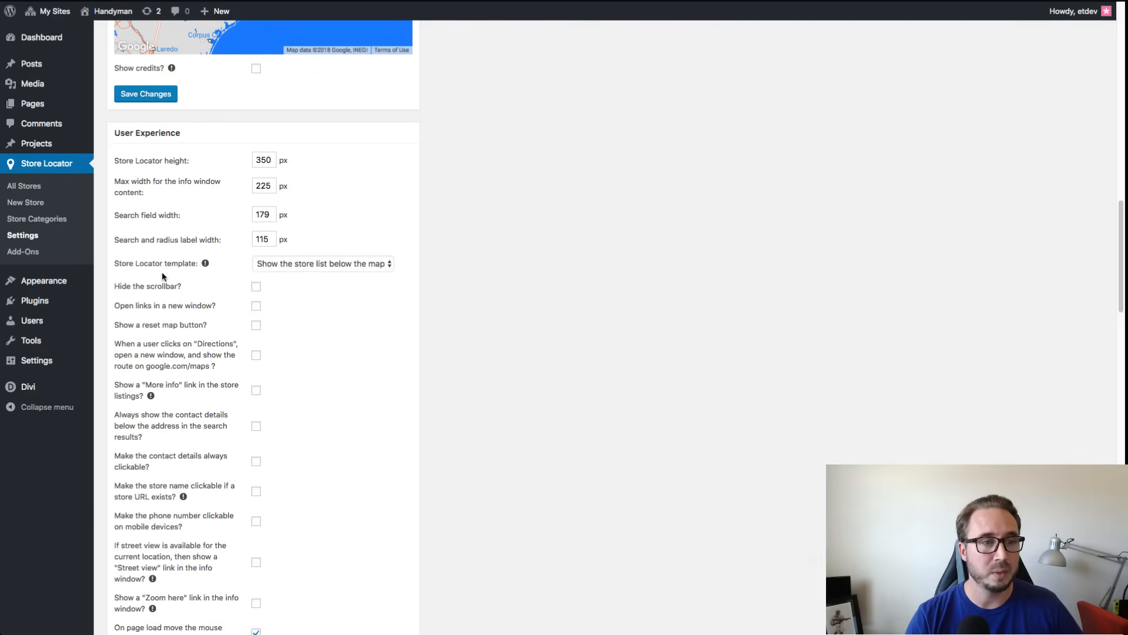
pyautogui.click(274, 267)
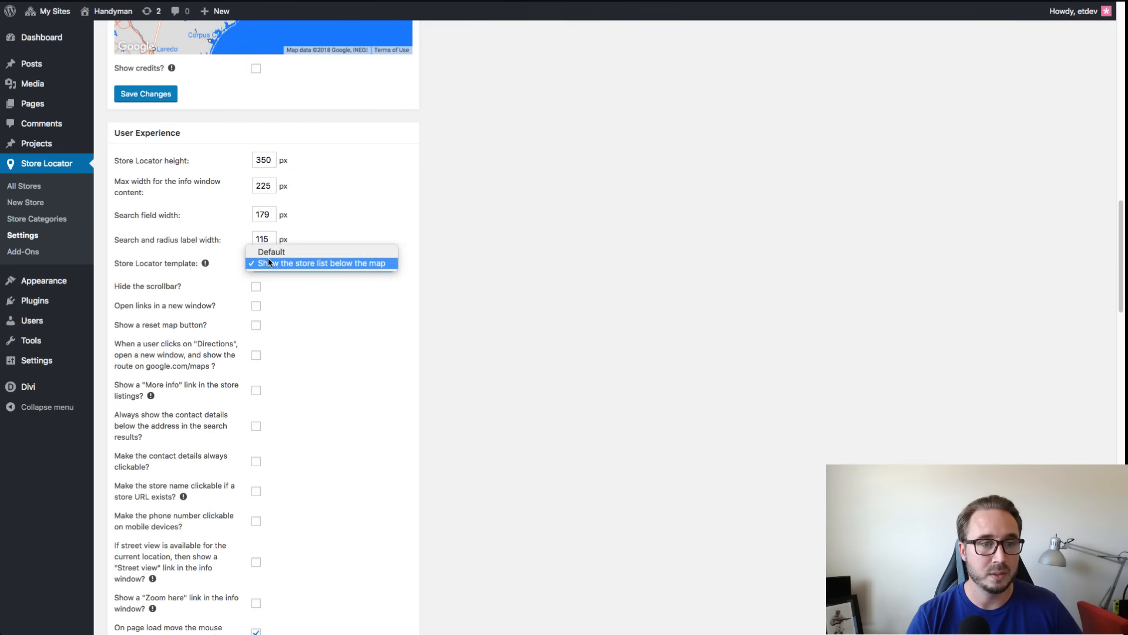
pyautogui.click(269, 259)
pyautogui.click(470, 261)
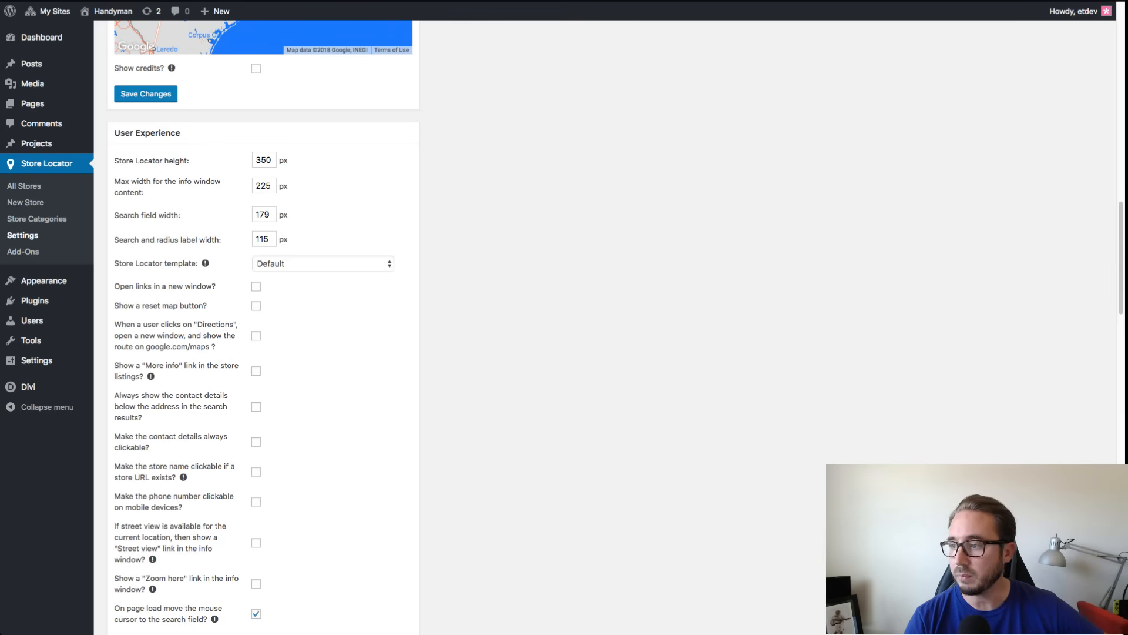
# Step: Enable the "More info" link in the store listings to view its extra option, and disable it again
pyautogui.scroll(-3, 442, 287)
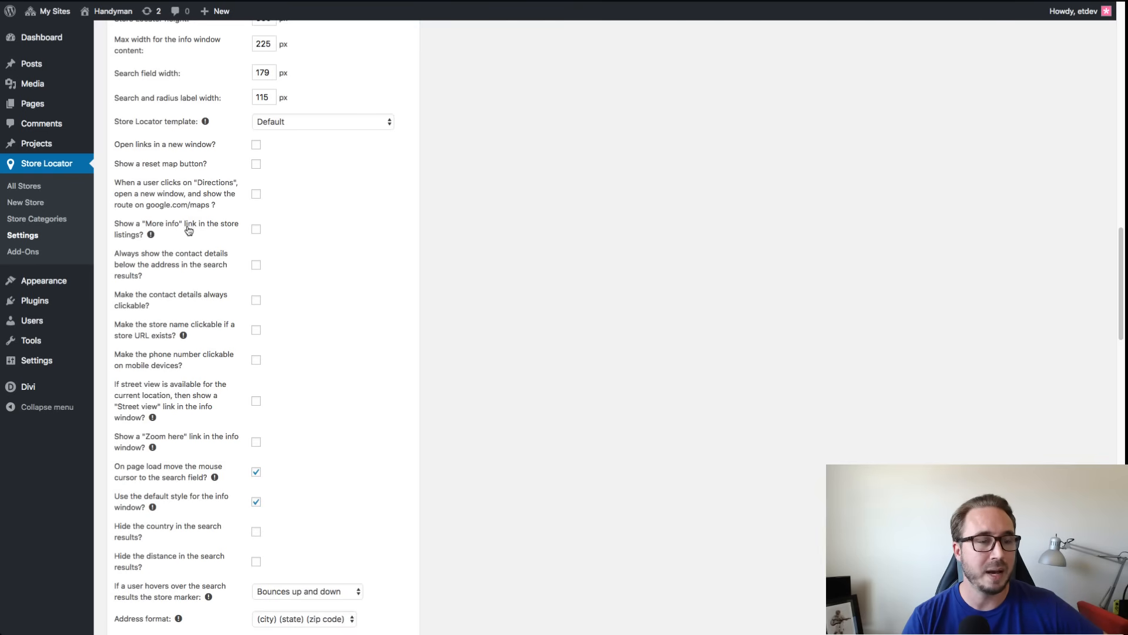
pyautogui.click(170, 238)
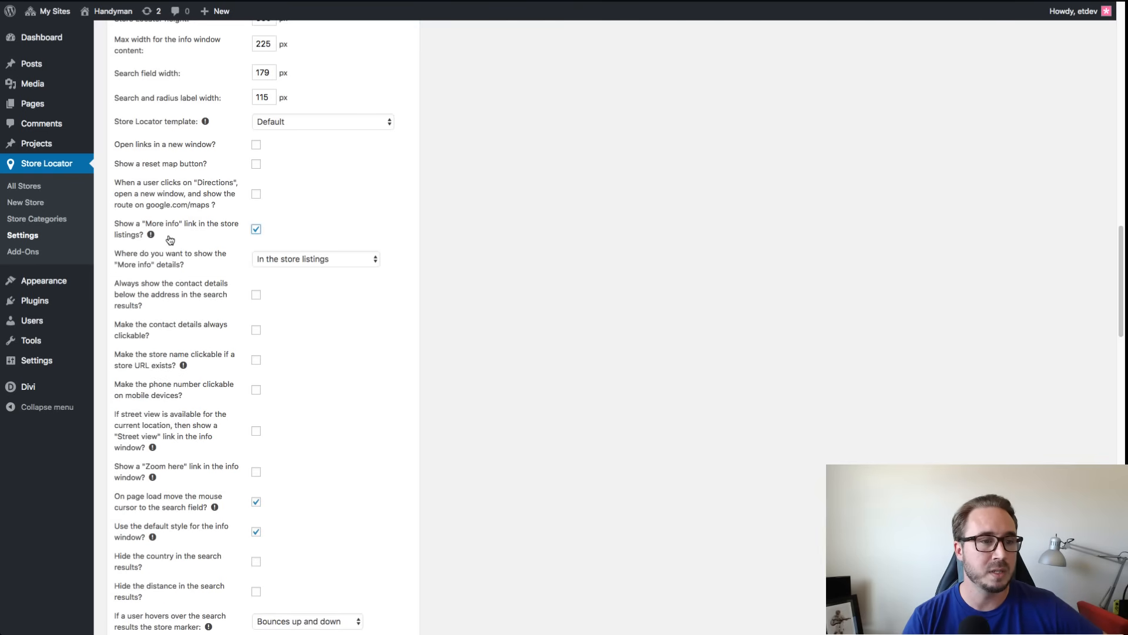
pyautogui.click(169, 239)
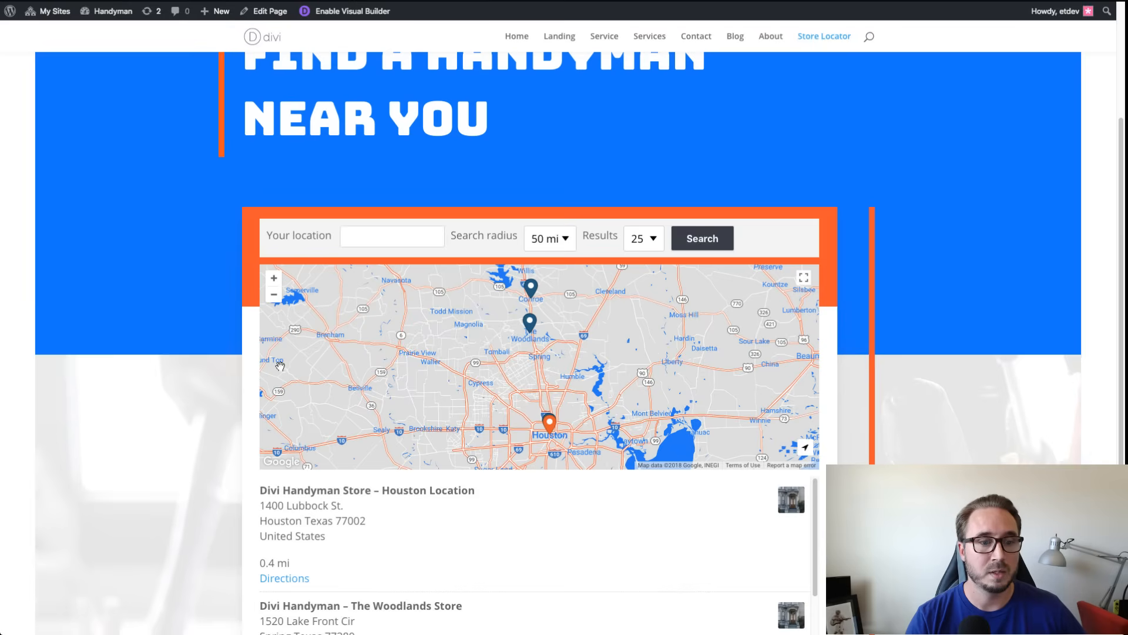
# Step: On the live Store Locator page, inspect the info window of The Woodlands store marker and close it
pyautogui.scroll(-3, 146, 397)
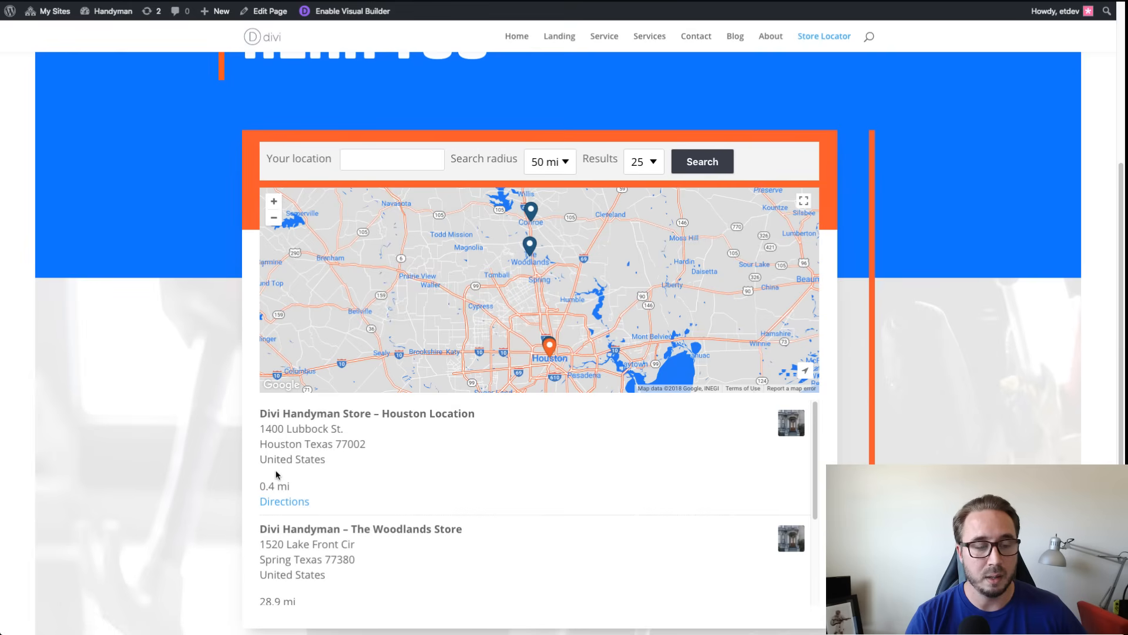
pyautogui.click(530, 249)
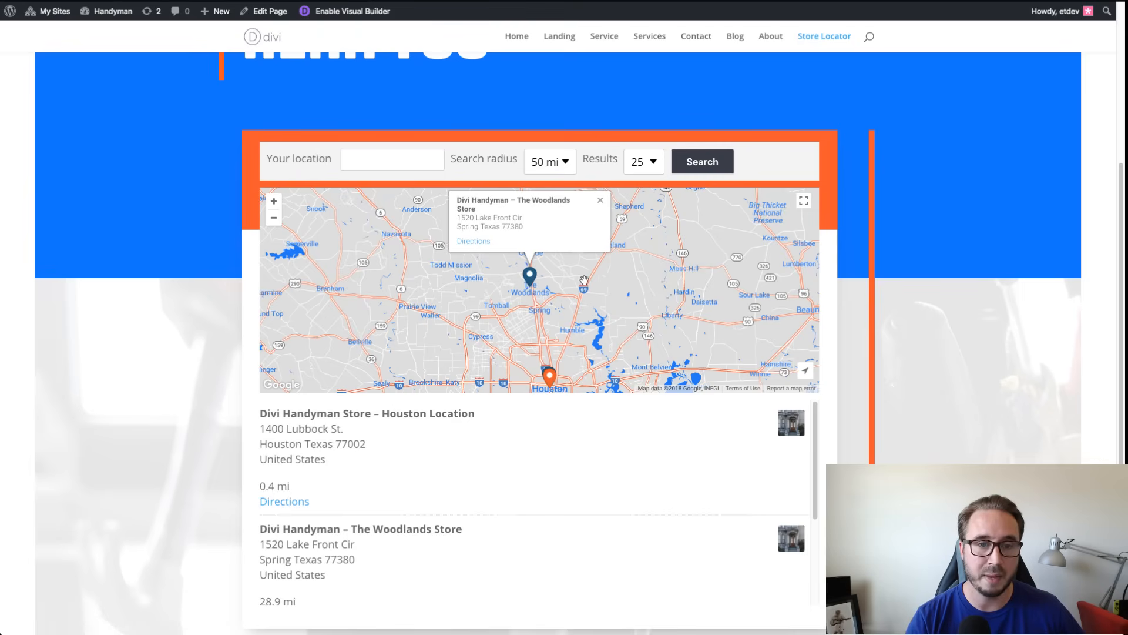
pyautogui.moveTo(524, 228); pyautogui.dragTo(443, 193)
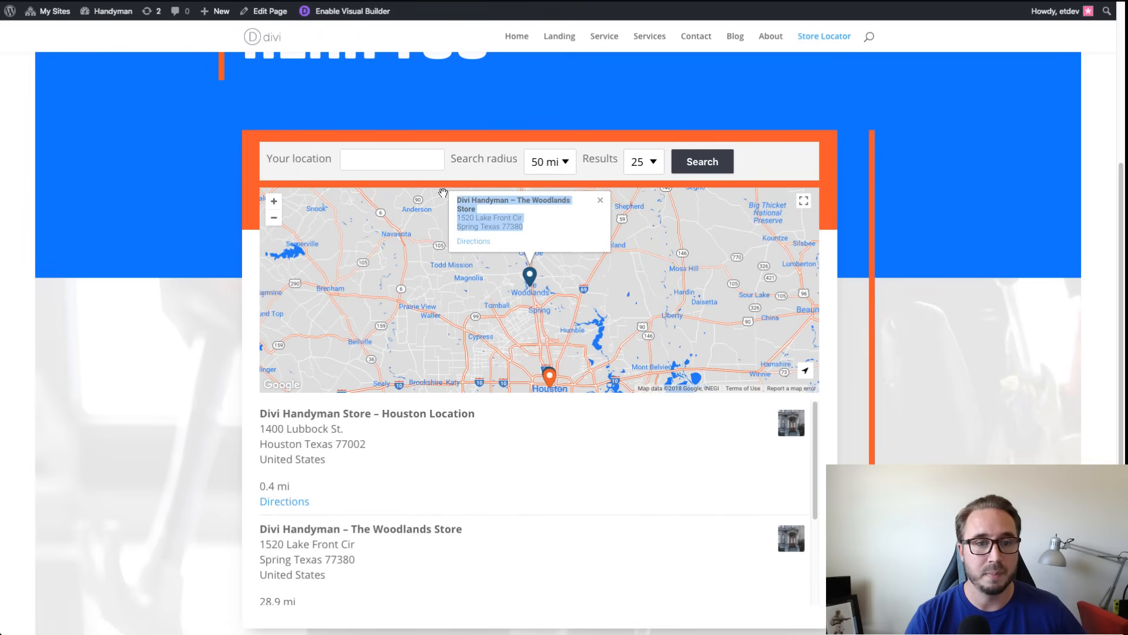
pyautogui.click(600, 200)
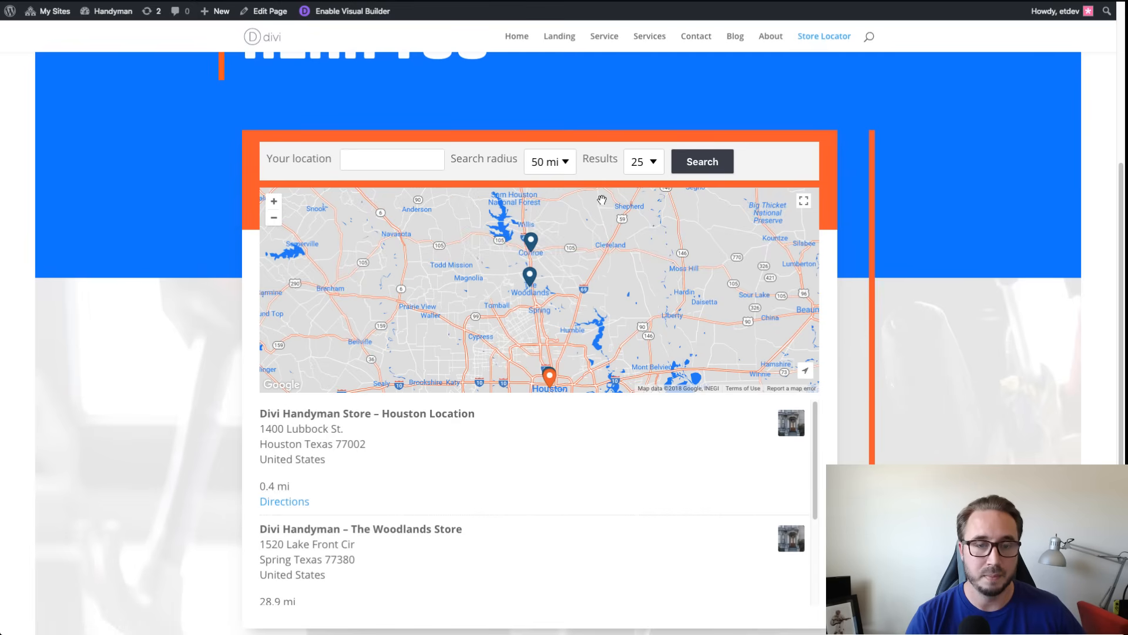
pyautogui.click(529, 274)
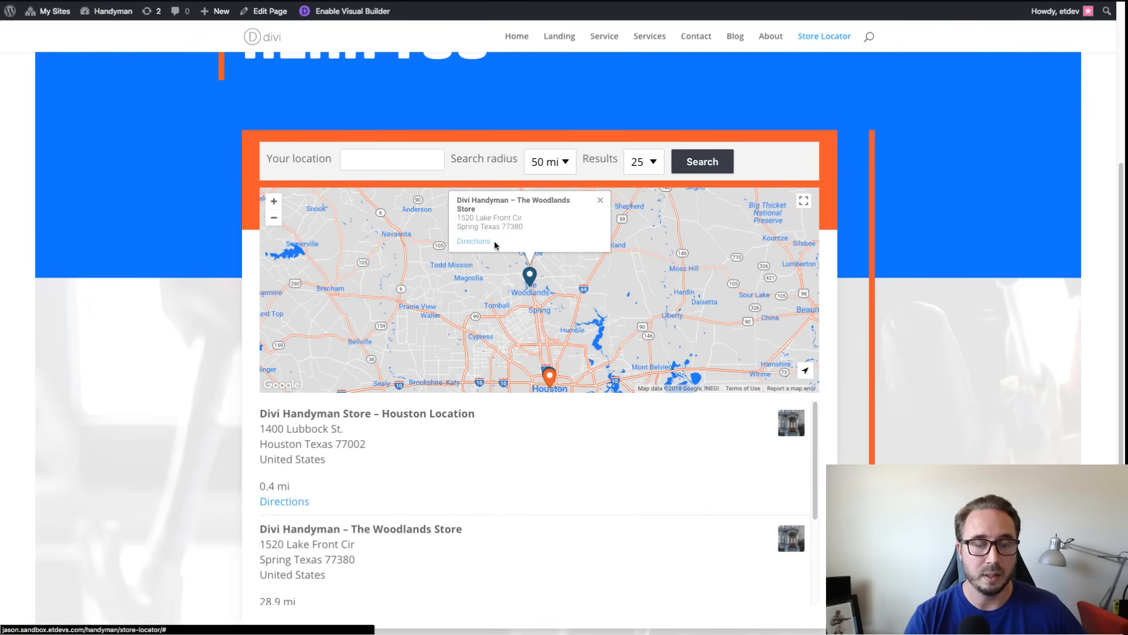
pyautogui.click(600, 202)
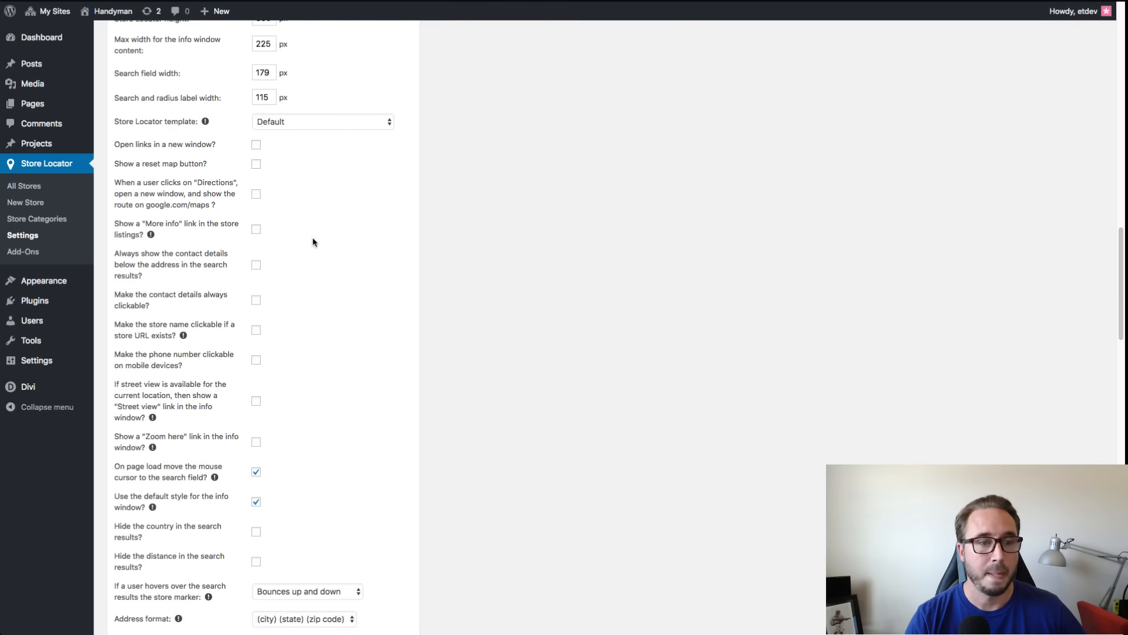
# Step: Back in the plugin settings, examine the remaining User Experience options and the start and store location markers
pyautogui.scroll(-2, 310, 241)
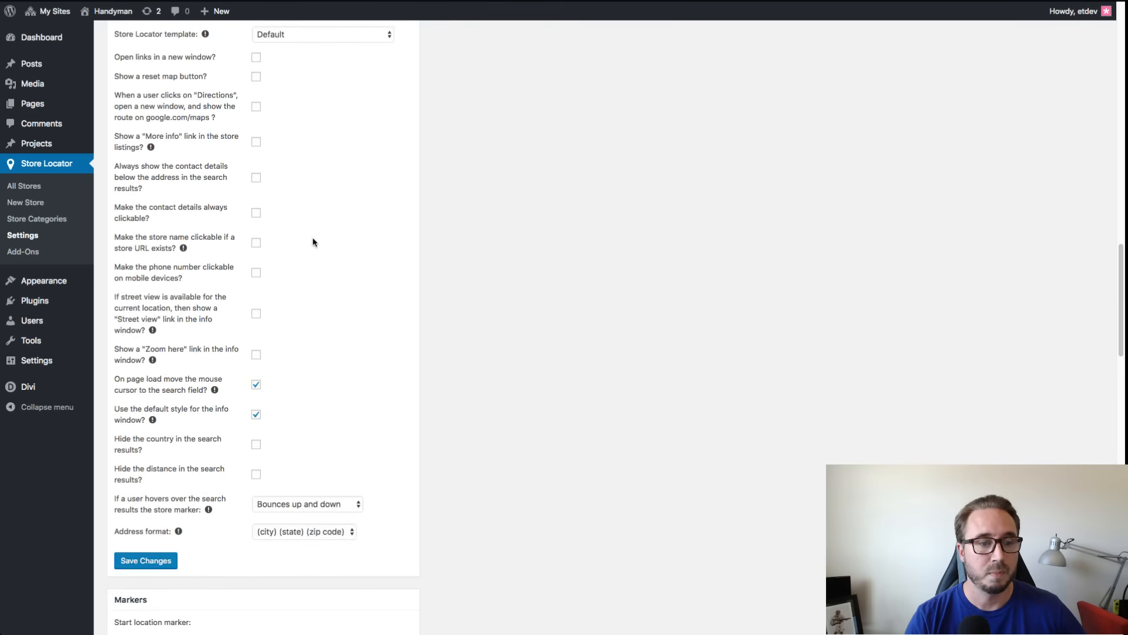
pyautogui.scroll(-5, 313, 242)
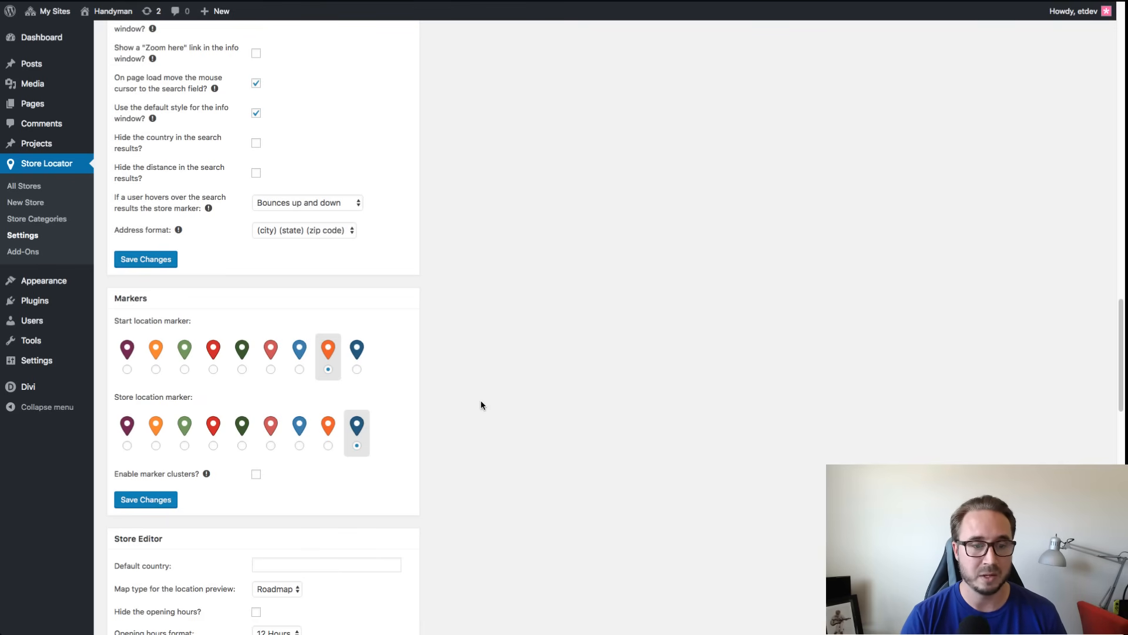
pyautogui.scroll(-1, 481, 405)
pyautogui.scroll(-3, 433, 415)
pyautogui.scroll(-6, 449, 410)
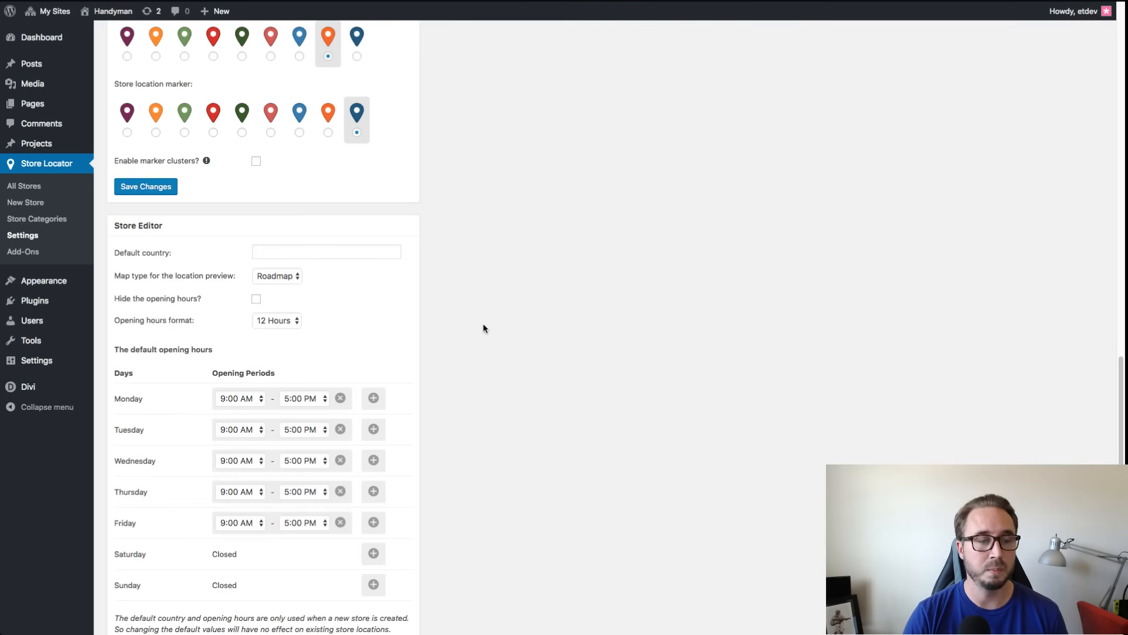
# Step: Examine the Store Editor settings with the default opening hours, and the Permalink option
pyautogui.scroll(-2, 241, 339)
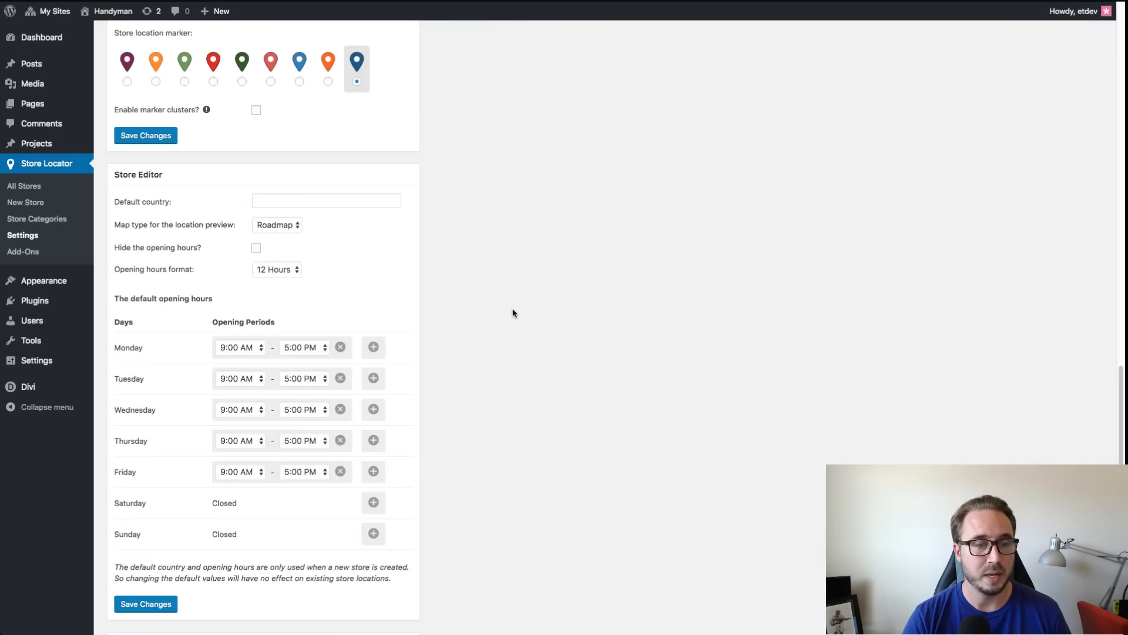
pyautogui.scroll(-3, 512, 312)
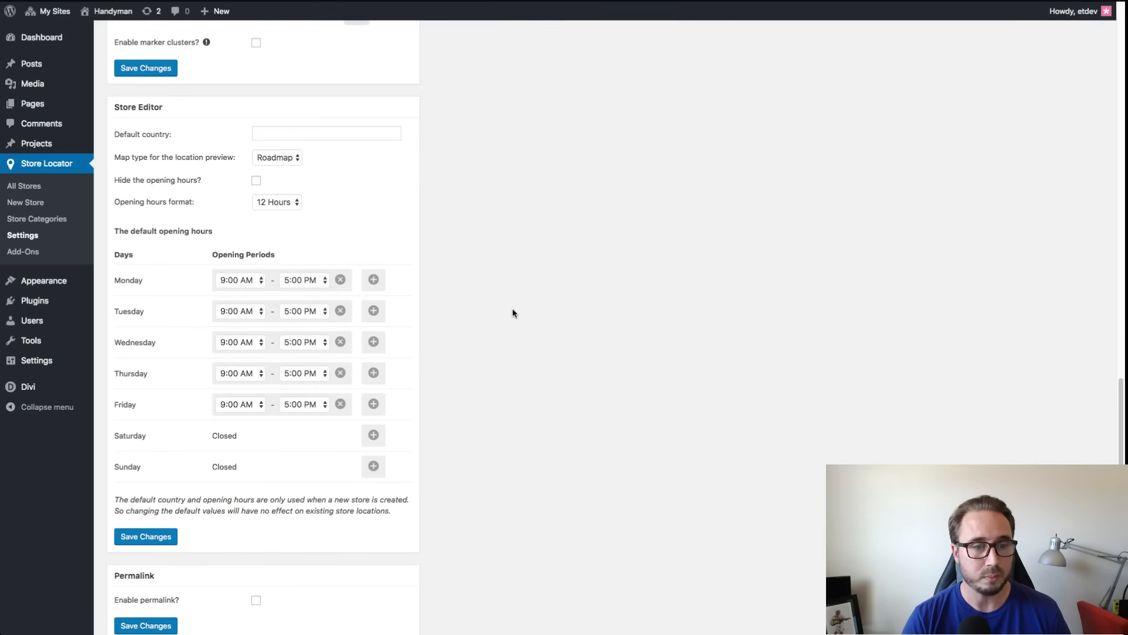
pyautogui.scroll(-2, 515, 312)
pyautogui.scroll(-1, 518, 310)
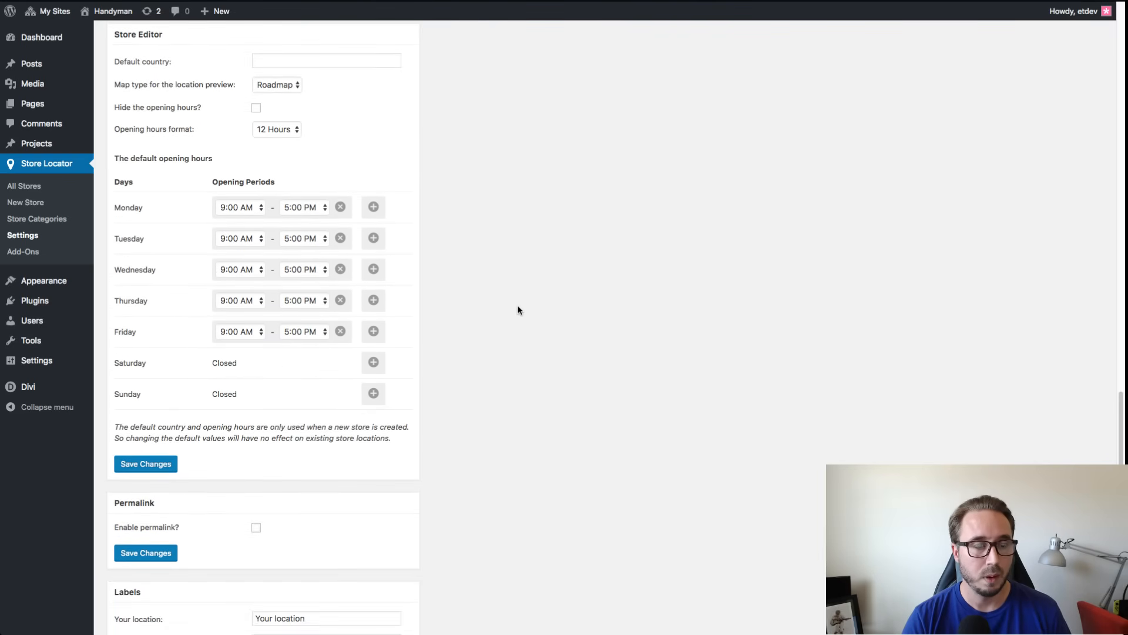
pyautogui.scroll(2, 518, 310)
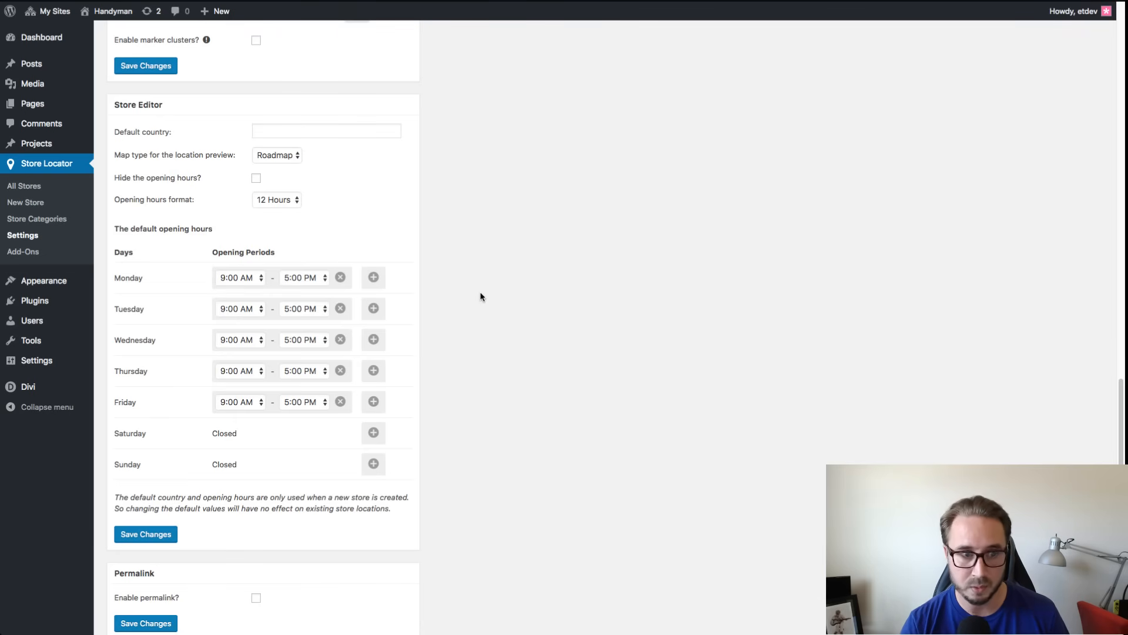
pyautogui.scroll(-5, 481, 293)
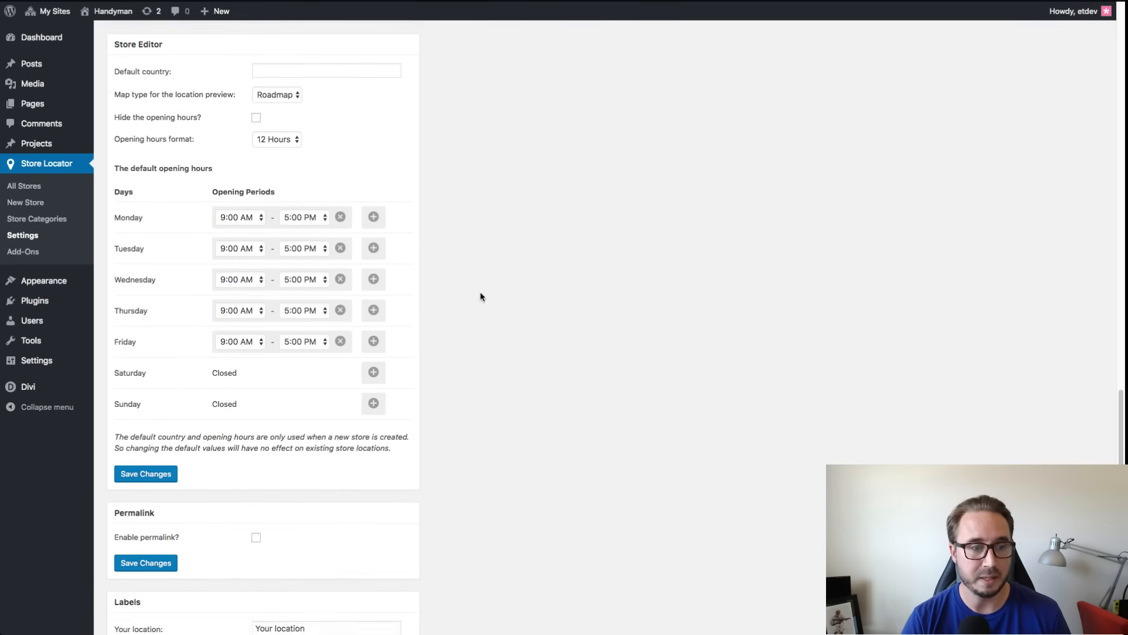
pyautogui.scroll(-5, 480, 296)
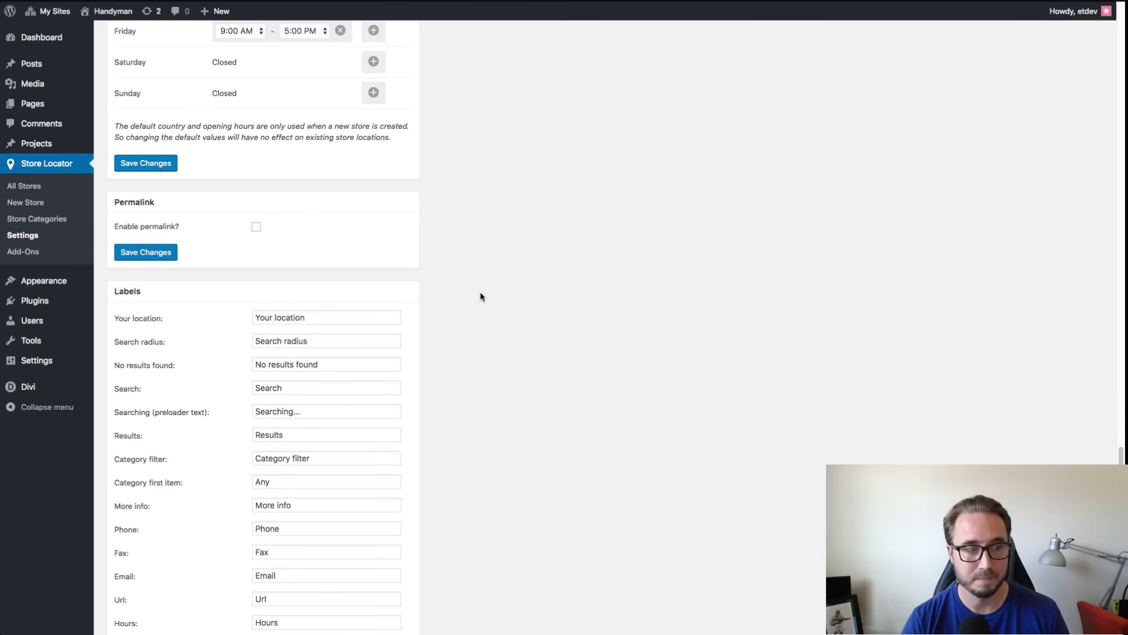
# Step: Review the Labels texts and the Tools options at the end of the plugin settings
pyautogui.scroll(-1, 481, 296)
pyautogui.scroll(-3, 480, 296)
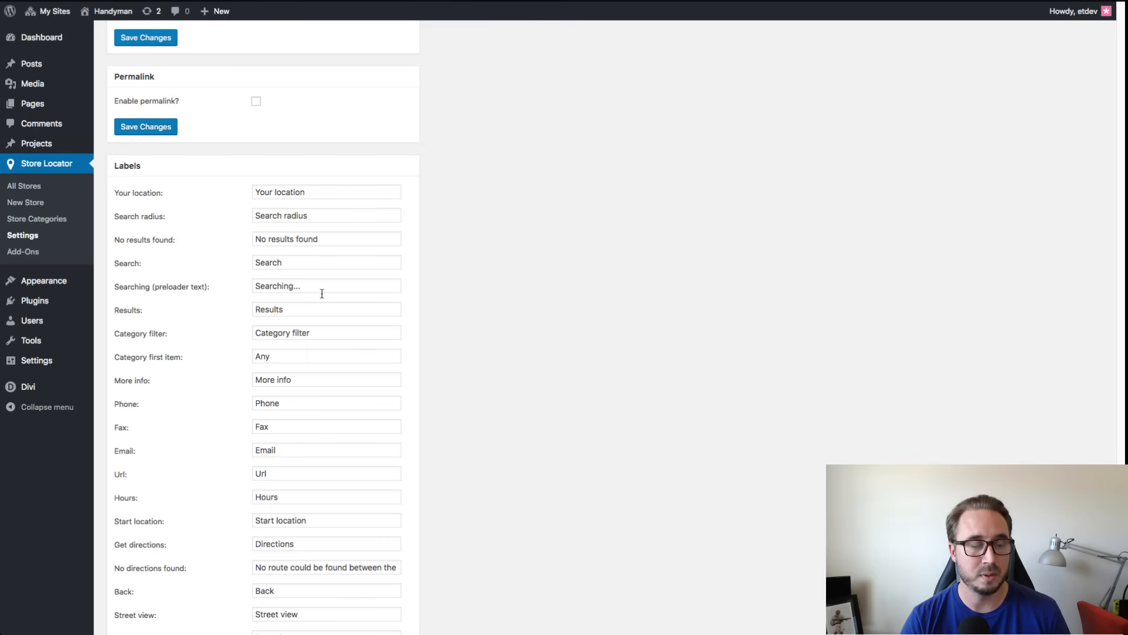
pyautogui.scroll(-5, 321, 305)
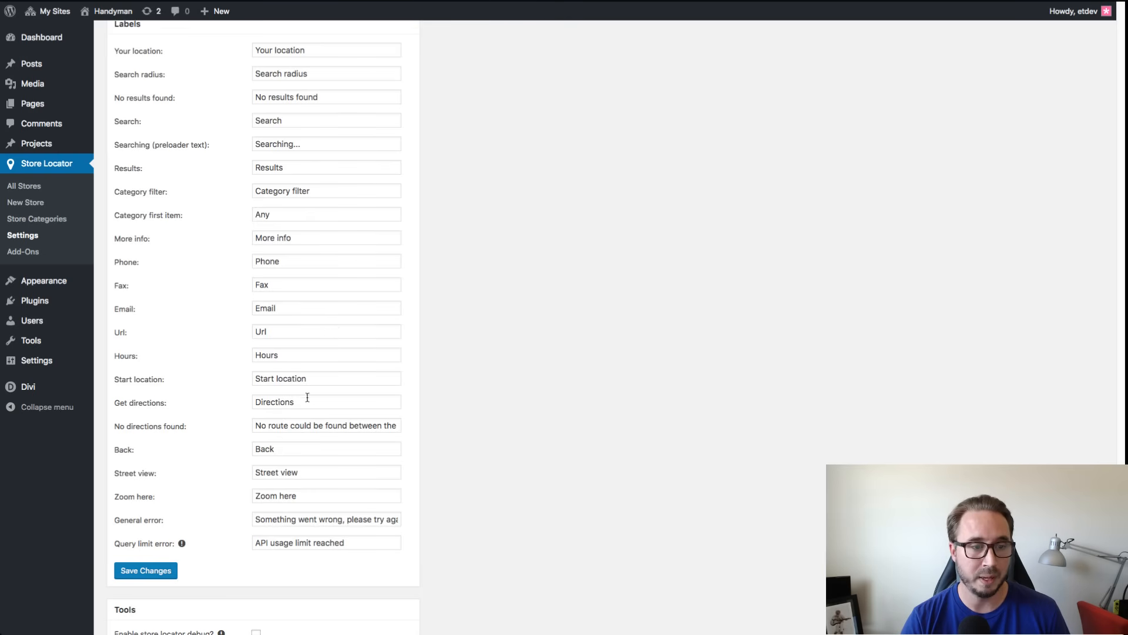
pyautogui.scroll(-4, 342, 397)
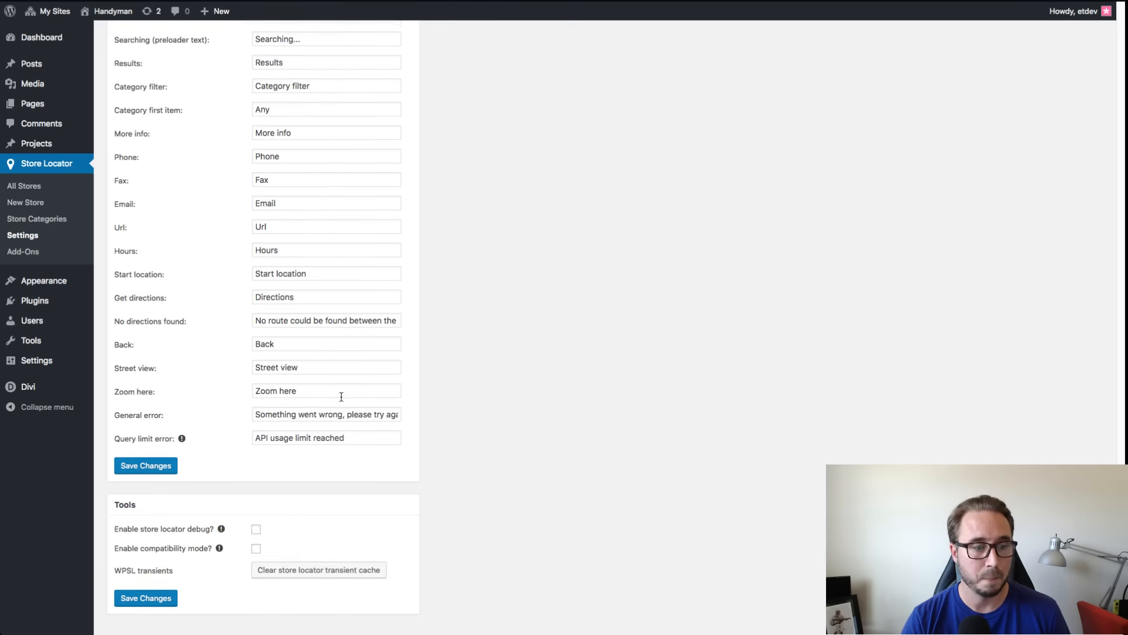
pyautogui.scroll(-1, 342, 396)
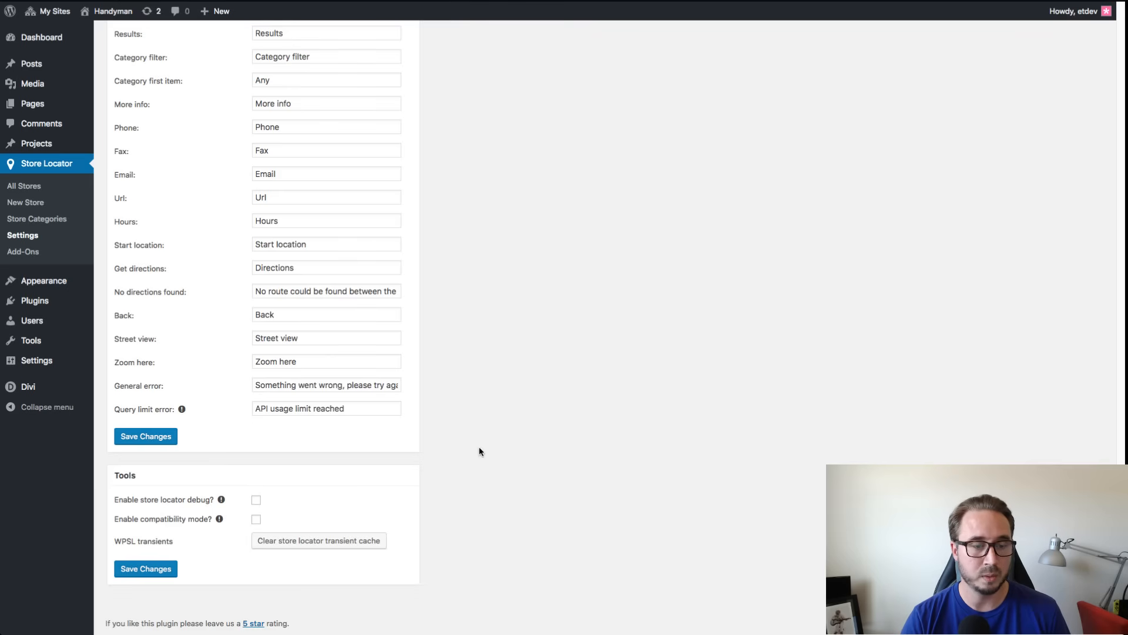
# Step: Return to the Markers section and save the store locator settings
pyautogui.scroll(10, 476, 450)
pyautogui.scroll(7, 481, 451)
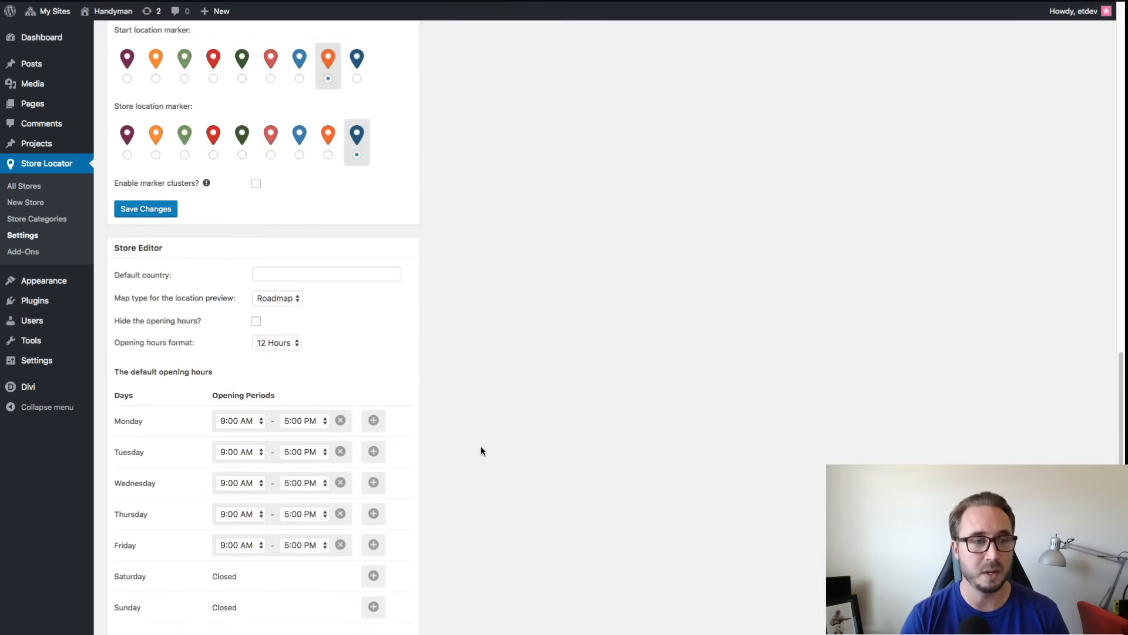
pyautogui.click(146, 210)
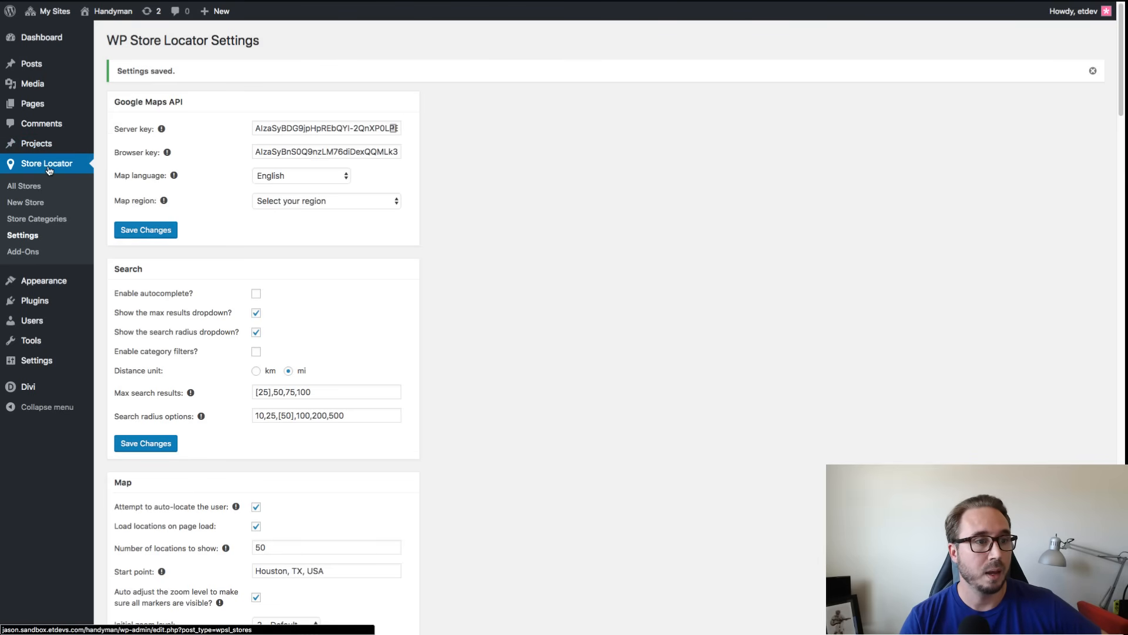
# Step: Start a new store titled "Handyman Store" with "description" as its body text, and bring up its location details
pyautogui.click(26, 203)
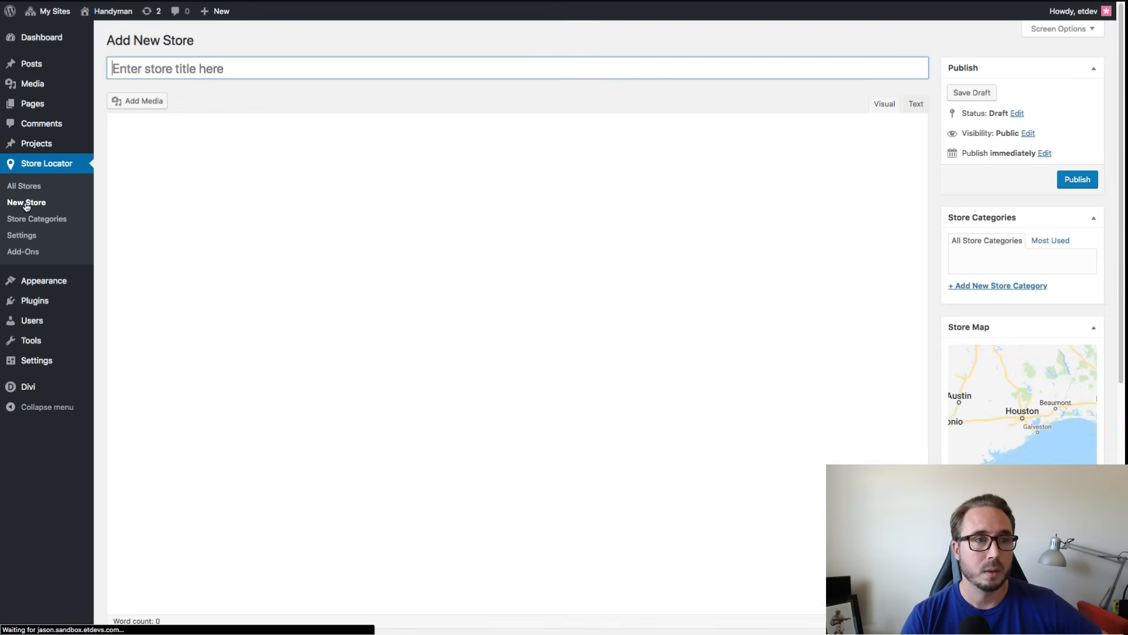
pyautogui.click(200, 70)
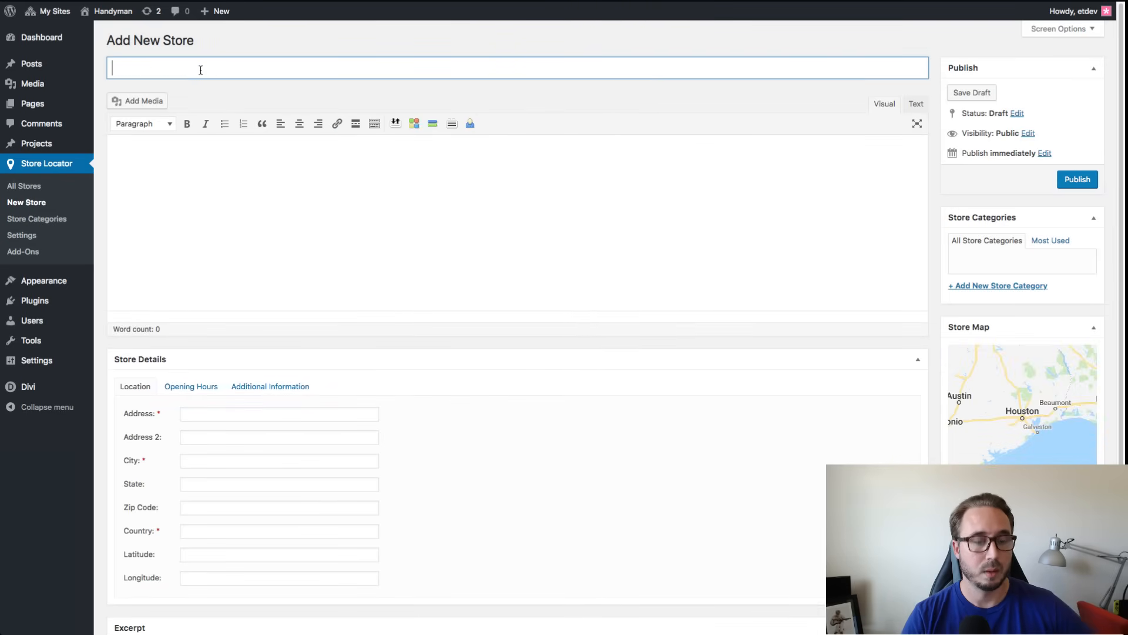
pyautogui.write('Handyman Store')
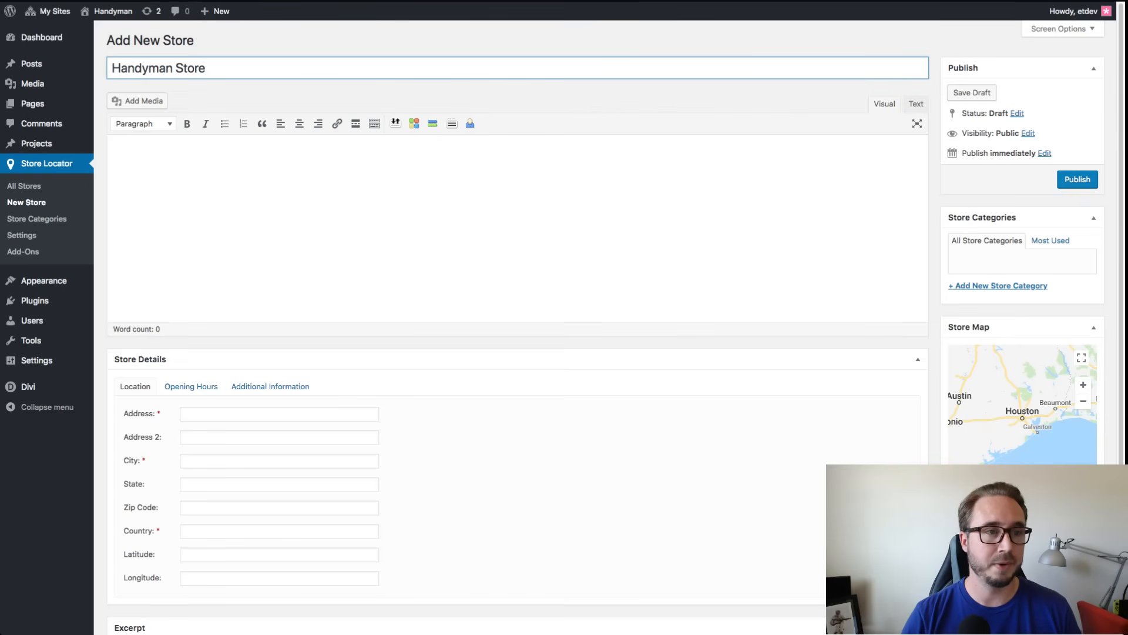
pyautogui.click(292, 181)
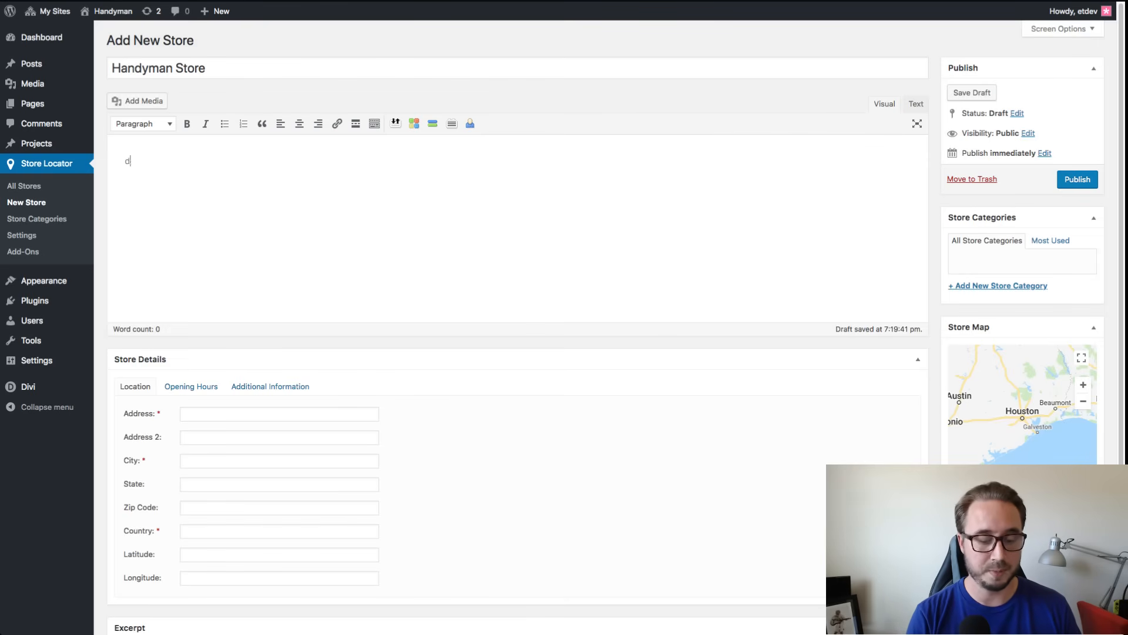
pyautogui.write('description')
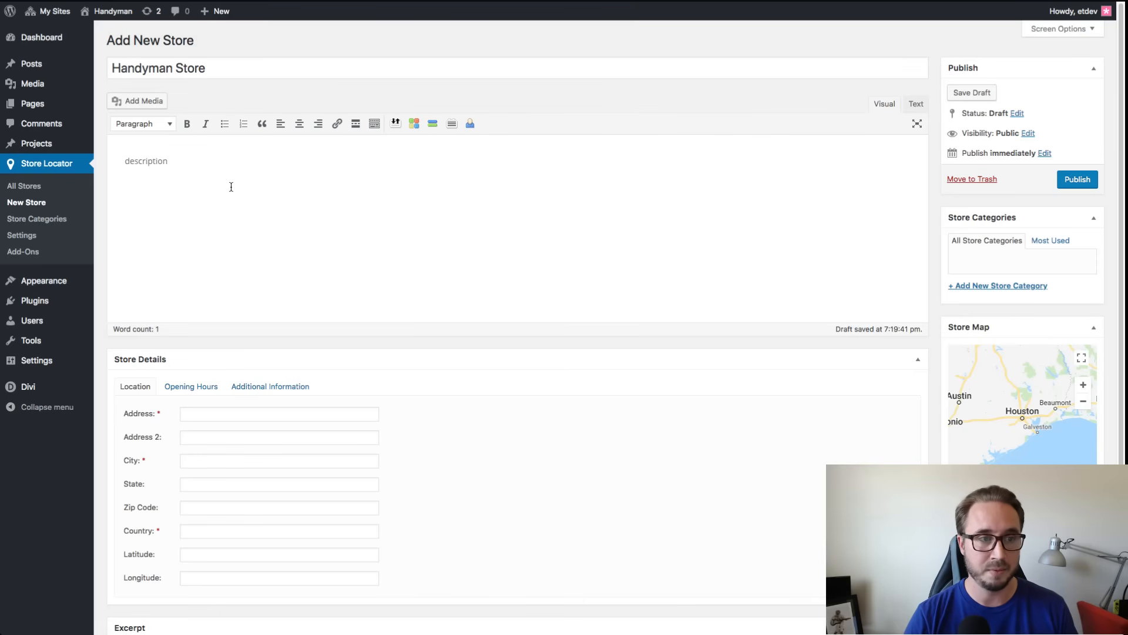
pyautogui.scroll(-2, 247, 200)
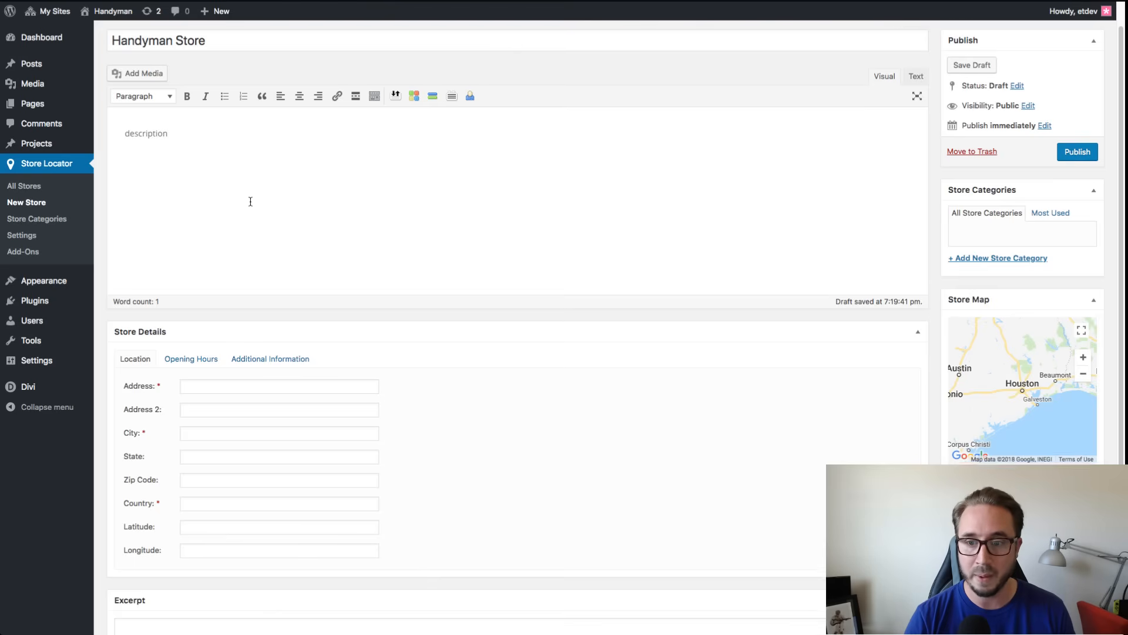
pyautogui.scroll(-1, 250, 202)
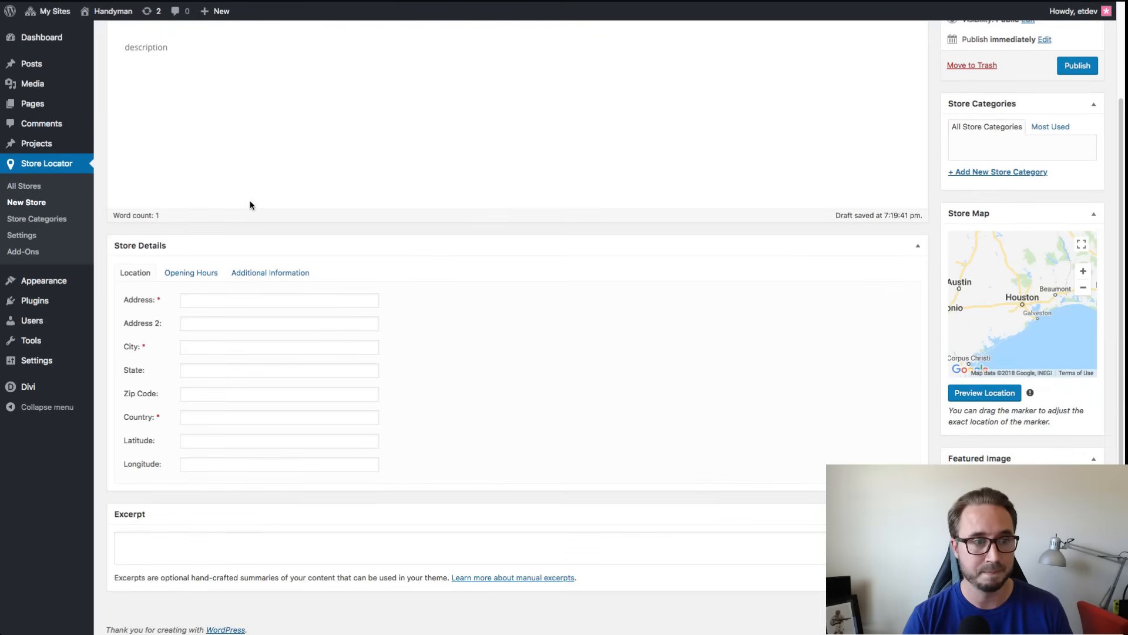
# Step: Look over the new store's location fields and store map, and bring up its opening hours
pyautogui.click(217, 302)
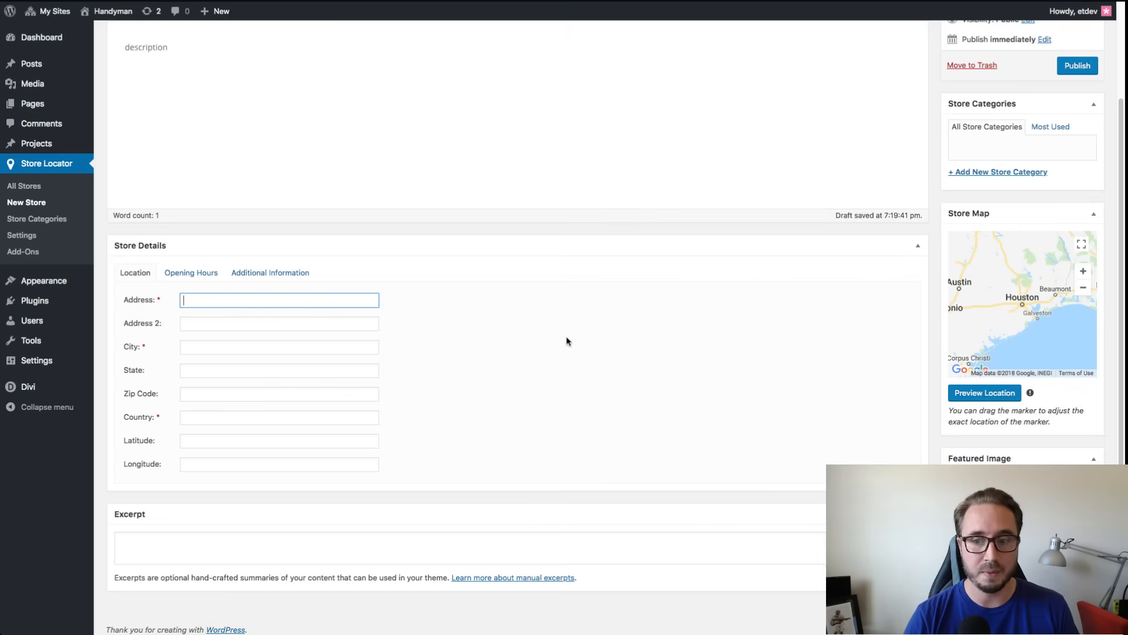
pyautogui.scroll(1, 1057, 123)
pyautogui.scroll(-1, 700, 259)
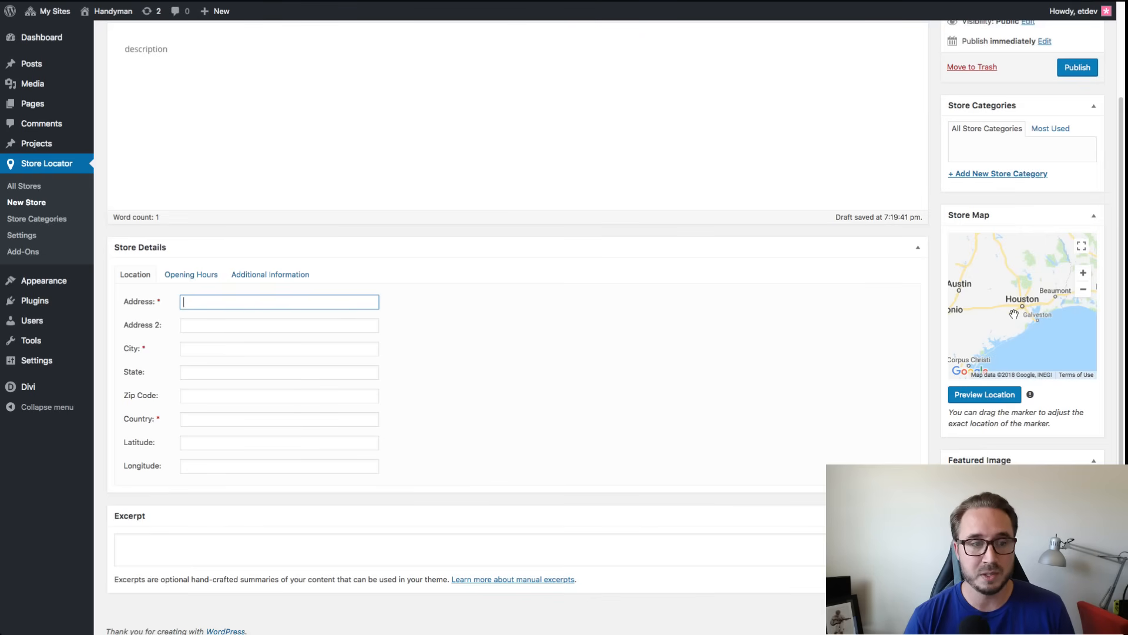
pyautogui.click(467, 345)
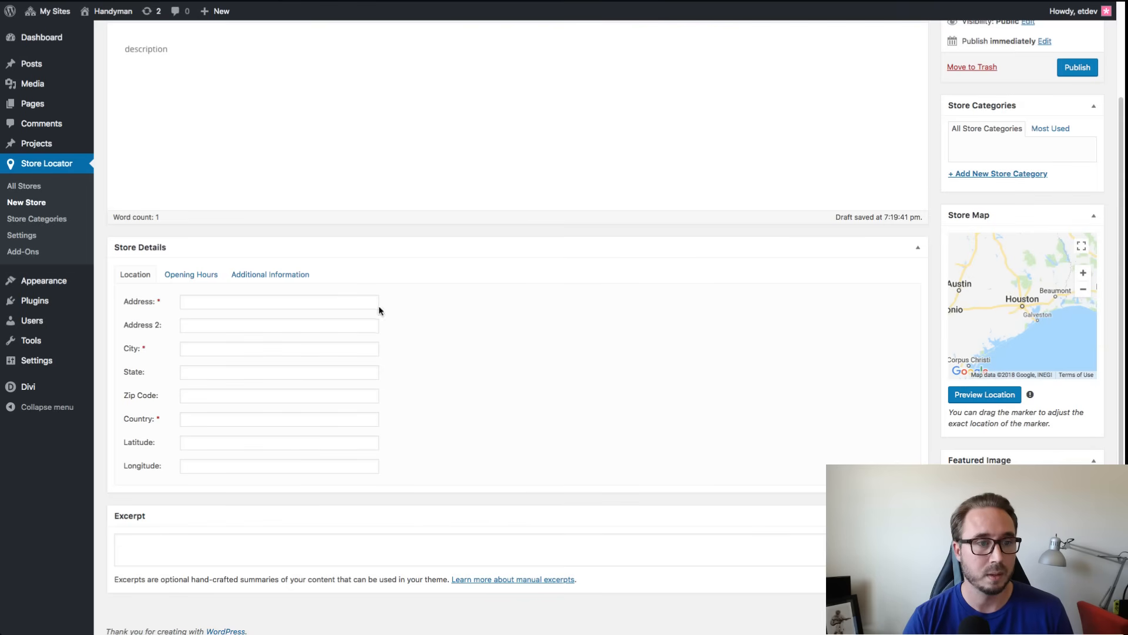
pyautogui.click(196, 276)
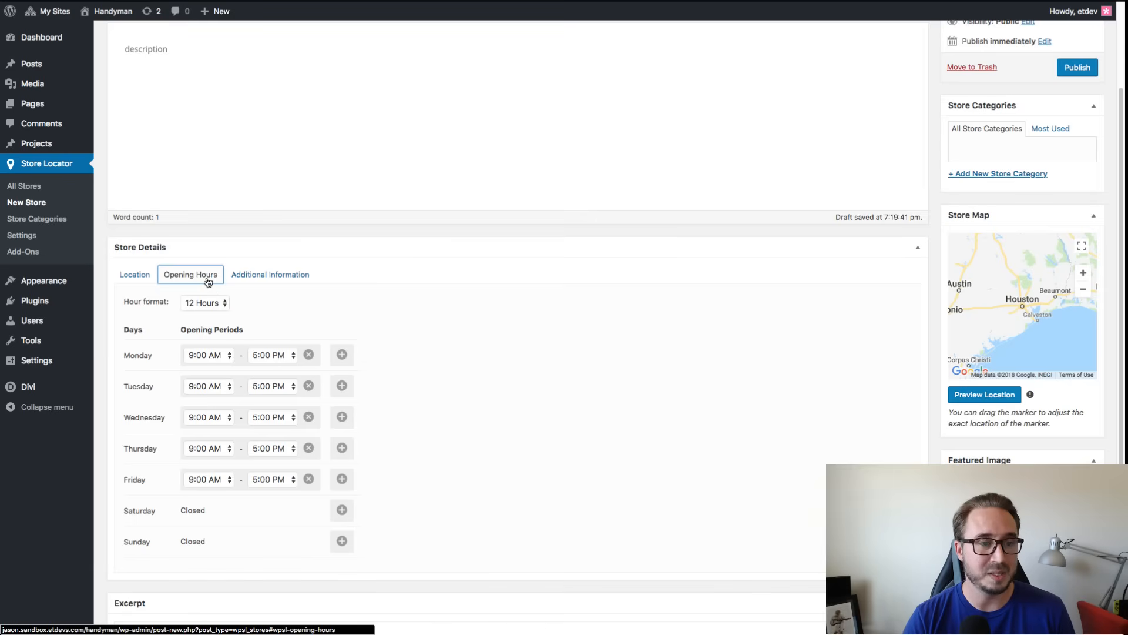
# Step: Review the new store's additional information fields: Tel, Fax, Email and Url
pyautogui.click(296, 275)
pyautogui.click(251, 380)
pyautogui.click(241, 407)
pyautogui.click(235, 429)
pyautogui.click(237, 450)
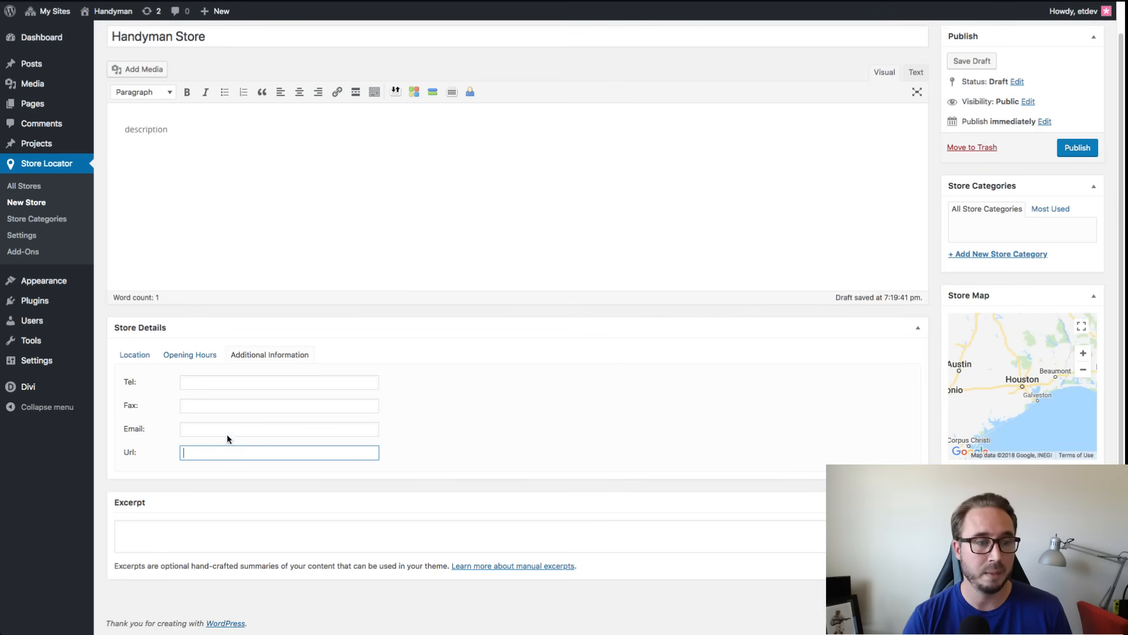
pyautogui.click(329, 359)
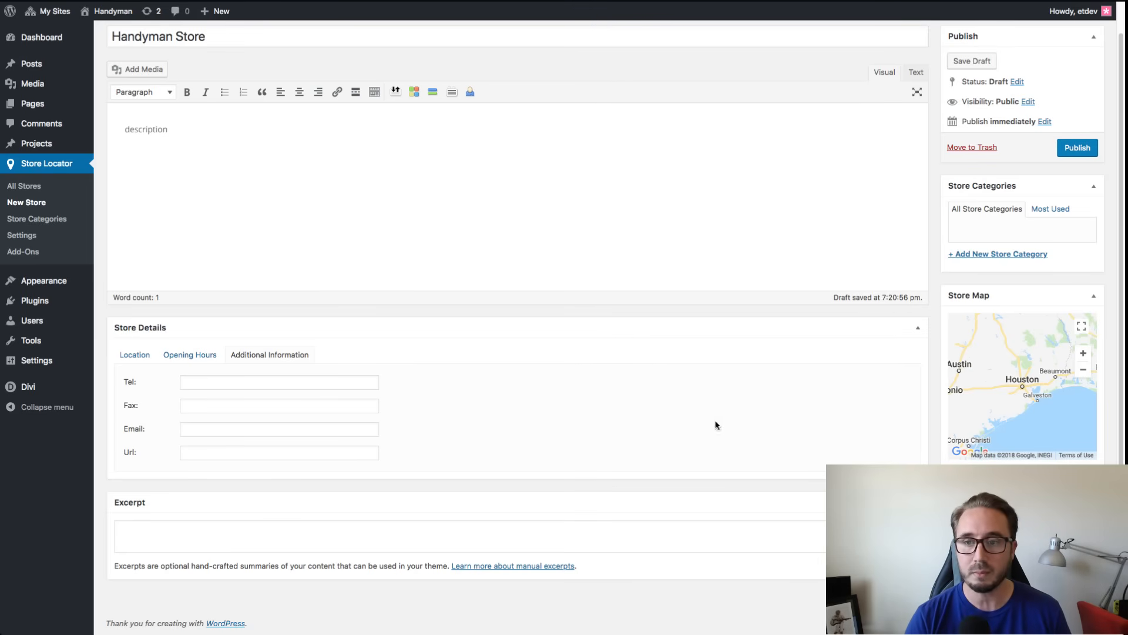
# Step: Set handyman-11.jpg from the media library as the new store's featured image
pyautogui.scroll(1, 816, 394)
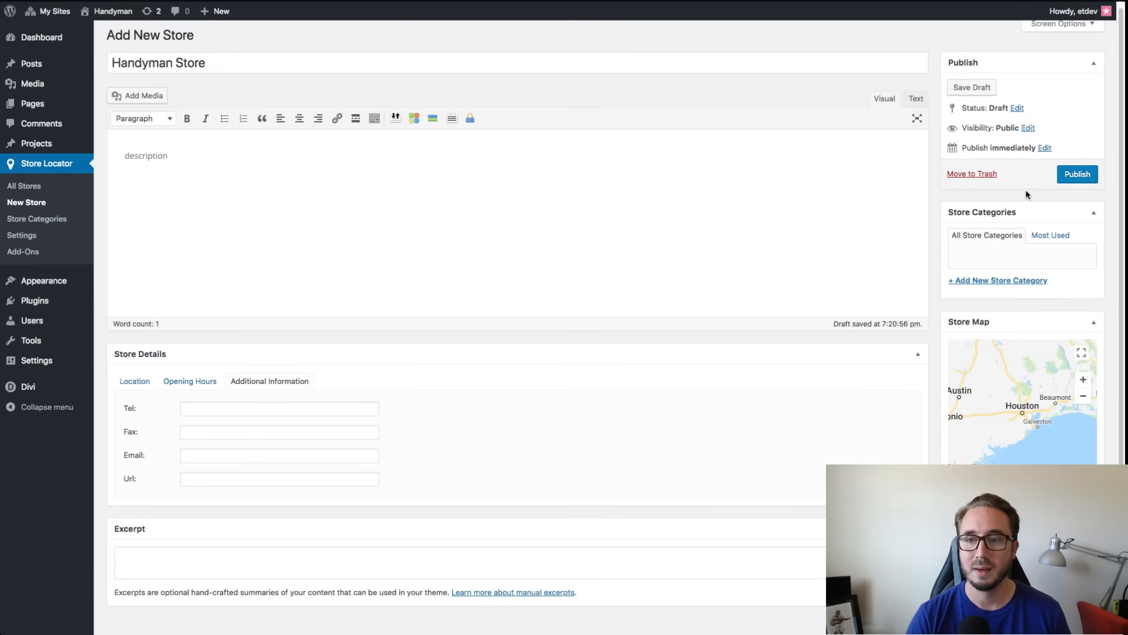
pyautogui.scroll(-1, 731, 372)
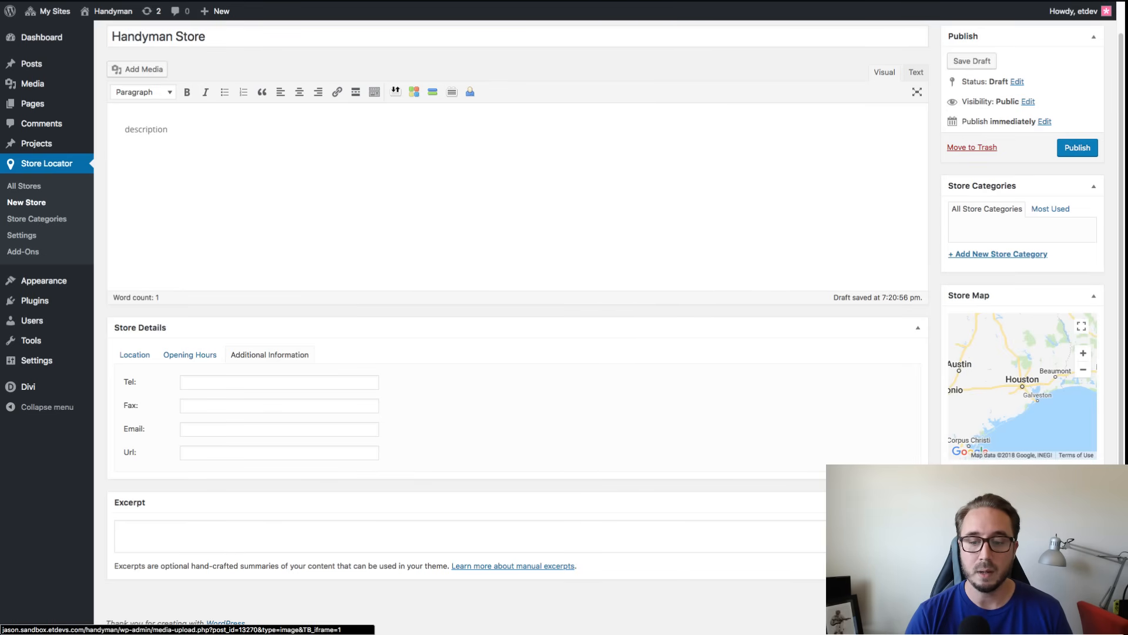
pyautogui.click(979, 565)
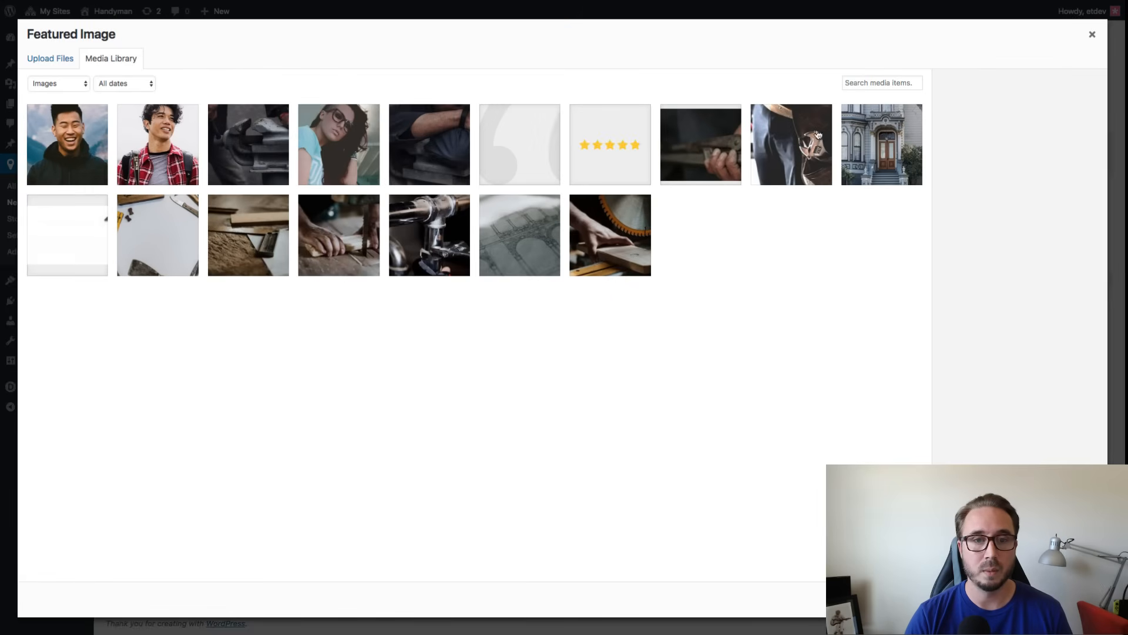
pyautogui.click(864, 150)
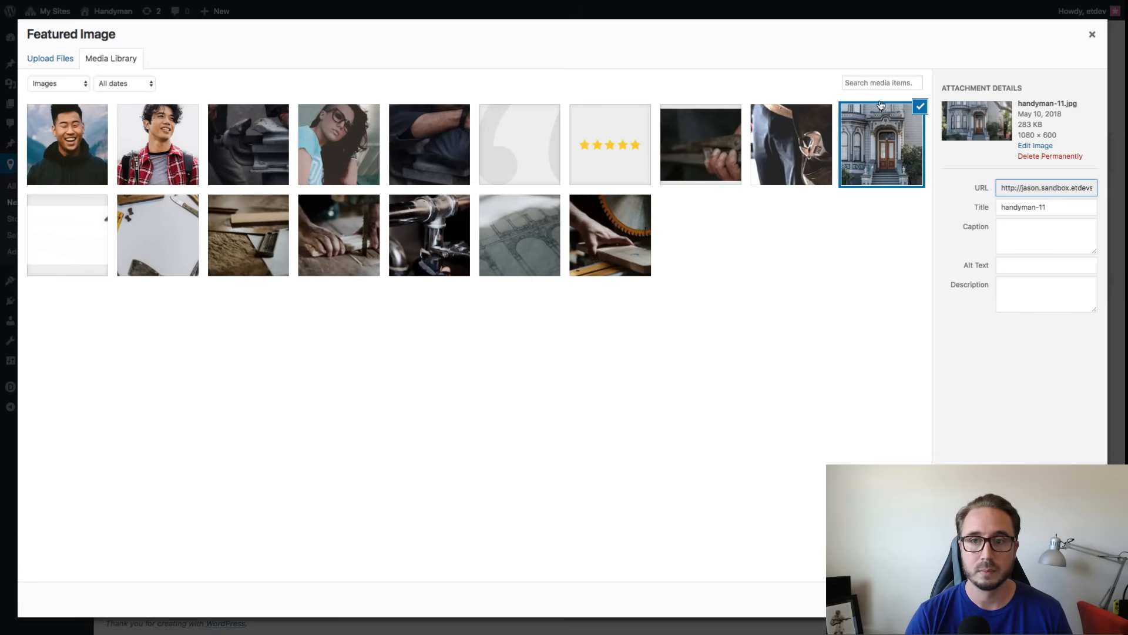
pyautogui.click(1060, 599)
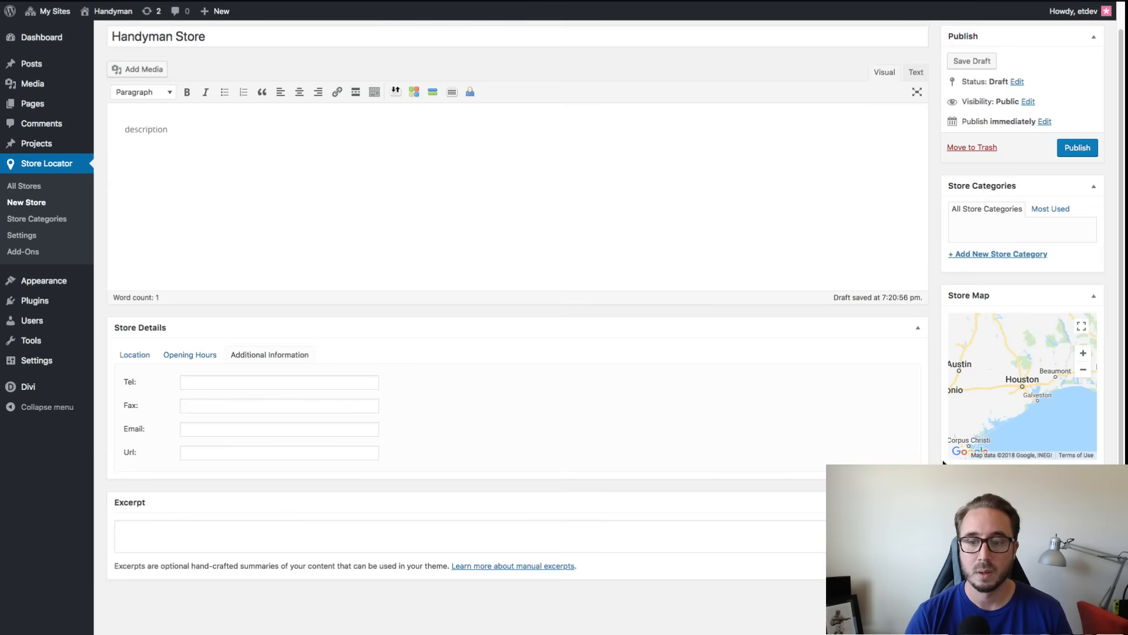
pyautogui.scroll(-2, 943, 463)
pyautogui.scroll(1, 943, 463)
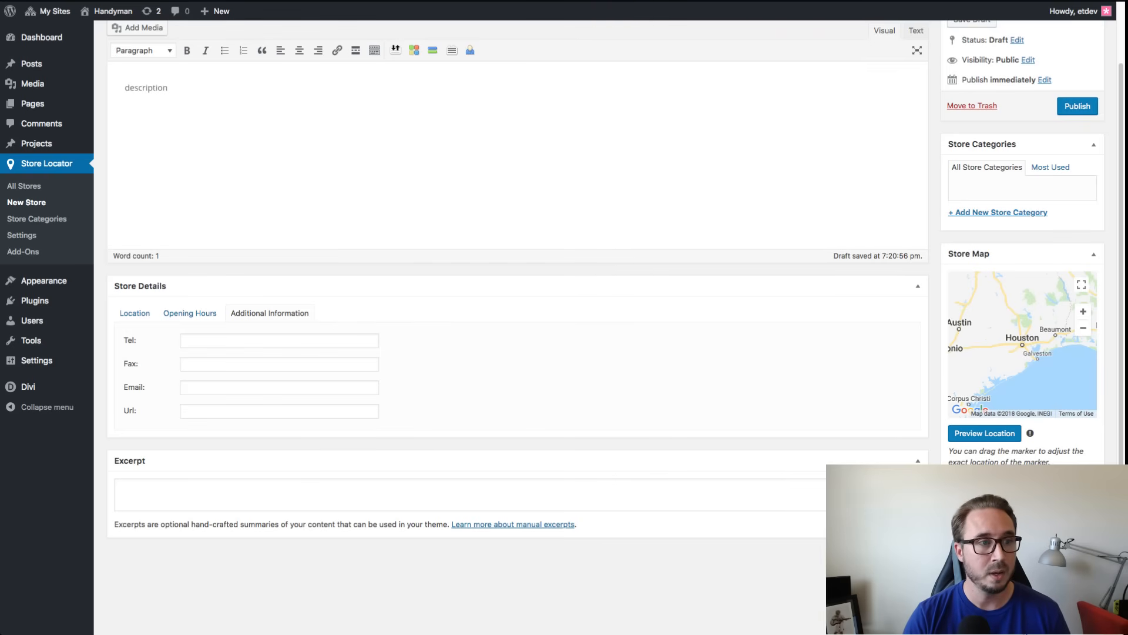
# Step: Leave the new store without saving and open "Divi Handyman Store – Houston Location" to examine its completed details
pyautogui.click(30, 186)
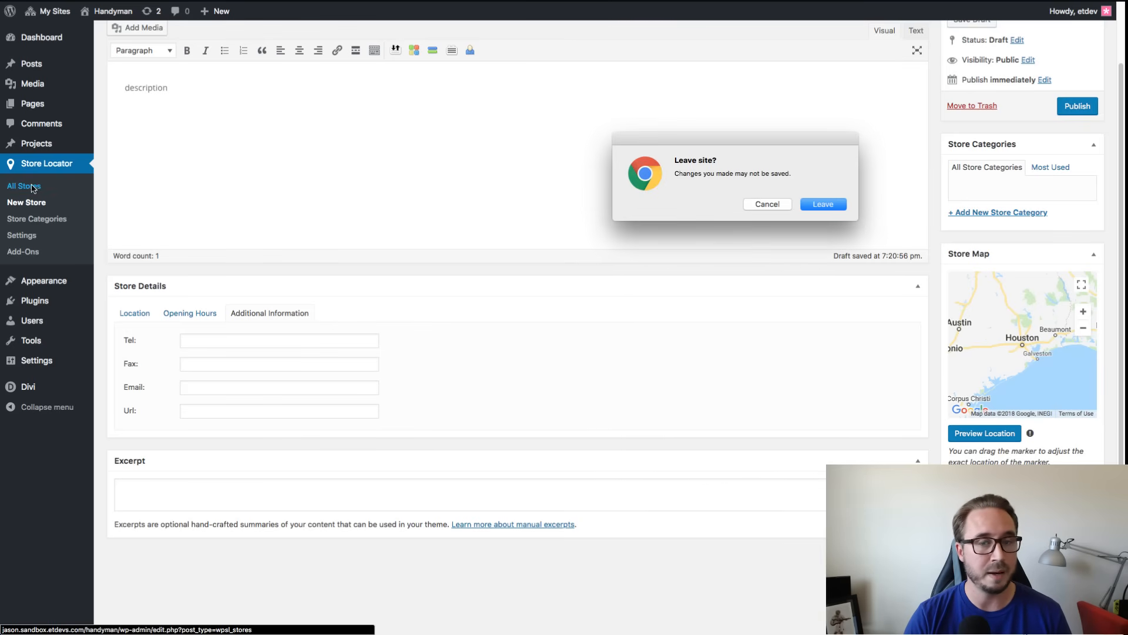
pyautogui.click(822, 205)
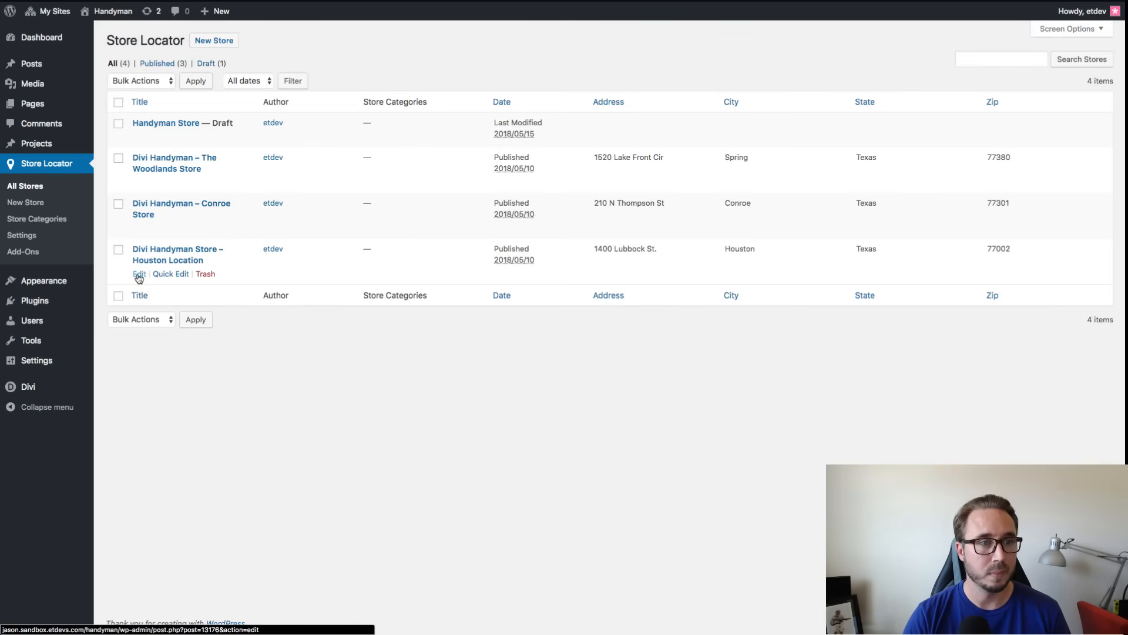
pyautogui.click(139, 275)
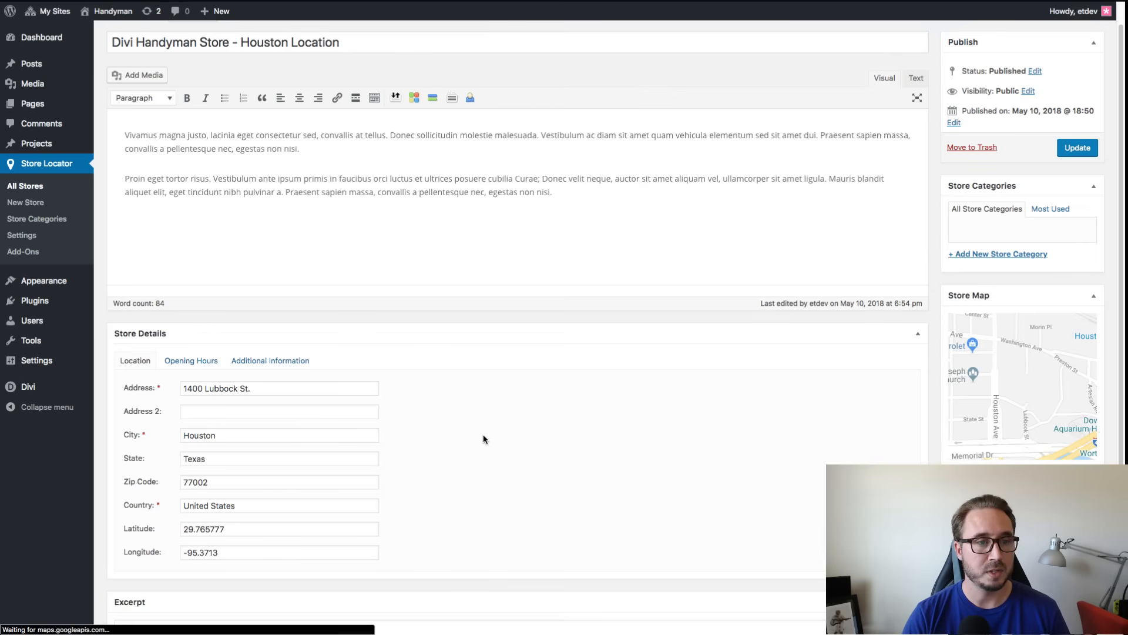
pyautogui.scroll(-1, 470, 464)
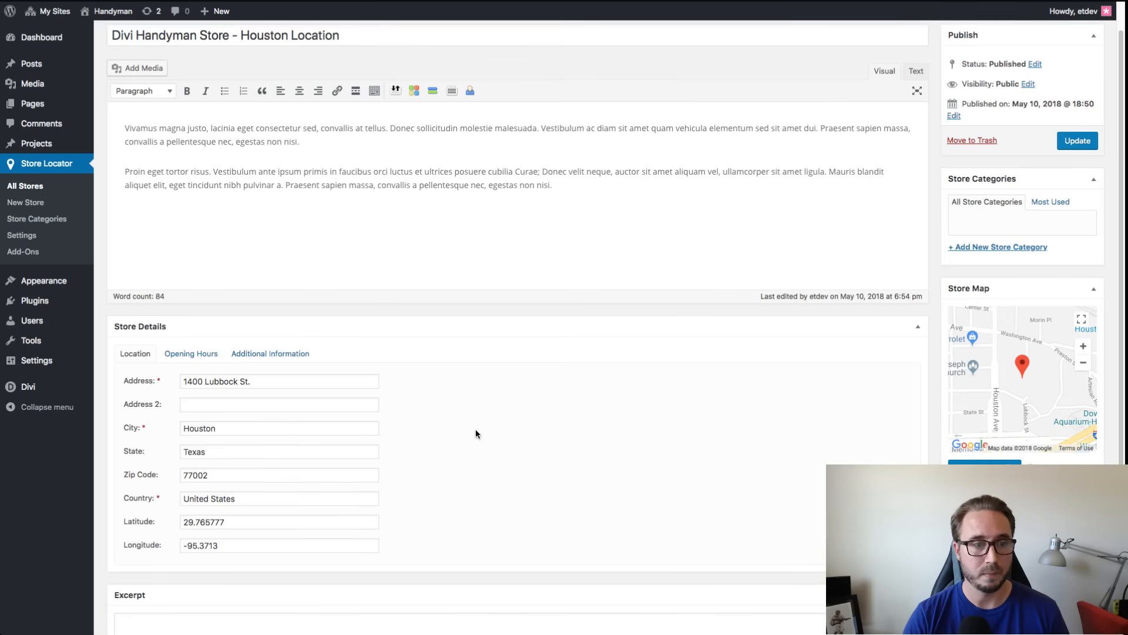
pyautogui.scroll(1, 474, 433)
pyautogui.scroll(-4, 475, 434)
pyautogui.scroll(3, 479, 437)
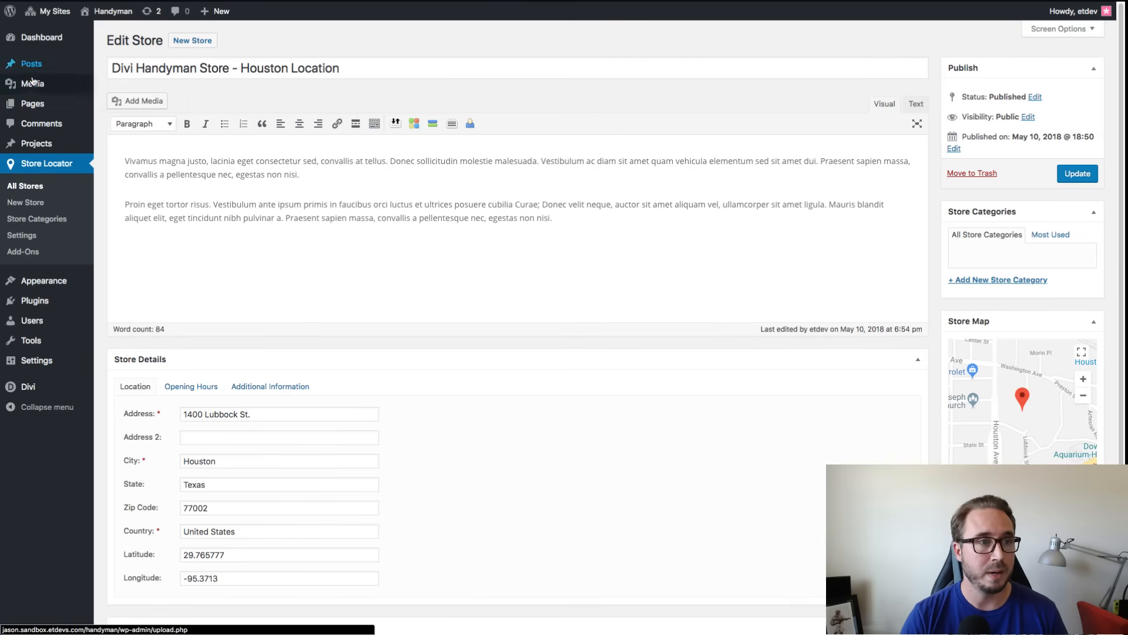
# Step: Create a new page titled "Store Locator Page" and open it in the Divi Visual Builder
pyautogui.moveTo(41, 109)
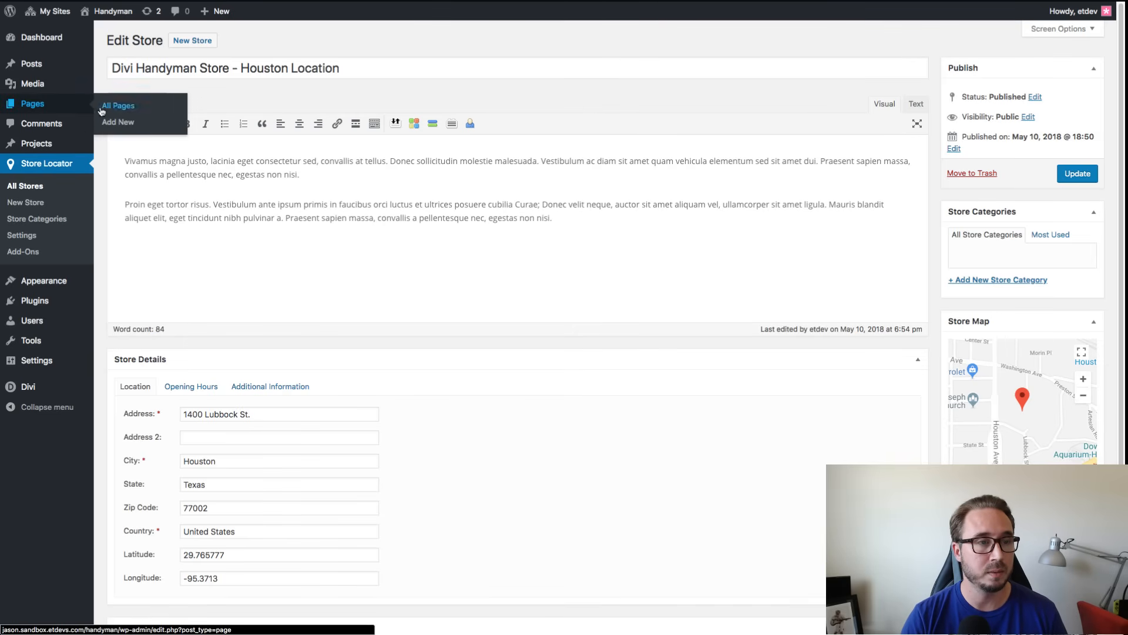
pyautogui.click(111, 127)
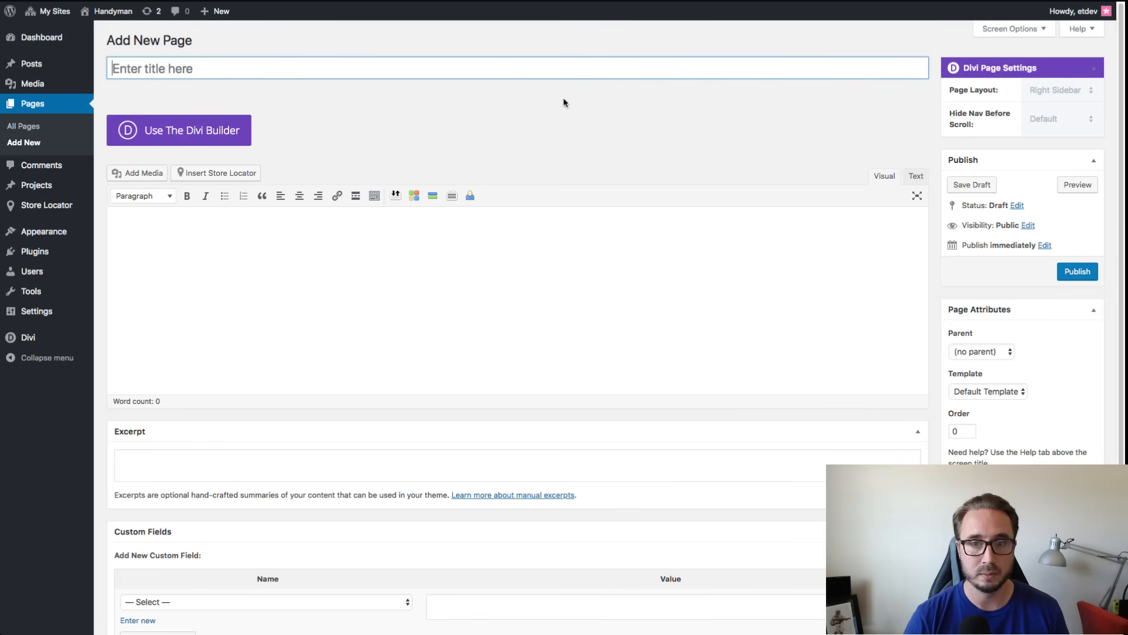
pyautogui.click(562, 103)
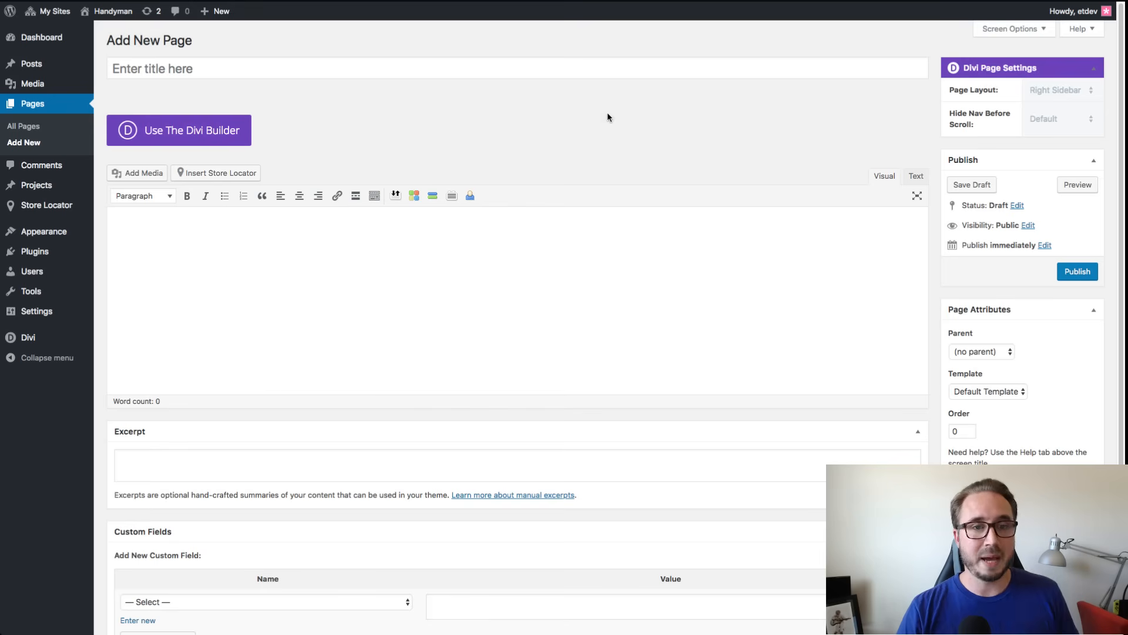
pyautogui.click(309, 61)
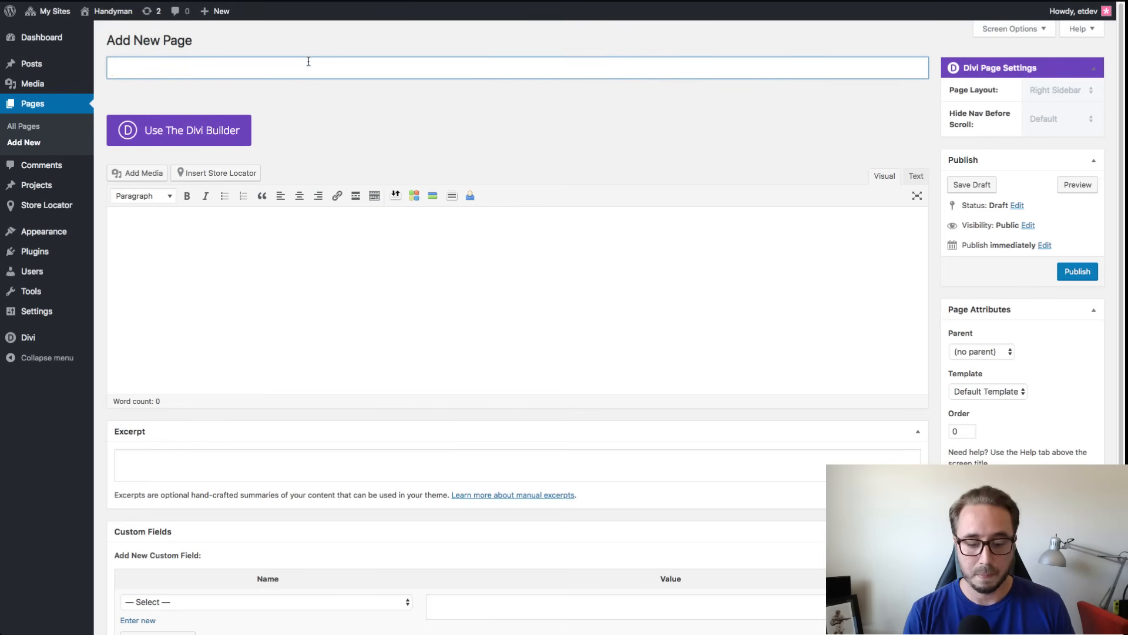
pyautogui.write('Store Locator Page')
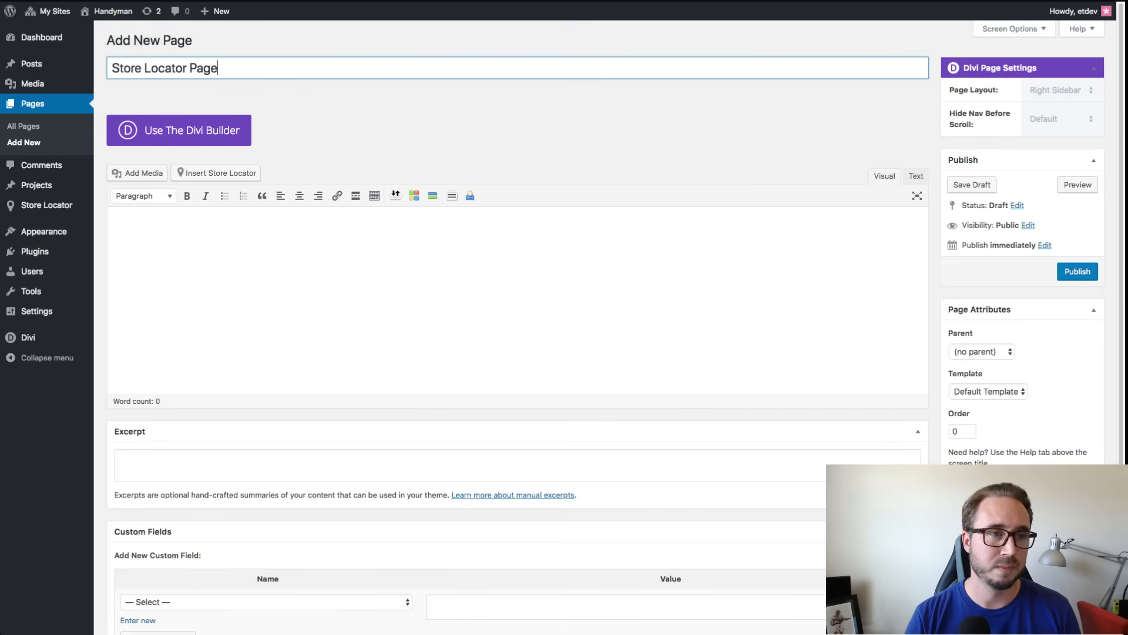
pyautogui.click(477, 147)
pyautogui.click(219, 138)
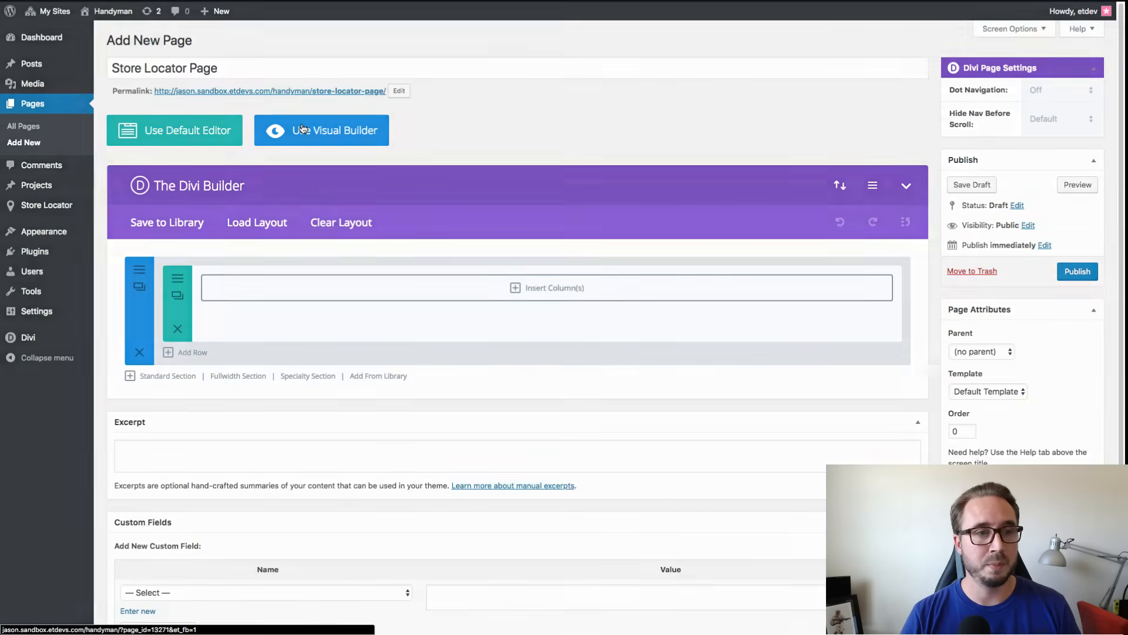
pyautogui.click(302, 128)
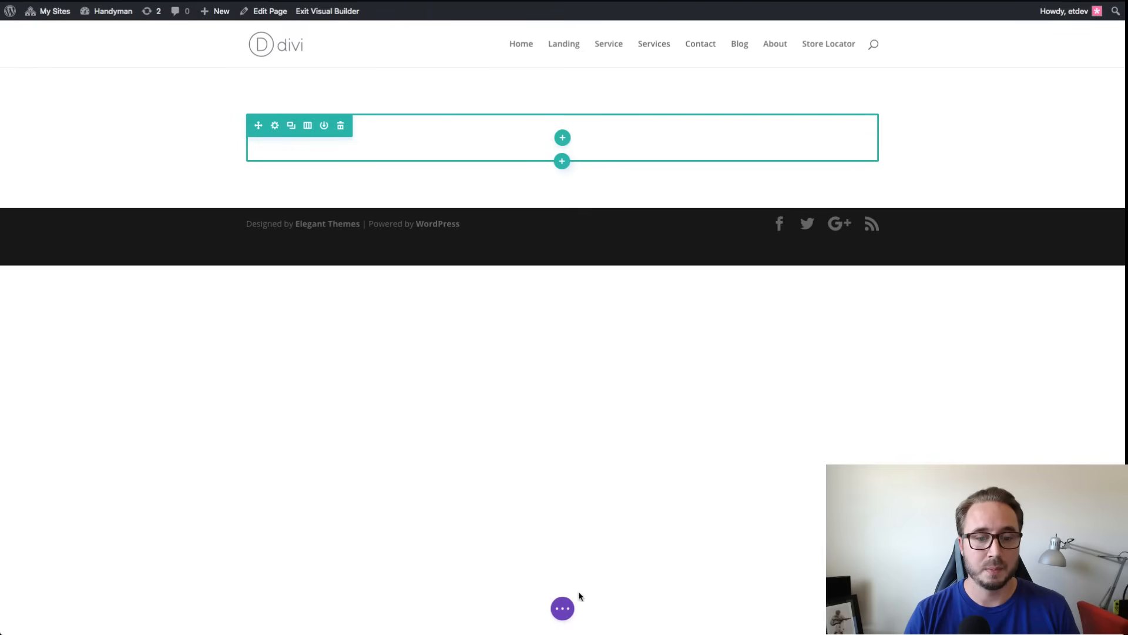
# Step: Open the Handyman layout pack from the premade layouts in the Divi library
pyautogui.click(563, 609)
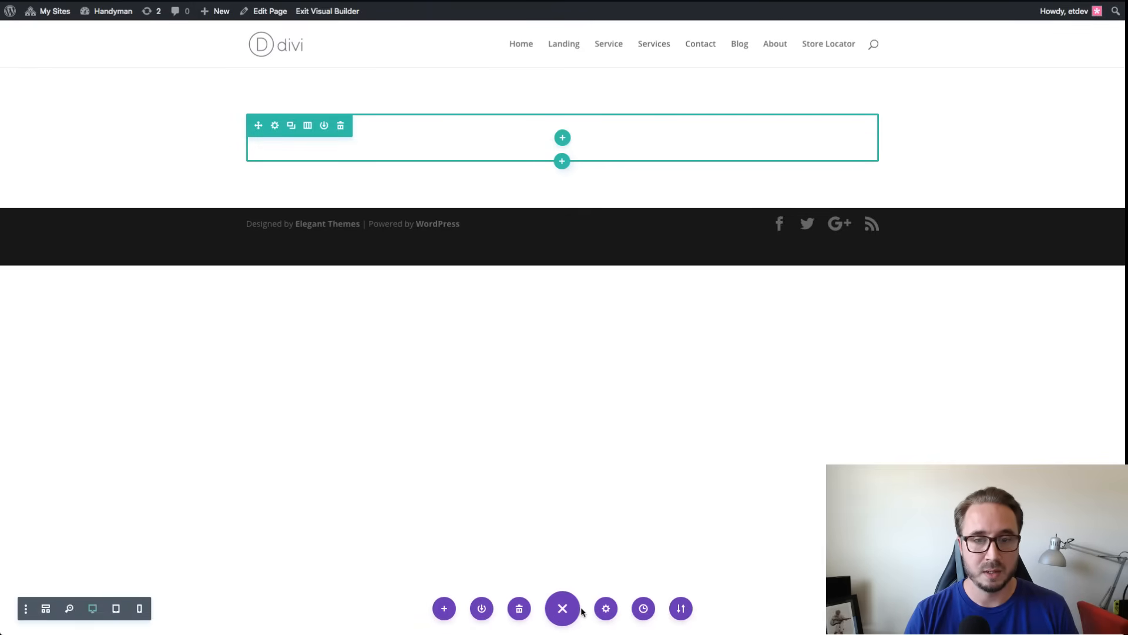
pyautogui.click(445, 610)
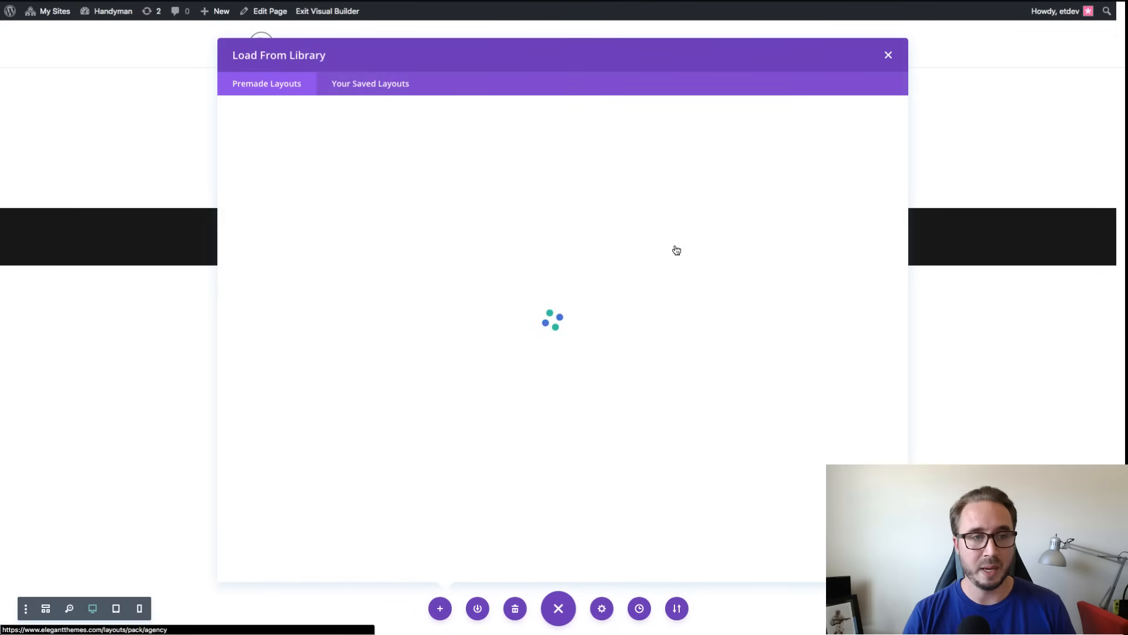
pyautogui.scroll(-15, 717, 251)
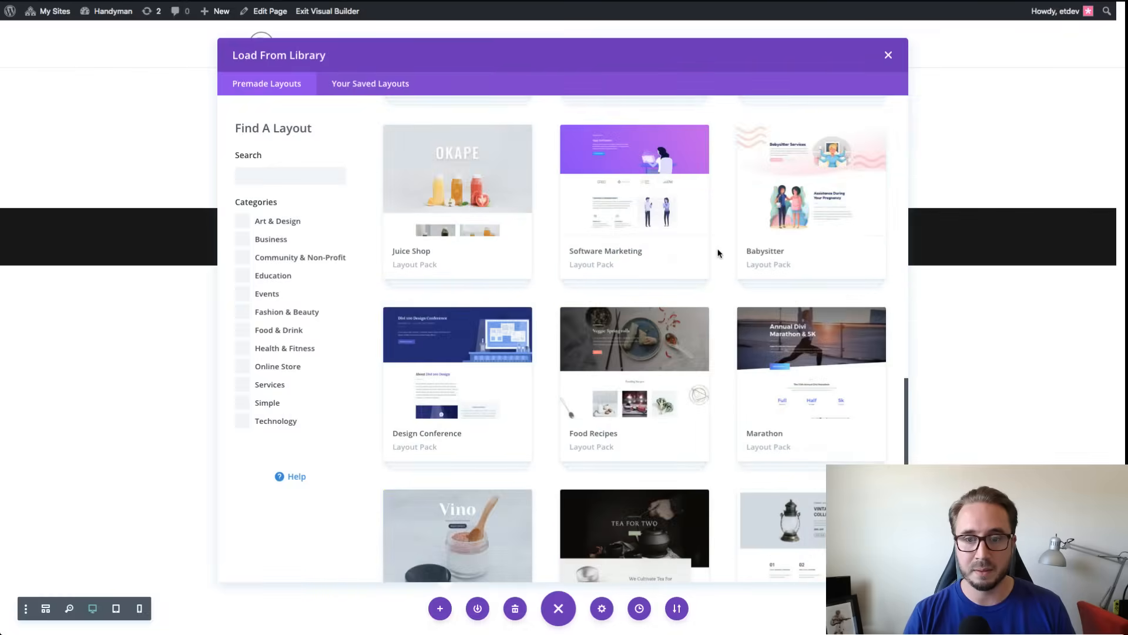
pyautogui.scroll(-8, 717, 251)
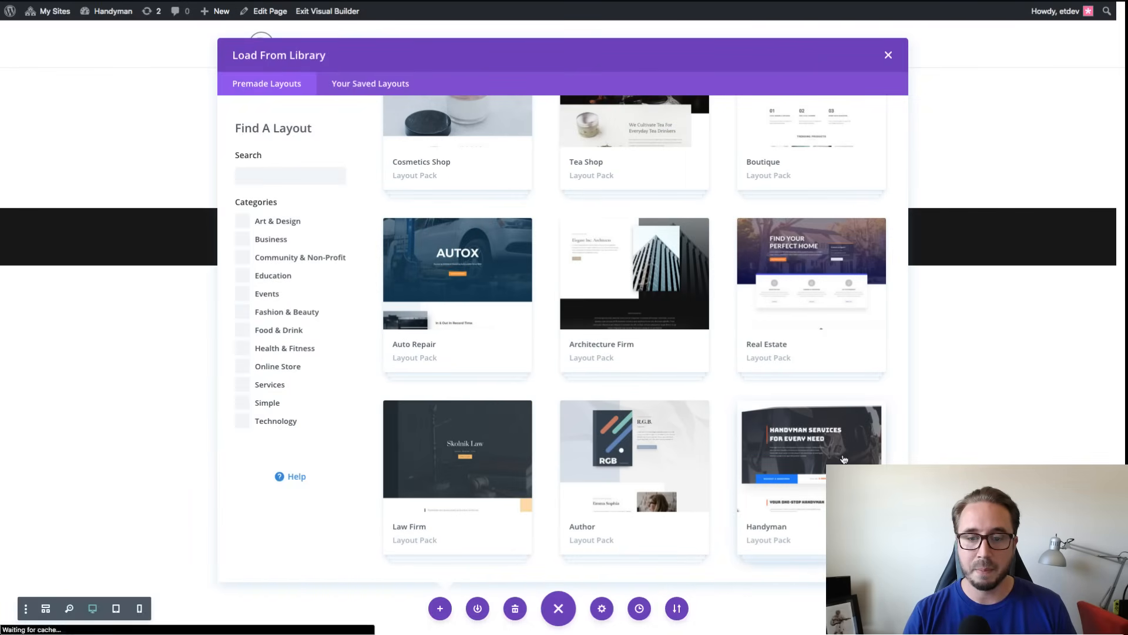
pyautogui.click(844, 458)
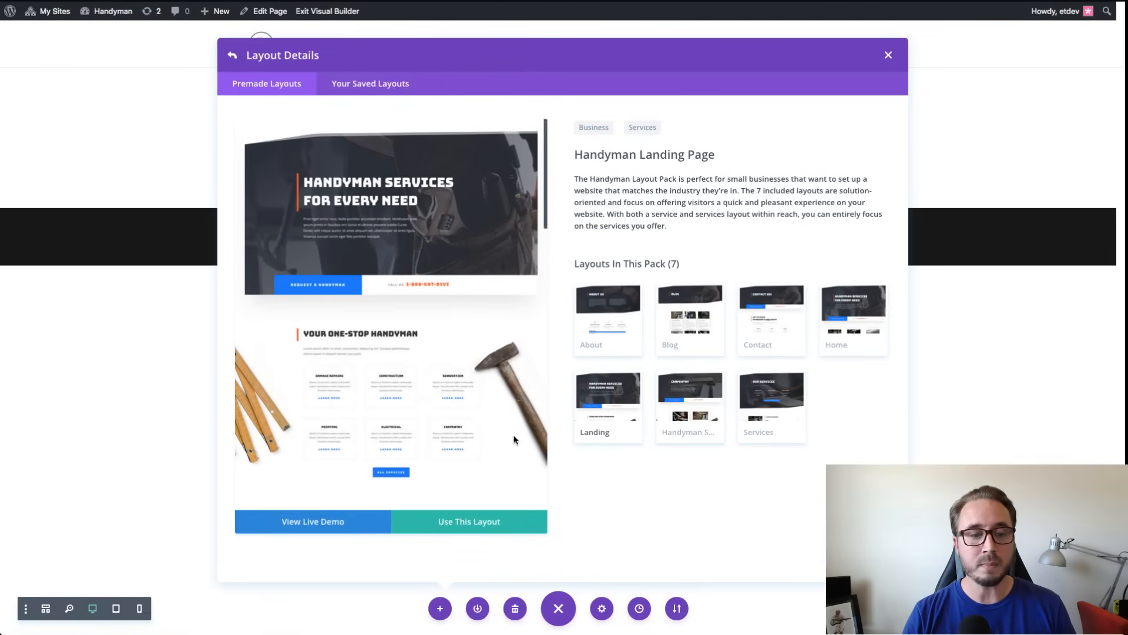
# Step: Preview the Handyman pack's Home layout and load it into the page
pyautogui.click(856, 318)
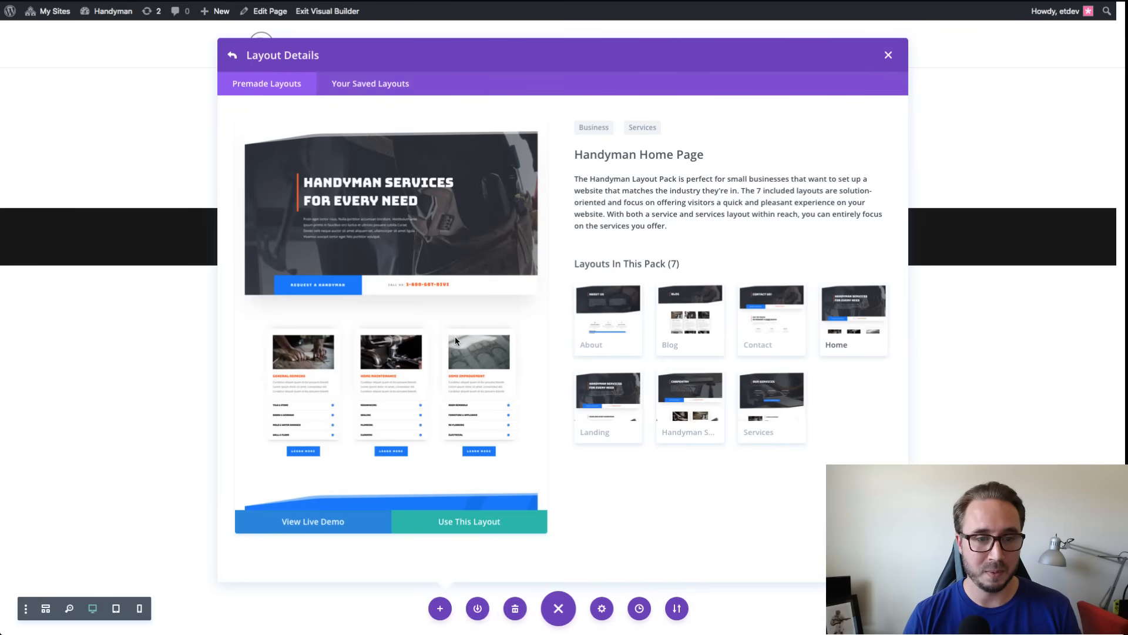
pyautogui.scroll(-1, 455, 336)
pyautogui.scroll(1, 454, 336)
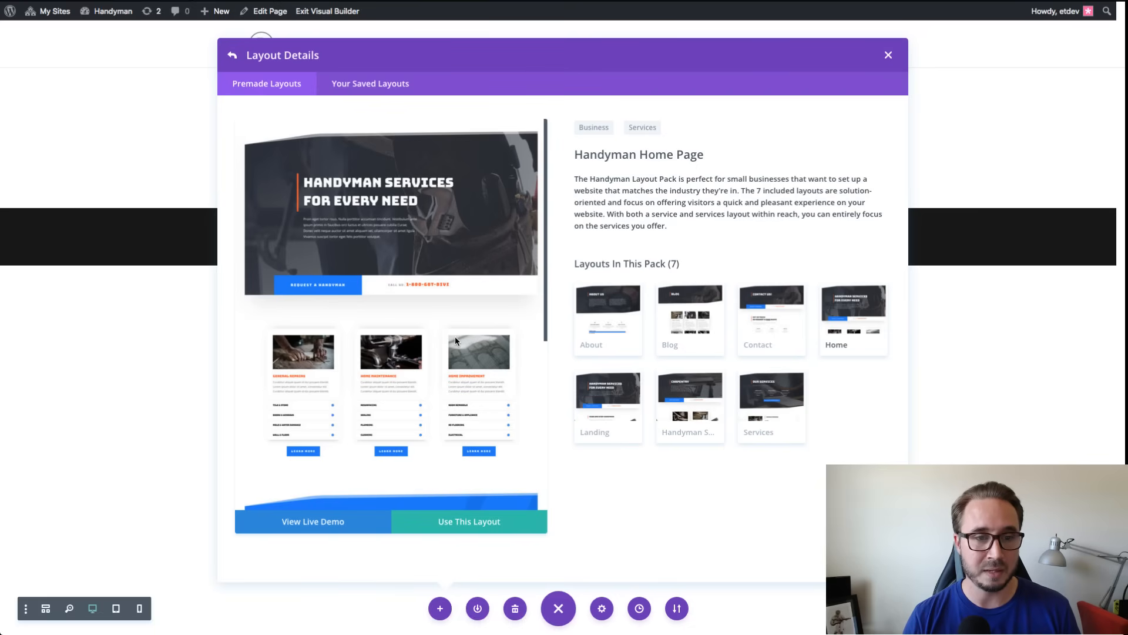
pyautogui.scroll(-2, 455, 336)
pyautogui.scroll(2, 455, 336)
pyautogui.scroll(-2, 455, 338)
pyautogui.scroll(-2, 455, 336)
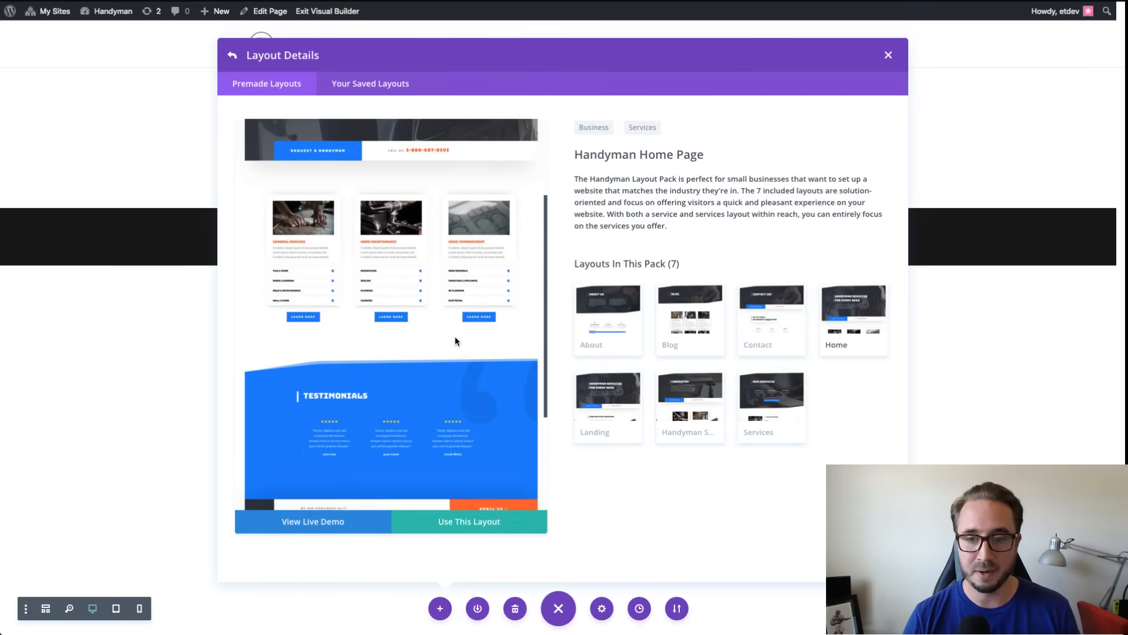
pyautogui.scroll(3, 454, 336)
pyautogui.scroll(-2, 449, 378)
pyautogui.scroll(2, 449, 377)
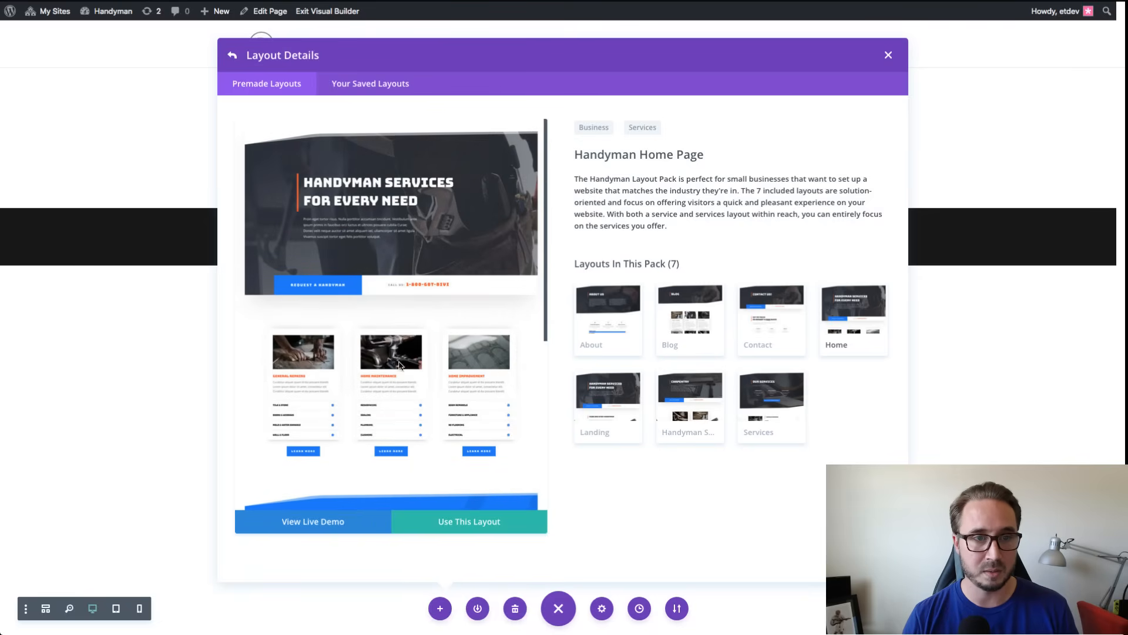
pyautogui.scroll(-4, 422, 334)
pyautogui.scroll(3, 422, 334)
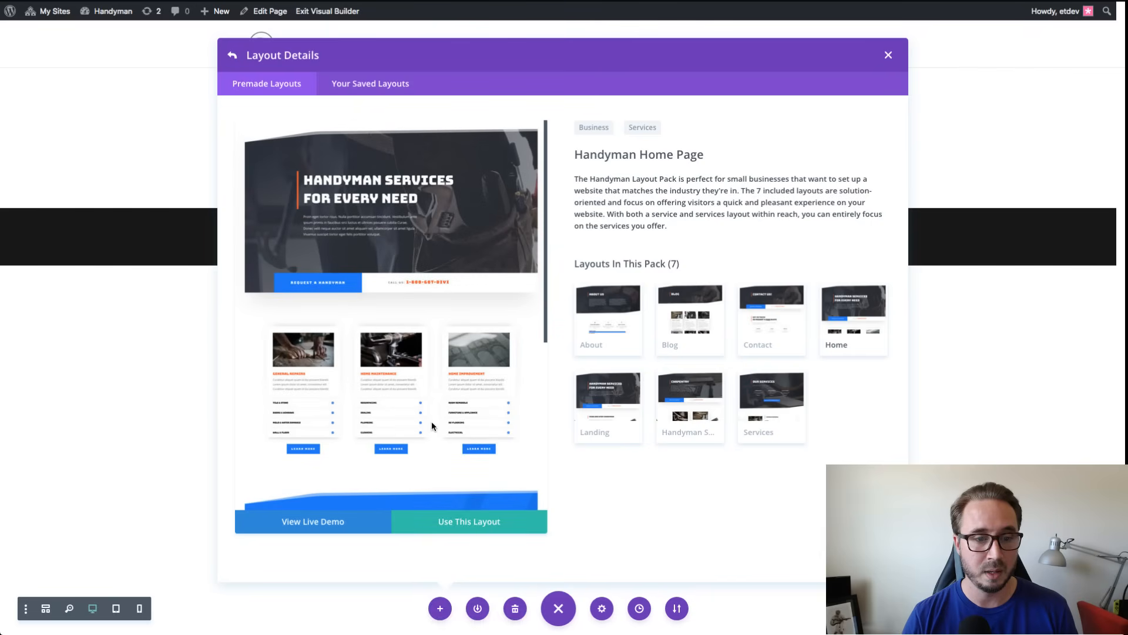
pyautogui.click(458, 528)
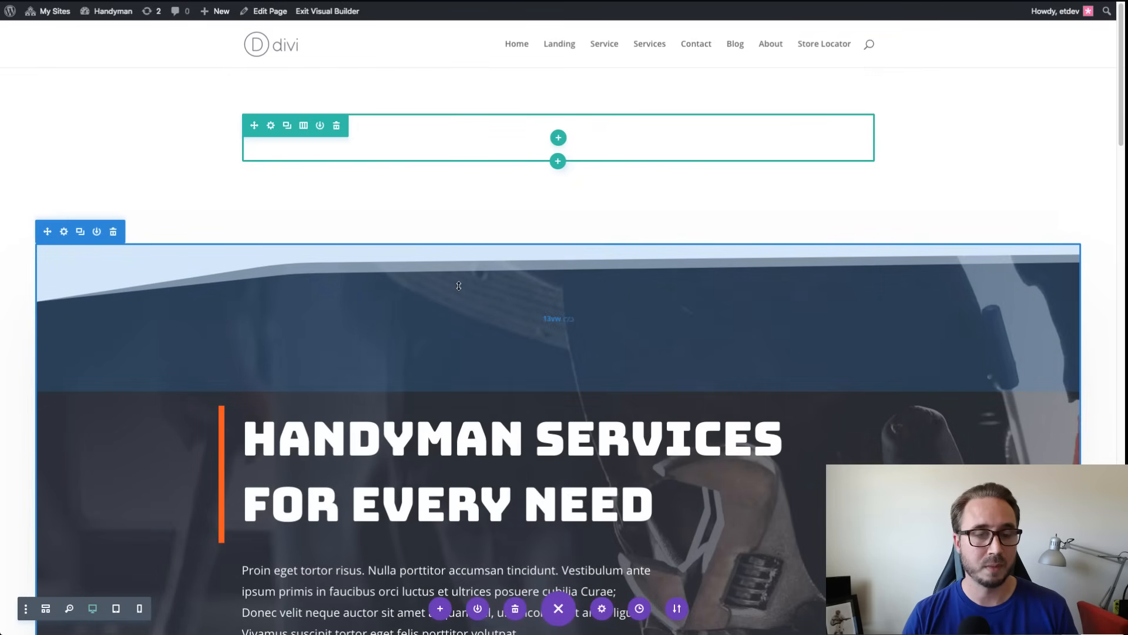
# Step: Delete the empty section above the Handyman Services header
pyautogui.scroll(-10, 436, 289)
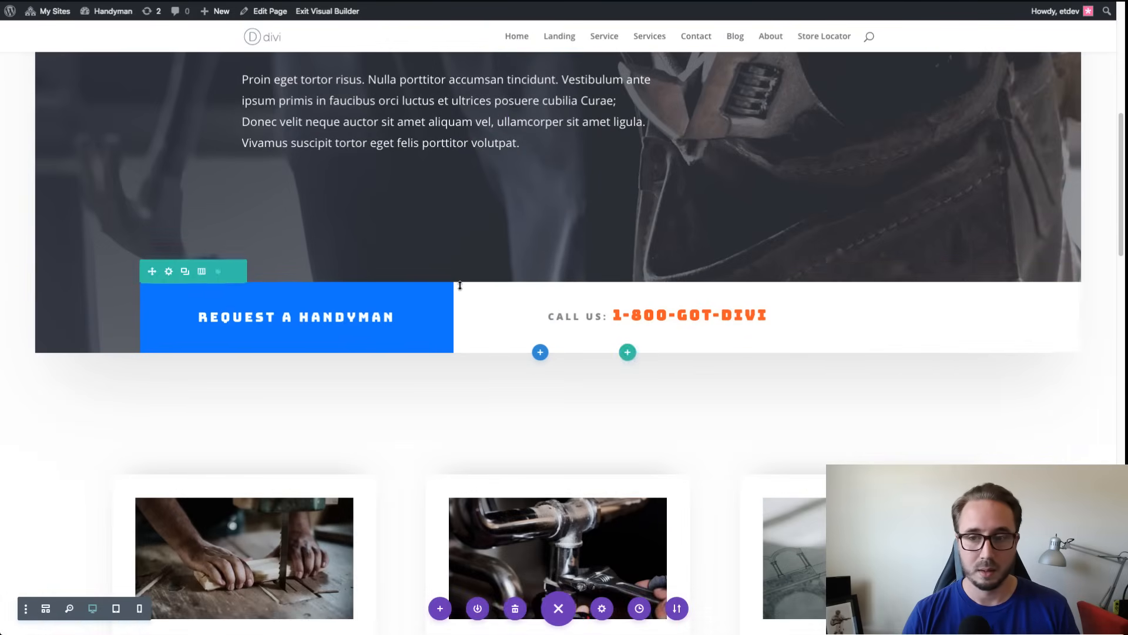
pyautogui.scroll(10, 460, 285)
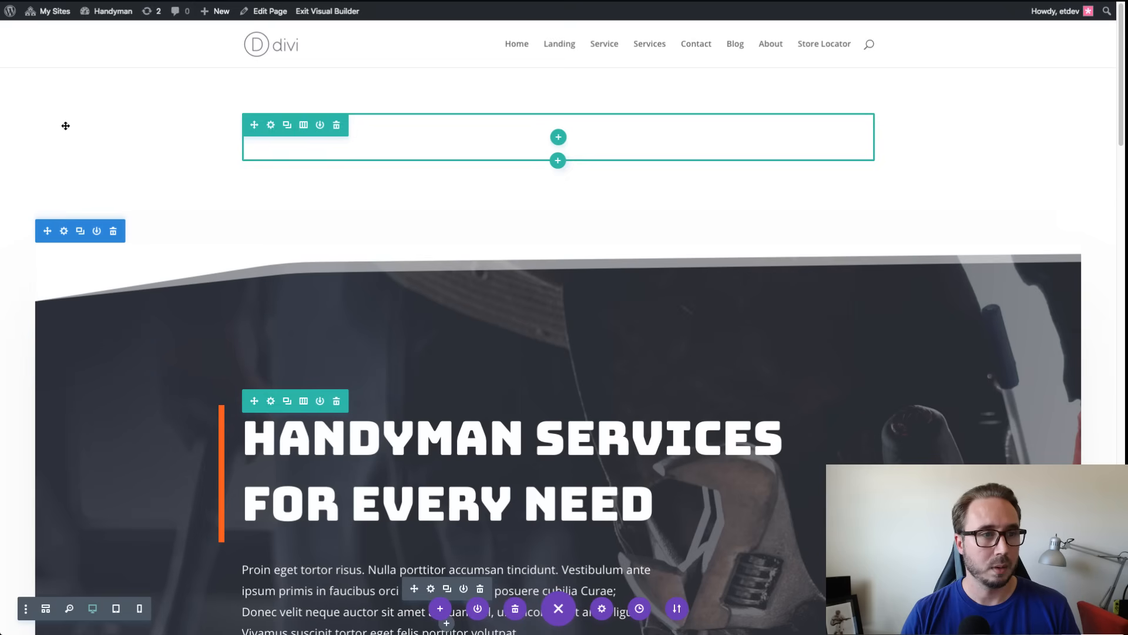
pyautogui.moveTo(257, 172)
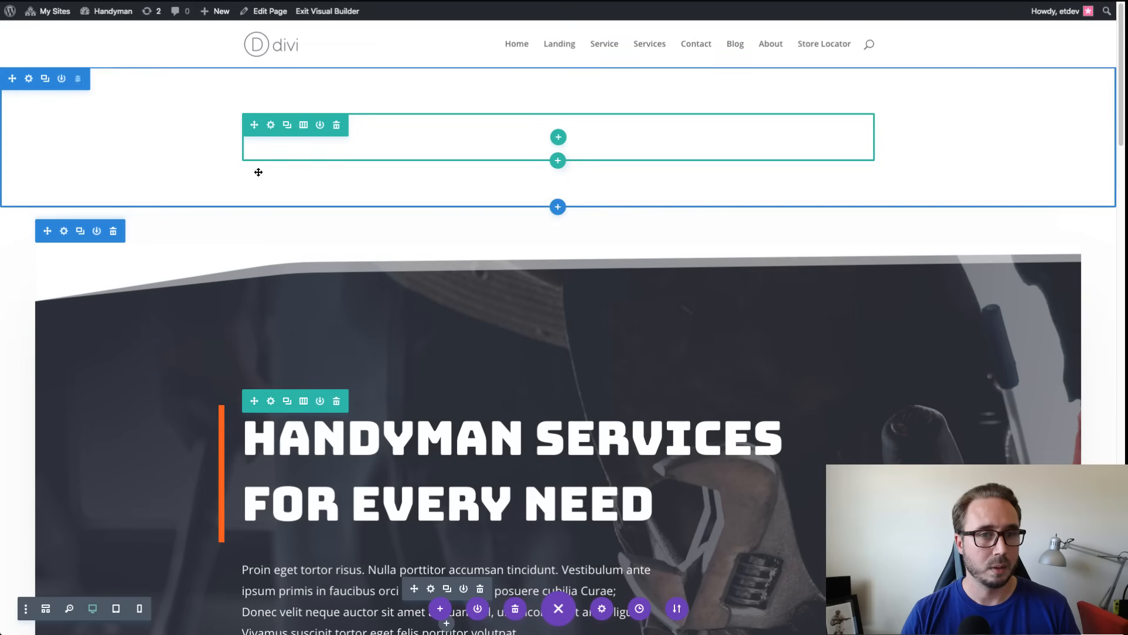
pyautogui.click(78, 79)
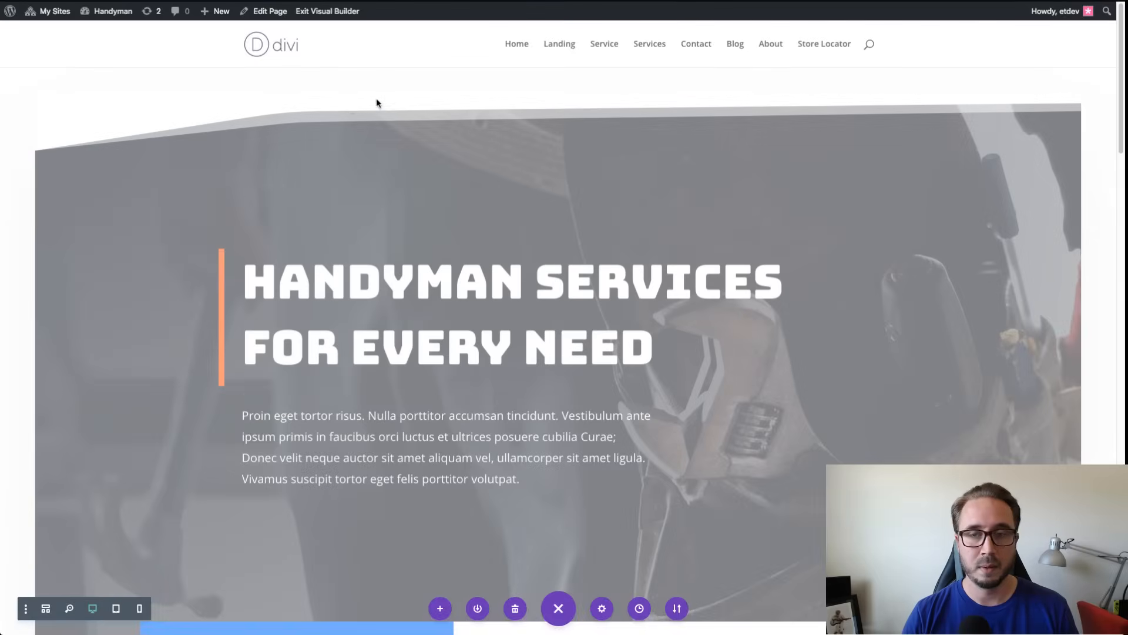
# Step: Copy the style of the Testimonials section
pyautogui.scroll(-8, 599, 227)
pyautogui.scroll(4, 599, 227)
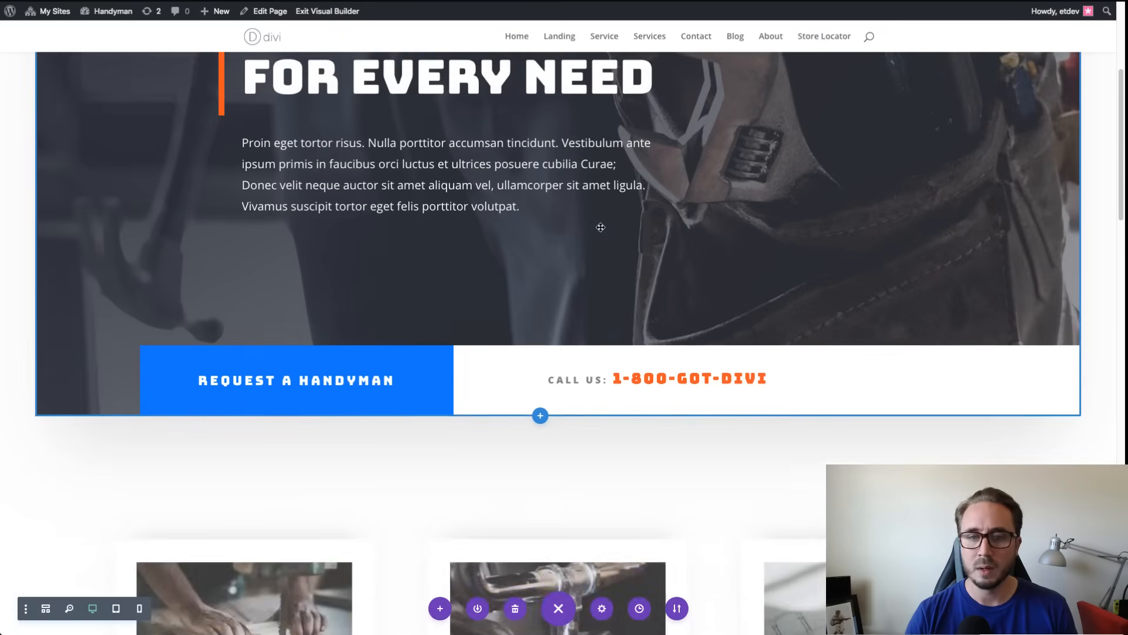
pyautogui.scroll(5, 601, 227)
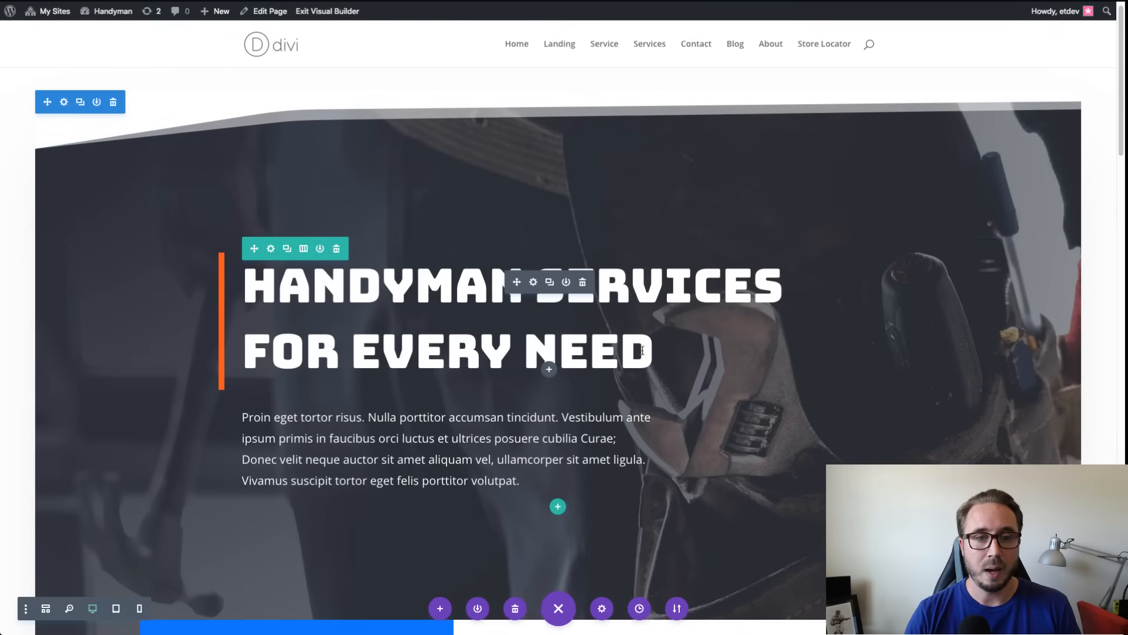
pyautogui.scroll(-2, 687, 358)
pyautogui.scroll(-6, 687, 358)
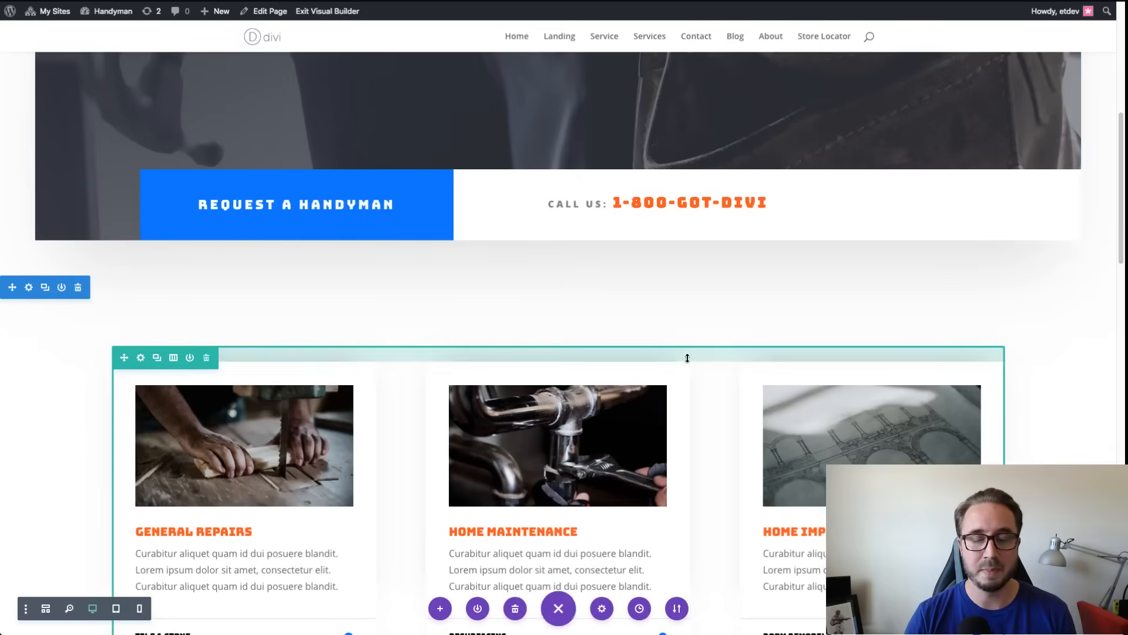
pyautogui.scroll(-5, 687, 357)
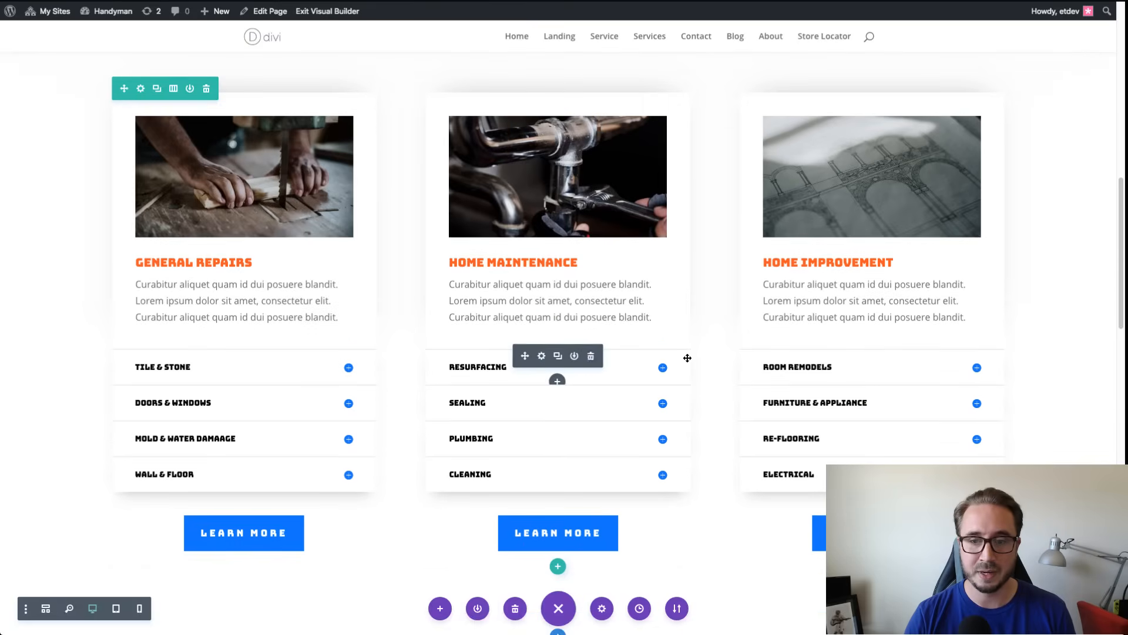
pyautogui.scroll(-7, 687, 358)
pyautogui.scroll(-3, 771, 355)
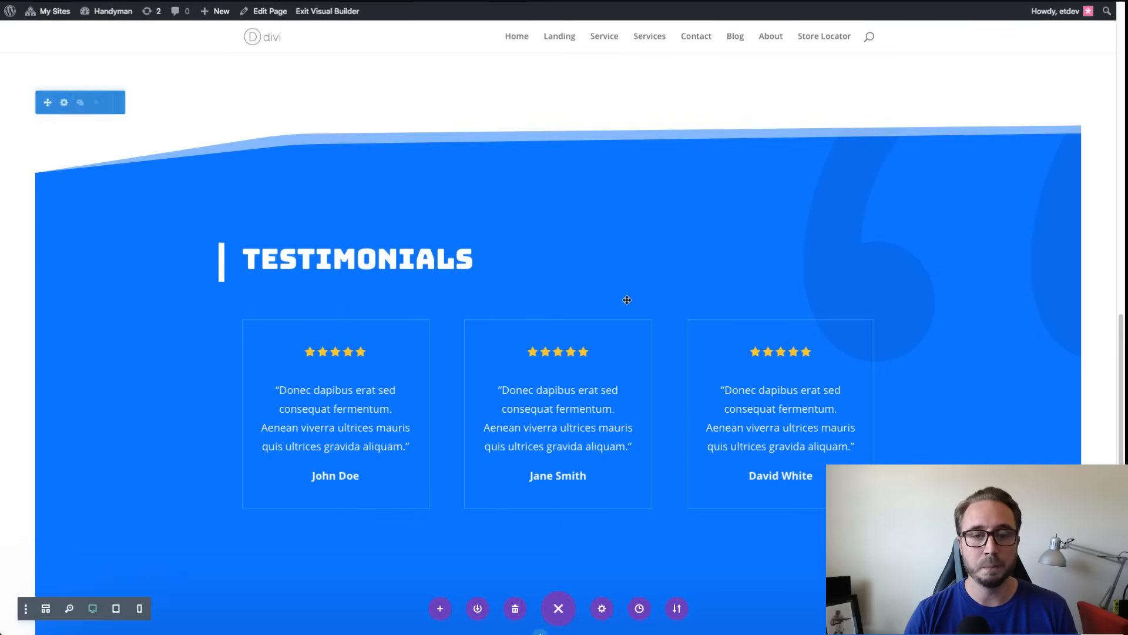
pyautogui.rightClick(71, 112)
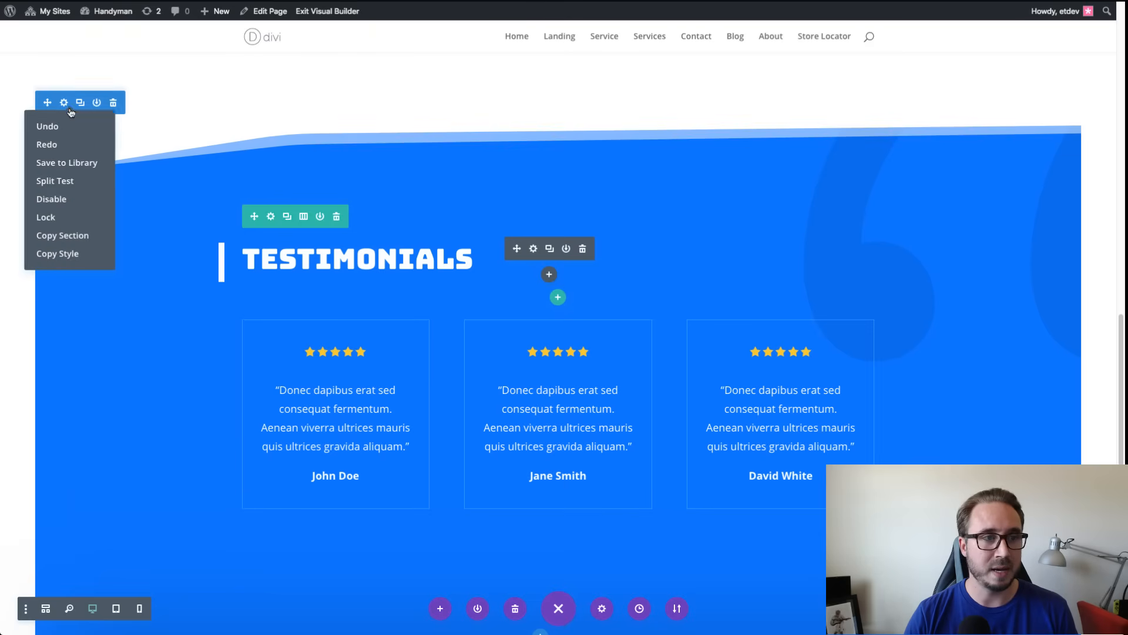
pyautogui.click(64, 253)
# Step: Paste the copied section style onto the "Handyman Services for Every Need" header section
pyautogui.scroll(15, 464, 248)
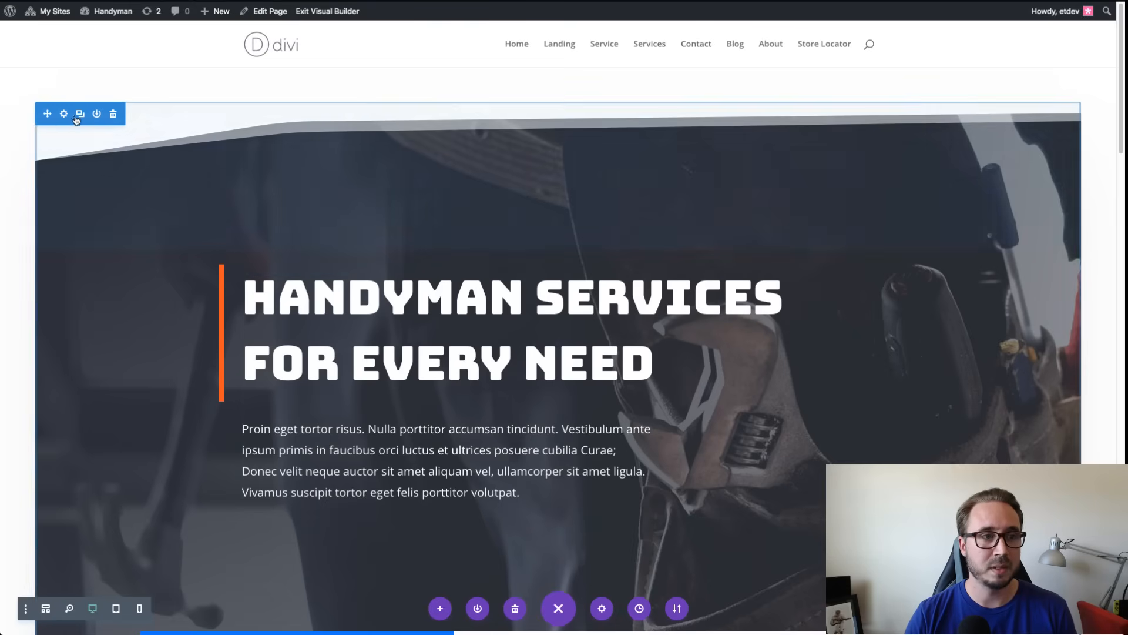
pyautogui.rightClick(73, 122)
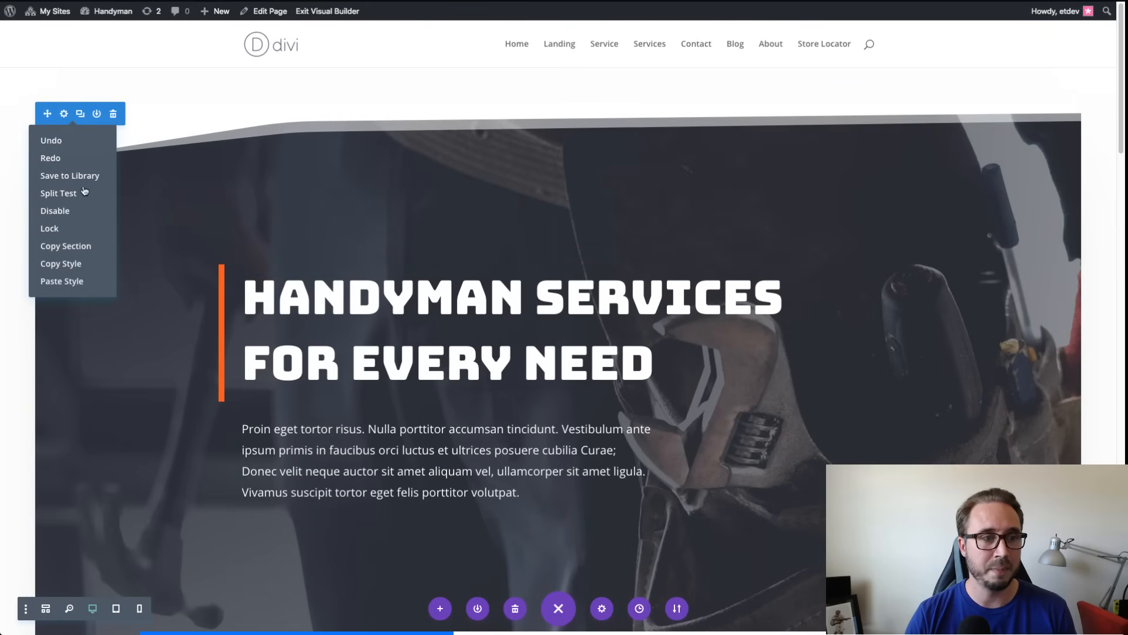
pyautogui.click(76, 282)
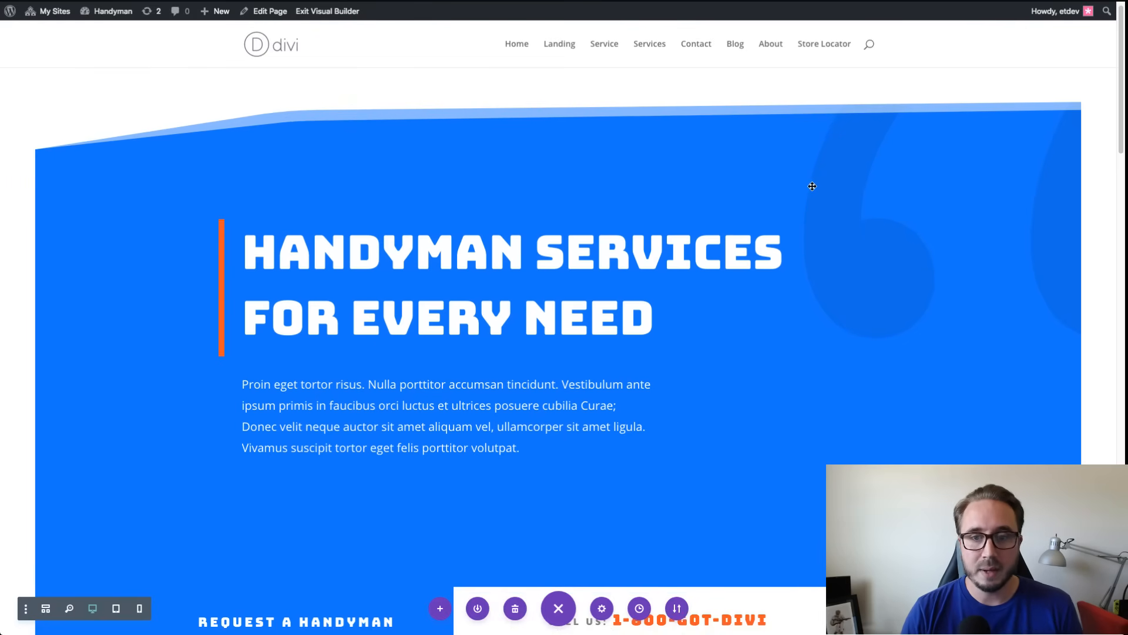
pyautogui.scroll(-1, 855, 200)
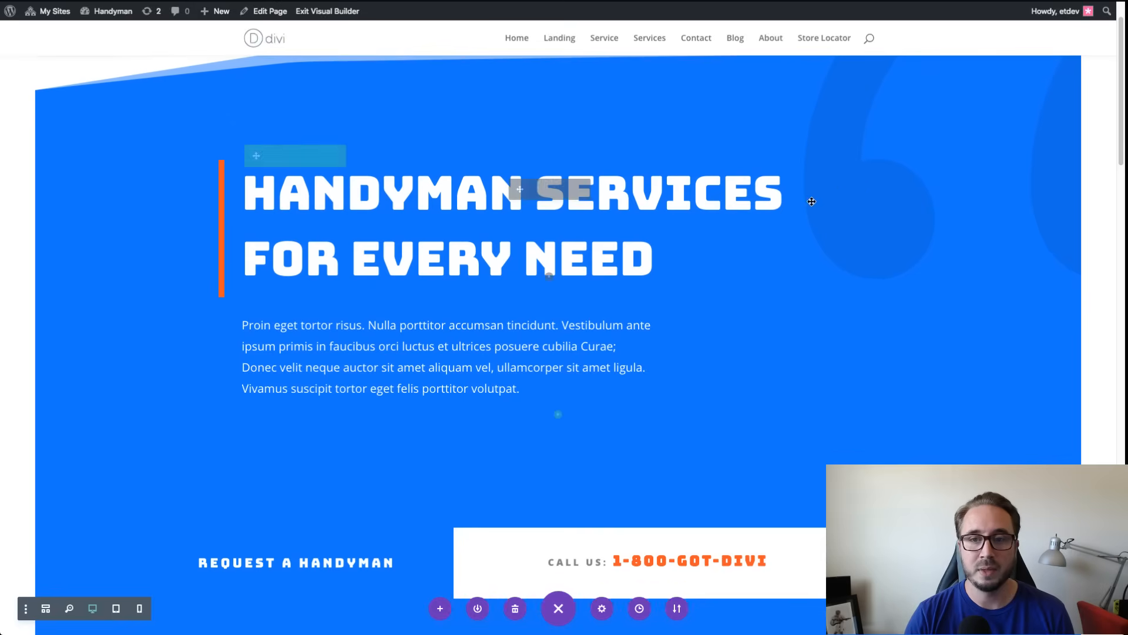
pyautogui.scroll(1, 872, 232)
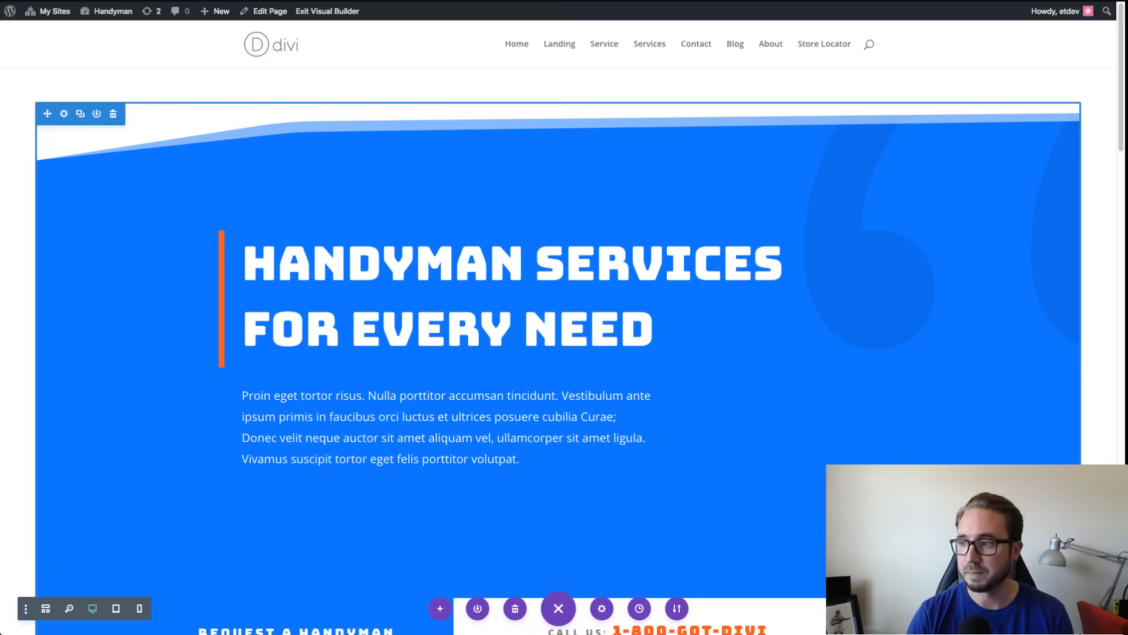
pyautogui.click(64, 119)
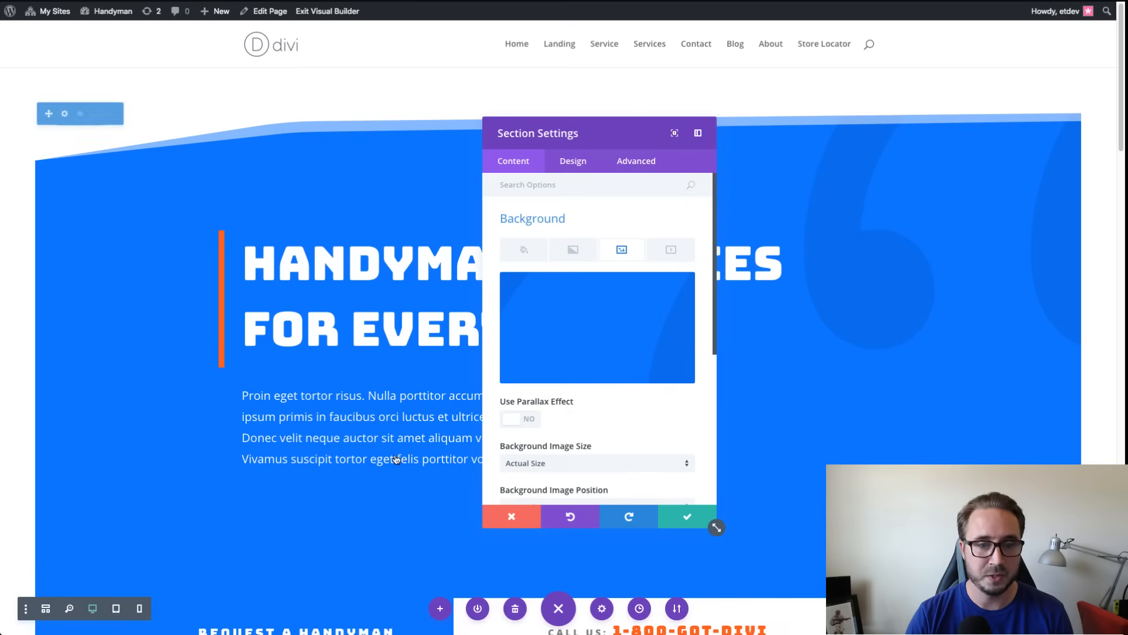
pyautogui.click(499, 516)
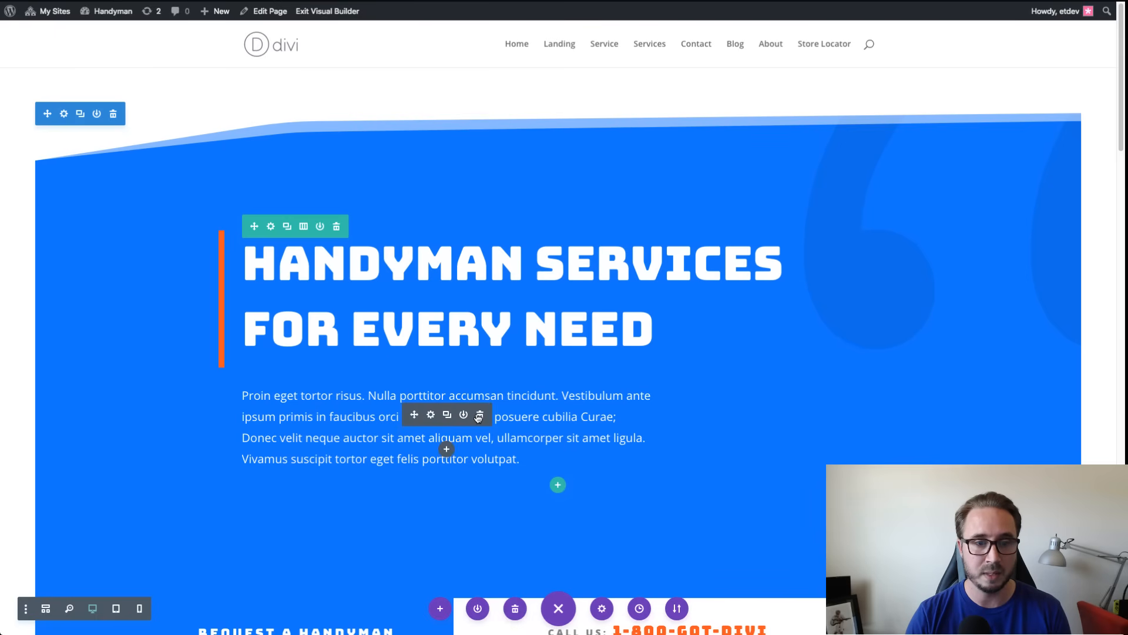
# Step: Delete the header's paragraph text module and the row with the "Request a Handyman" button and call-us text
pyautogui.click(479, 416)
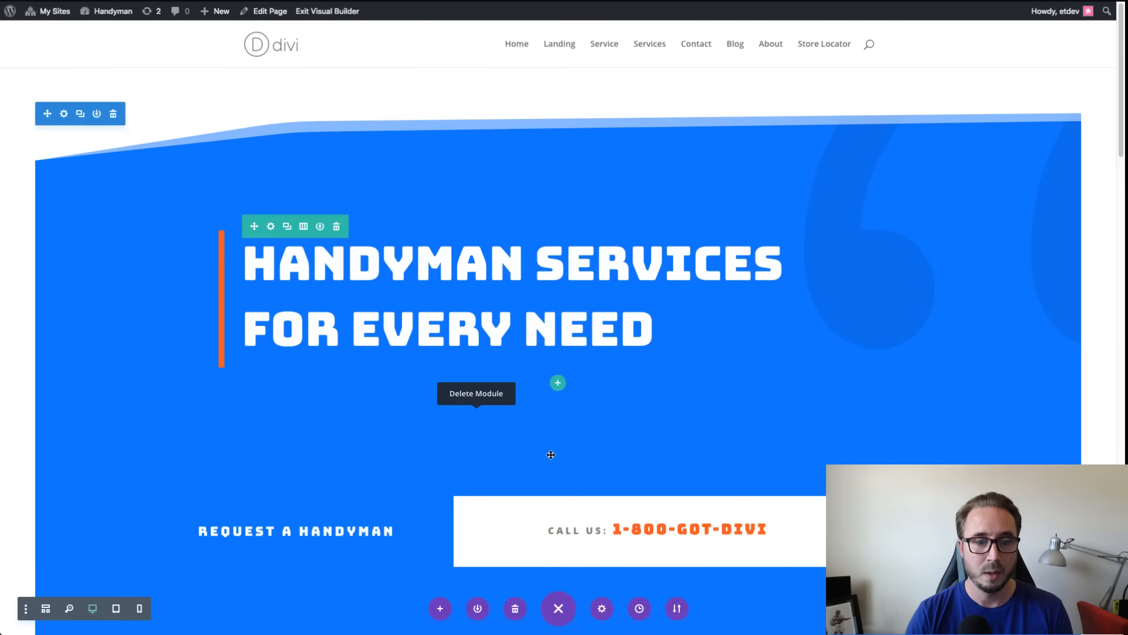
pyautogui.scroll(-2, 550, 456)
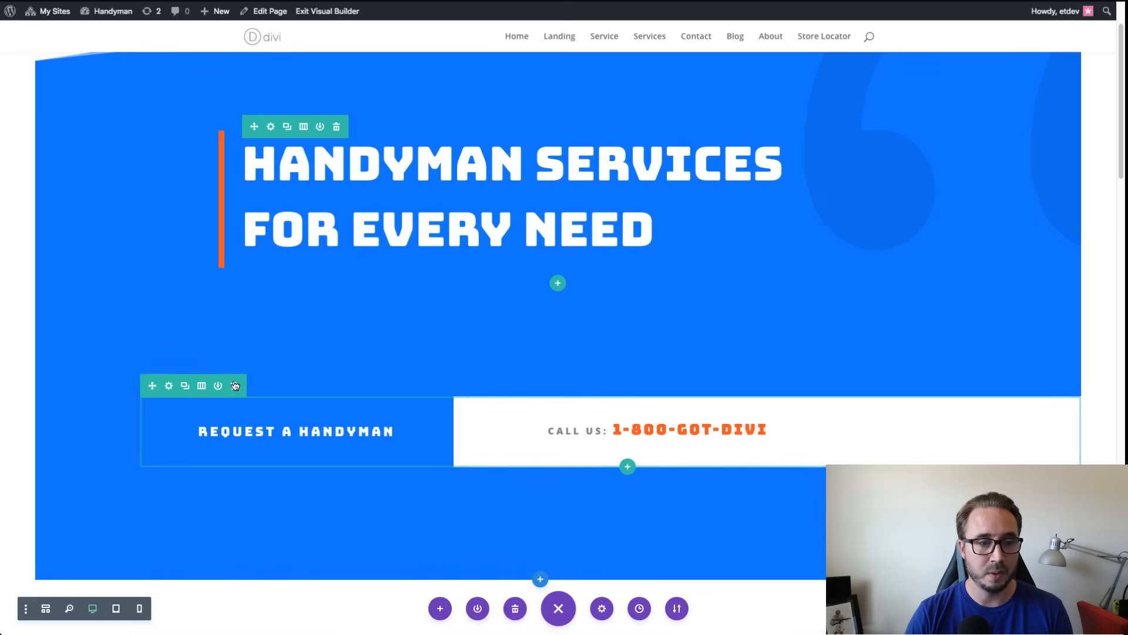
pyautogui.click(235, 386)
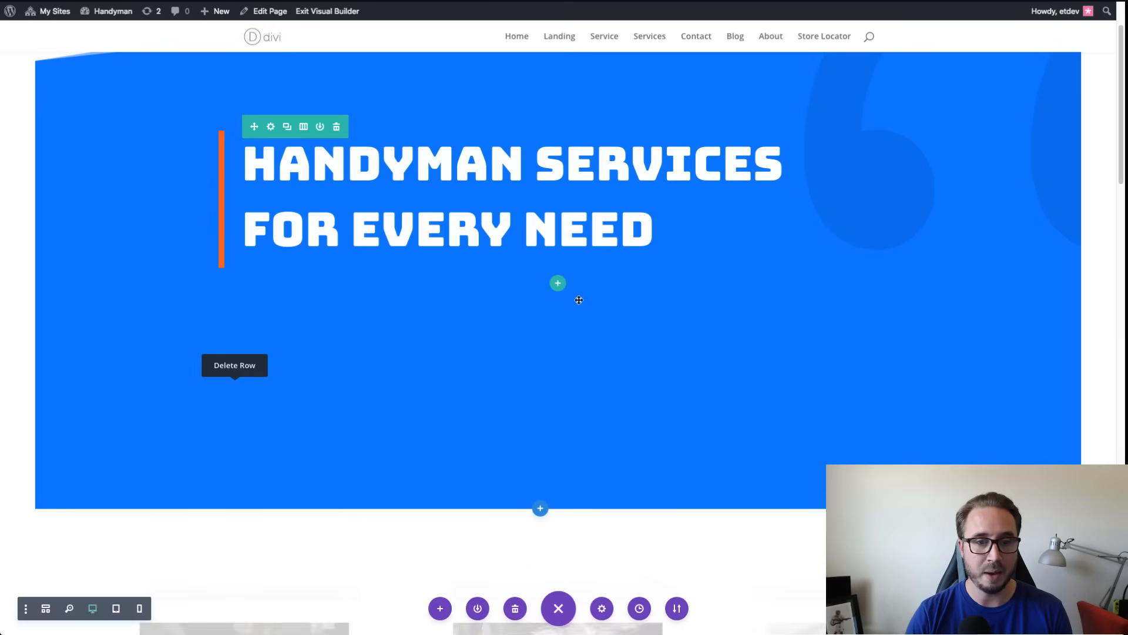
pyautogui.scroll(2, 547, 318)
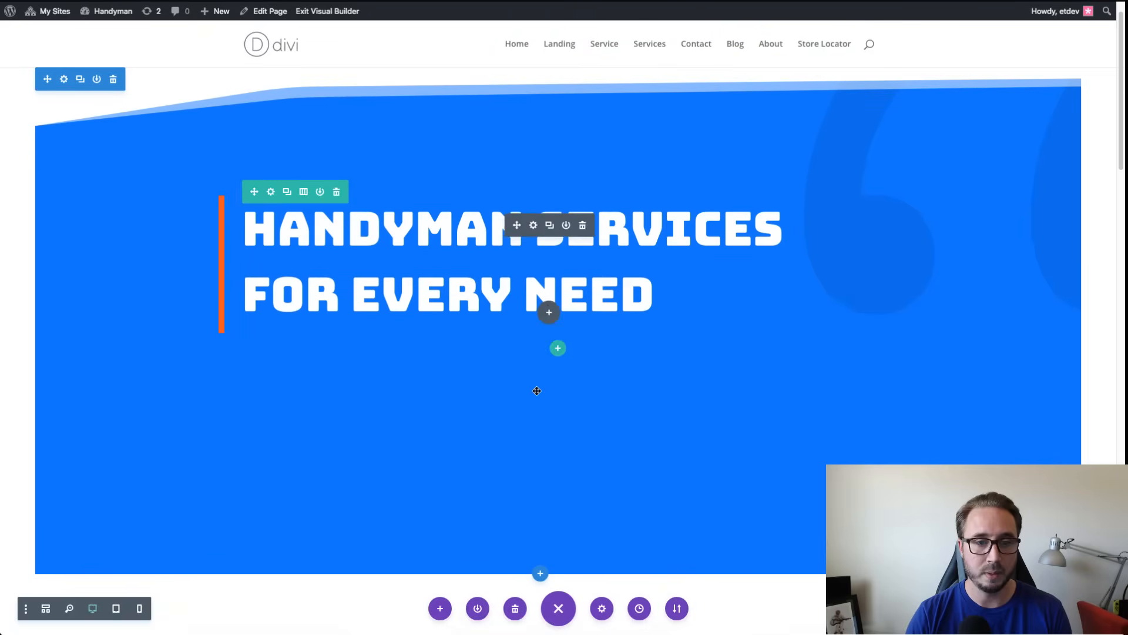
pyautogui.scroll(-4, 525, 418)
pyautogui.scroll(4, 523, 411)
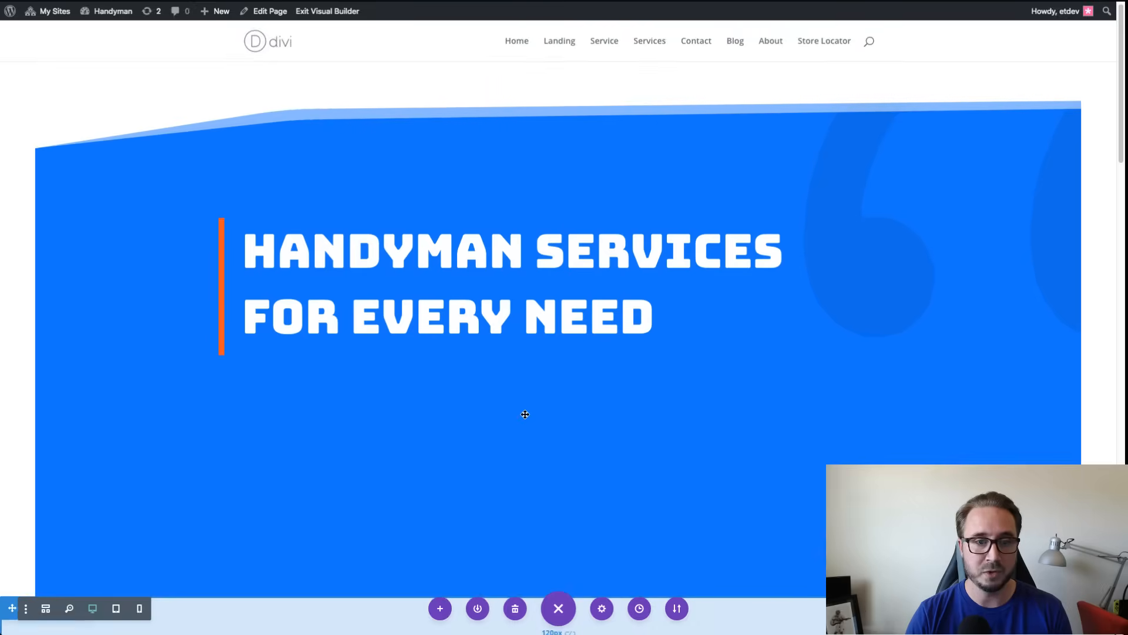
pyautogui.scroll(-2, 524, 410)
pyautogui.scroll(2, 627, 359)
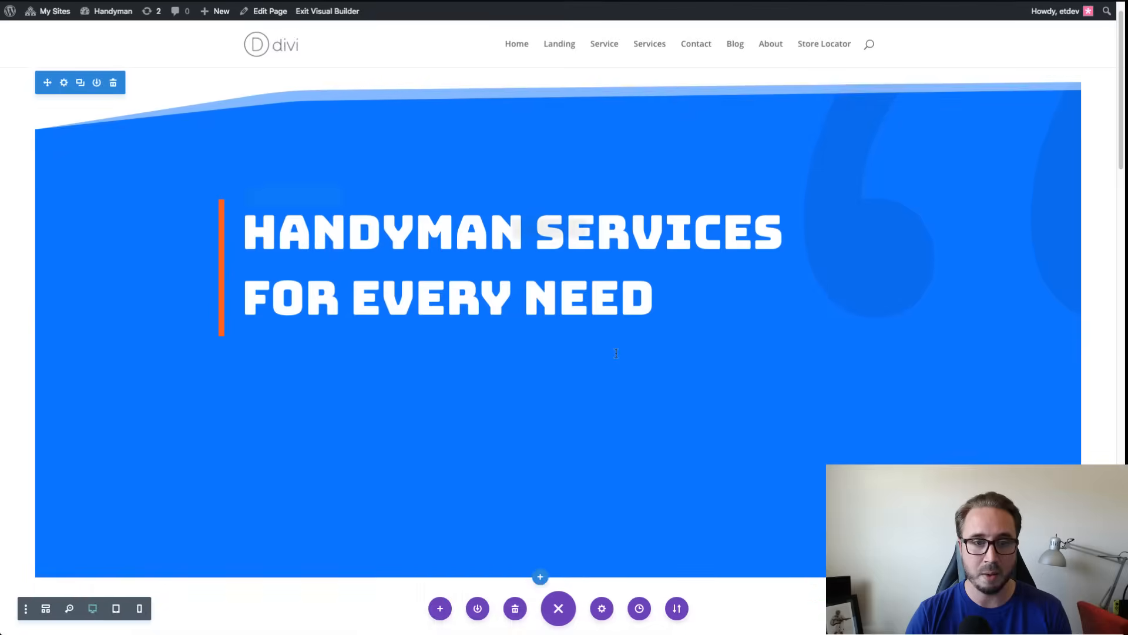
# Step: Delete the services, Testimonials and "We are available 24/7!" contact sections below the header
pyautogui.scroll(-5, 617, 341)
pyautogui.scroll(-3, 605, 332)
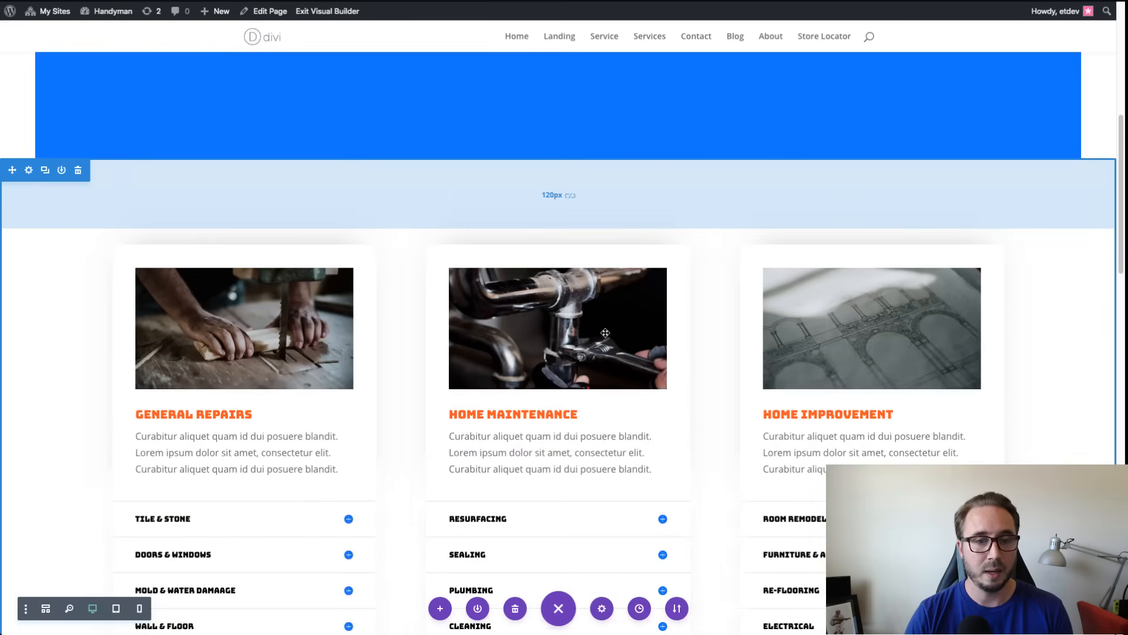
pyautogui.scroll(3, 592, 335)
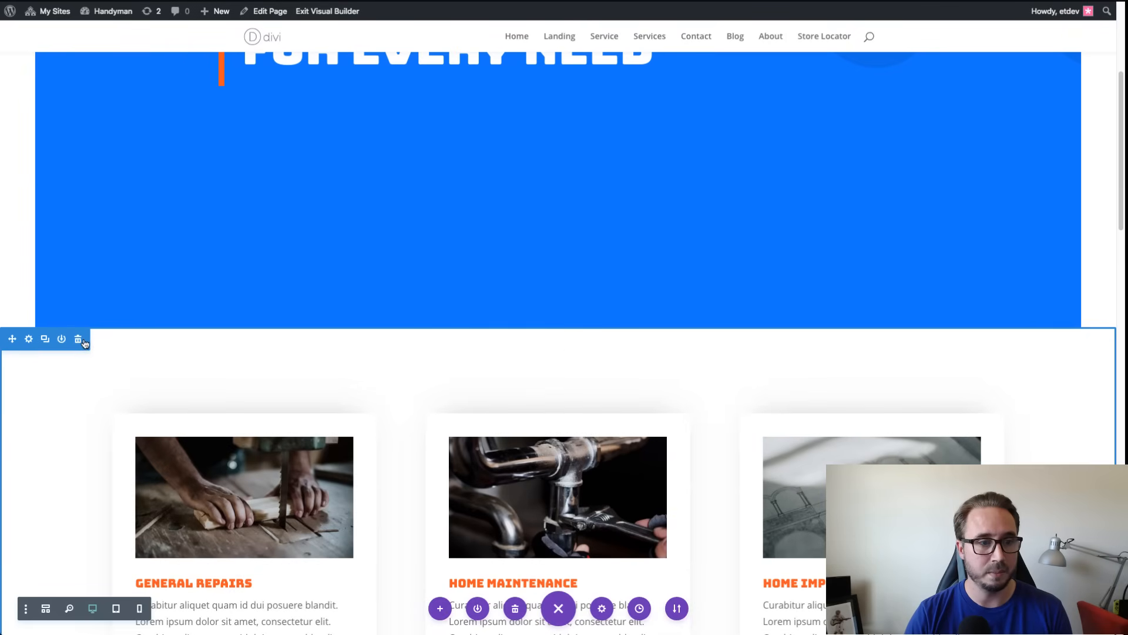
pyautogui.click(81, 340)
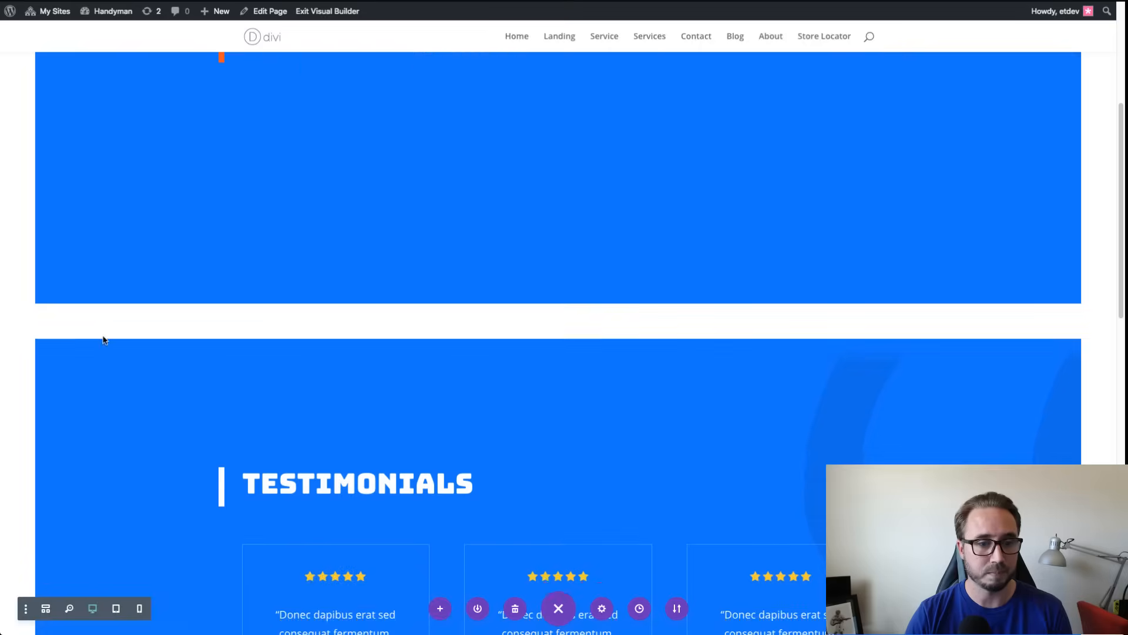
pyautogui.click(113, 305)
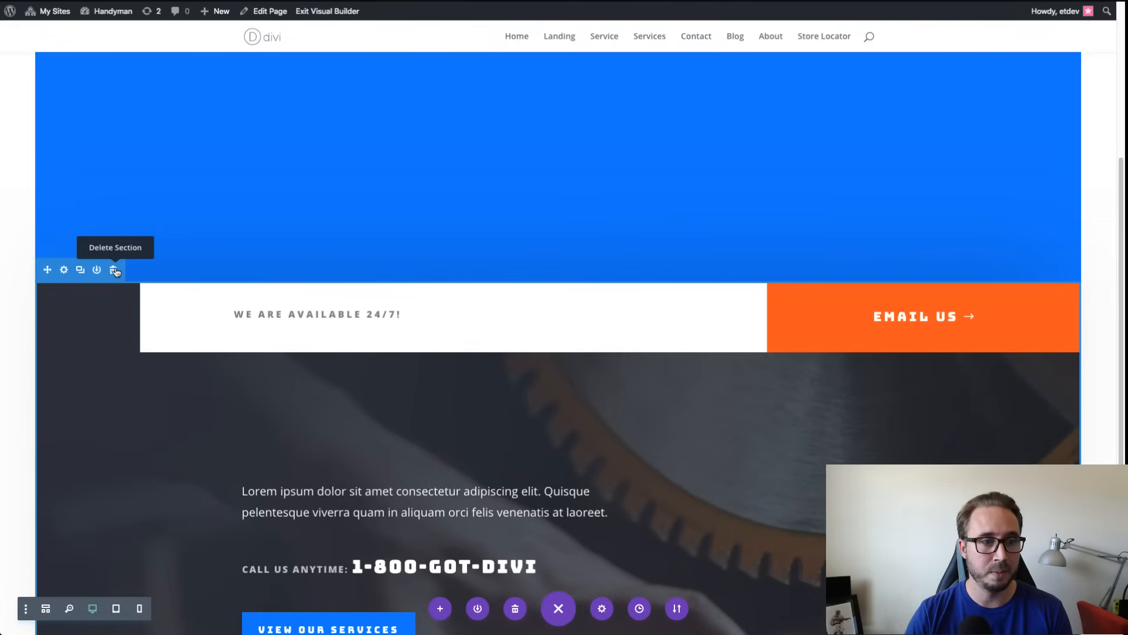
pyautogui.click(113, 269)
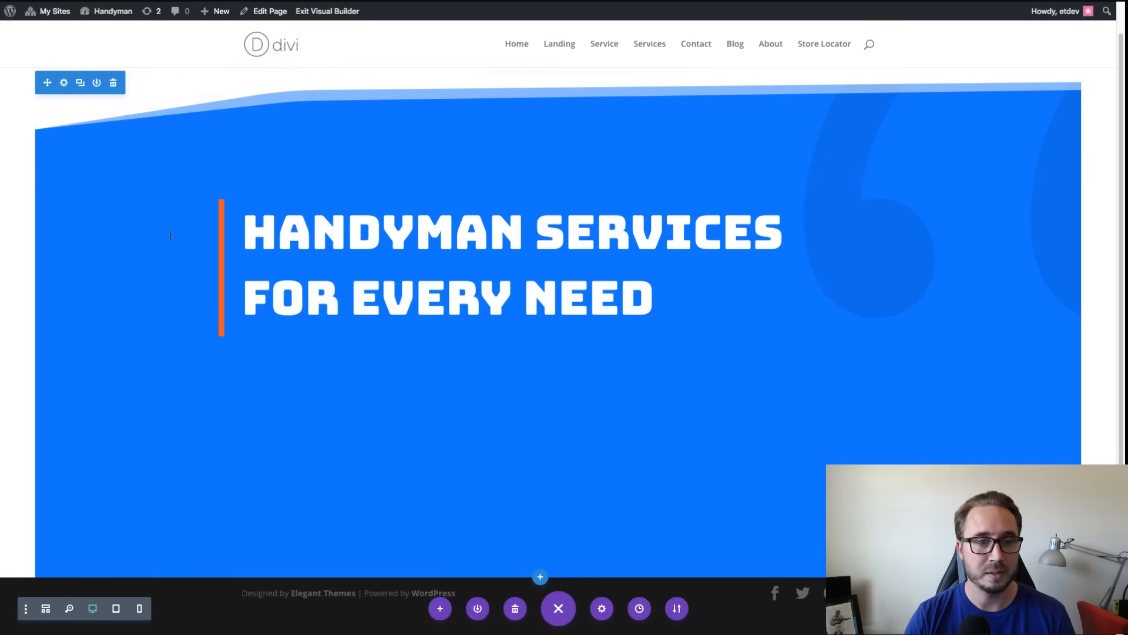
# Step: Replace the header section's background image with handyman-05.jpg from the media library
pyautogui.click(65, 84)
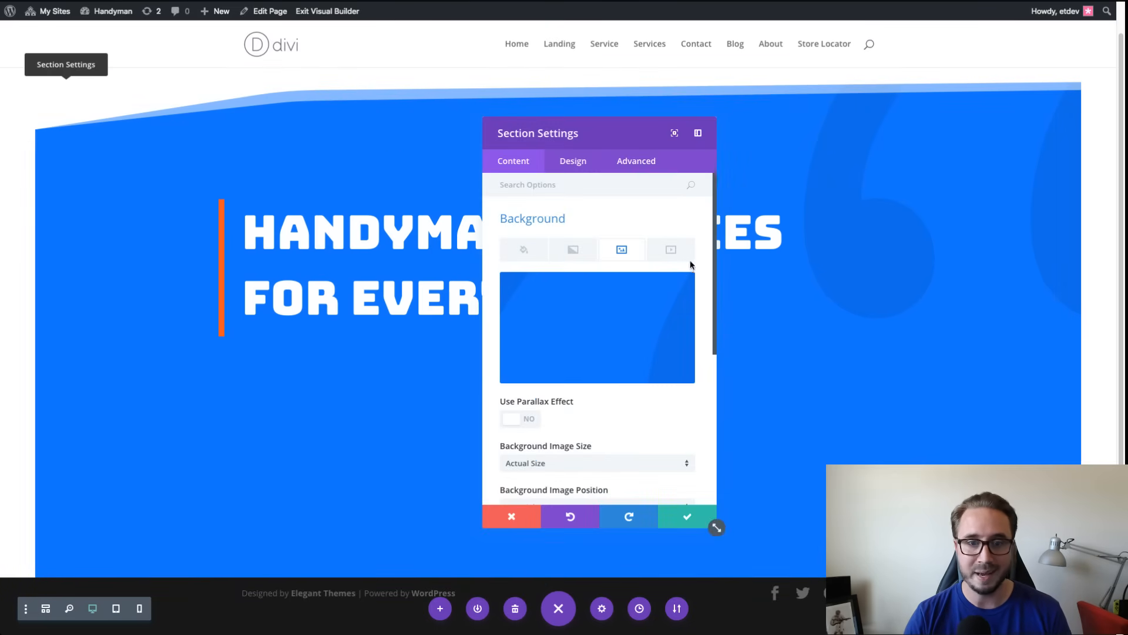
pyautogui.moveTo(627, 314)
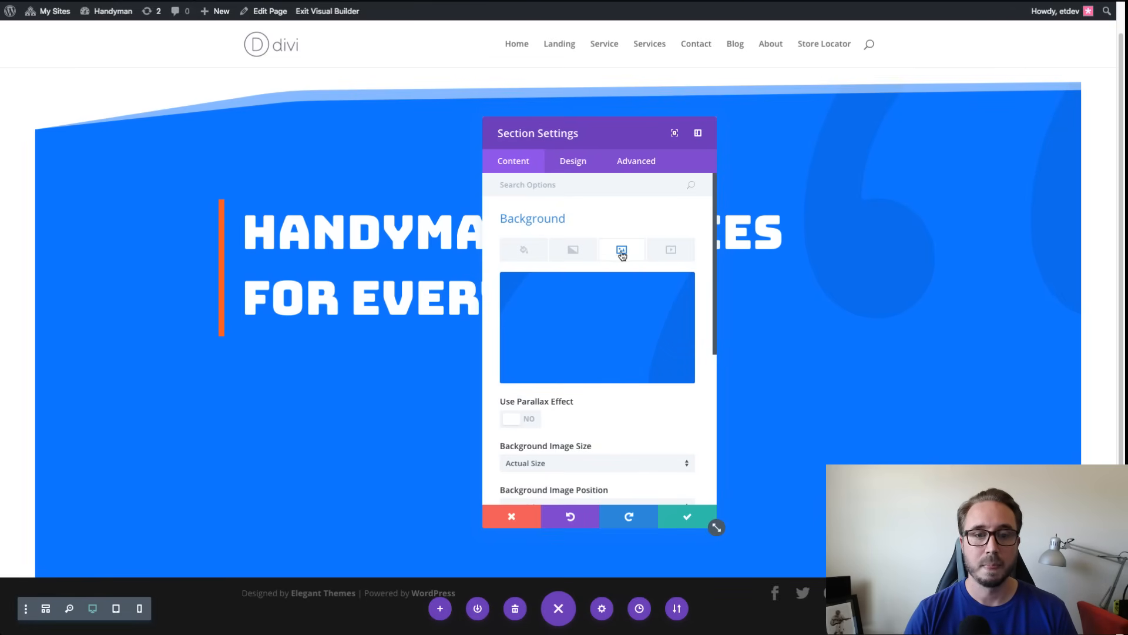
pyautogui.click(603, 319)
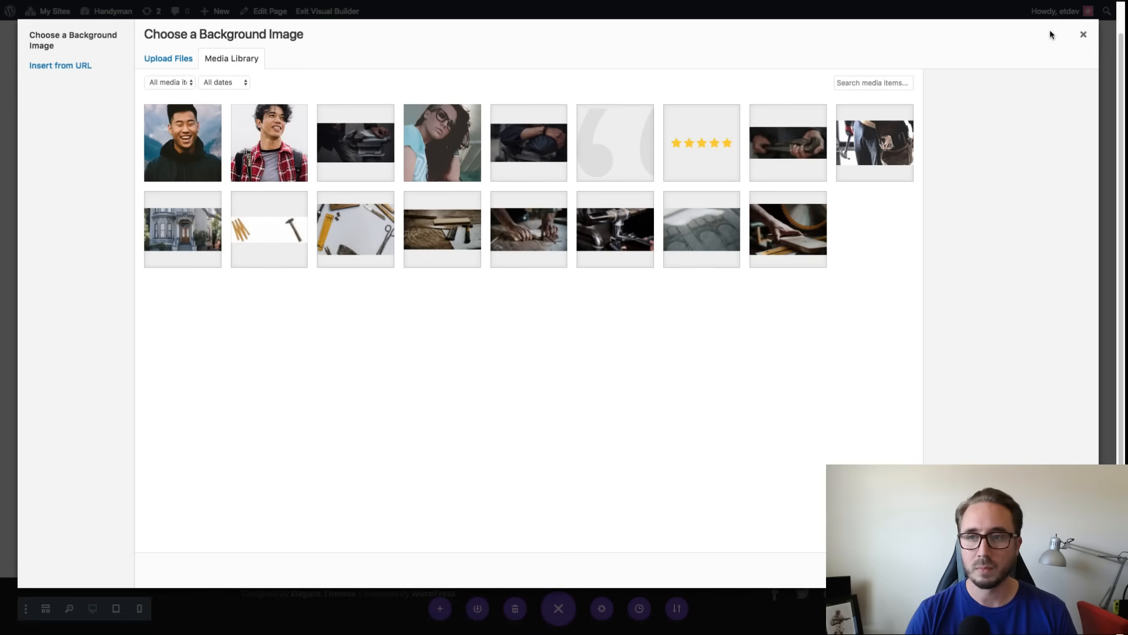
pyautogui.click(1083, 34)
pyautogui.click(615, 327)
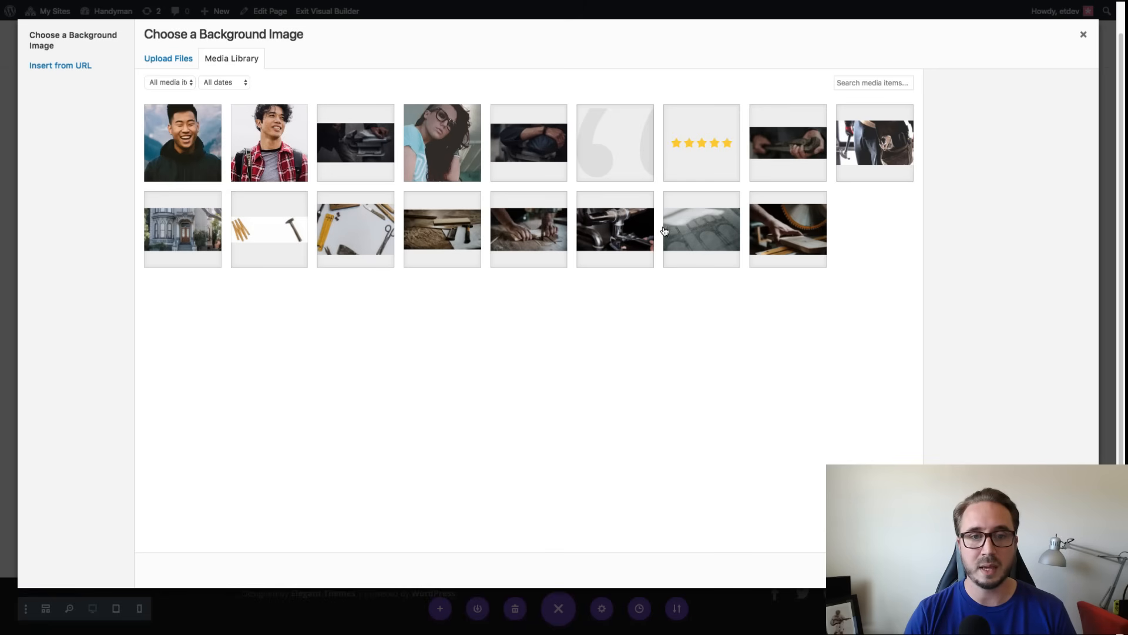
pyautogui.click(876, 151)
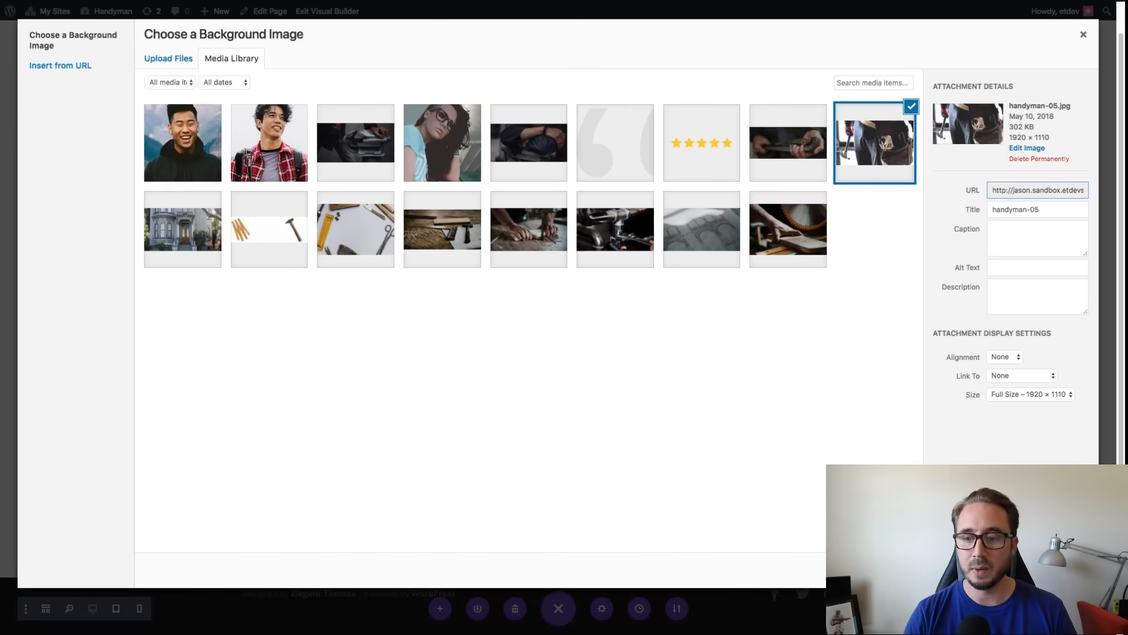
pyautogui.click(1049, 570)
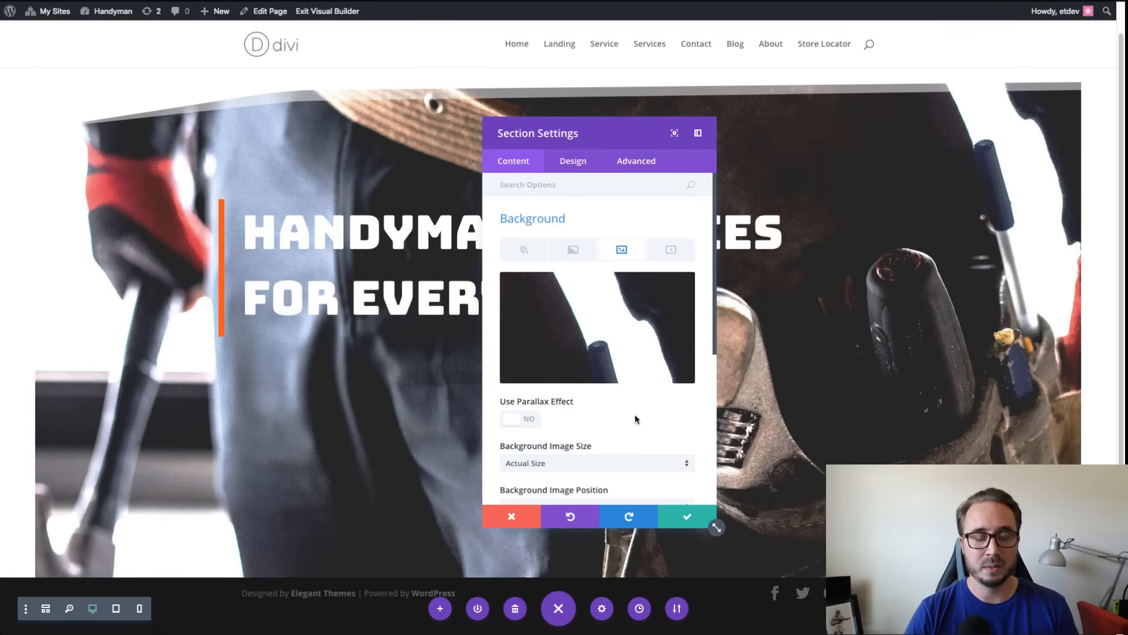
pyautogui.scroll(-3, 635, 415)
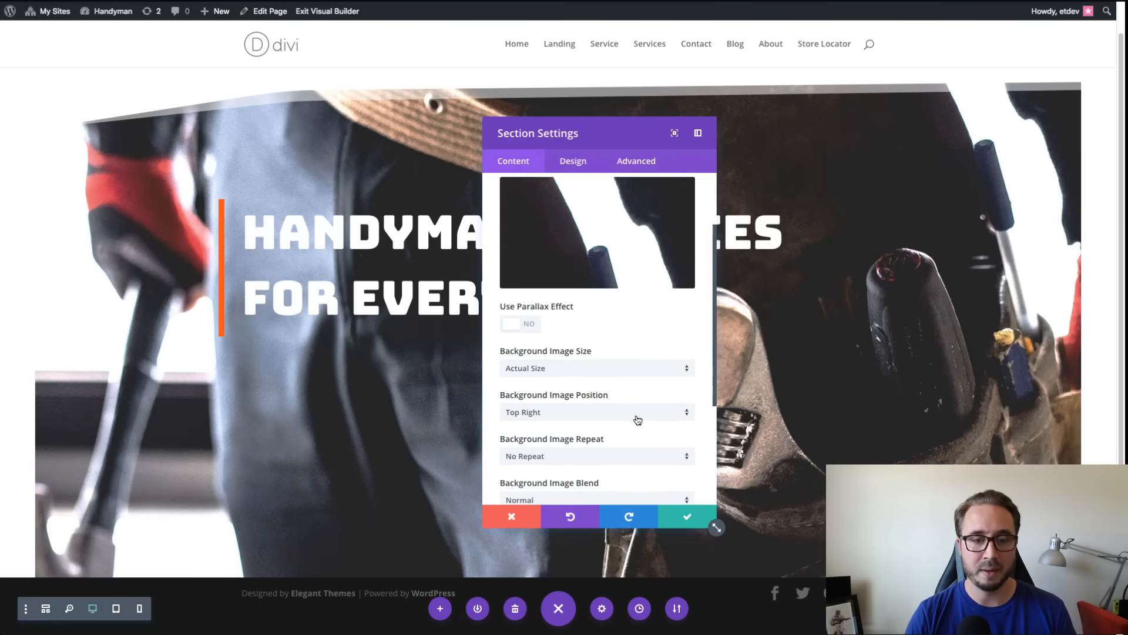
# Step: Set the header section's background image size to Fit and its position to Bottom Center
pyautogui.scroll(-1, 605, 375)
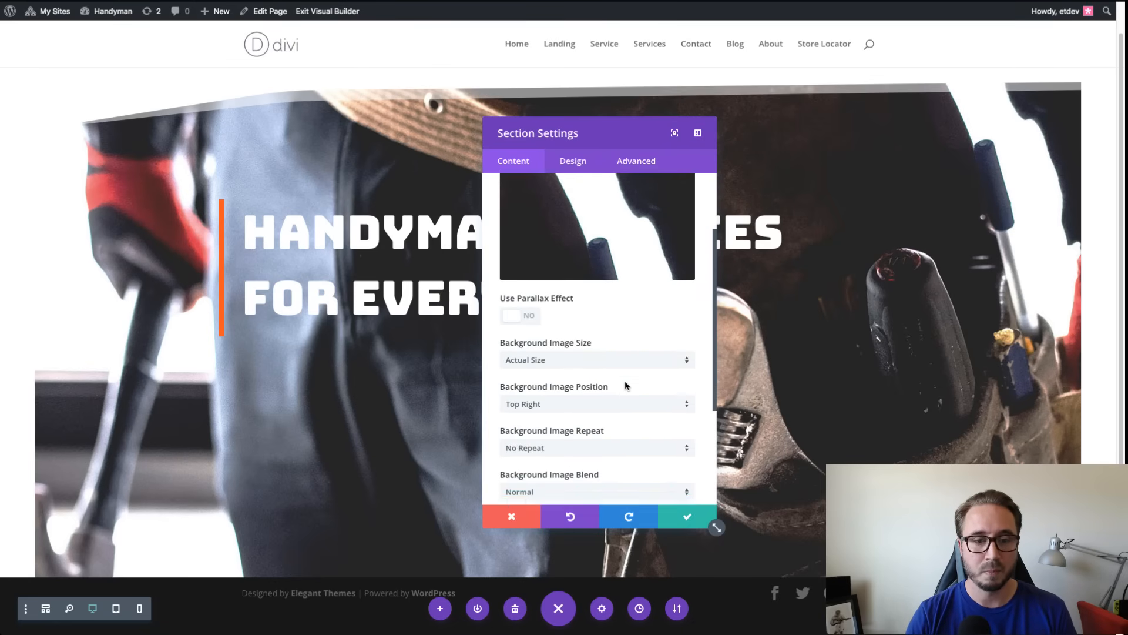
pyautogui.click(584, 328)
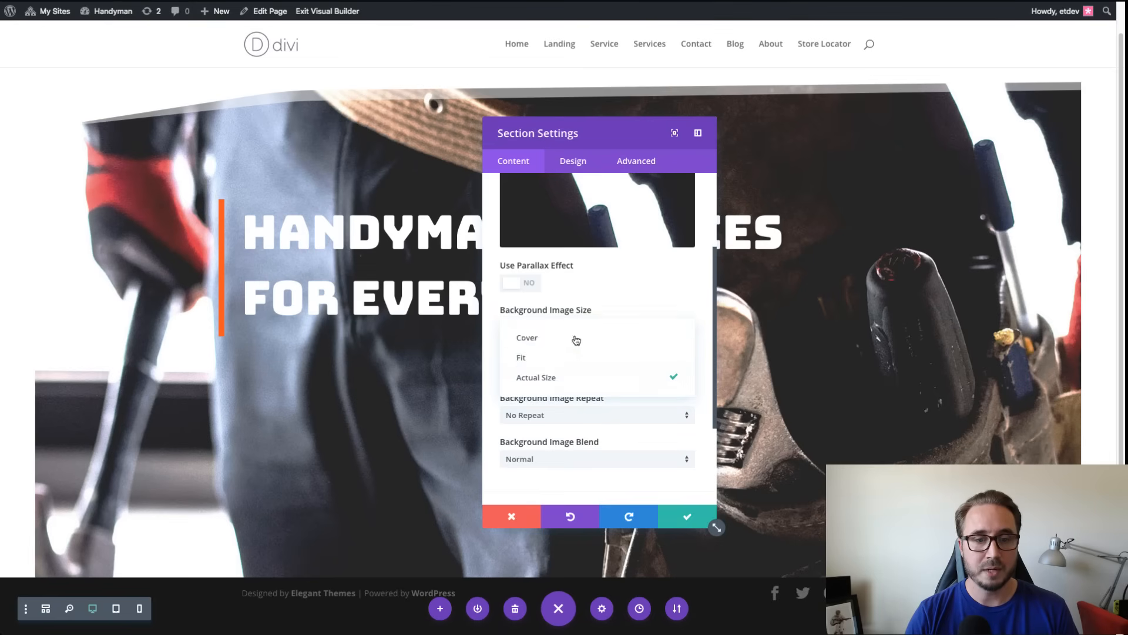
pyautogui.click(555, 359)
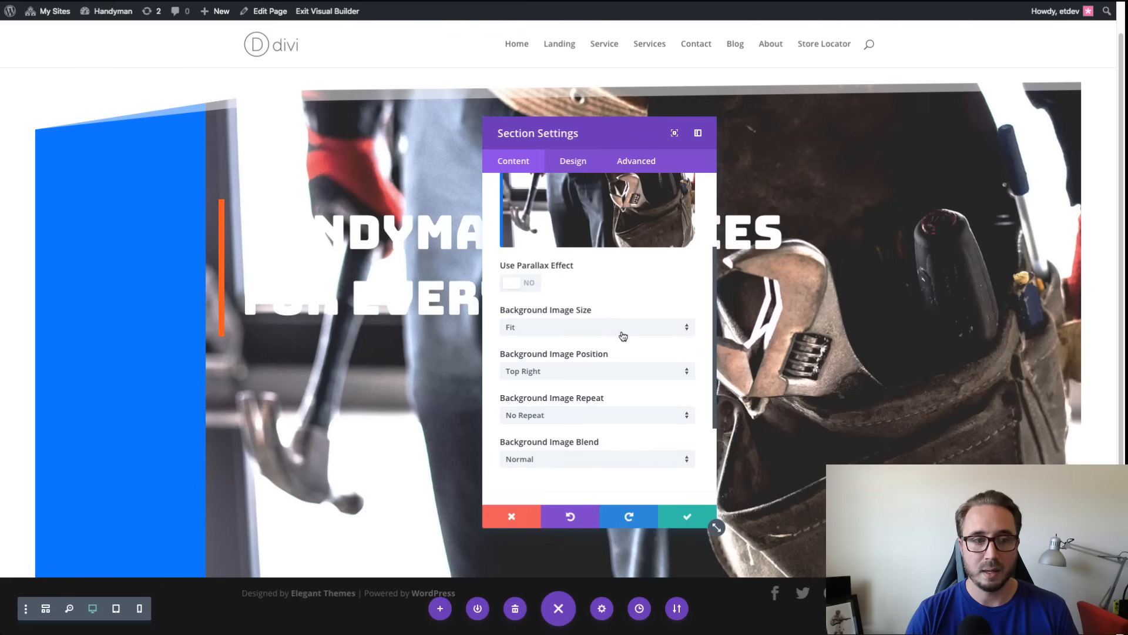
pyautogui.scroll(-1, 590, 305)
pyautogui.scroll(-1, 591, 304)
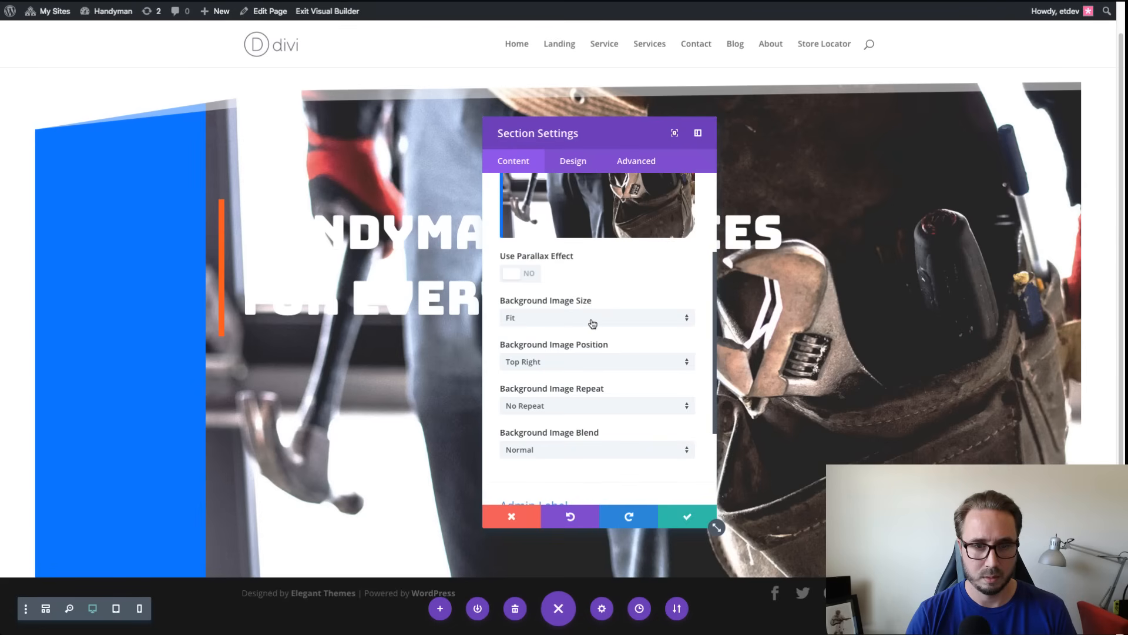
pyautogui.scroll(-1, 593, 324)
pyautogui.click(574, 357)
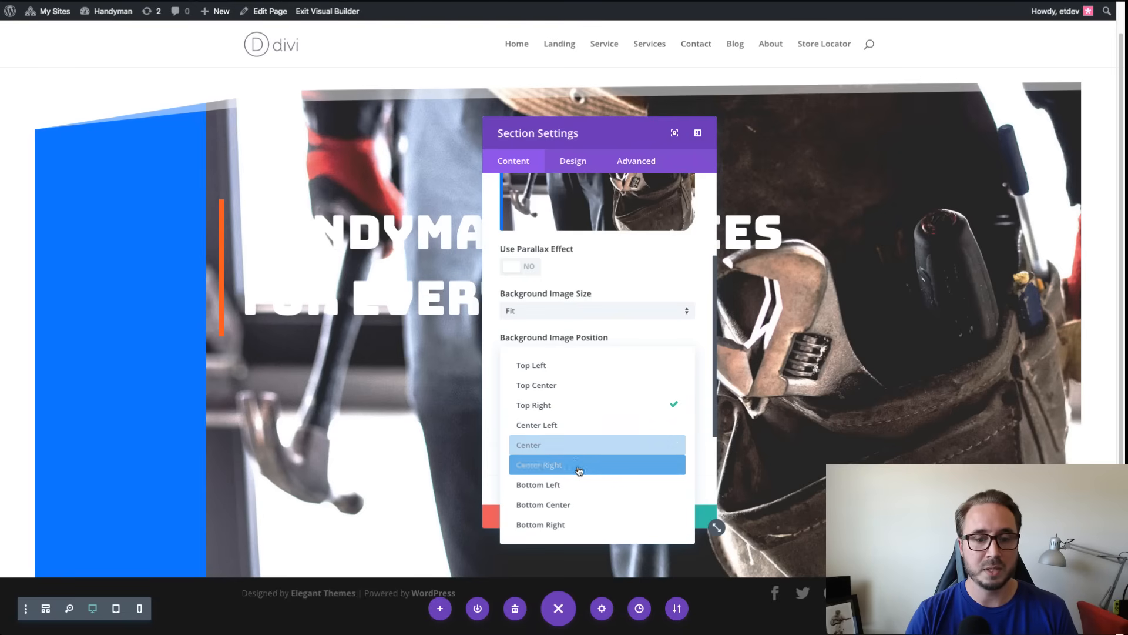
pyautogui.click(577, 505)
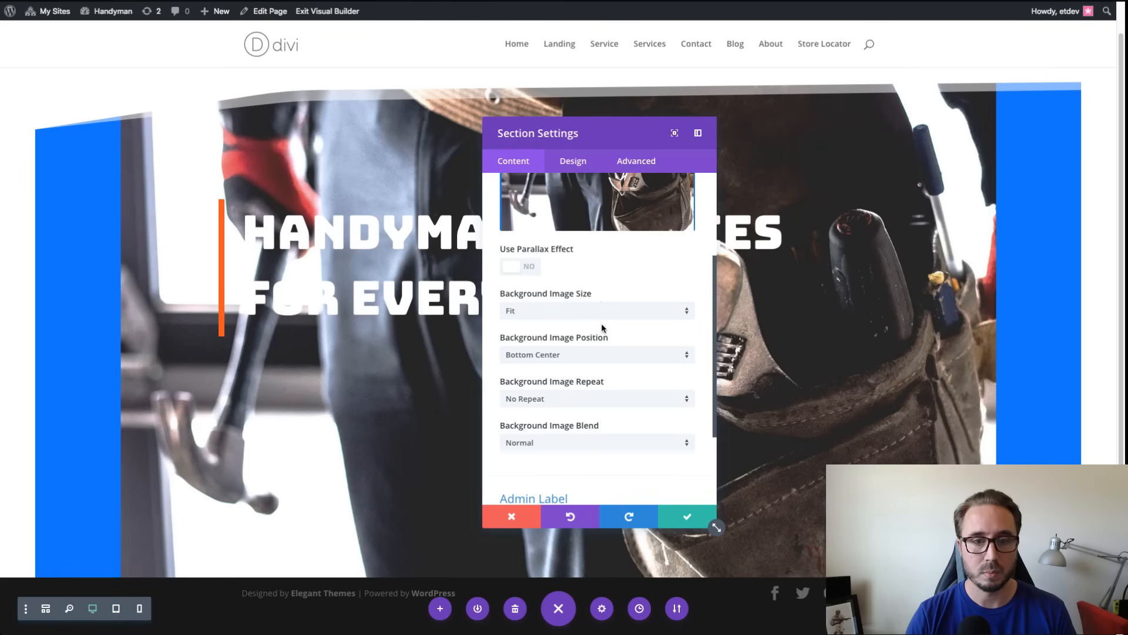
pyautogui.scroll(-1, 600, 303)
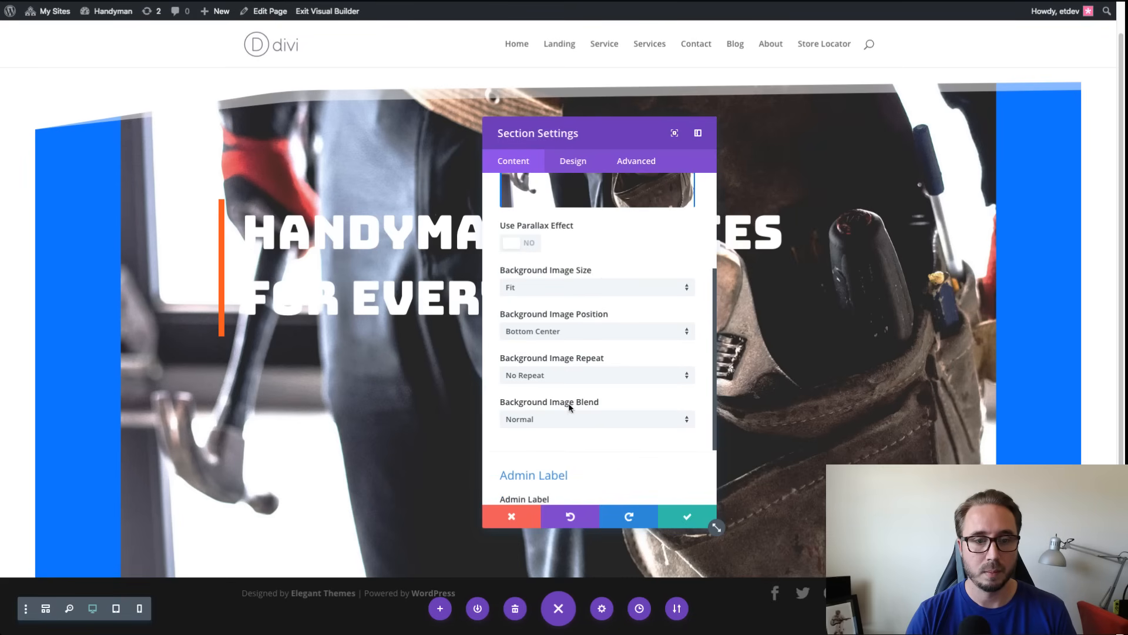
# Step: Add a background gradient to the header section and set its first colour to #0072ff
pyautogui.scroll(5, 587, 372)
pyautogui.click(575, 251)
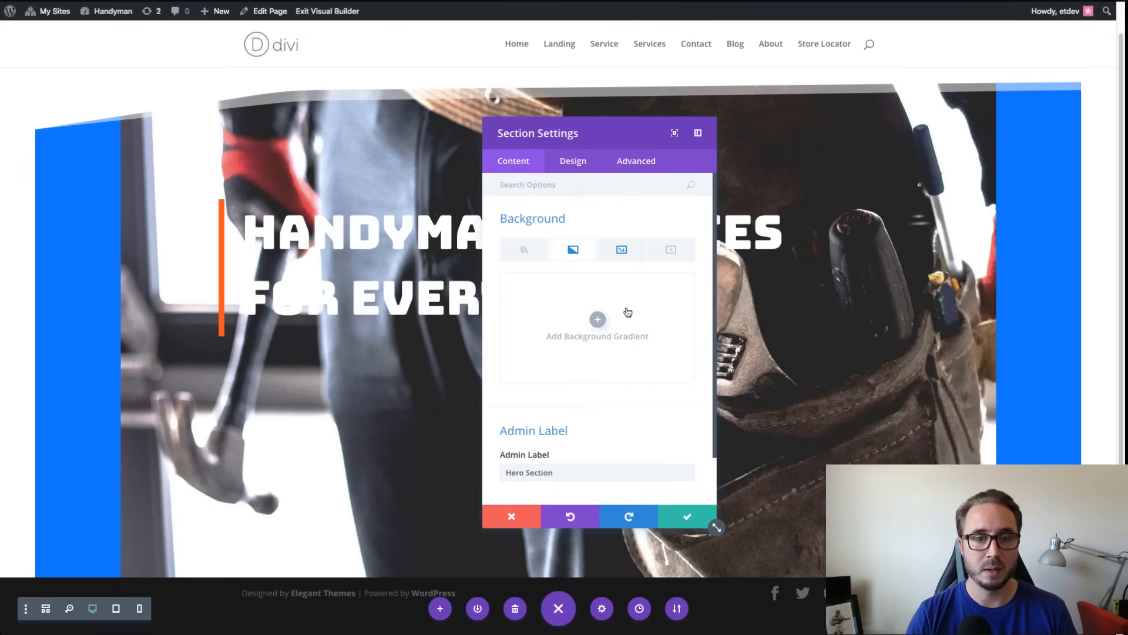
pyautogui.click(597, 320)
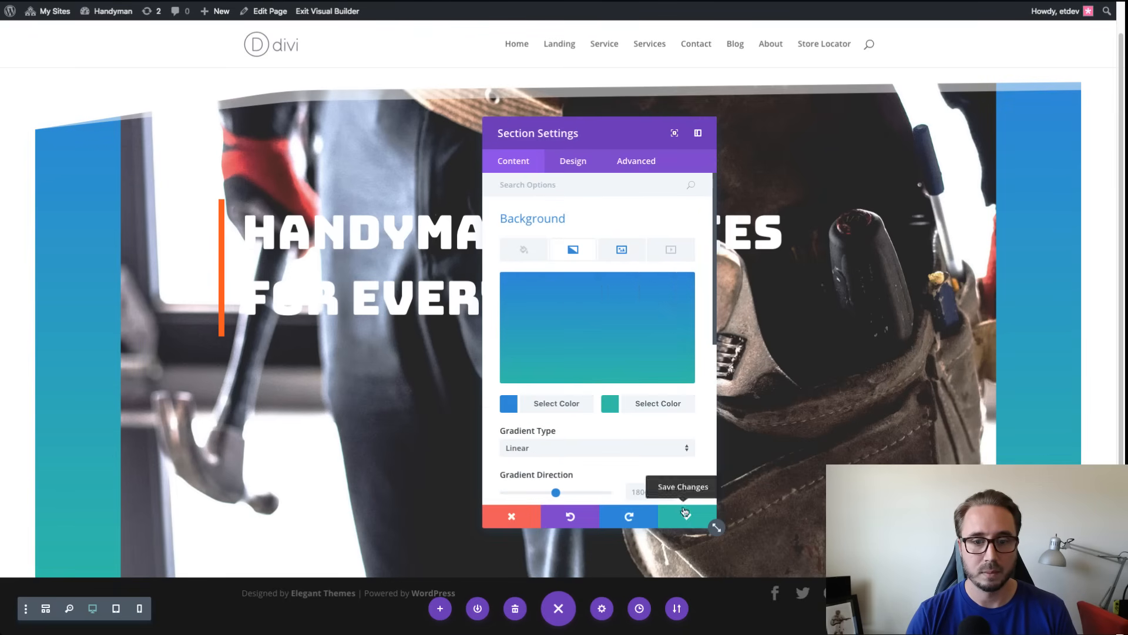
pyautogui.click(559, 409)
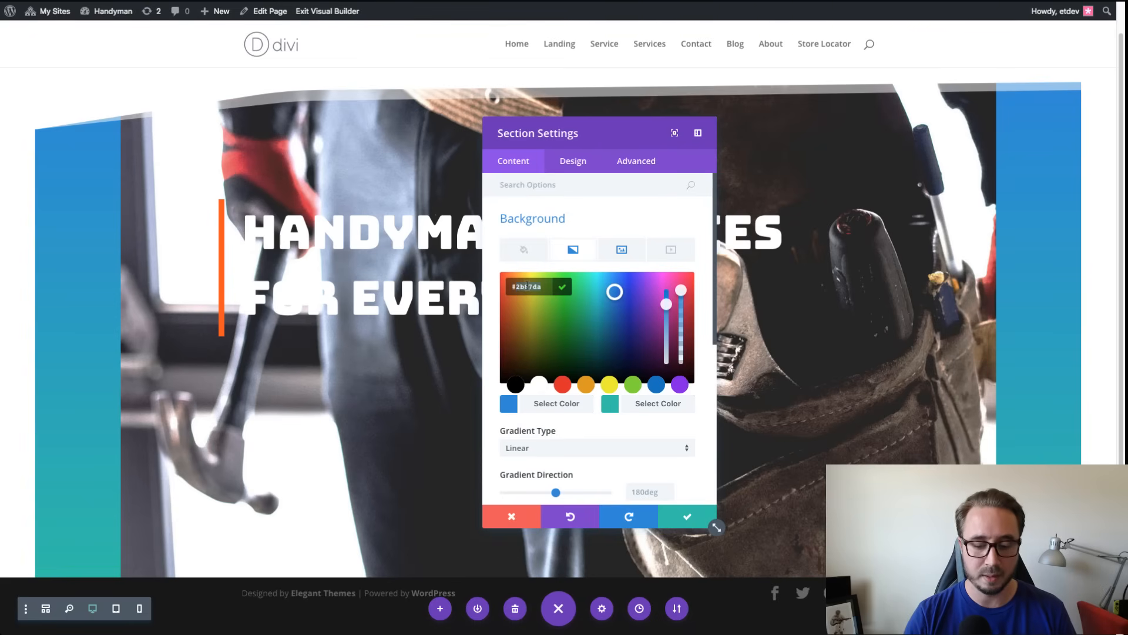
pyautogui.write('a')
pyautogui.write('#0072ff')
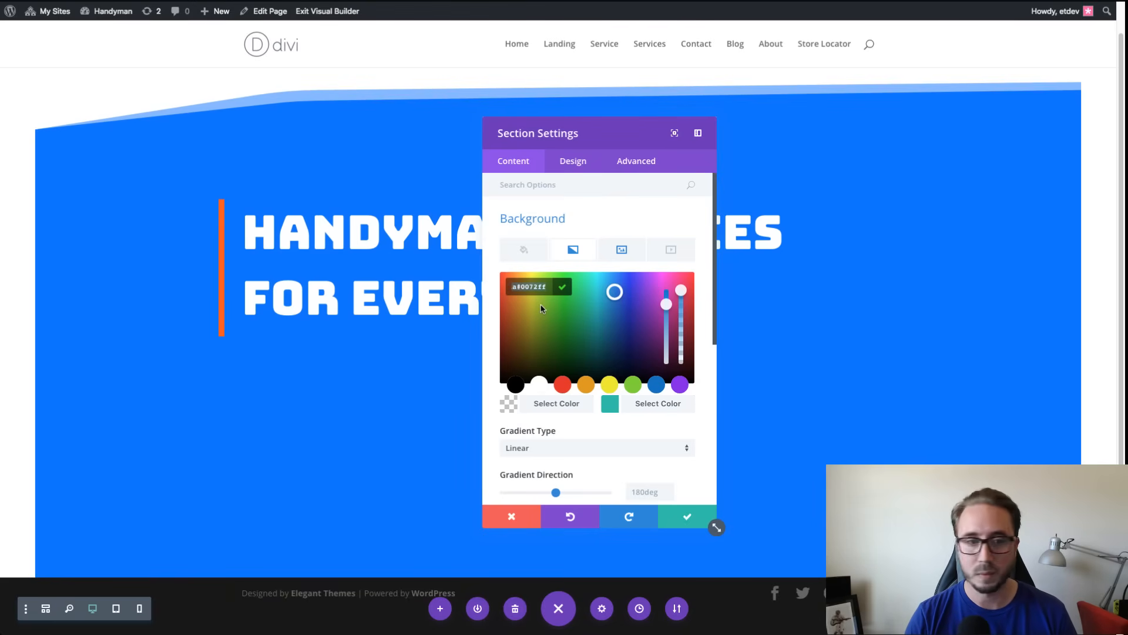
pyautogui.write('#0072ff')
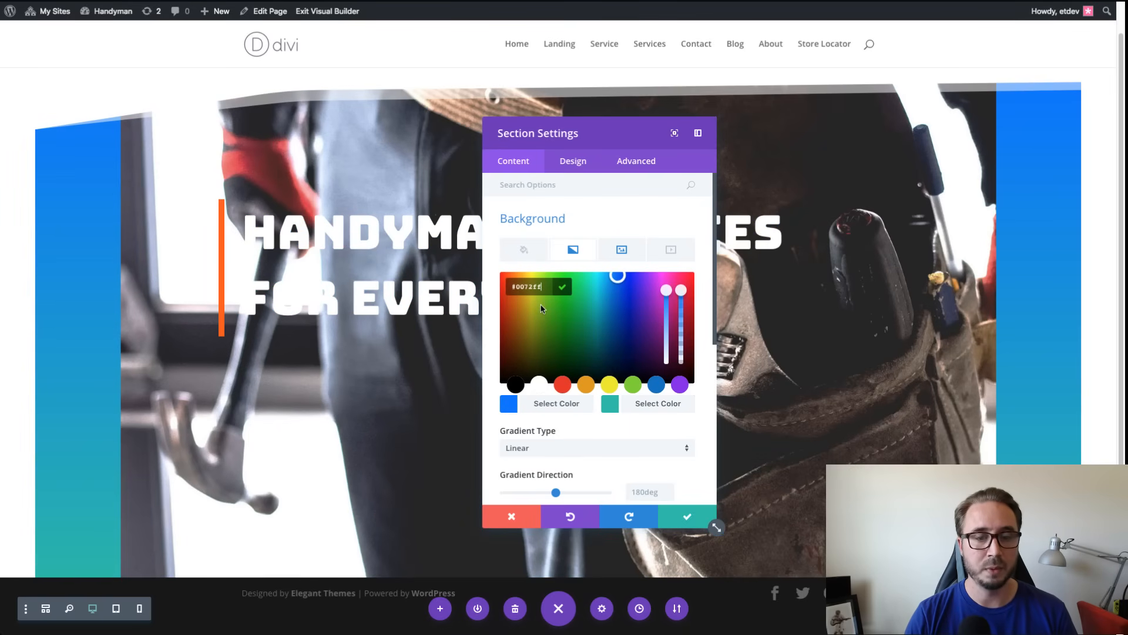
pyautogui.click(576, 419)
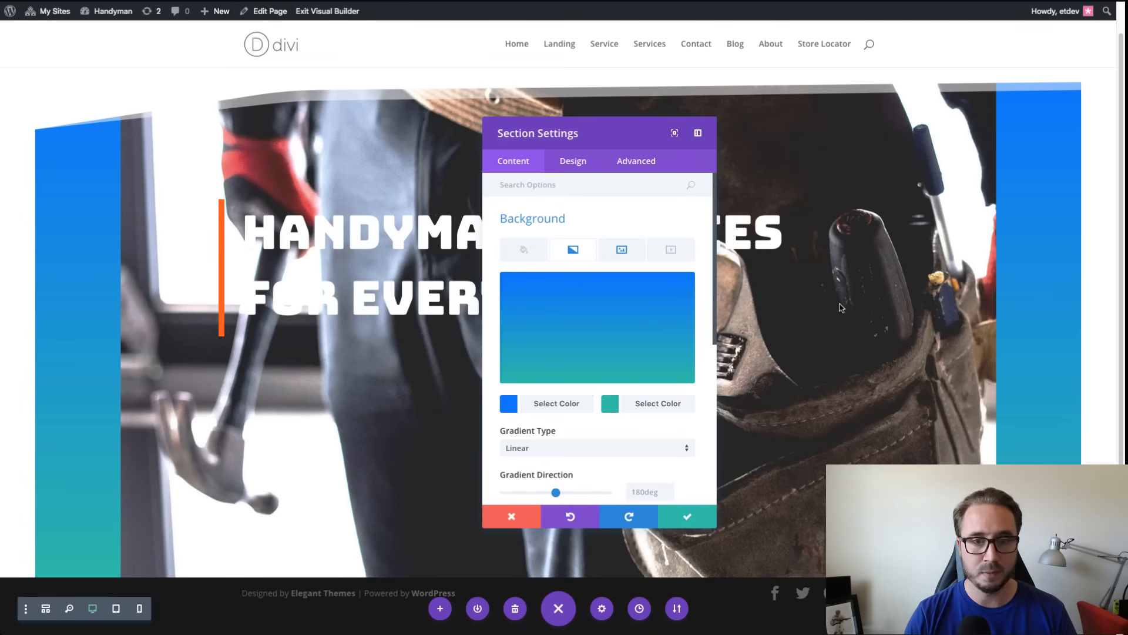
# Step: Set the gradient's second colour to rgba(255,255,255,0.89)
pyautogui.click(622, 251)
pyautogui.click(573, 250)
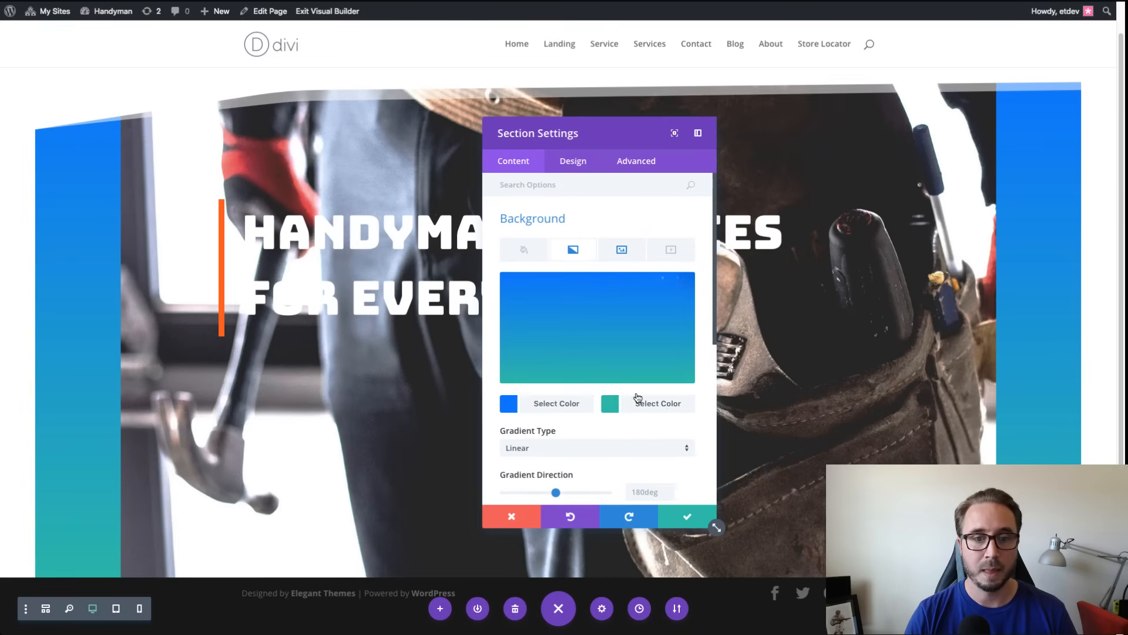
pyautogui.click(670, 411)
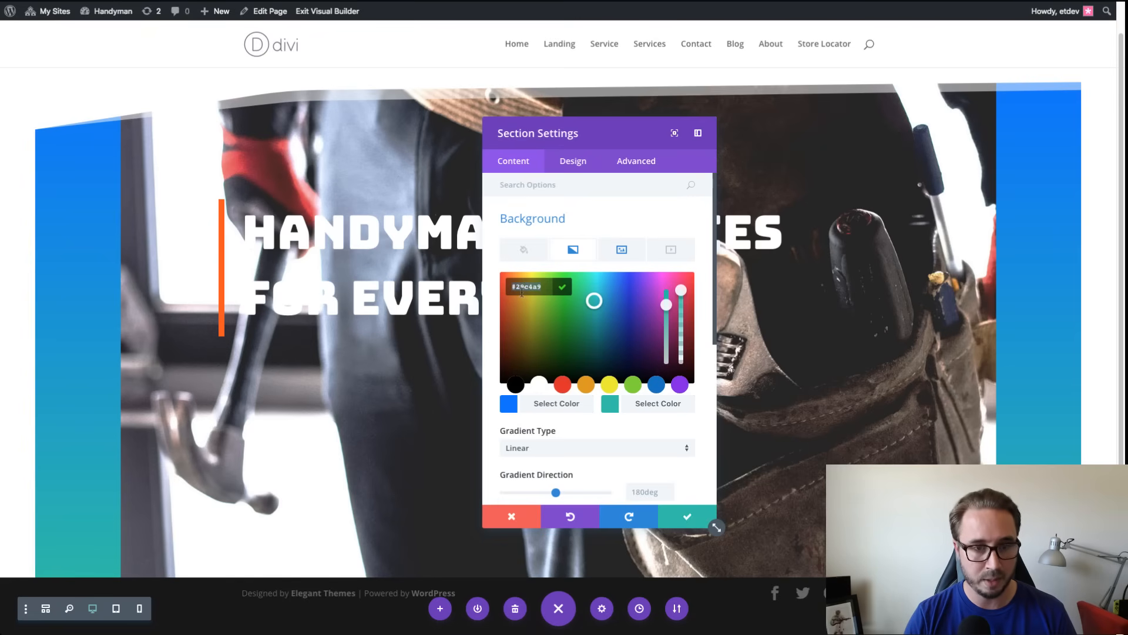
pyautogui.write('rgba(255,255,255,0.89)')
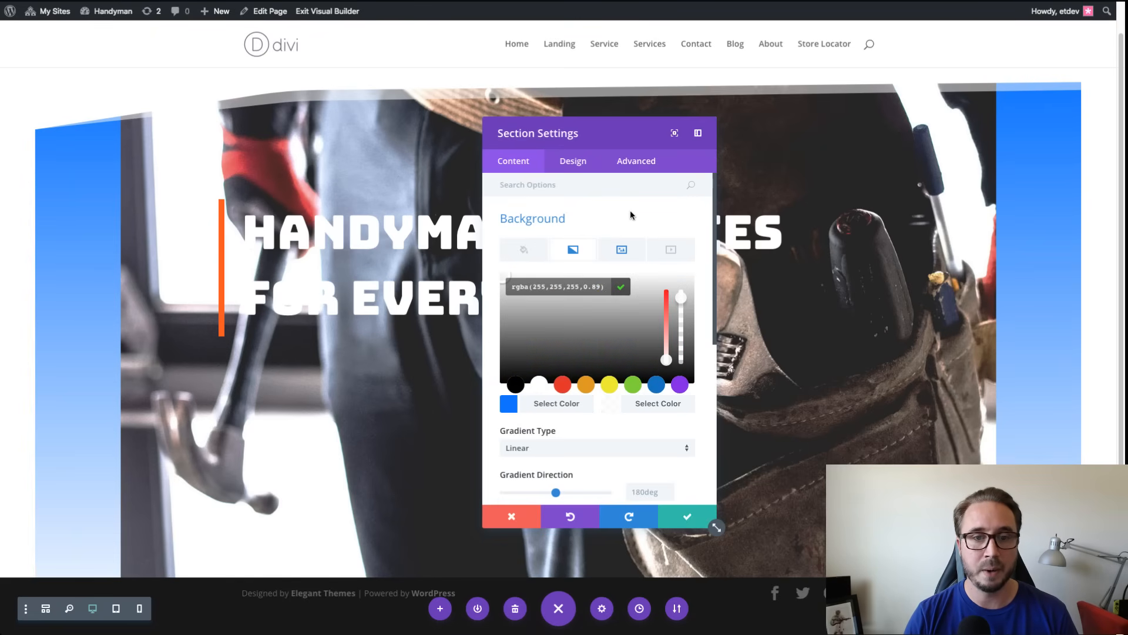
pyautogui.click(633, 213)
# Step: Place the gradient above the header section's background image
pyautogui.scroll(-2, 610, 411)
pyautogui.scroll(-2, 610, 410)
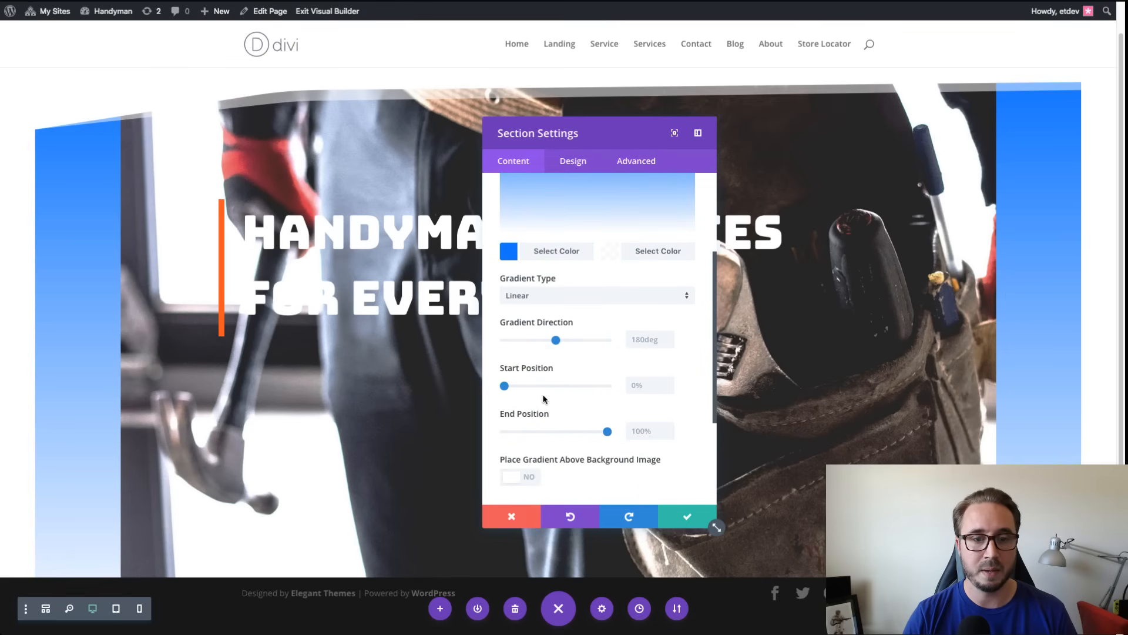
pyautogui.scroll(-1, 565, 388)
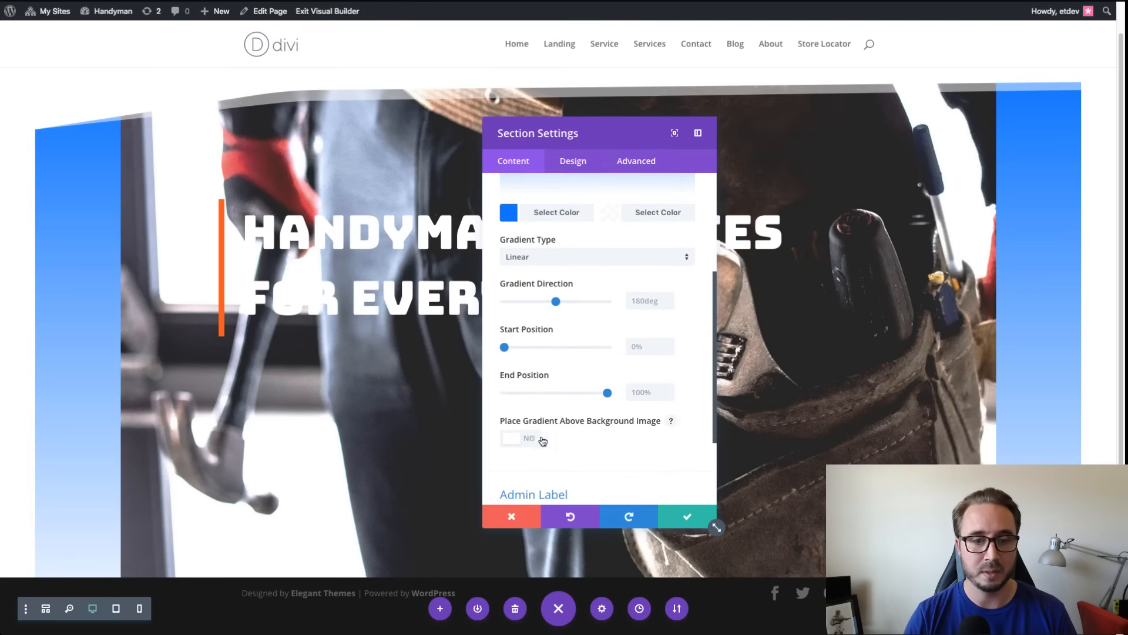
pyautogui.click(542, 440)
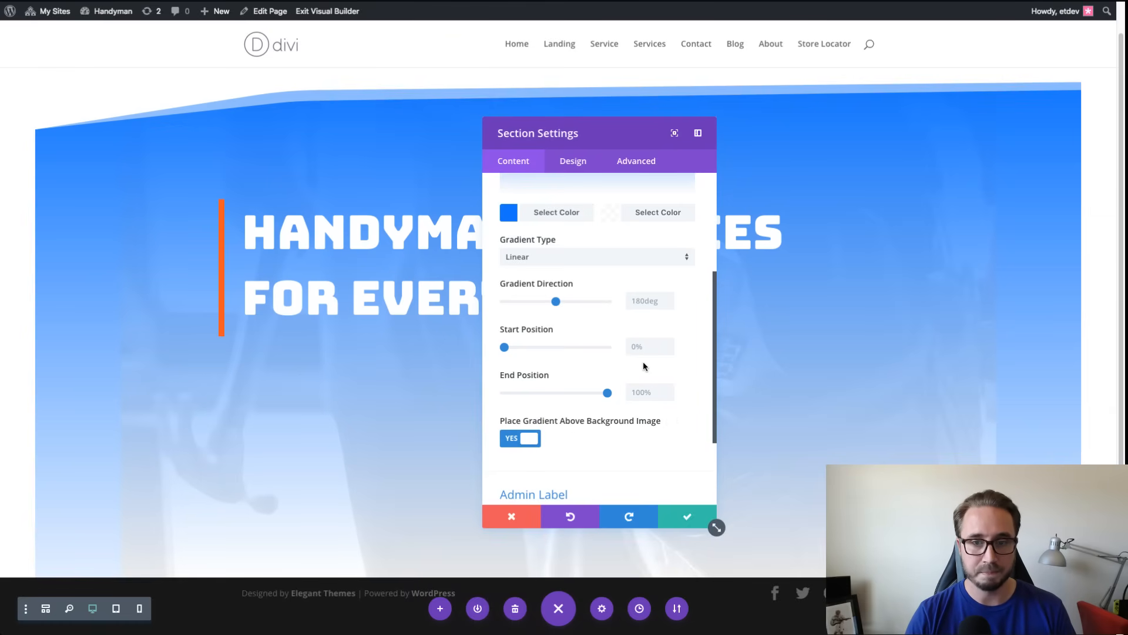
# Step: Set the gradient's start position to 50% and its end position to 0%
pyautogui.scroll(3, 643, 361)
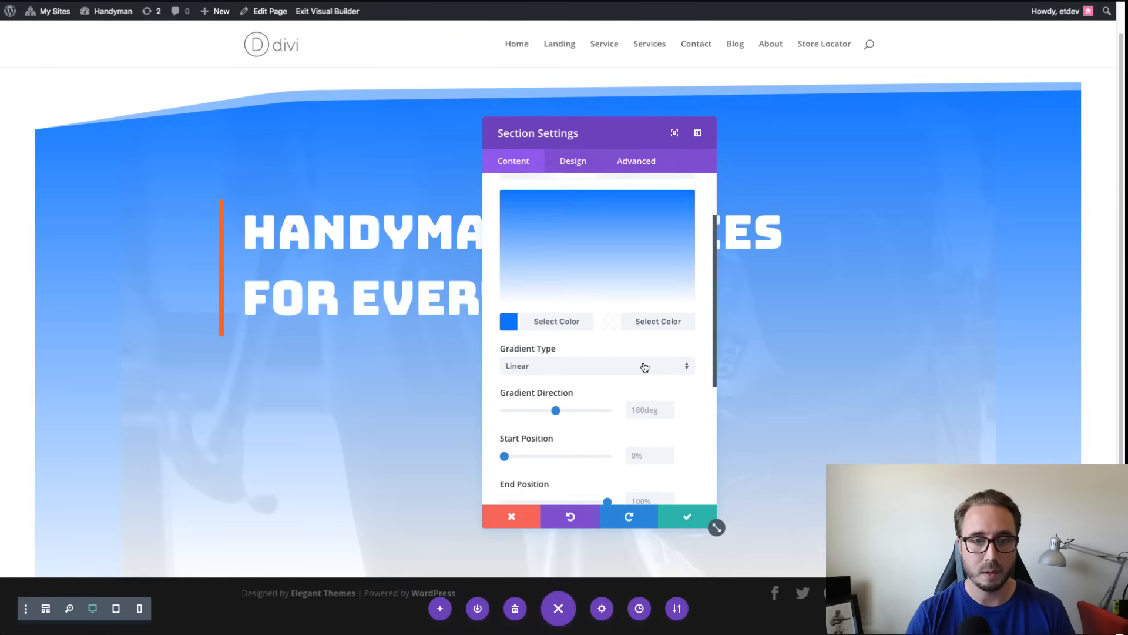
pyautogui.scroll(-2, 591, 389)
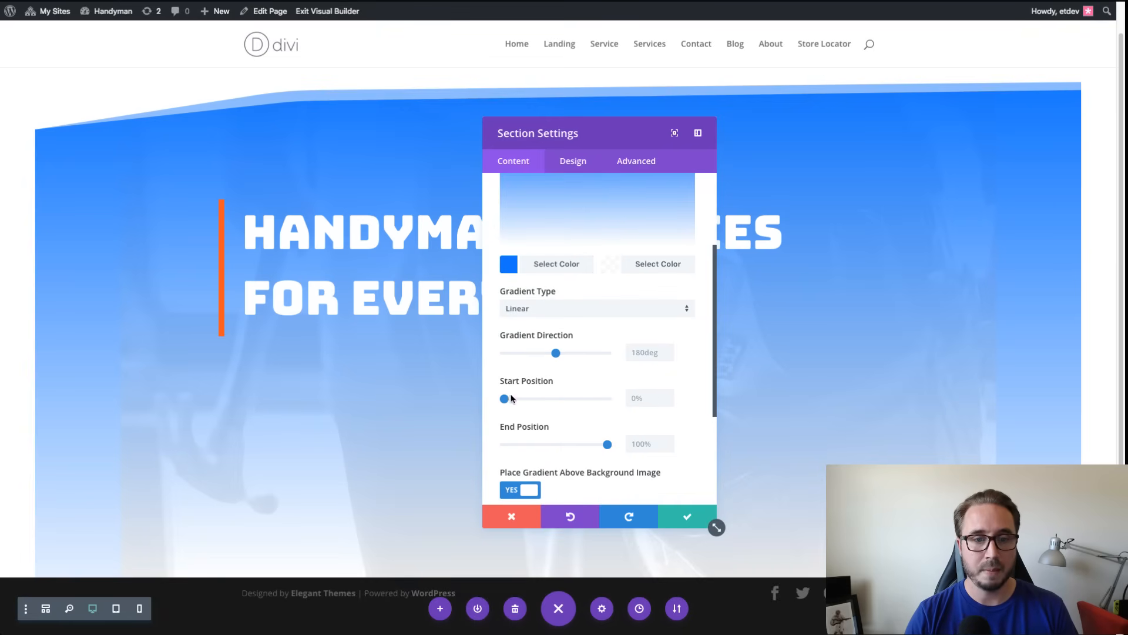
pyautogui.write('50')
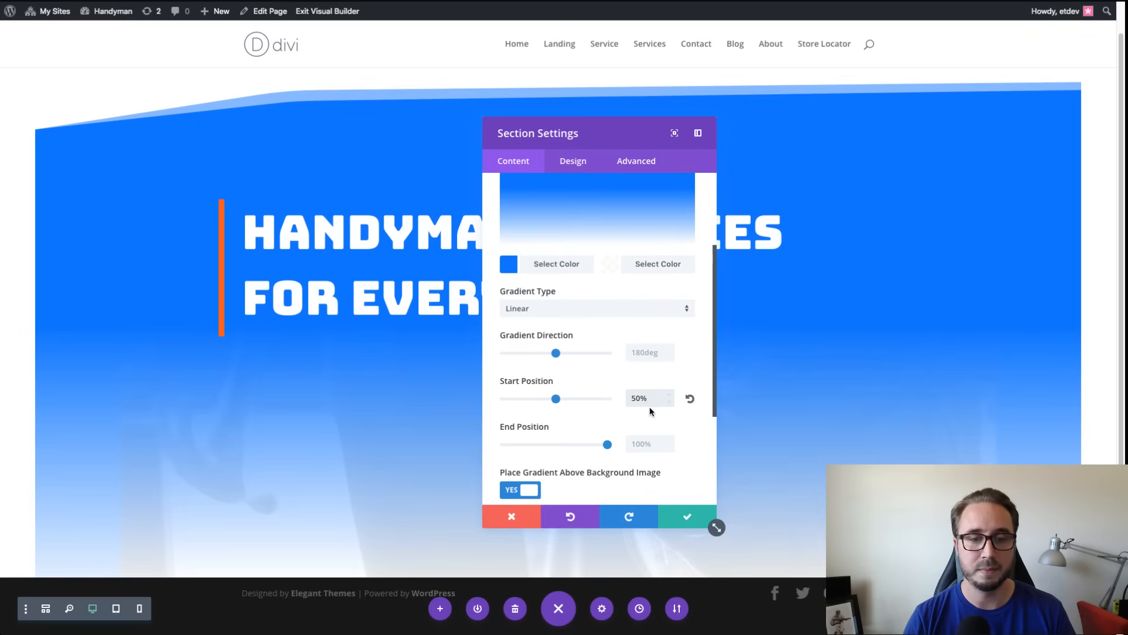
pyautogui.moveTo(608, 444); pyautogui.dragTo(497, 446)
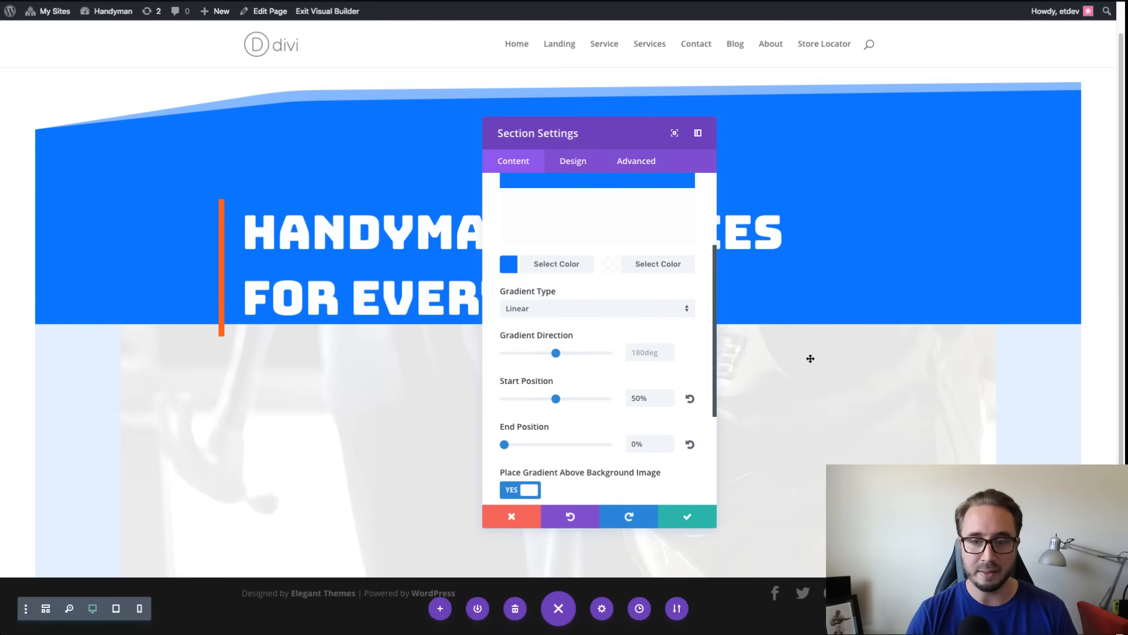
pyautogui.scroll(-1, 661, 418)
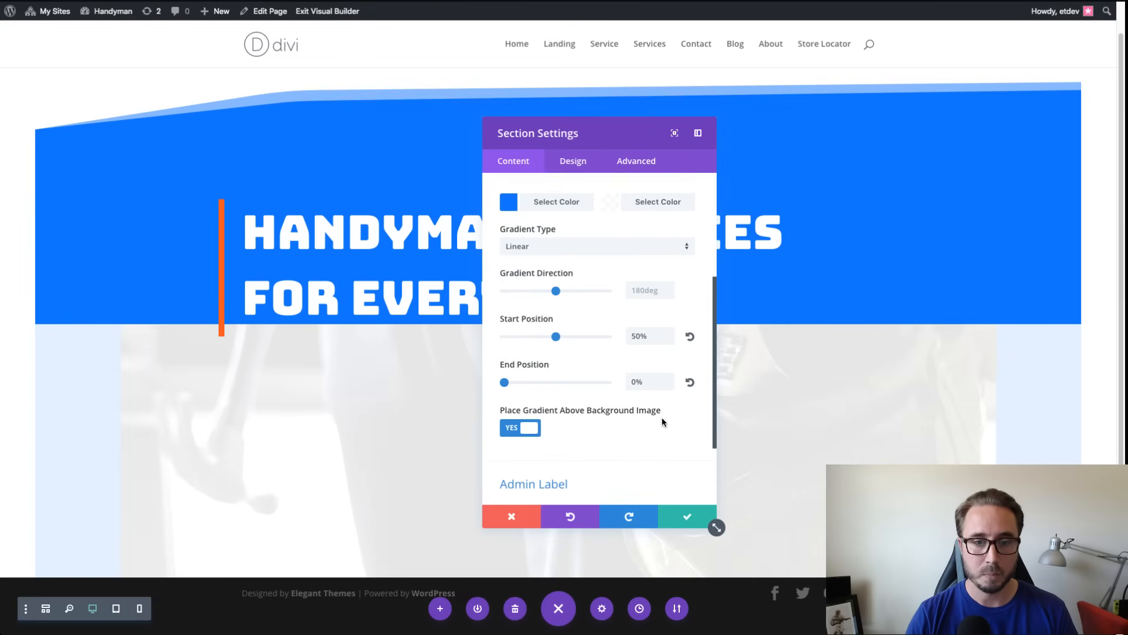
pyautogui.scroll(-1, 658, 369)
pyautogui.scroll(3, 660, 371)
pyautogui.scroll(-1, 660, 374)
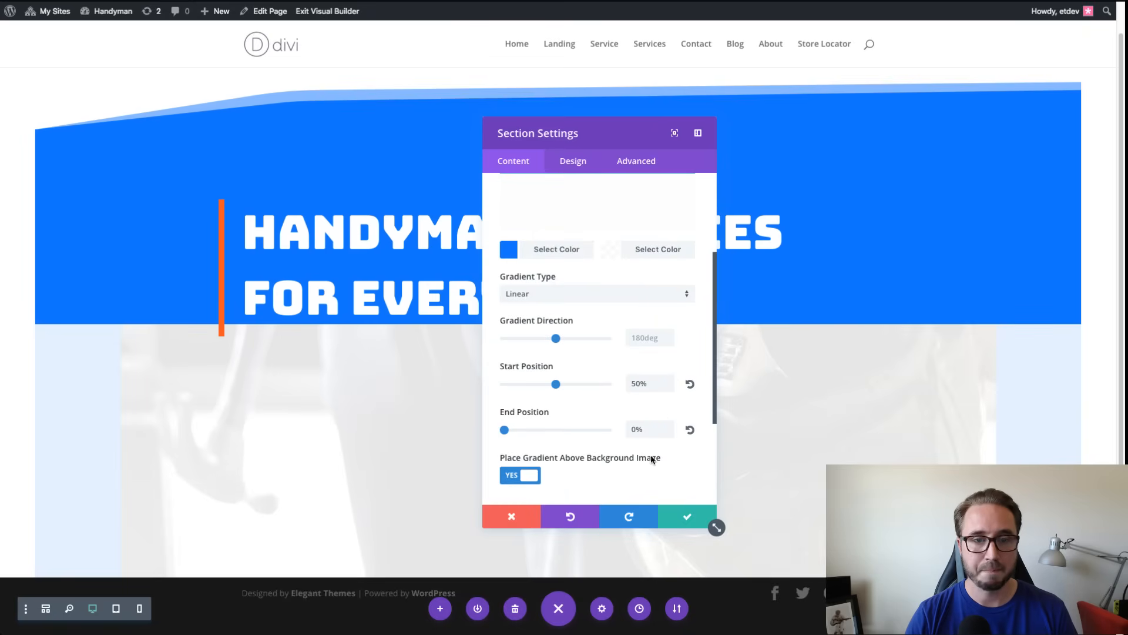
pyautogui.scroll(3, 649, 459)
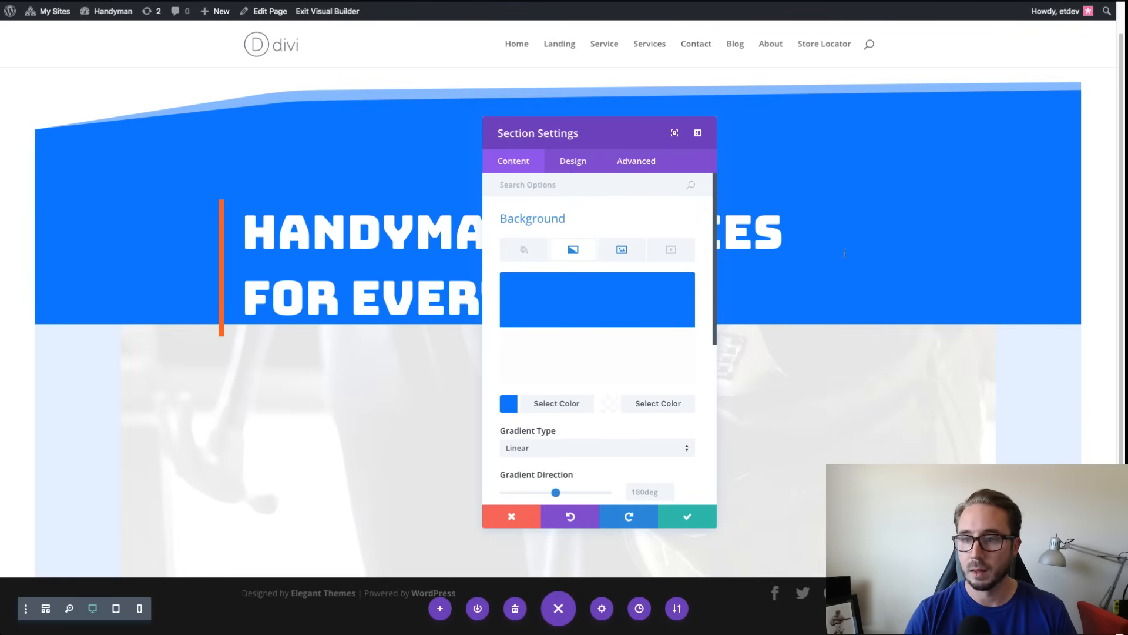
# Step: Give the header section a layered, angular bottom divider matching the top divider's shape, with a horizontal repeat of 0.5x
pyautogui.click(586, 167)
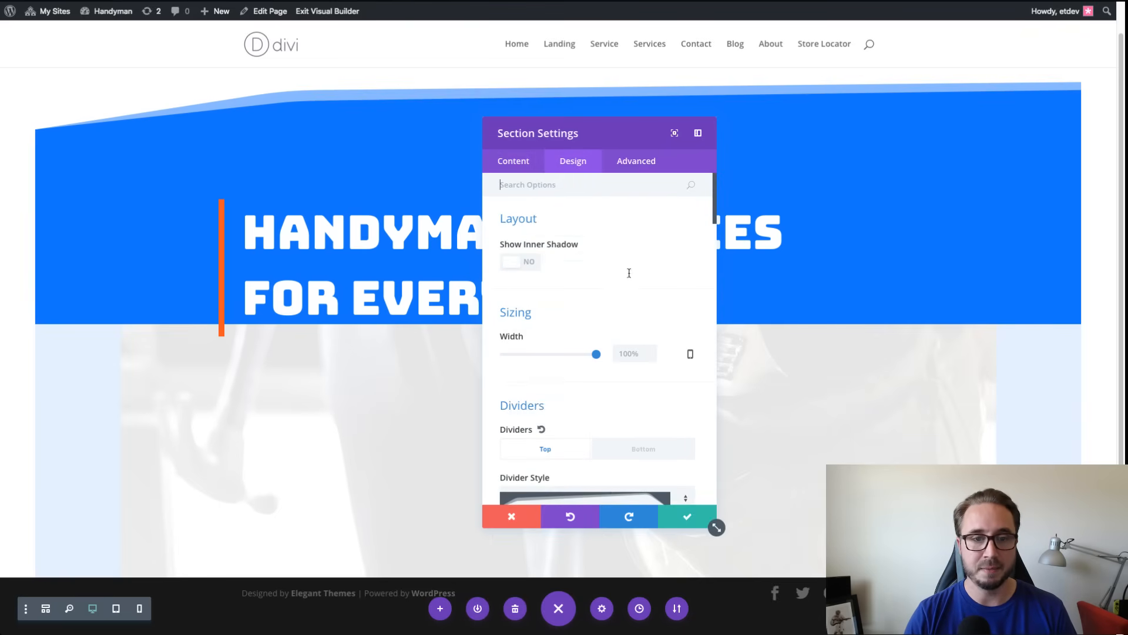
pyautogui.scroll(-1, 624, 275)
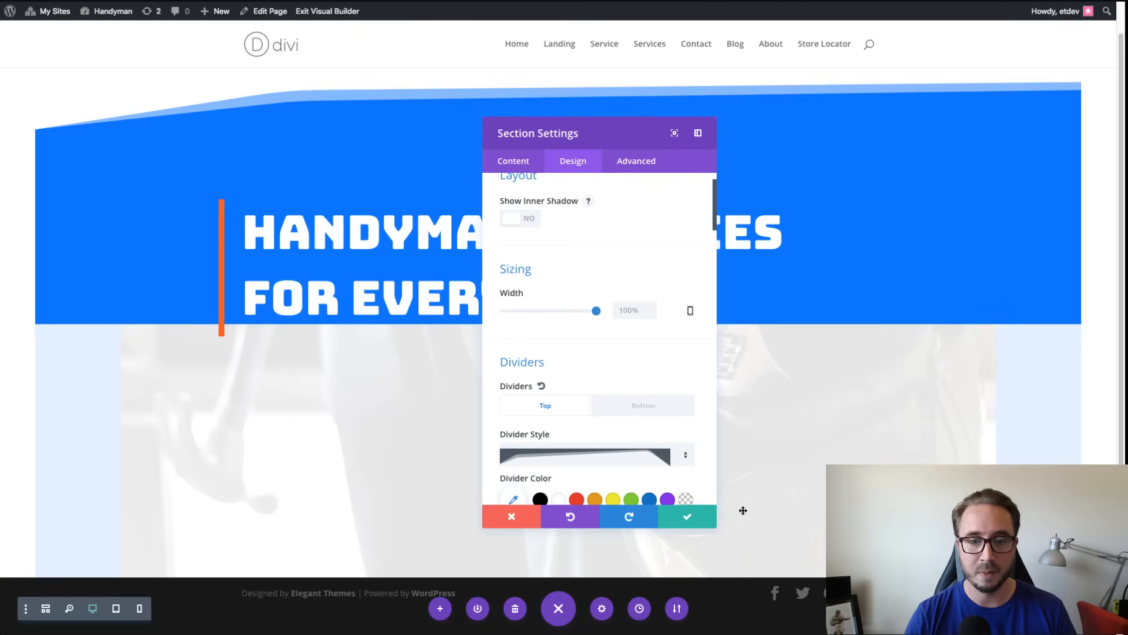
pyautogui.click(652, 414)
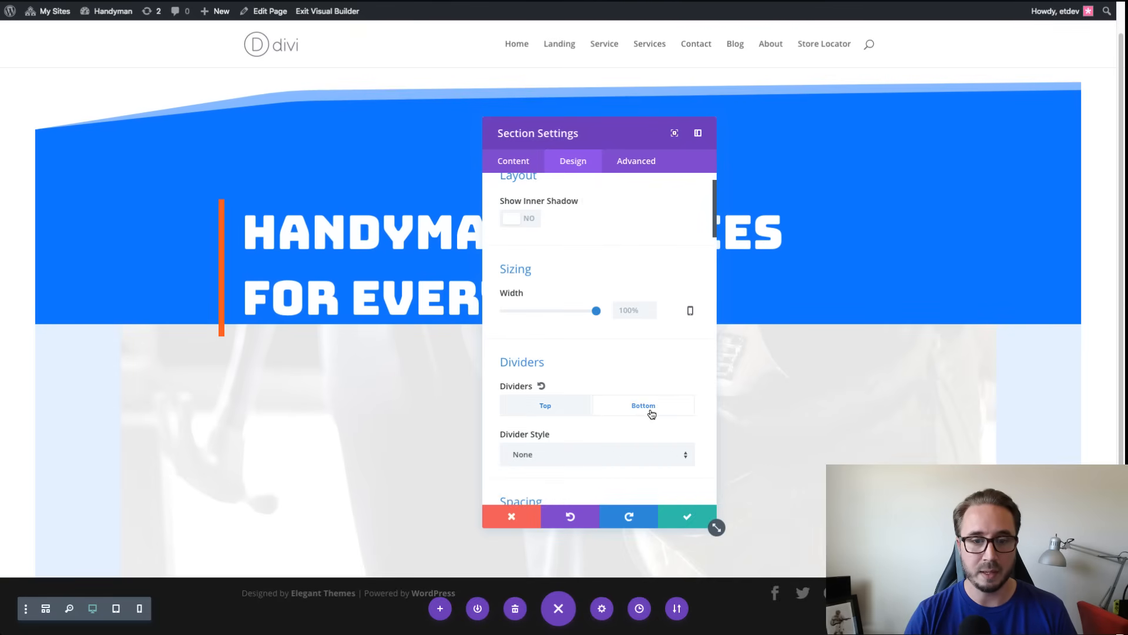
pyautogui.scroll(-2, 646, 413)
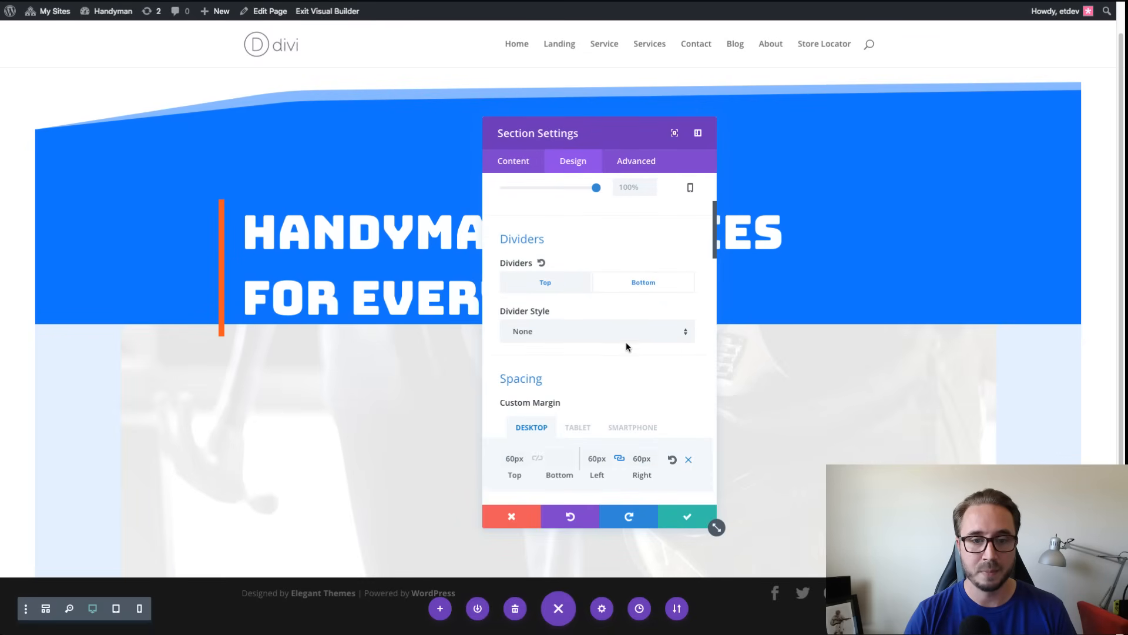
pyautogui.click(627, 341)
pyautogui.scroll(-5, 629, 347)
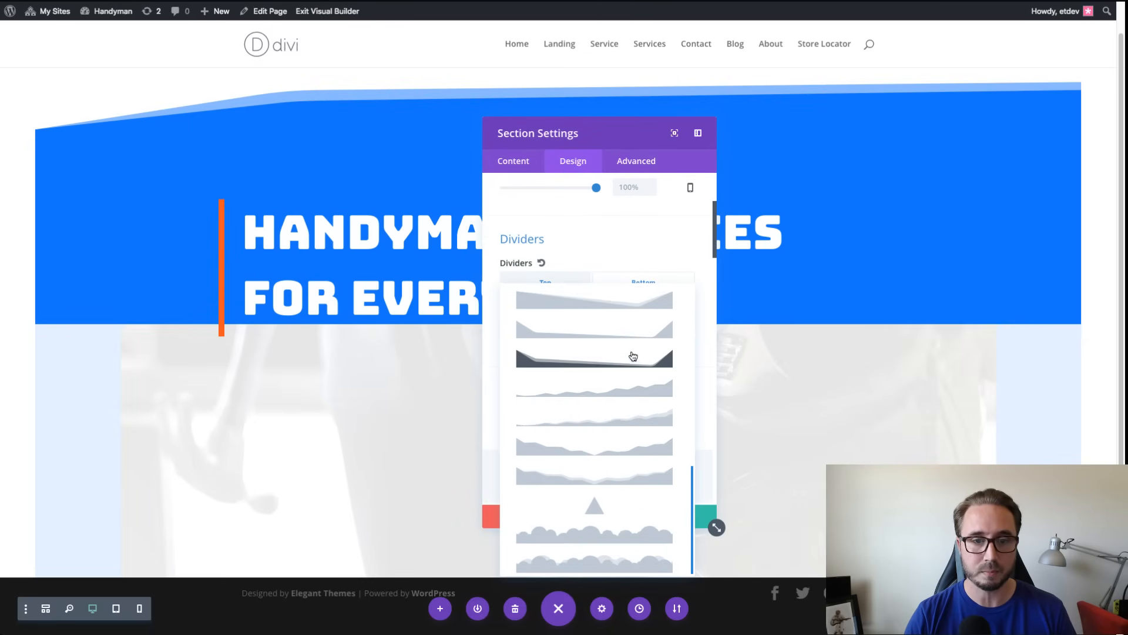
pyautogui.click(624, 368)
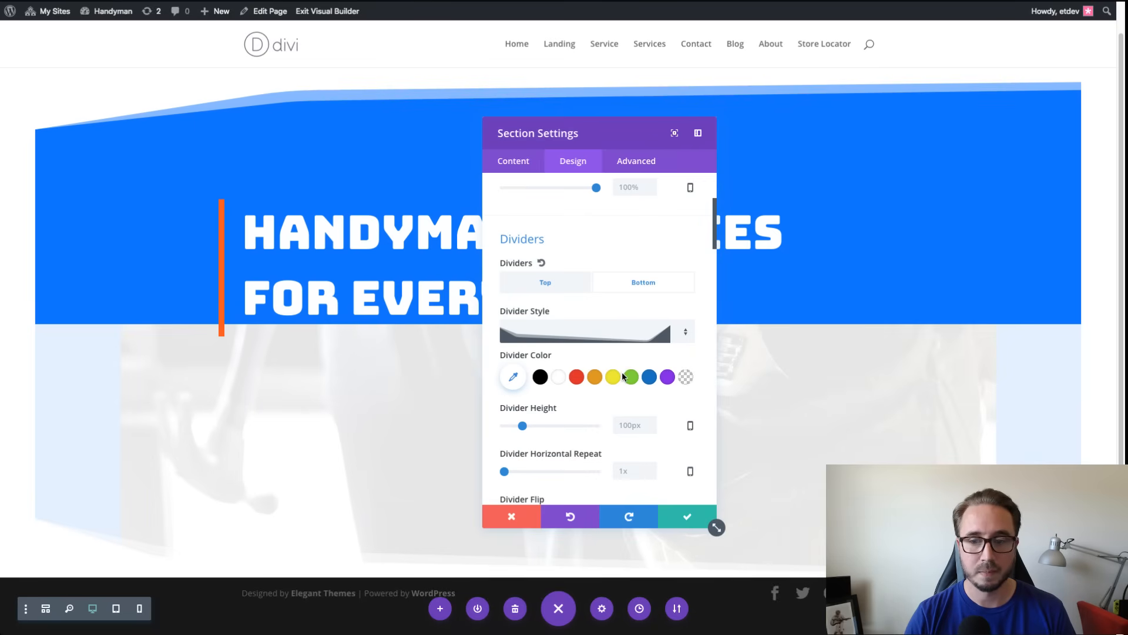
pyautogui.click(629, 333)
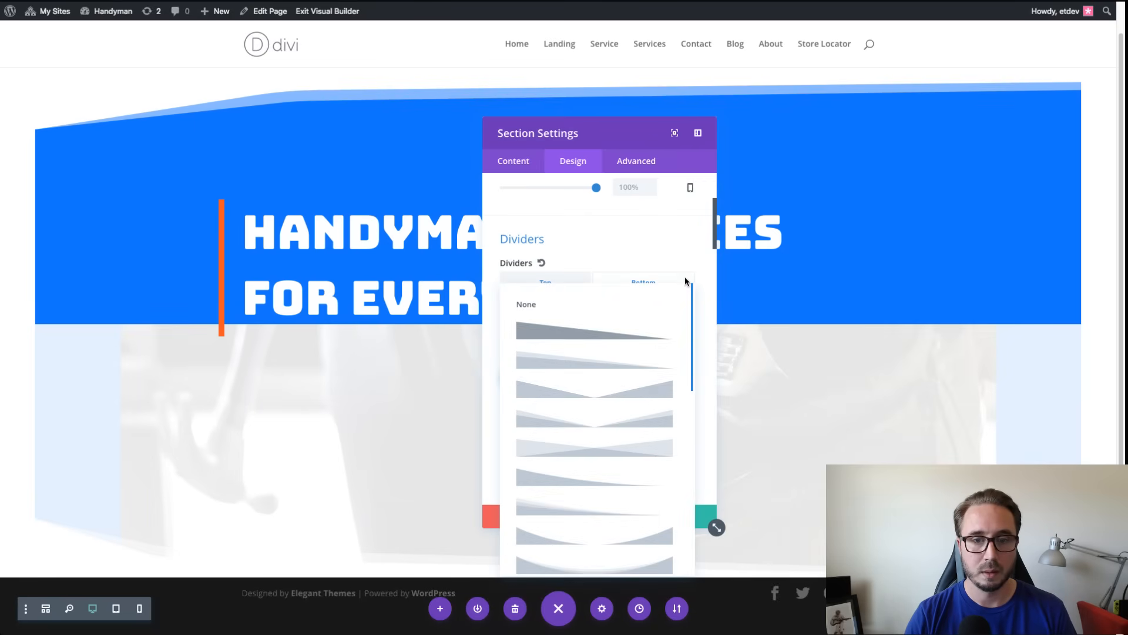
pyautogui.click(678, 259)
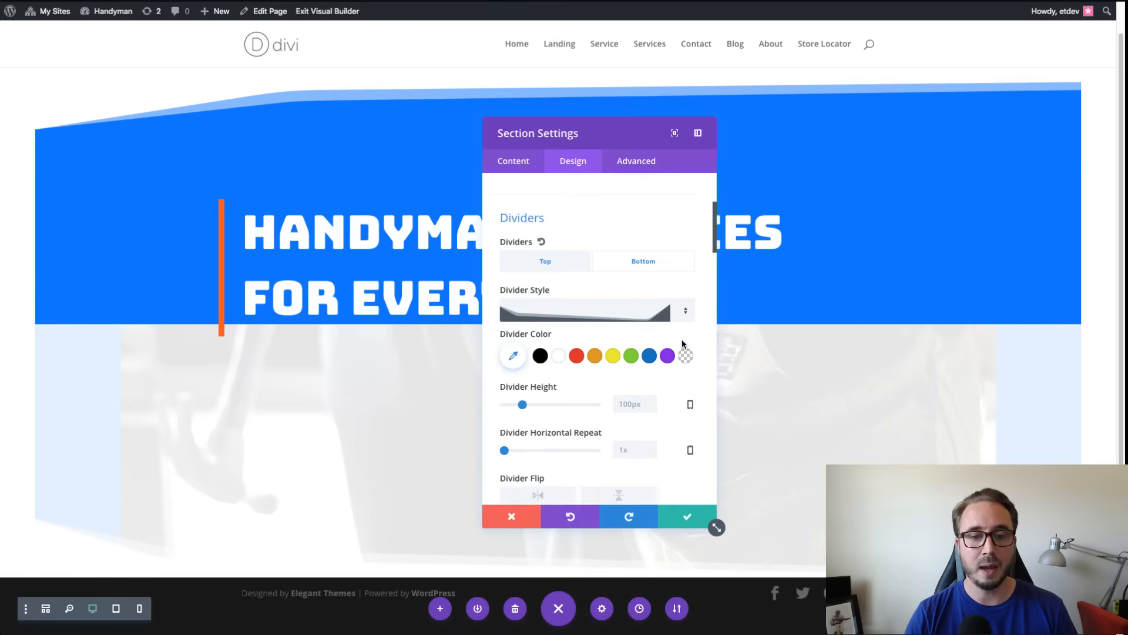
pyautogui.scroll(-1, 682, 340)
pyautogui.click(630, 426)
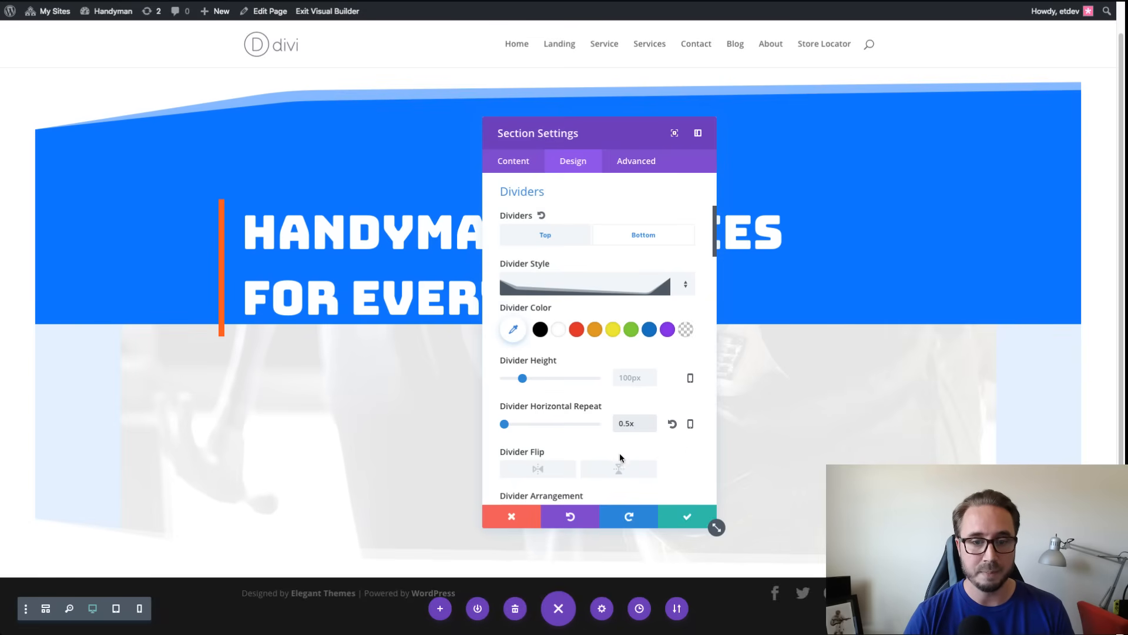
# Step: Flip the header section's bottom divider horizontally and set the section's bottom margin to 60px
pyautogui.click(545, 471)
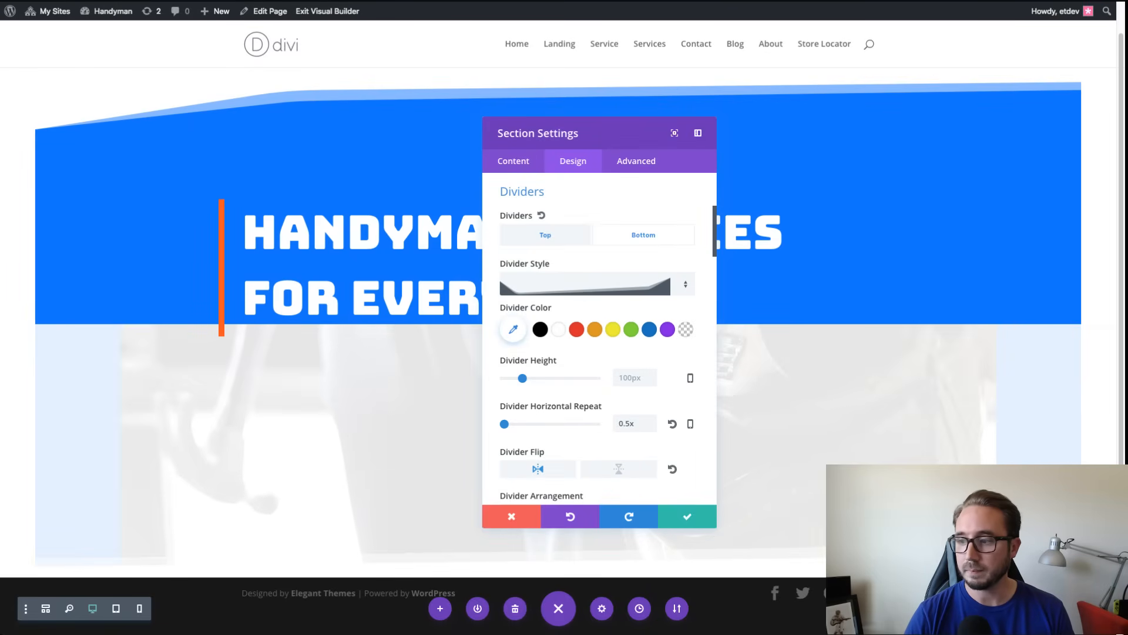
pyautogui.click(690, 516)
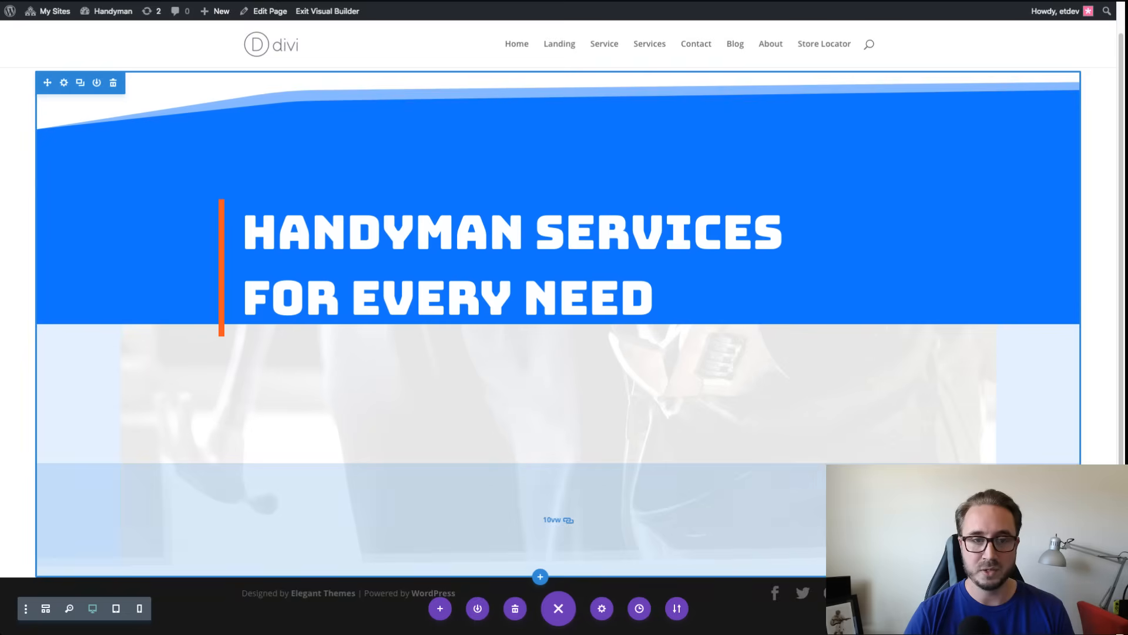
pyautogui.click(64, 85)
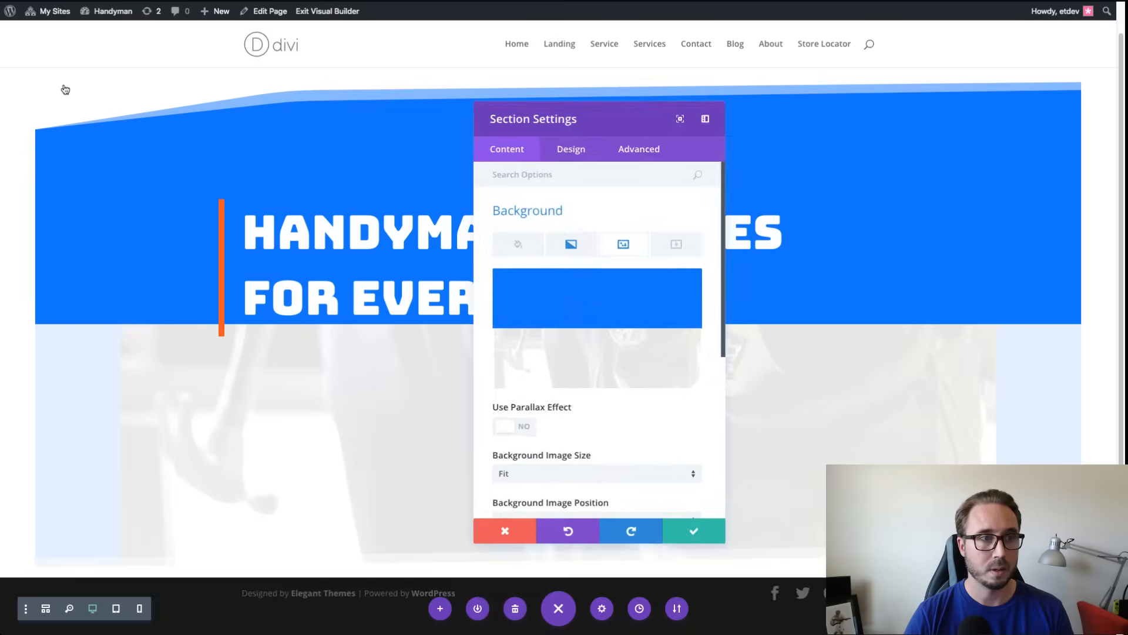
pyautogui.click(579, 167)
pyautogui.scroll(-3, 595, 248)
pyautogui.scroll(1, 575, 244)
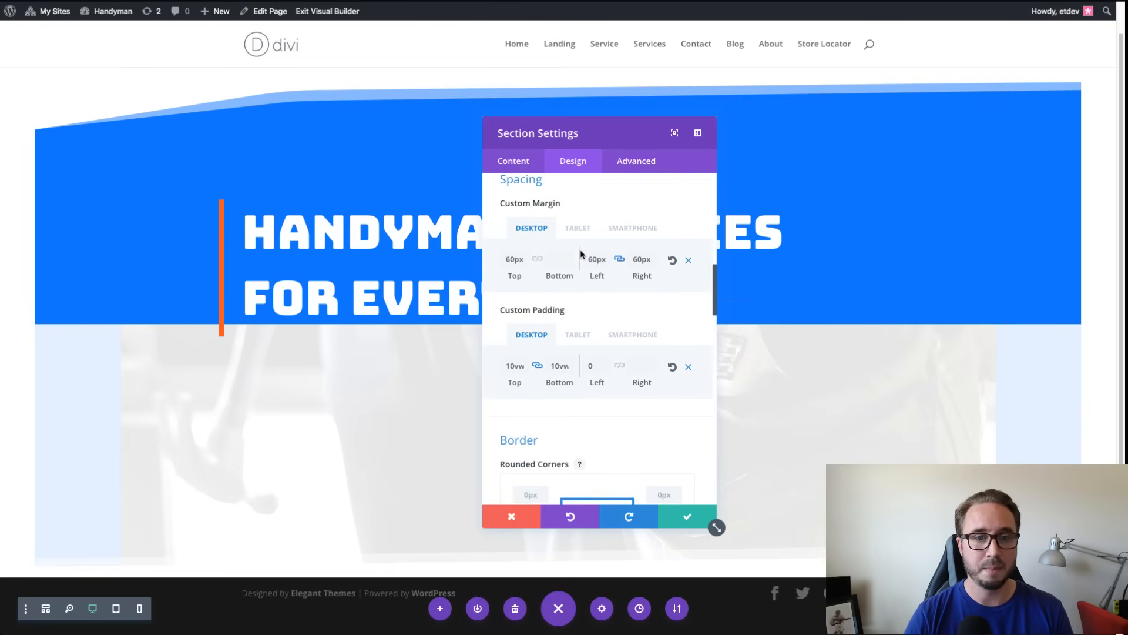
pyautogui.click(557, 283)
pyautogui.write('-1p')
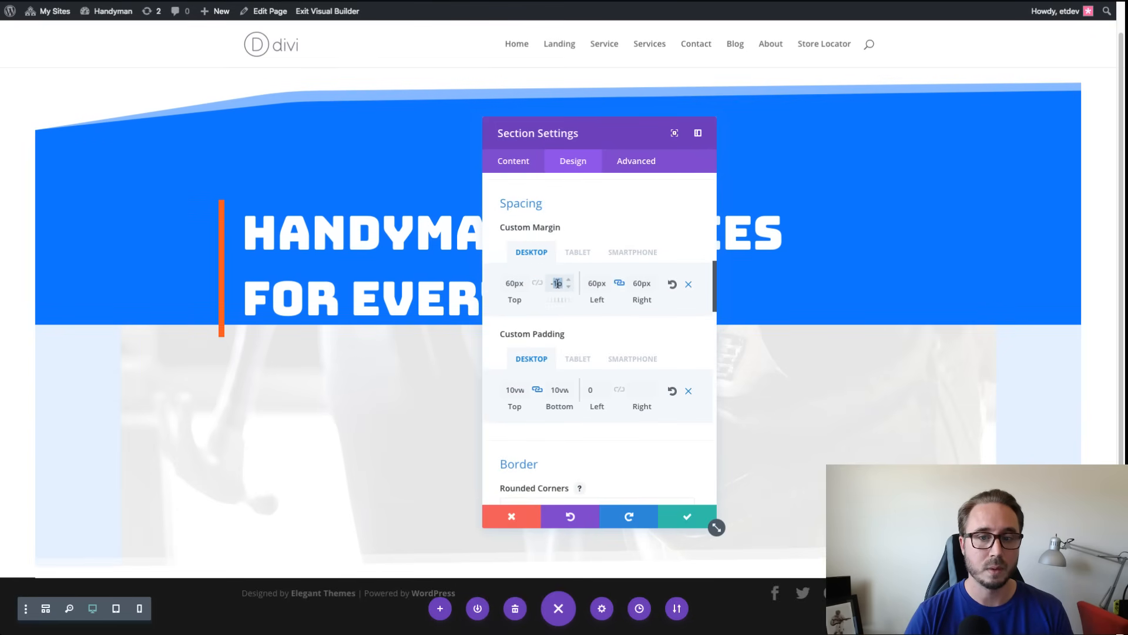
pyautogui.press('BackSpace')
pyautogui.press('BackSpace')
pyautogui.write('60')
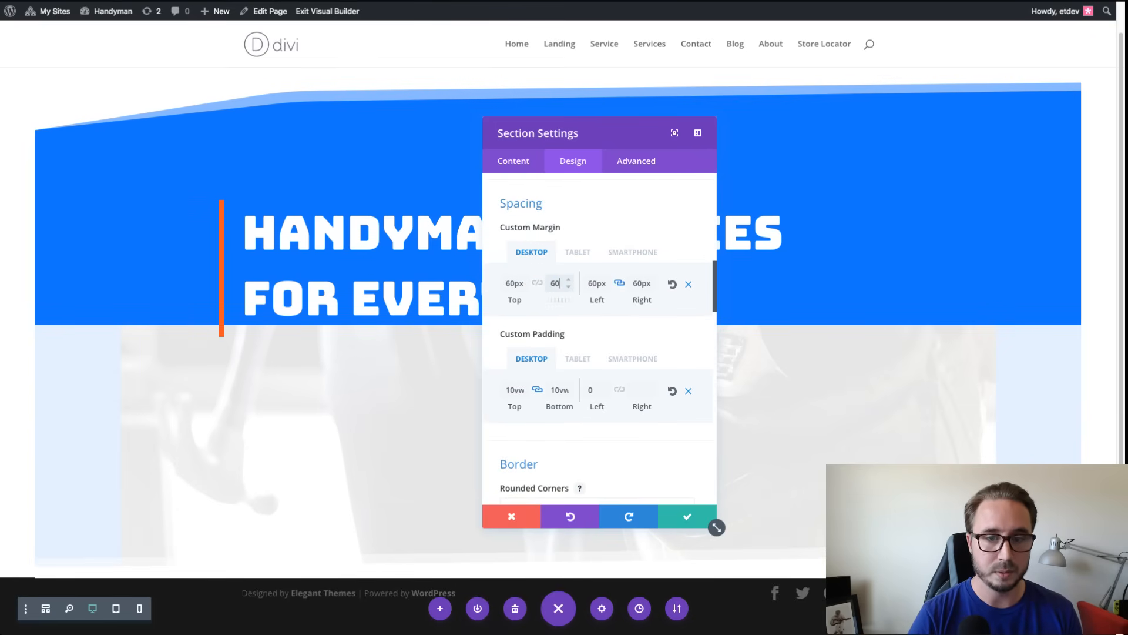
pyautogui.click(687, 515)
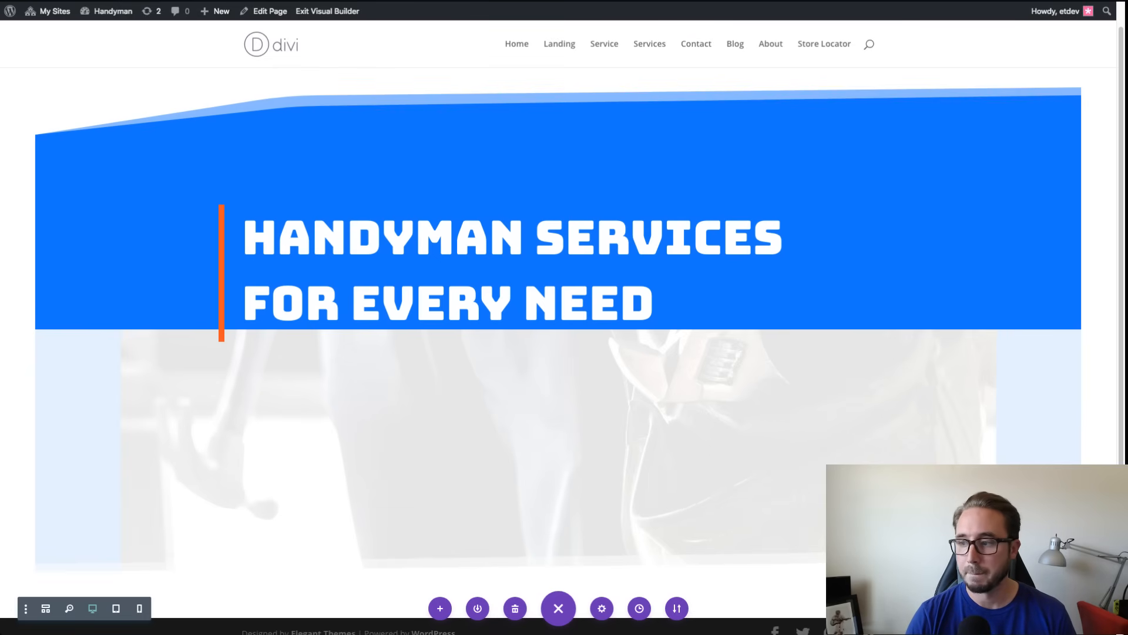
# Step: Replace the header title text with "FIND A HANDYMAN NEAR YOU"
pyautogui.click(649, 243)
pyautogui.click(641, 297)
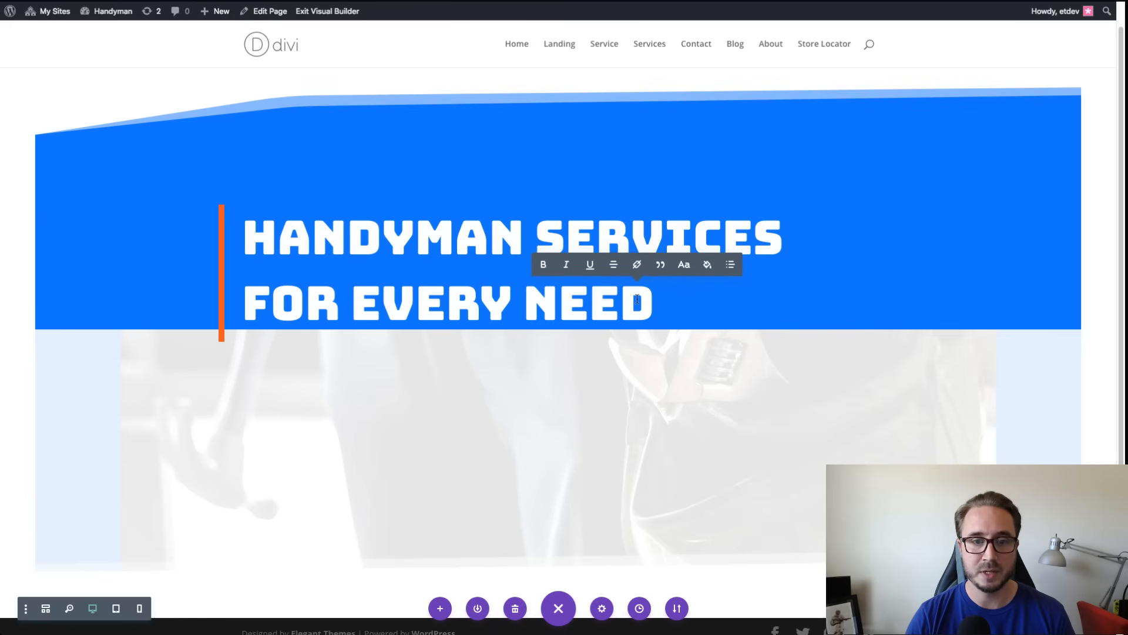
pyautogui.press('BackSpace')
pyautogui.press('BackSpace')
pyautogui.press('BackSpace')
pyautogui.press('BackSpace')
pyautogui.press('BackSpace')
pyautogui.press('BackSpace')
pyautogui.press('BackSpace')
pyautogui.press('BackSpace')
pyautogui.press('BackSpace')
pyautogui.press('BackSpace')
pyautogui.press('BackSpace')
pyautogui.press('BackSpace')
pyautogui.press('BackSpace')
pyautogui.press('BackSpace')
pyautogui.press('BackSpace')
pyautogui.press('BackSpace')
pyautogui.press('BackSpace')
pyautogui.press('BackSpace')
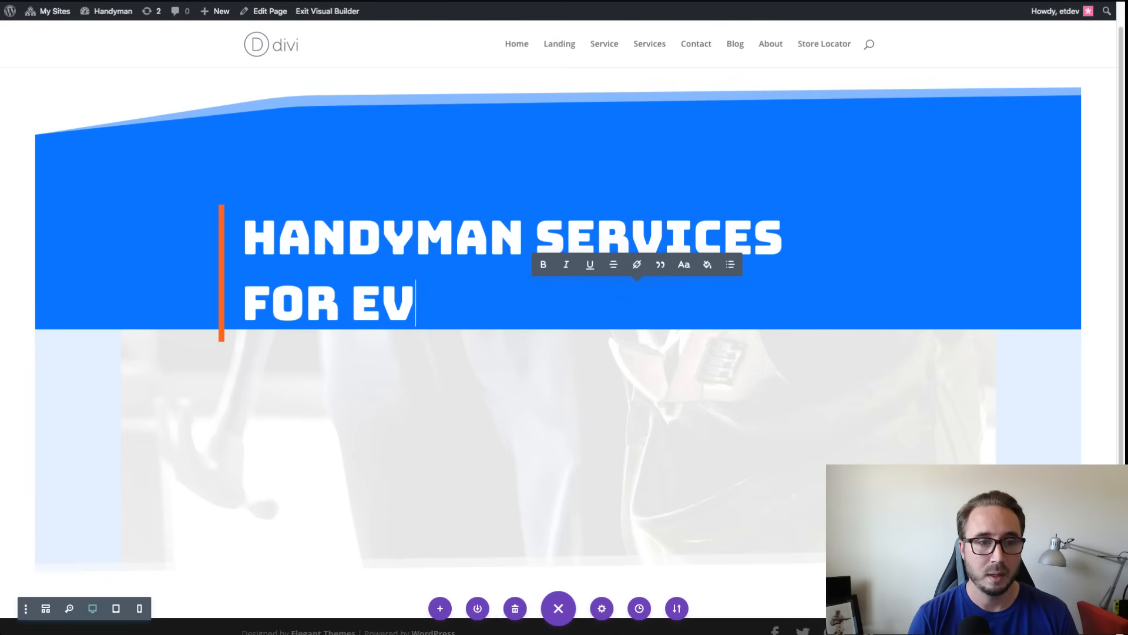
pyautogui.press('BackSpace')
pyautogui.press('BackSpace')
pyautogui.press('BackSpace')
pyautogui.press('BackSpace')
pyautogui.press('BackSpace')
pyautogui.press('BackSpace')
pyautogui.press('BackSpace')
pyautogui.press('BackSpace')
pyautogui.press('BackSpace')
pyautogui.press('BackSpace')
pyautogui.press('BackSpace')
pyautogui.press('BackSpace')
pyautogui.press('BackSpace')
pyautogui.press('BackSpace')
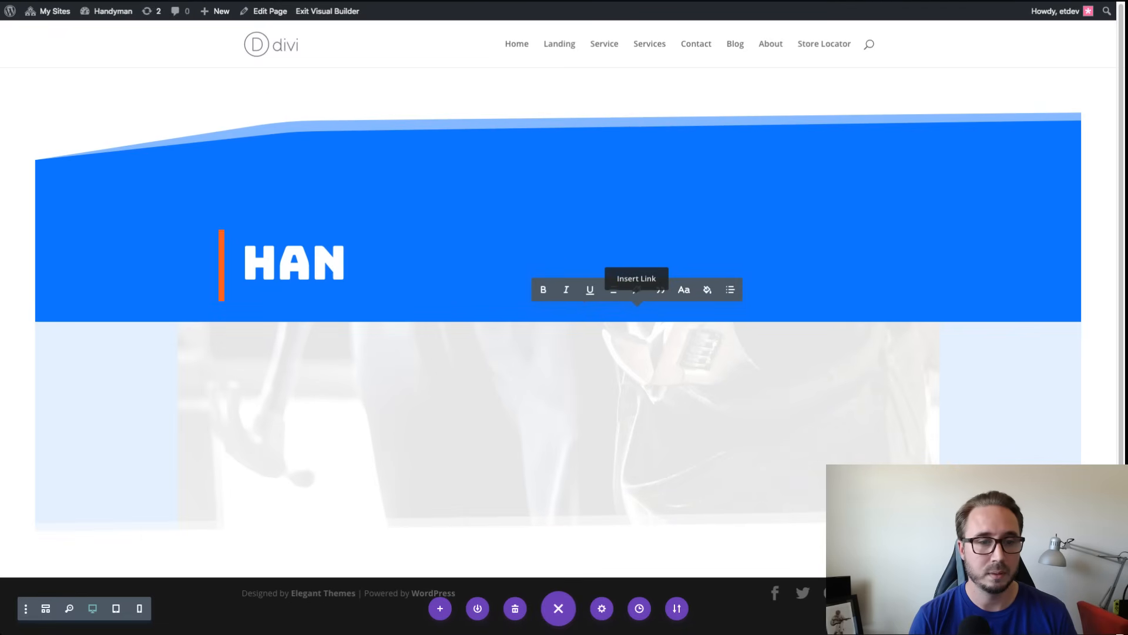
pyautogui.write('FIND A')
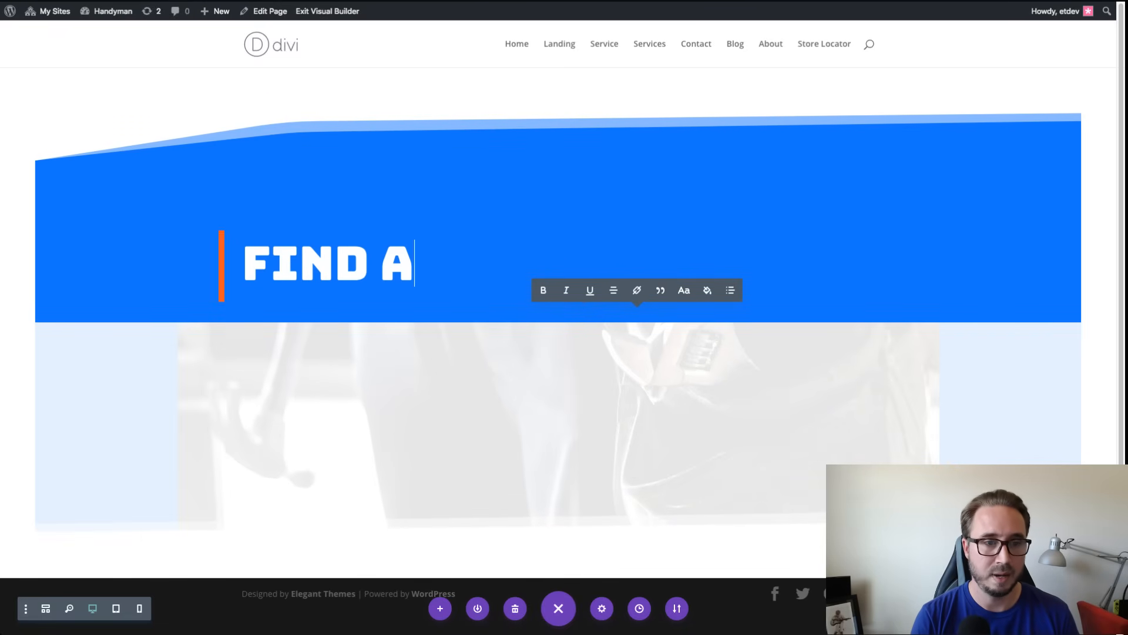
pyautogui.write(' HANDYMAN ')
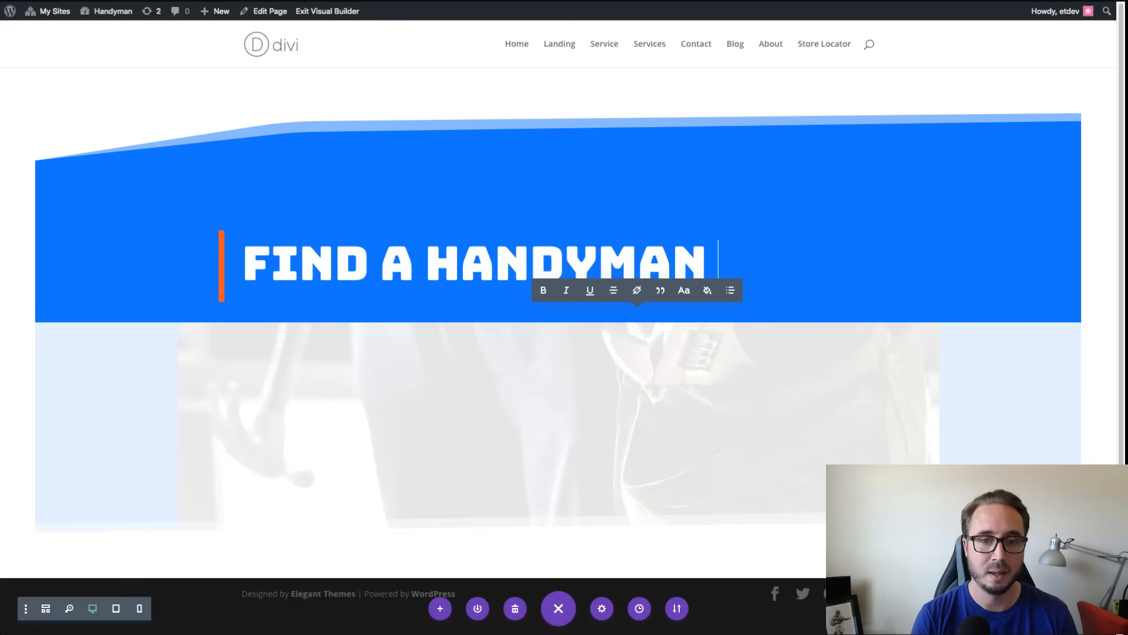
pyautogui.write('NEAR YOU')
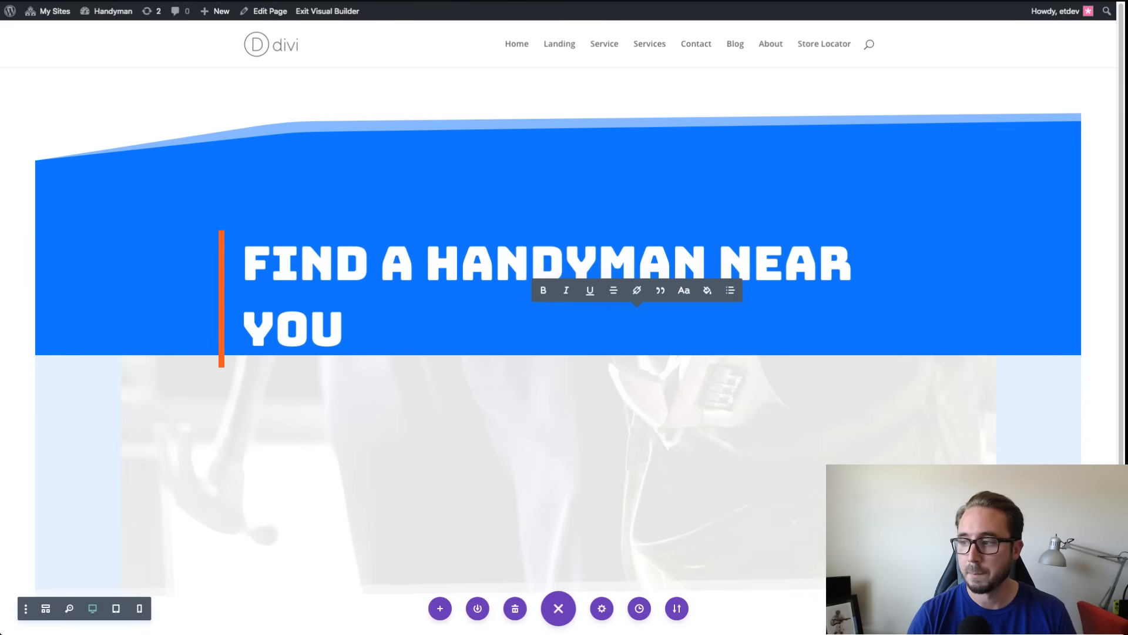
pyautogui.click(850, 372)
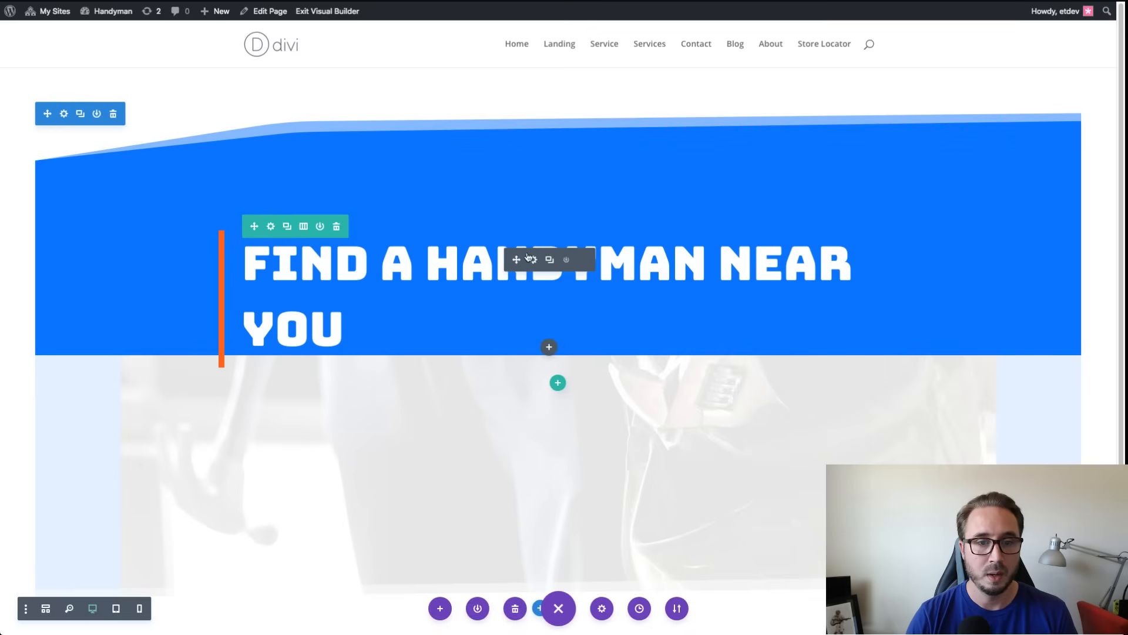
# Step: Add a single-column row below the title containing a Text module with its placeholder content
pyautogui.click(558, 385)
pyautogui.click(489, 251)
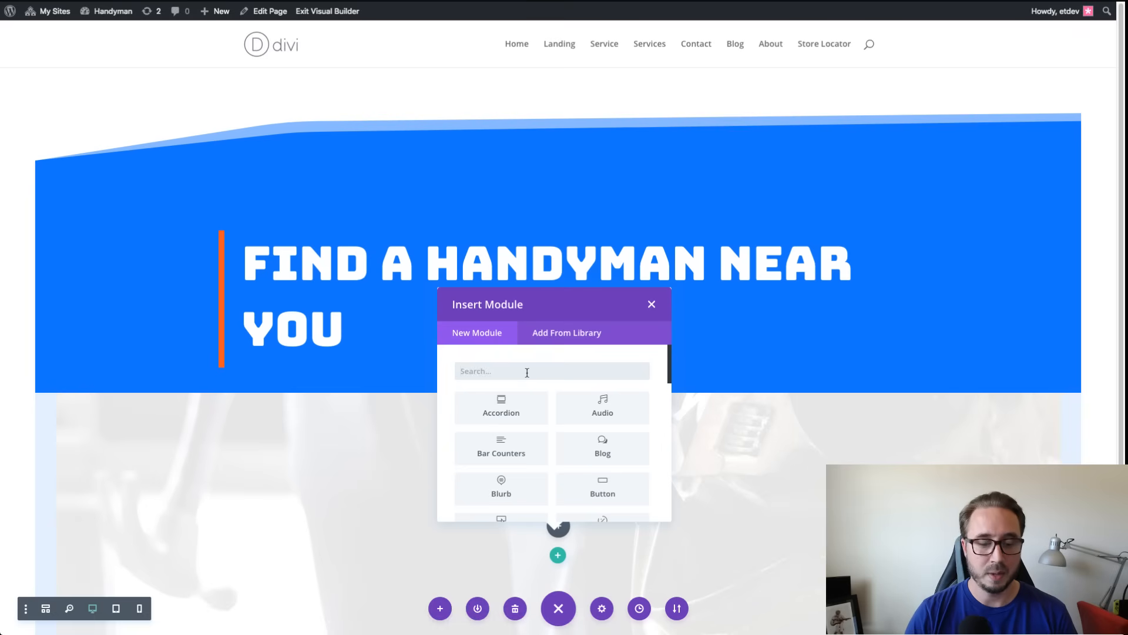
pyautogui.write('text')
pyautogui.press('Return')
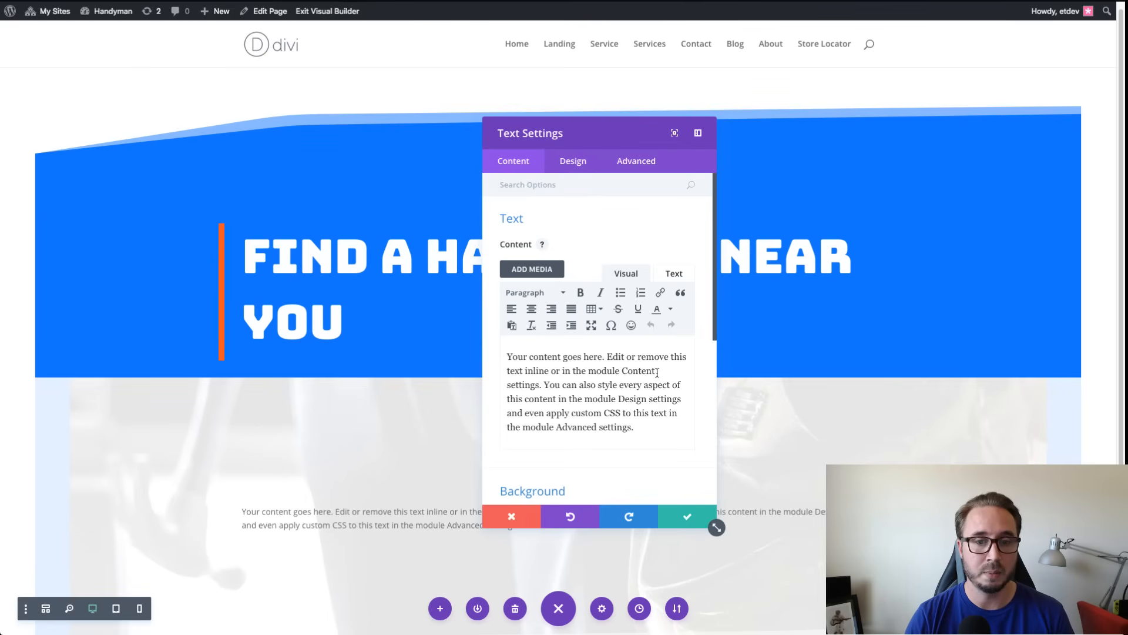
pyautogui.click(683, 518)
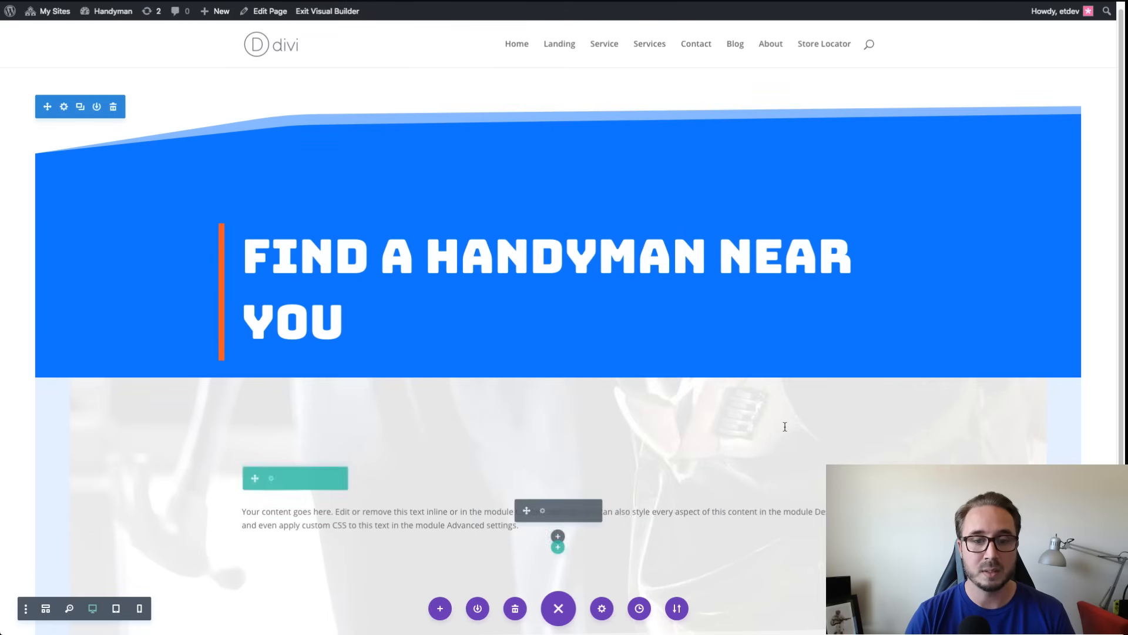
# Step: Open the page in the back-end editor and clear the placeholder content from the new Text module
pyautogui.scroll(-1, 846, 377)
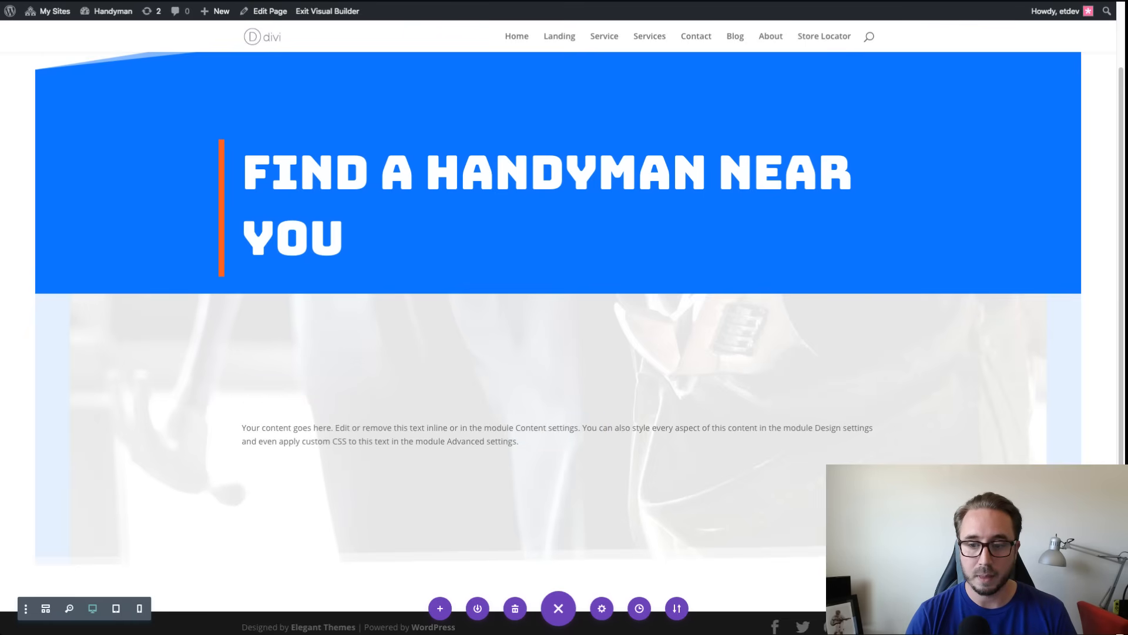
pyautogui.click(275, 13)
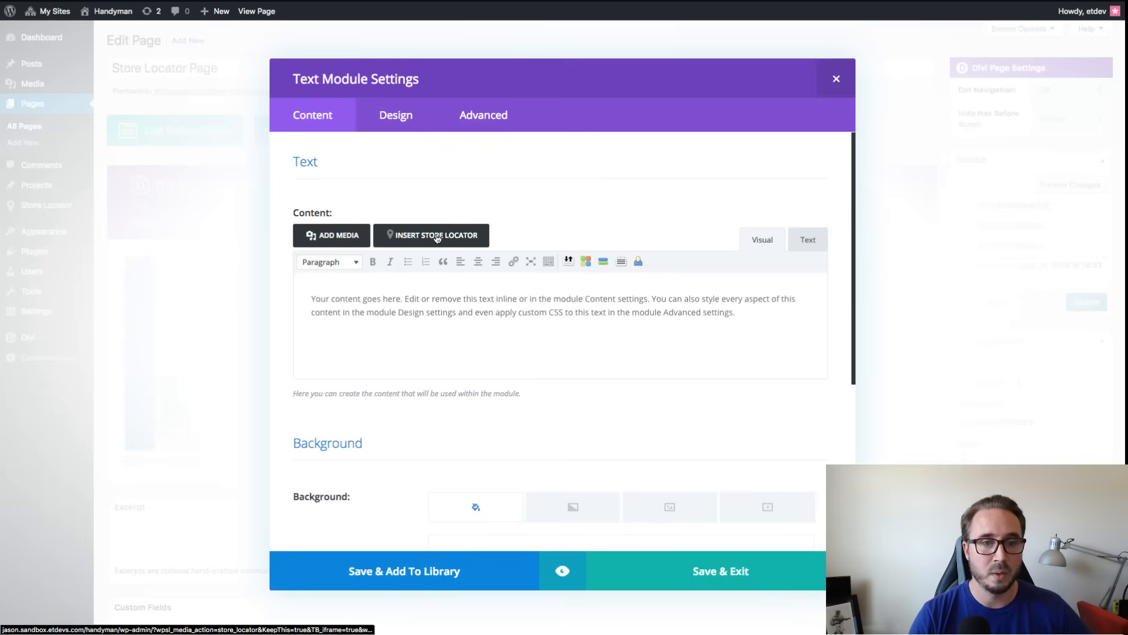
pyautogui.moveTo(737, 313); pyautogui.dragTo(276, 292)
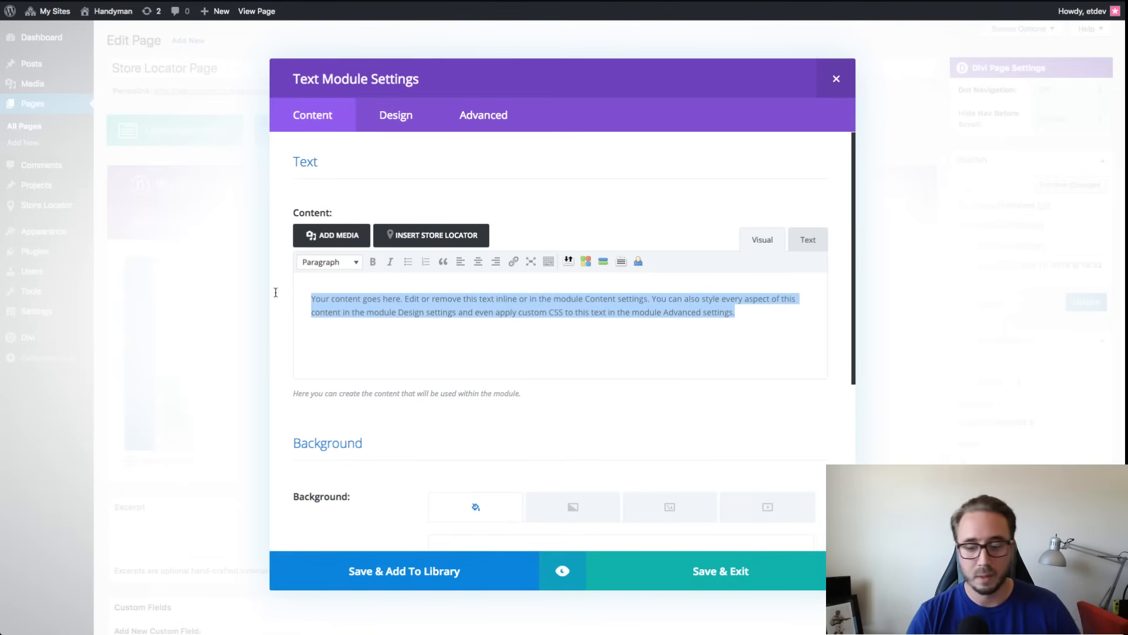
pyautogui.press('BackSpace')
# Step: Insert the store locator shortcode with the default template, roadmap map type, auto-locate, dark-orange start marker and dark-blue store marker, and save the module
pyautogui.click(411, 235)
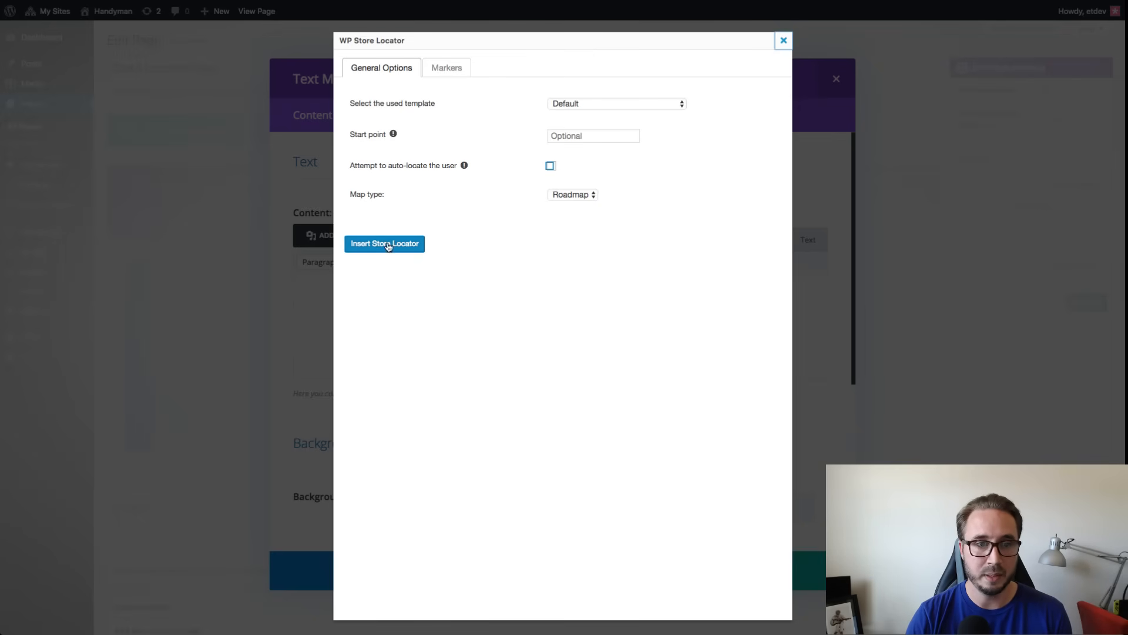
pyautogui.click(447, 73)
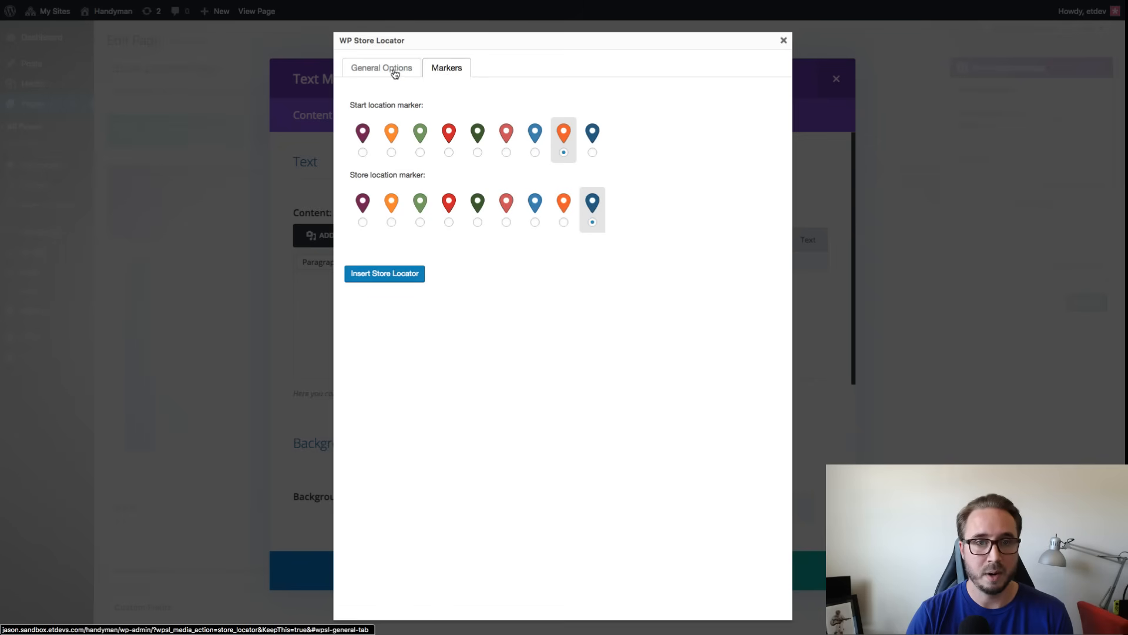
pyautogui.click(391, 70)
pyautogui.click(395, 244)
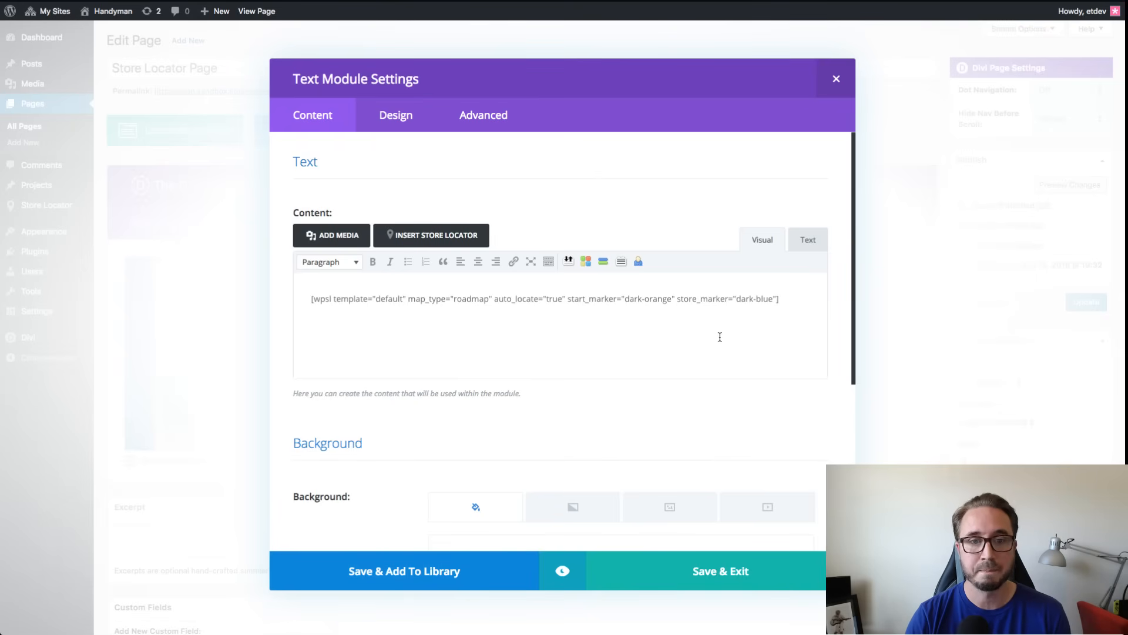
pyautogui.click(714, 574)
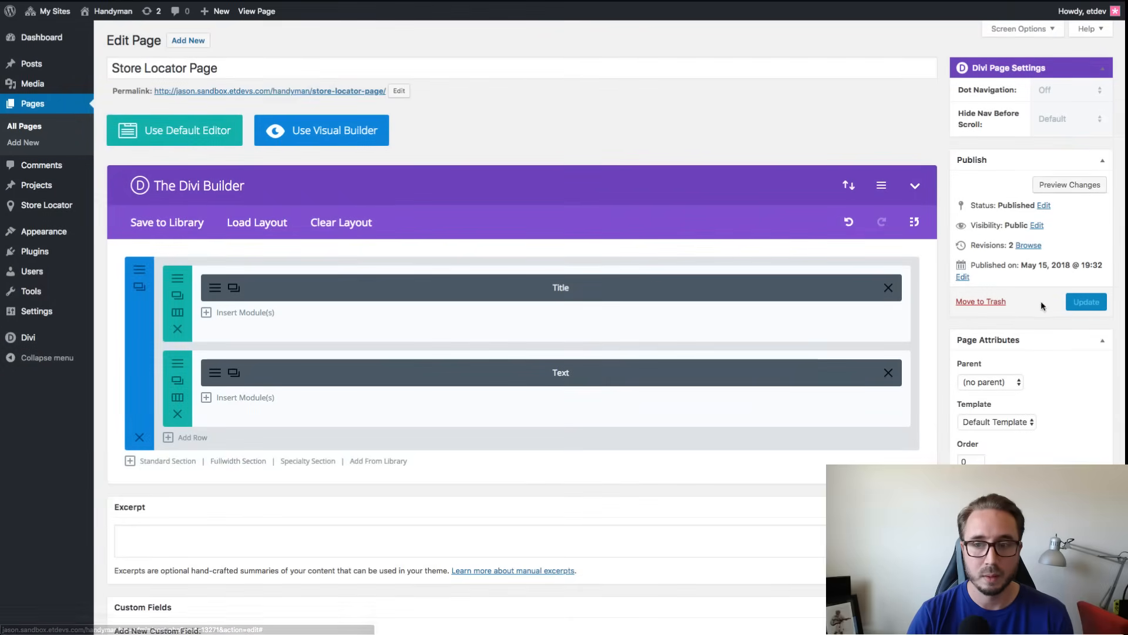
# Step: Reopen the page in the Visual Builder and view the embedded store locator below the title
pyautogui.click(356, 140)
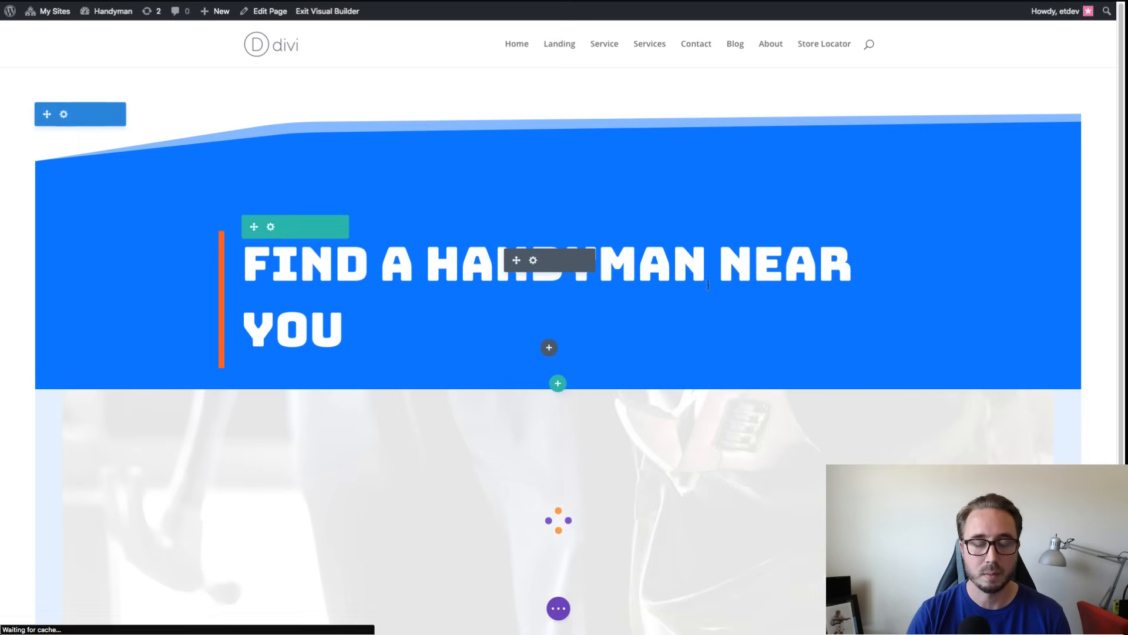
pyautogui.scroll(-5, 118, 244)
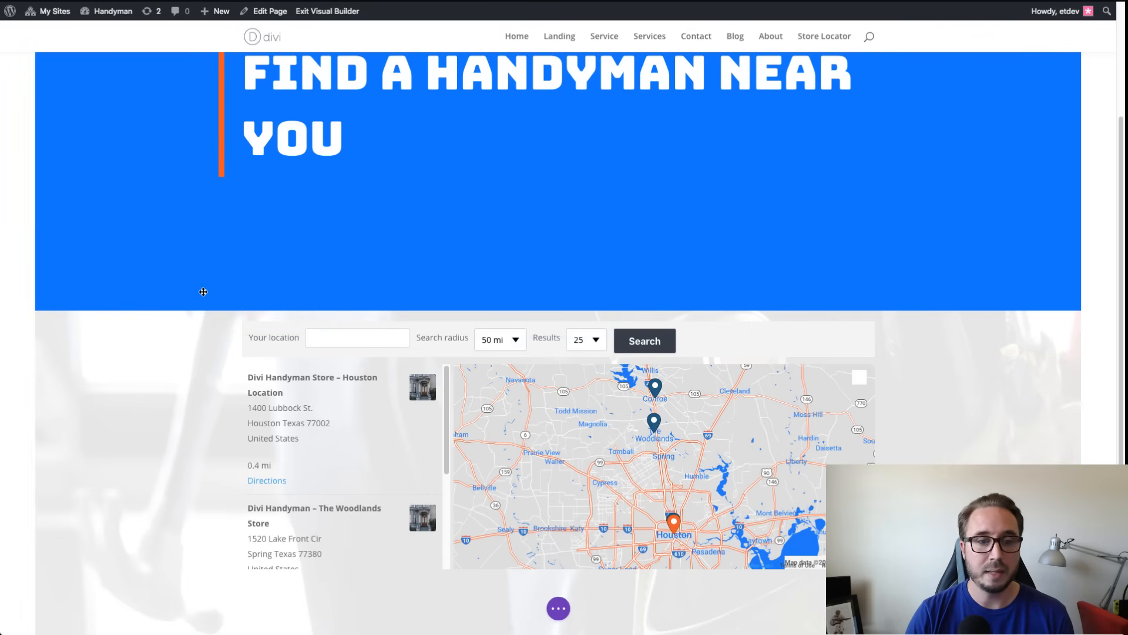
pyautogui.scroll(-1, 176, 299)
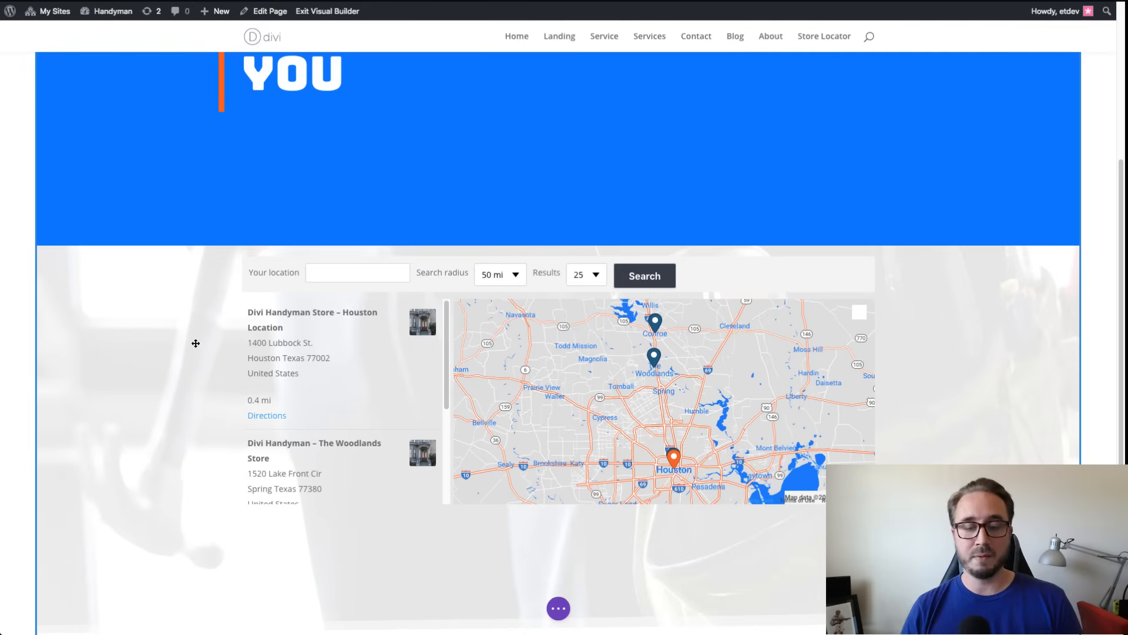
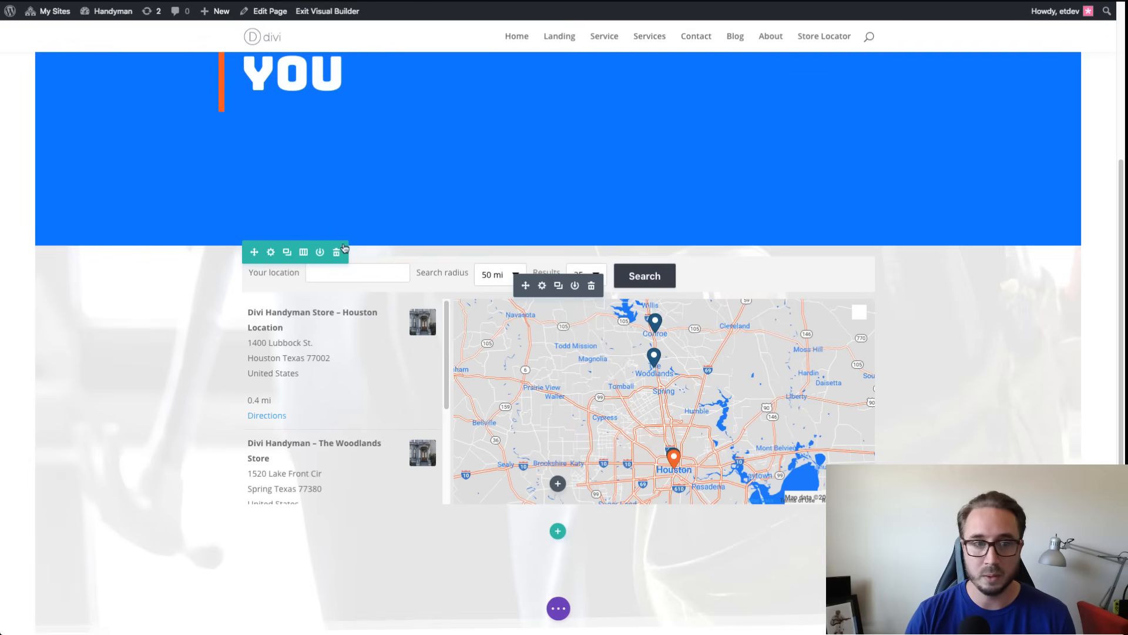
# Step: Set the store locator row's custom padding to 0px top, bottom and left, and 3% right
pyautogui.click(270, 253)
pyautogui.scroll(-1, 640, 293)
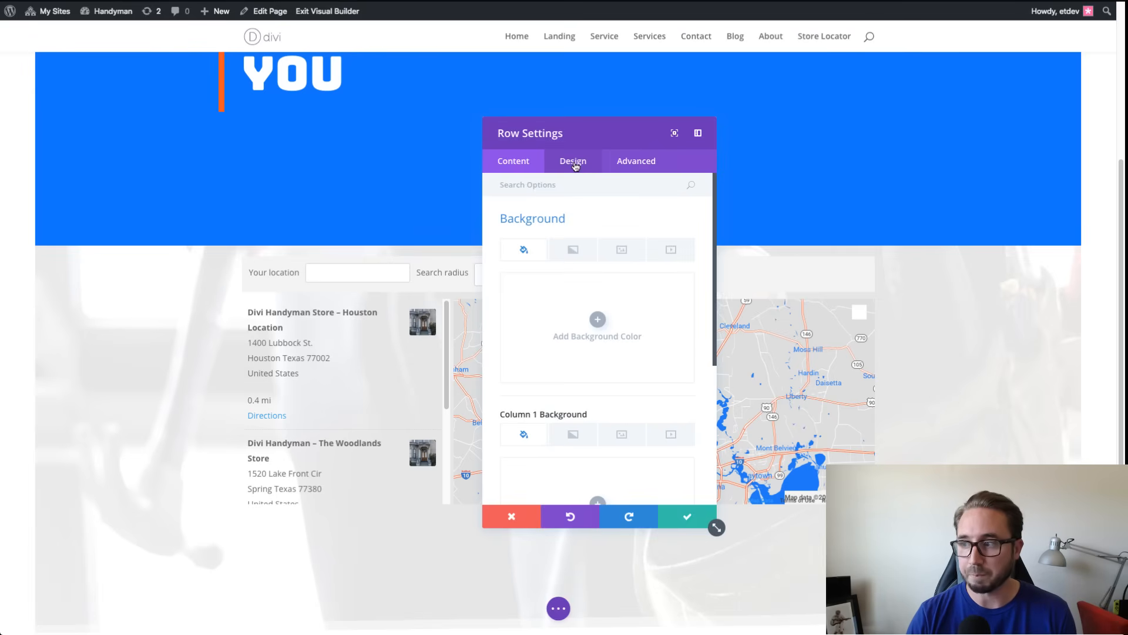
pyautogui.click(575, 166)
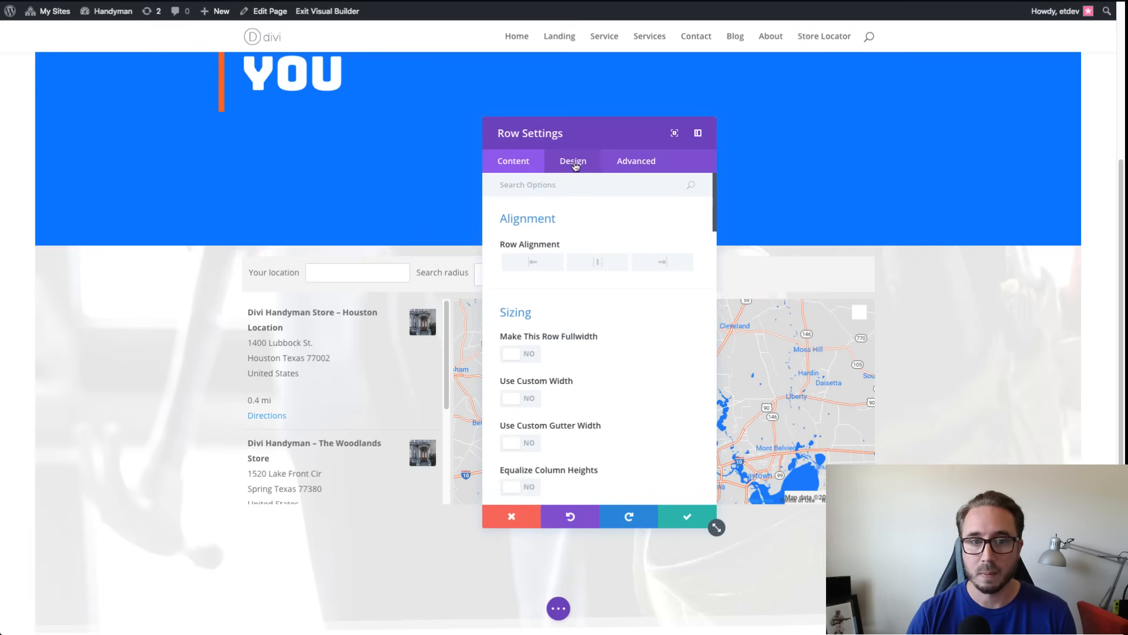
pyautogui.scroll(-2, 640, 412)
pyautogui.scroll(-2, 633, 386)
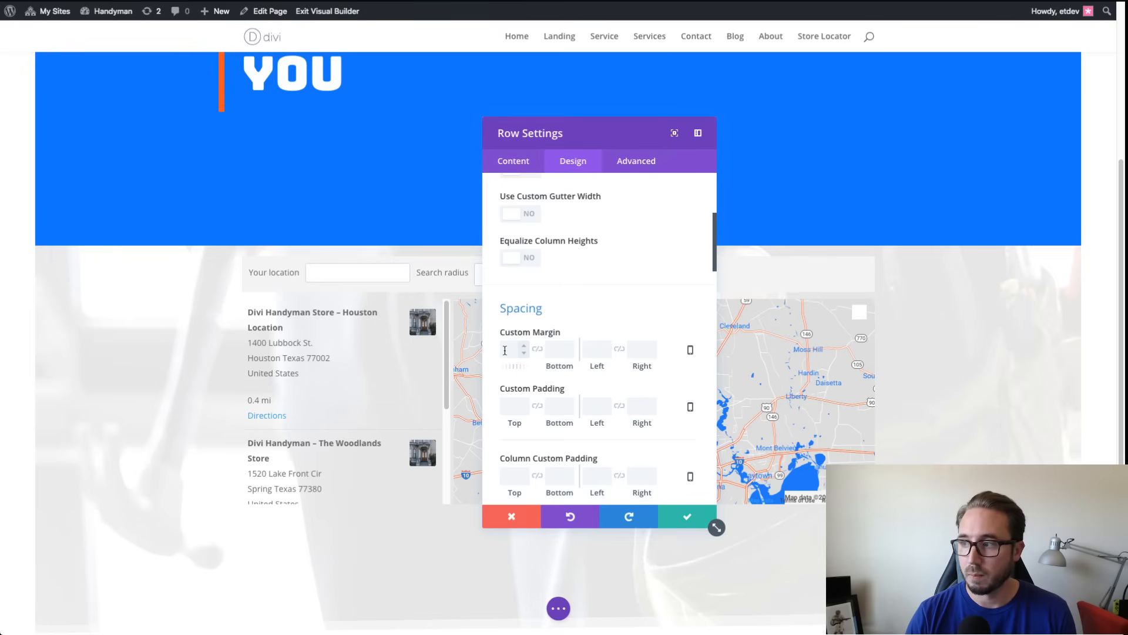
pyautogui.click(509, 407)
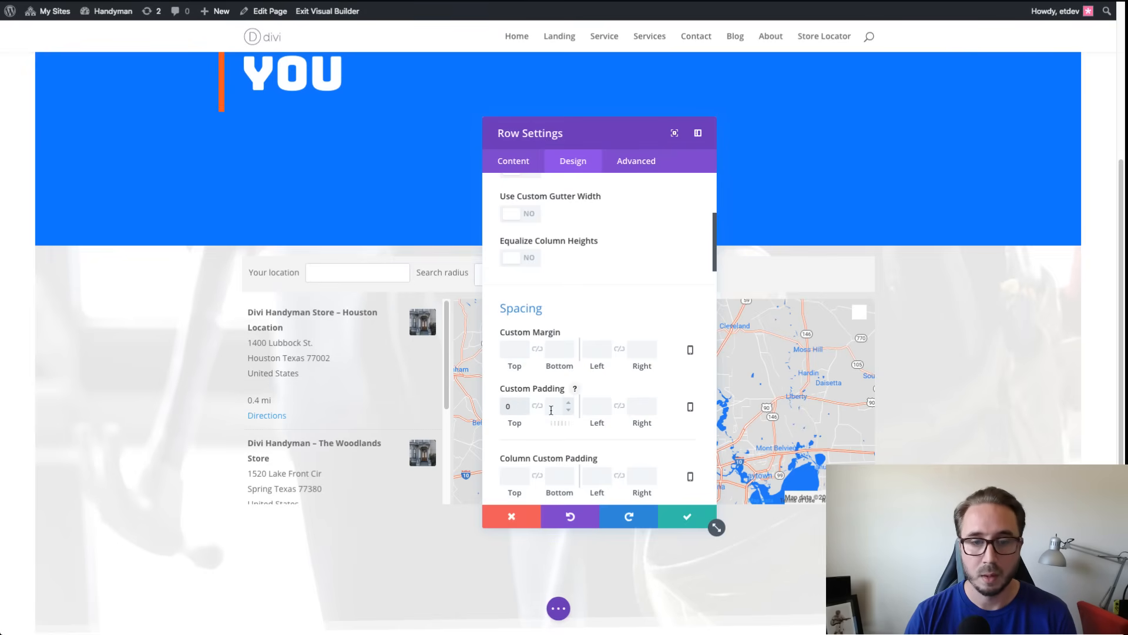
pyautogui.write('0px')
pyautogui.click(538, 406)
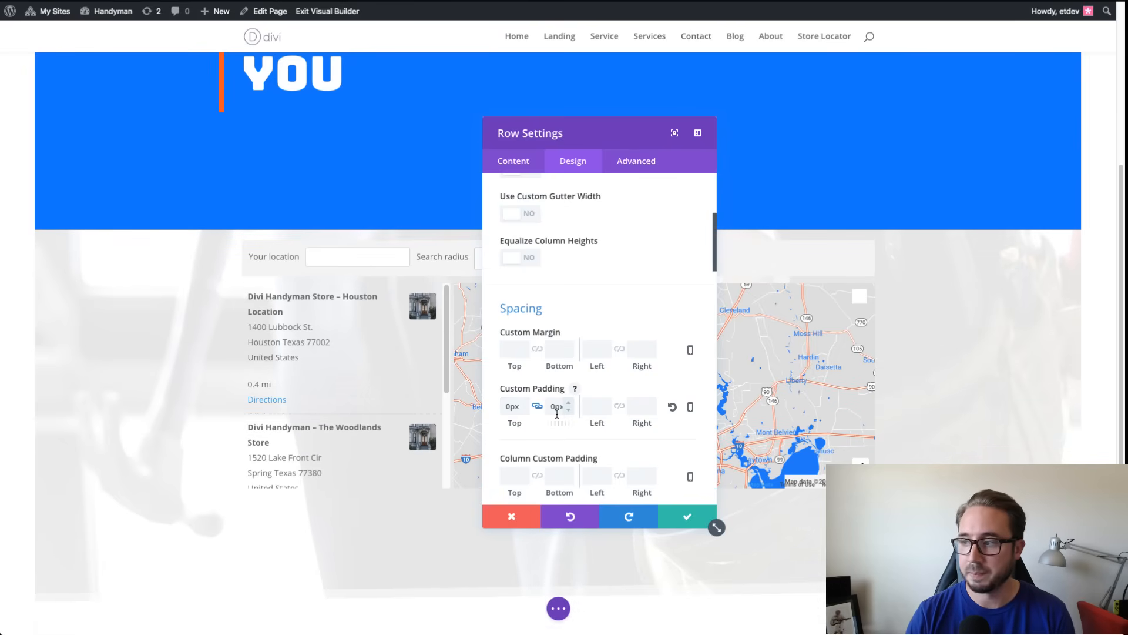
pyautogui.click(595, 406)
pyautogui.write('0px')
pyautogui.click(641, 406)
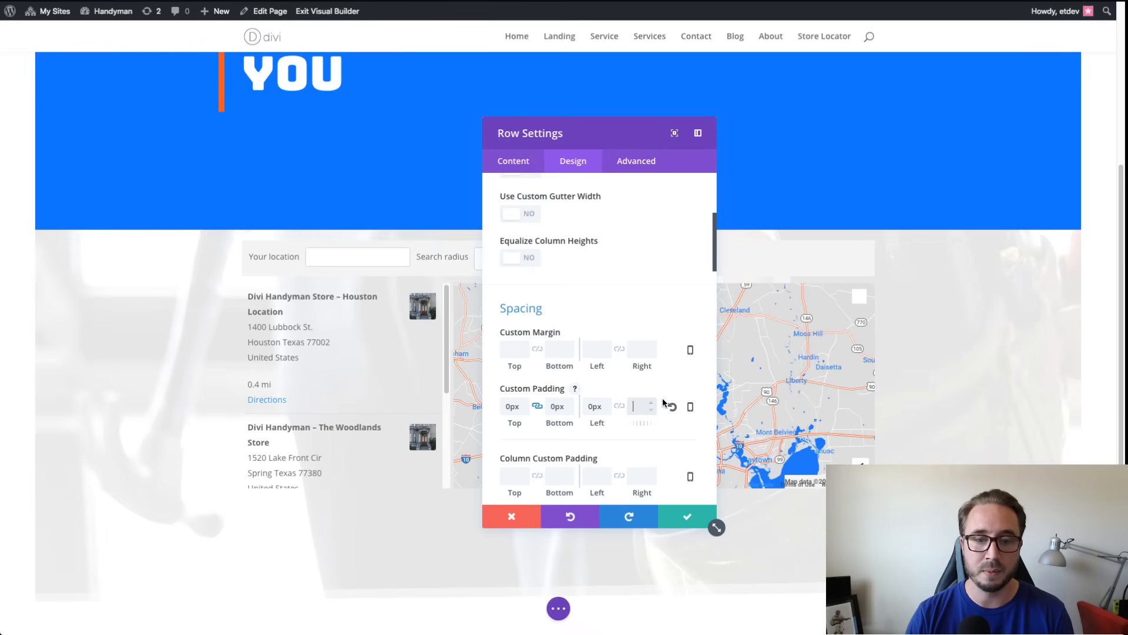
pyautogui.write('3')
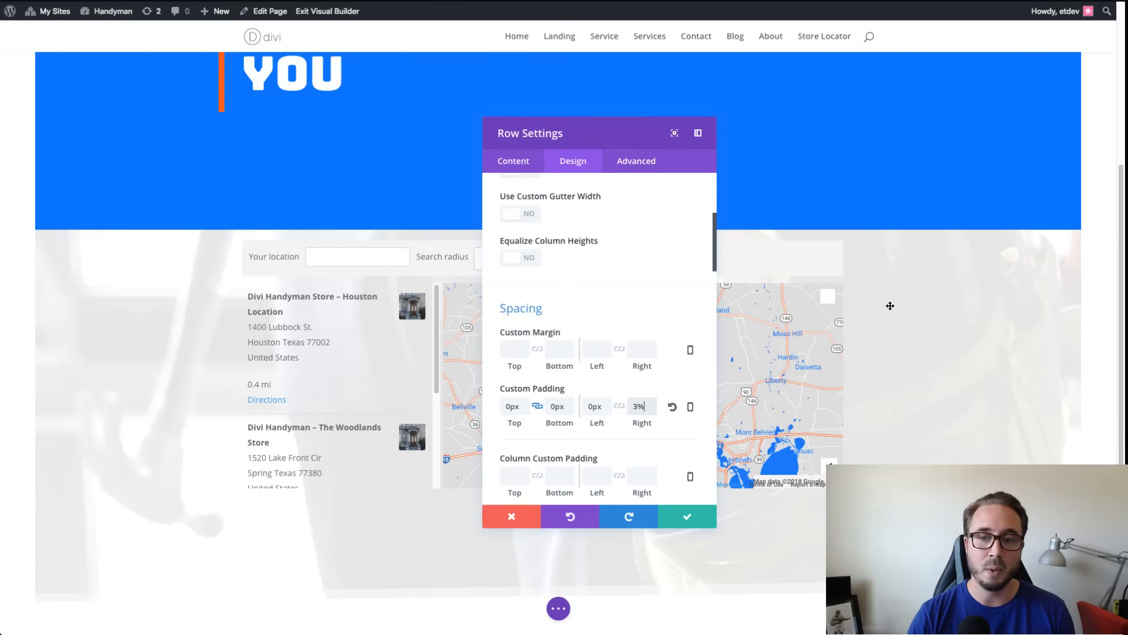
# Step: Give the store locator row a tablet-specific right padding of 0px, keeping the desktop padding as is
pyautogui.scroll(1, 885, 358)
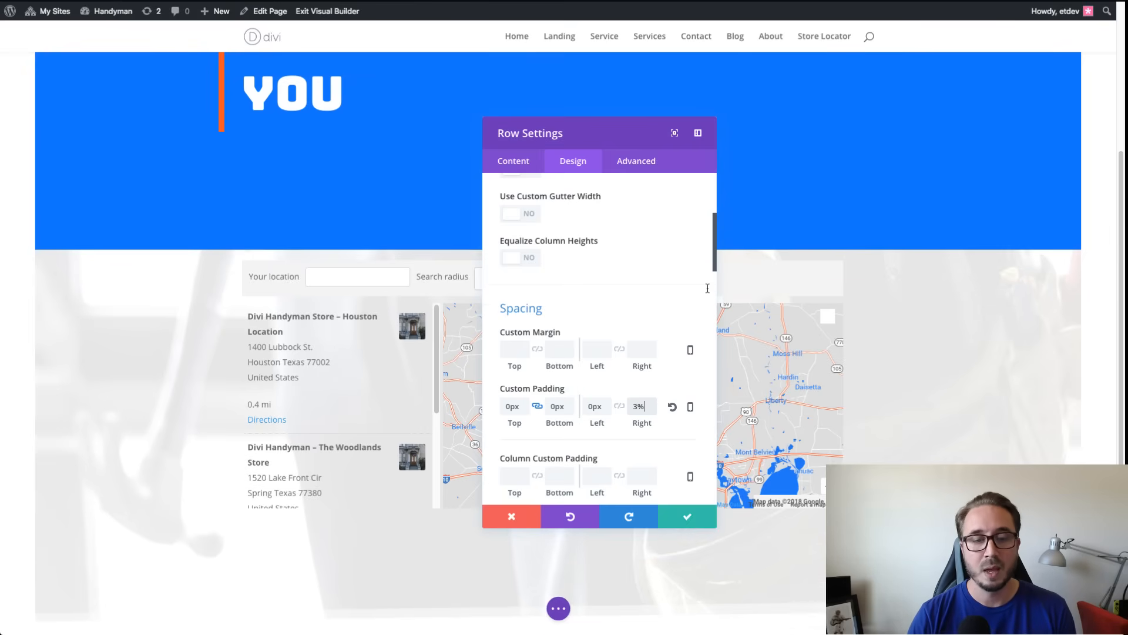
pyautogui.scroll(3, 176, 209)
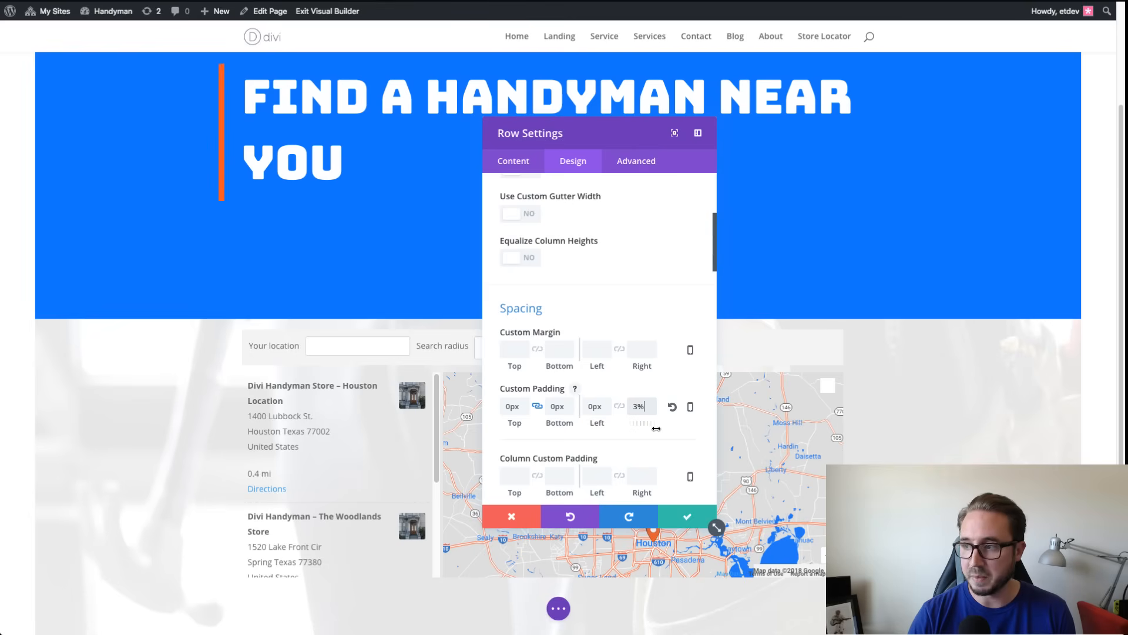
pyautogui.scroll(-1, 655, 435)
pyautogui.scroll(1, 656, 435)
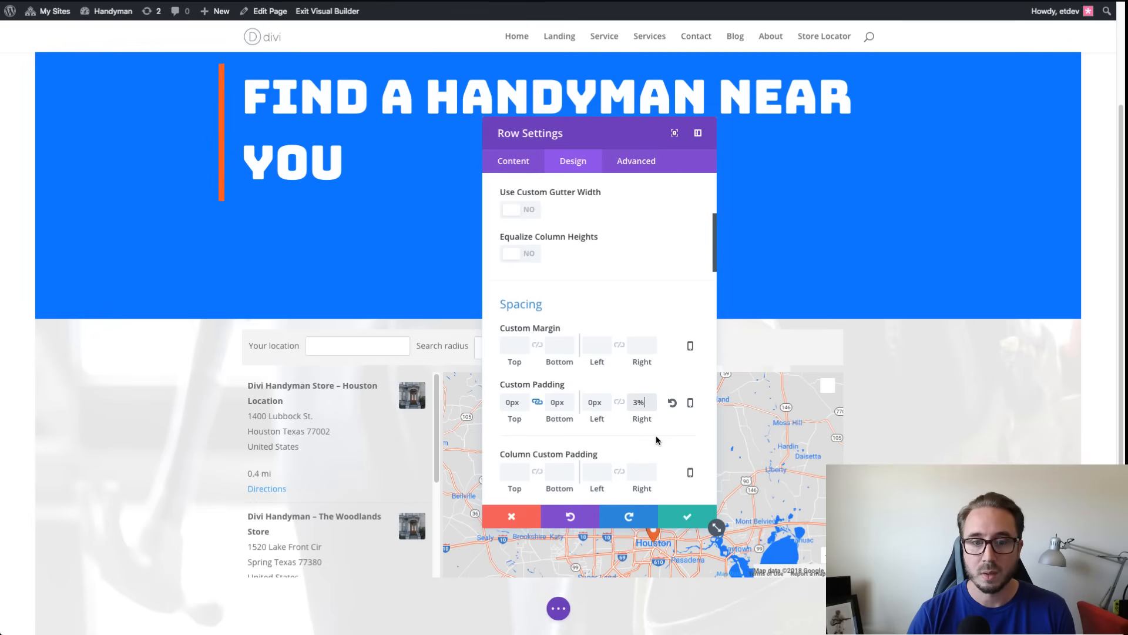
pyautogui.click(691, 403)
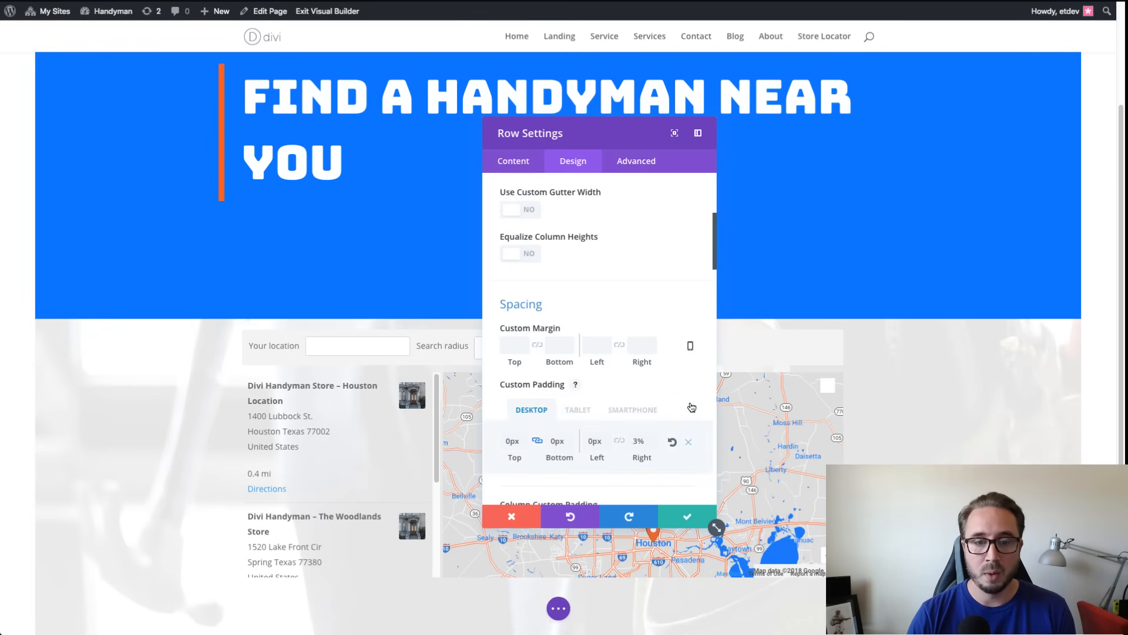
pyautogui.click(585, 410)
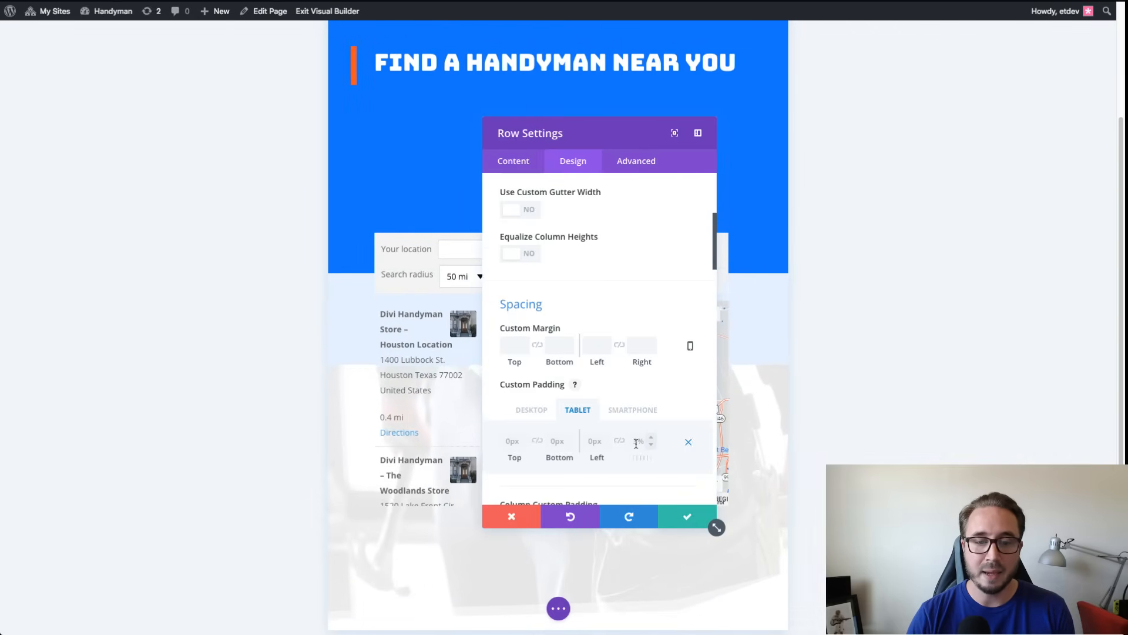
pyautogui.click(654, 436)
pyautogui.write('0')
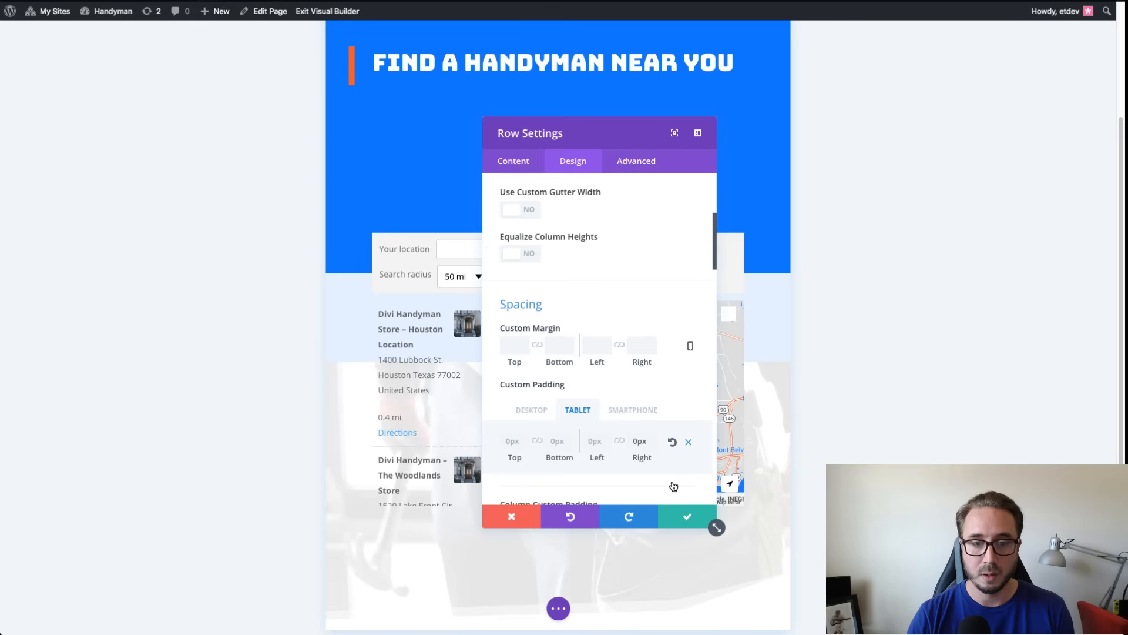
pyautogui.click(541, 411)
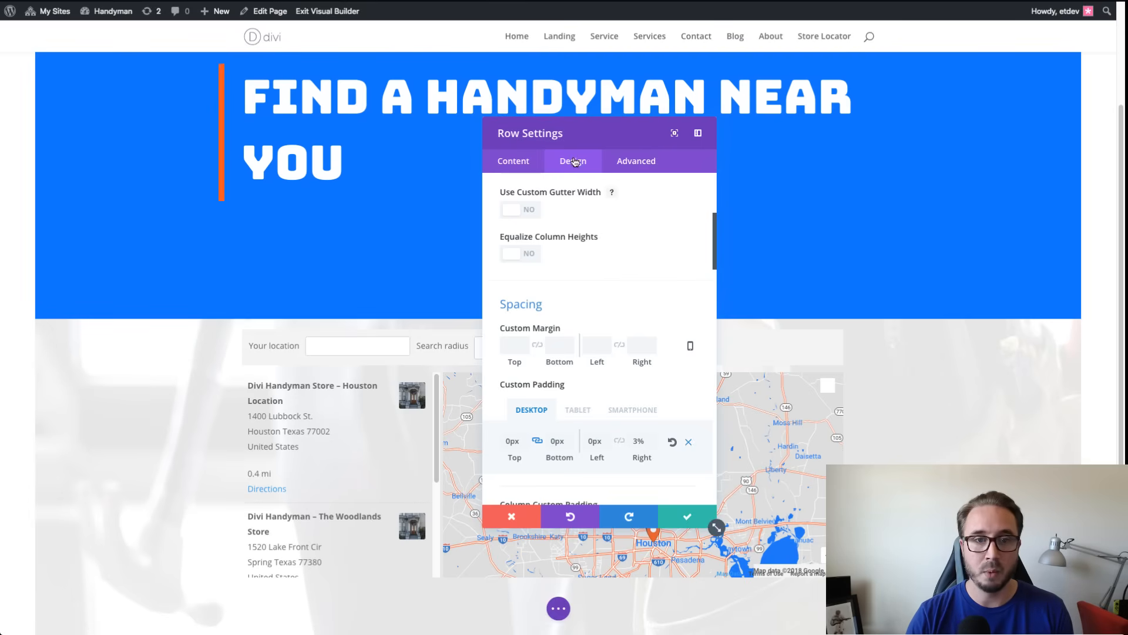
# Step: Add a right border 10px wide to the store locator row
pyautogui.scroll(-5, 609, 267)
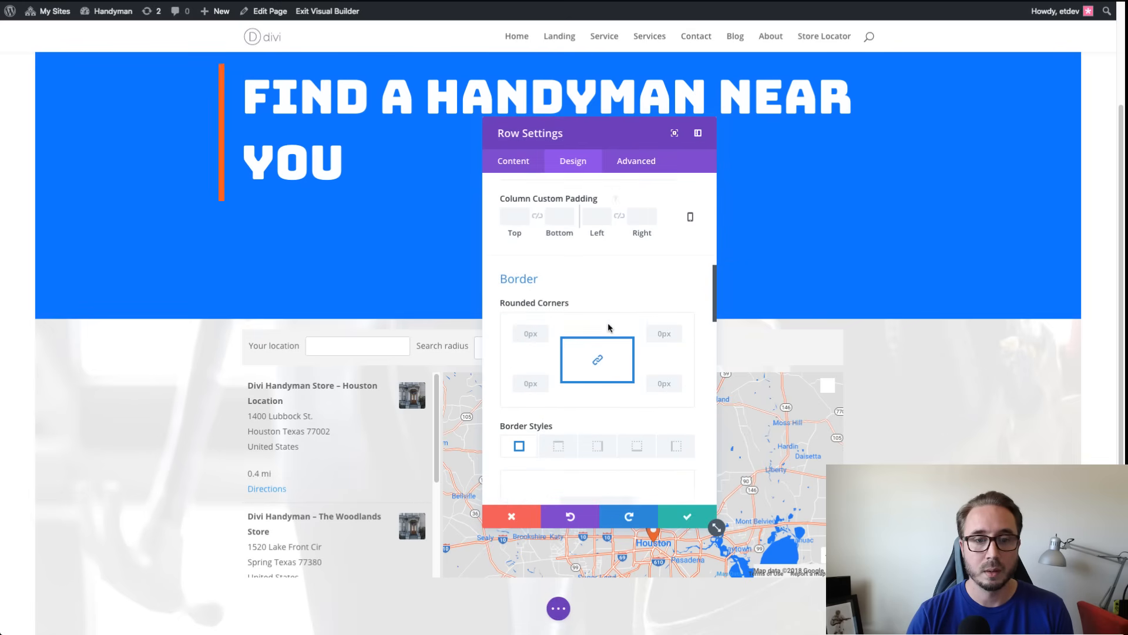
pyautogui.scroll(-3, 609, 400)
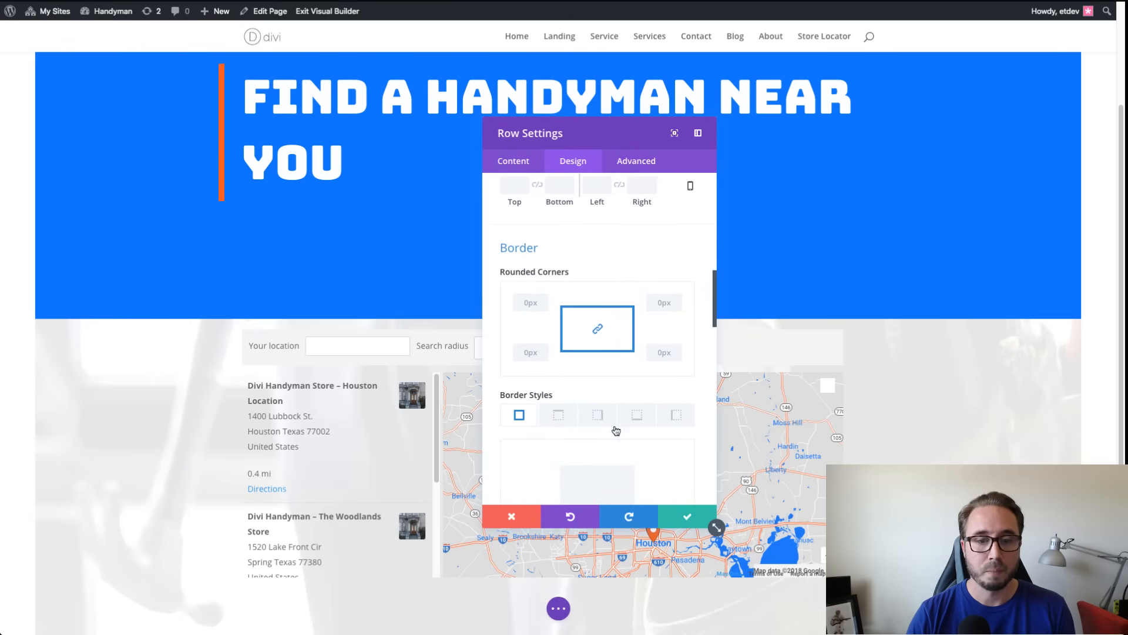
pyautogui.click(598, 362)
pyautogui.scroll(-2, 601, 367)
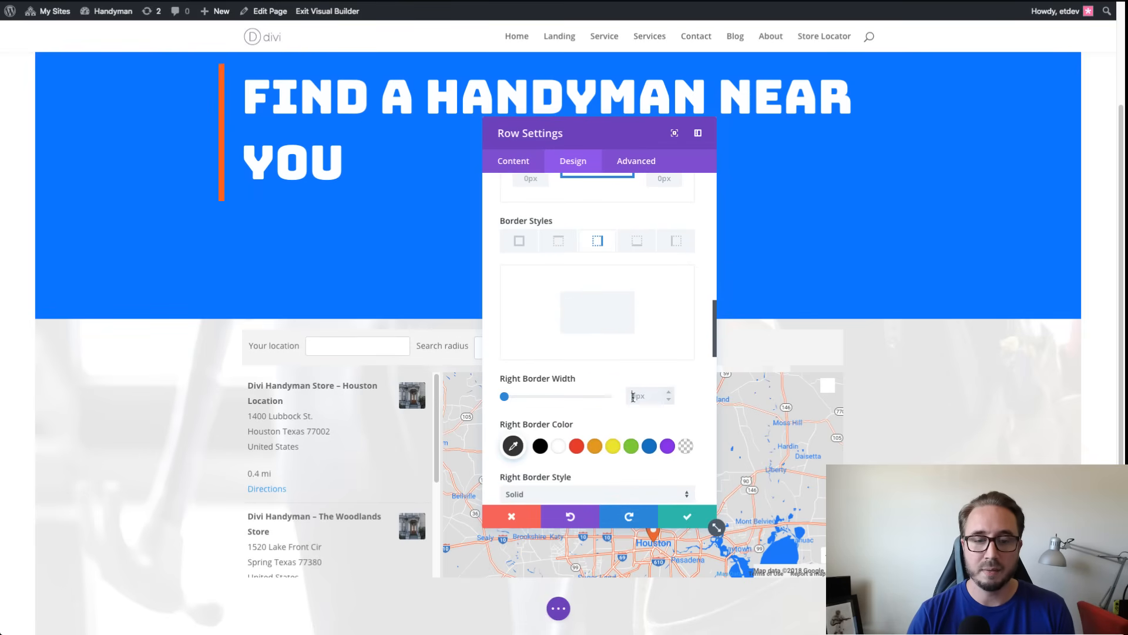
pyautogui.click(669, 395)
pyautogui.click(669, 395)
pyautogui.click(670, 396)
pyautogui.click(669, 396)
pyautogui.click(670, 396)
pyautogui.click(669, 395)
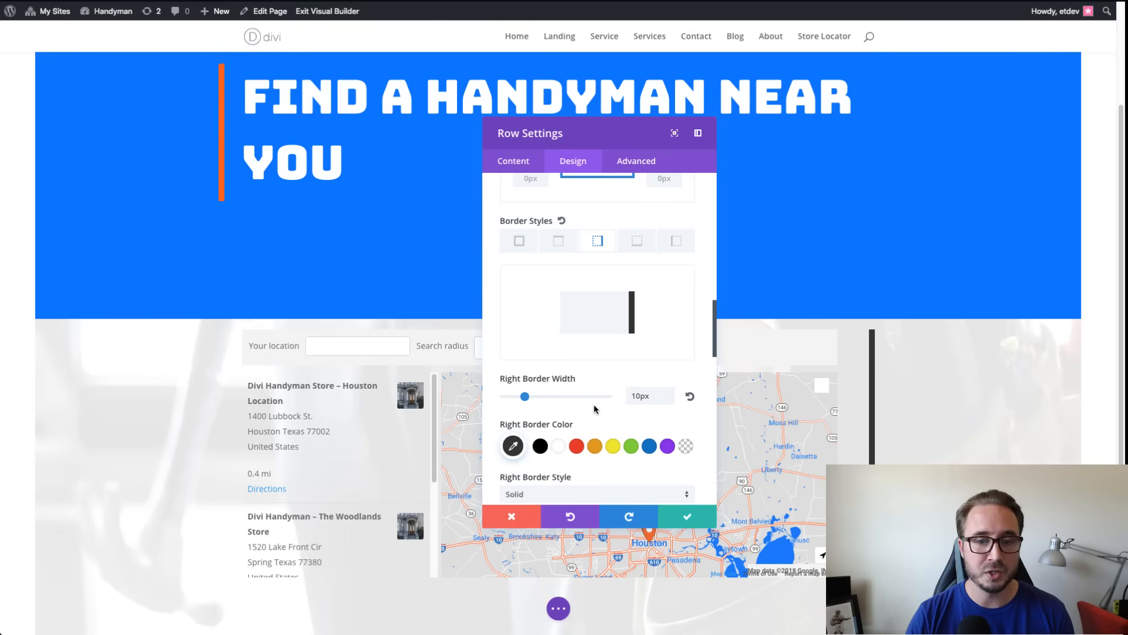
# Step: Color the row's right border the same orange as the title's left border and save the row settings
pyautogui.click(511, 447)
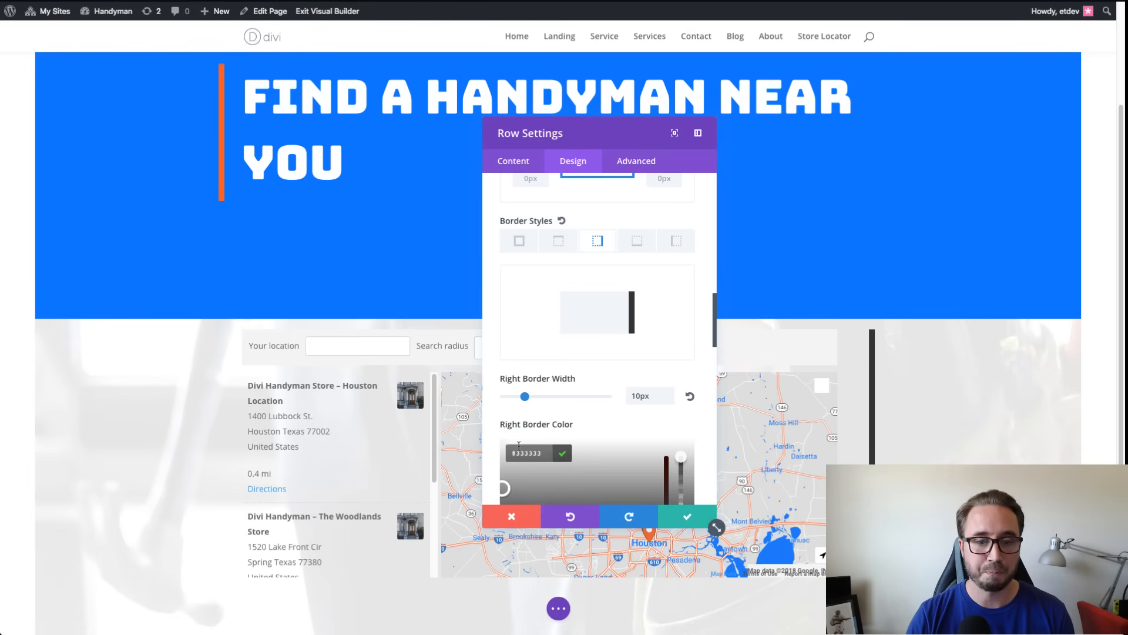
pyautogui.press('super+v')
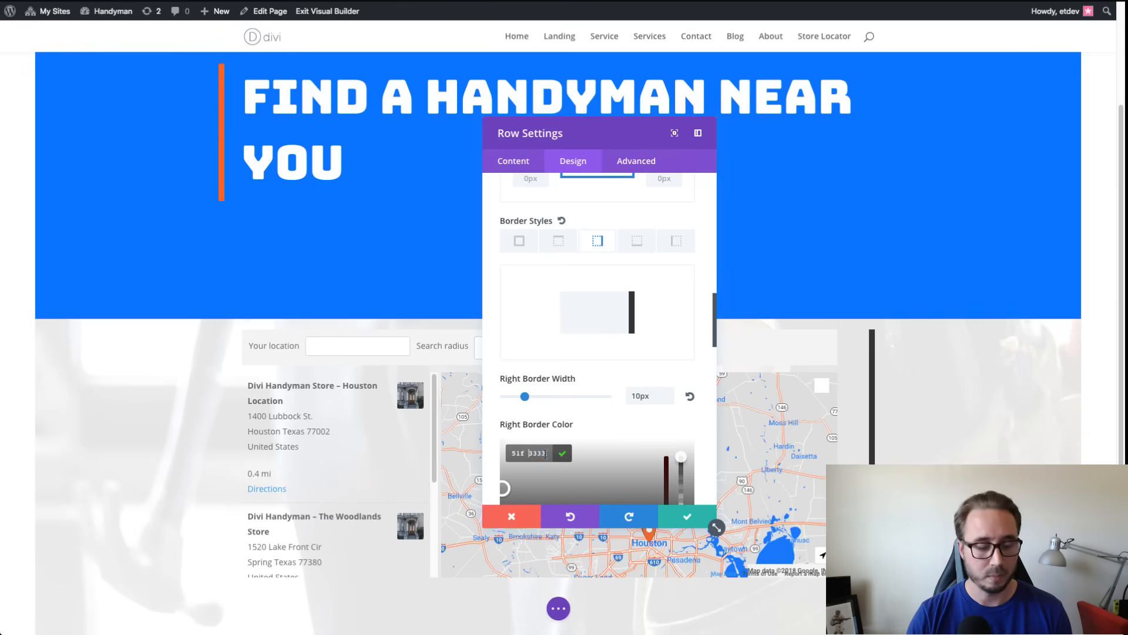
pyautogui.press('Return')
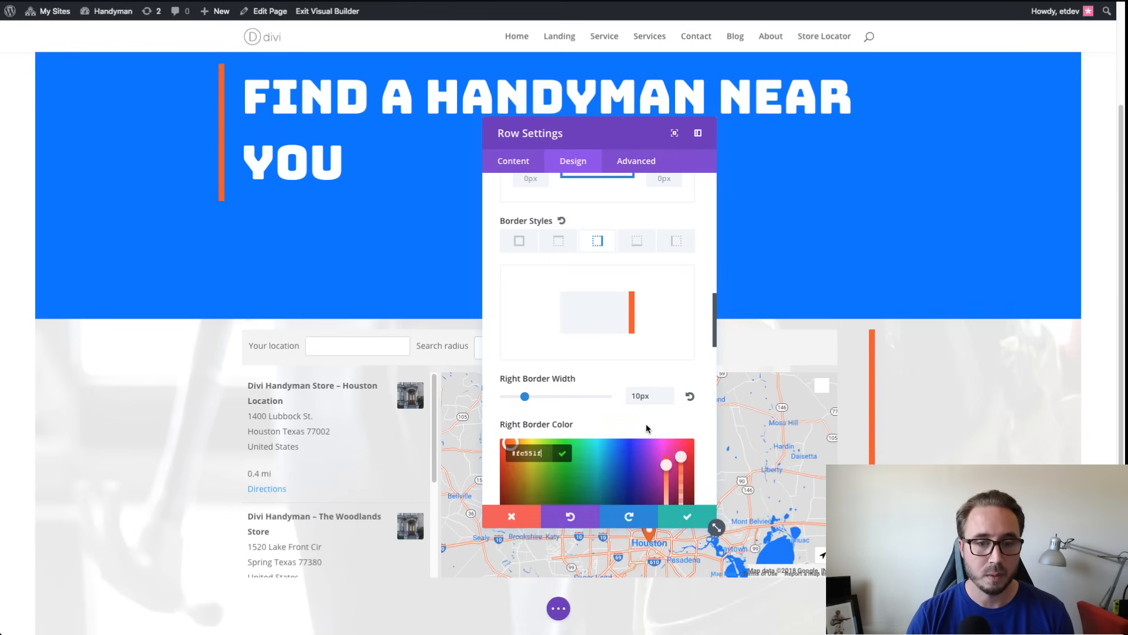
pyautogui.click(647, 421)
pyautogui.scroll(-4, 640, 429)
pyautogui.scroll(-1, 640, 428)
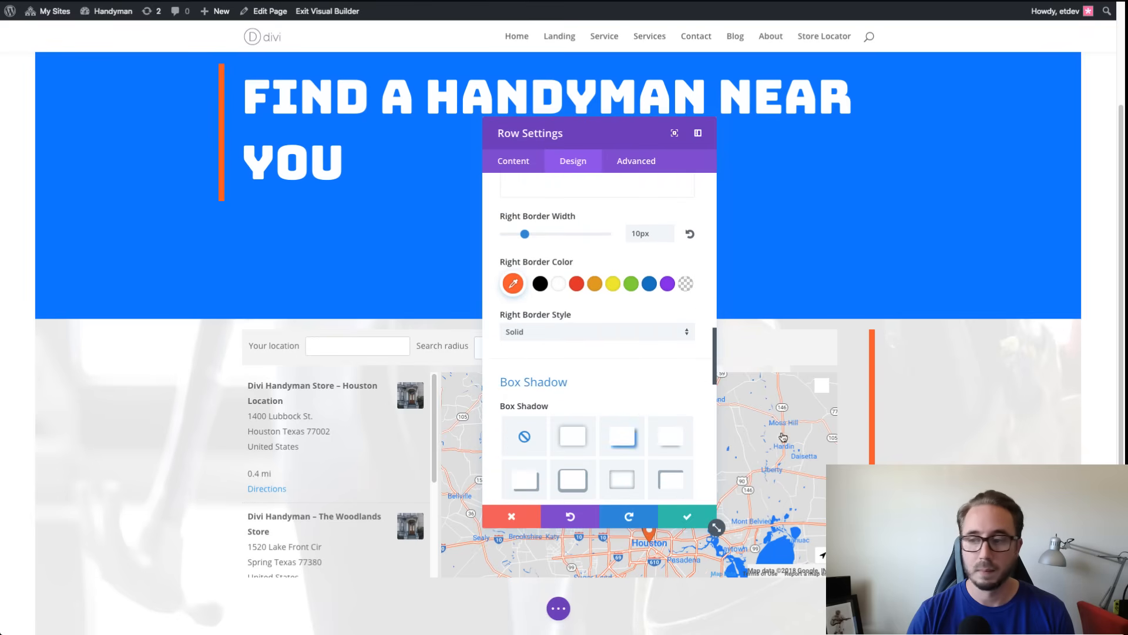
pyautogui.click(696, 517)
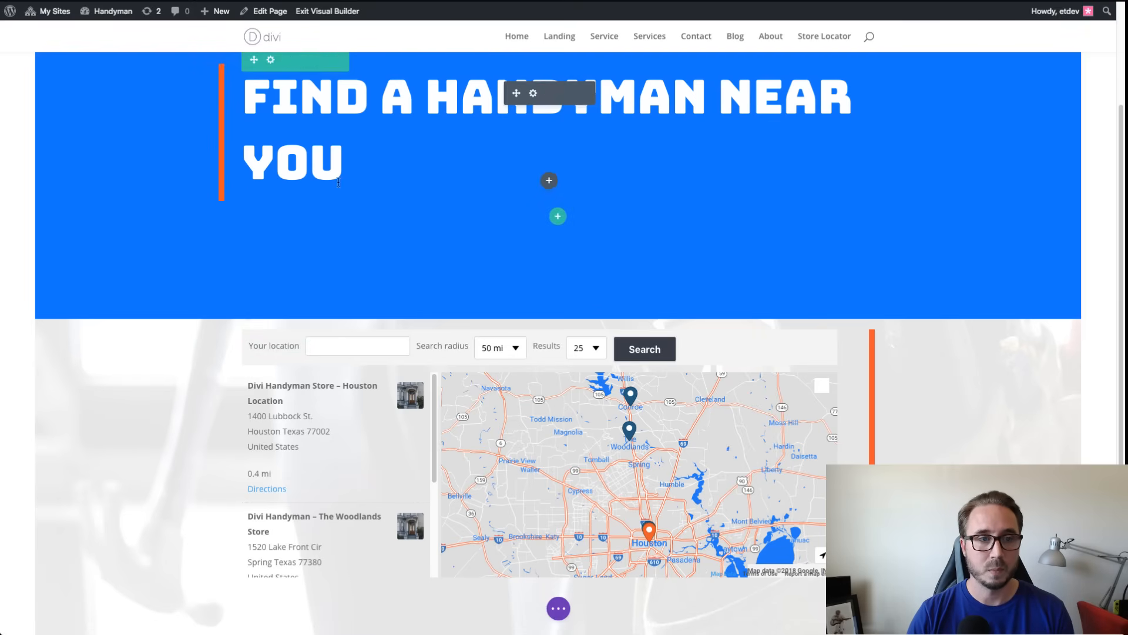
# Step: Open the settings of the store locator's Text module and add a background gradient
pyautogui.scroll(2, 262, 181)
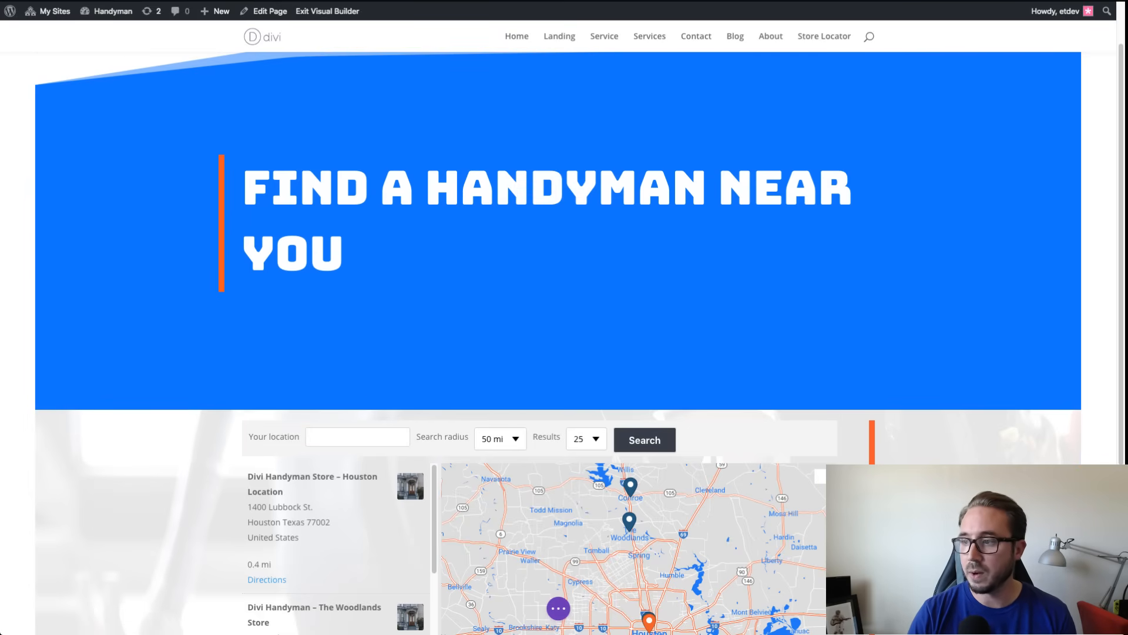
pyautogui.scroll(-4, 912, 348)
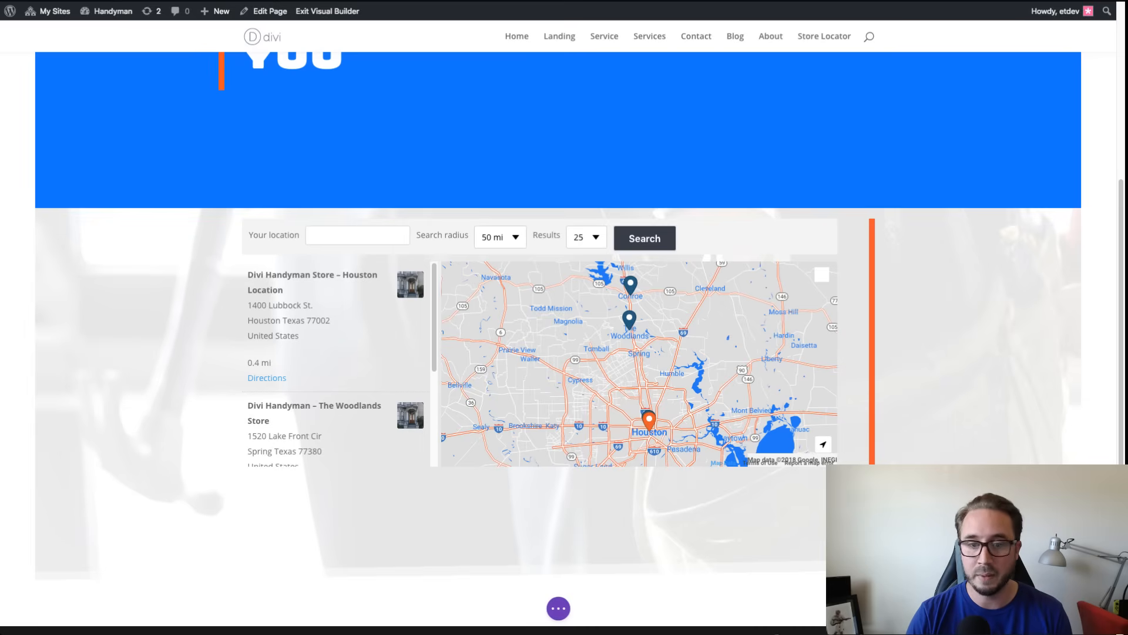
pyautogui.moveTo(329, 248)
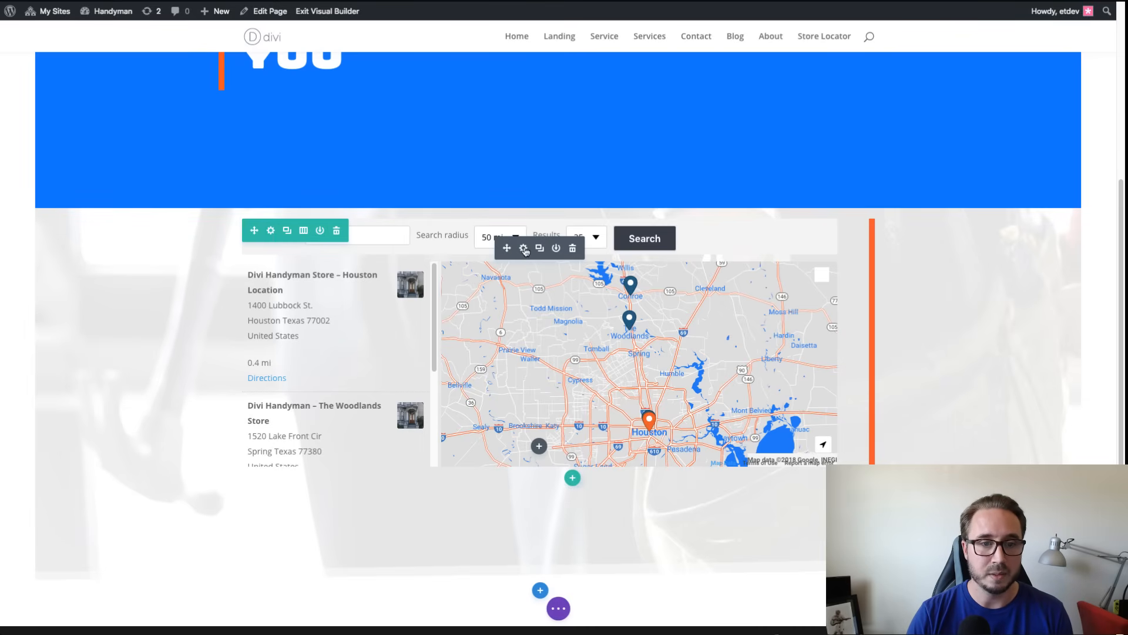
pyautogui.click(523, 249)
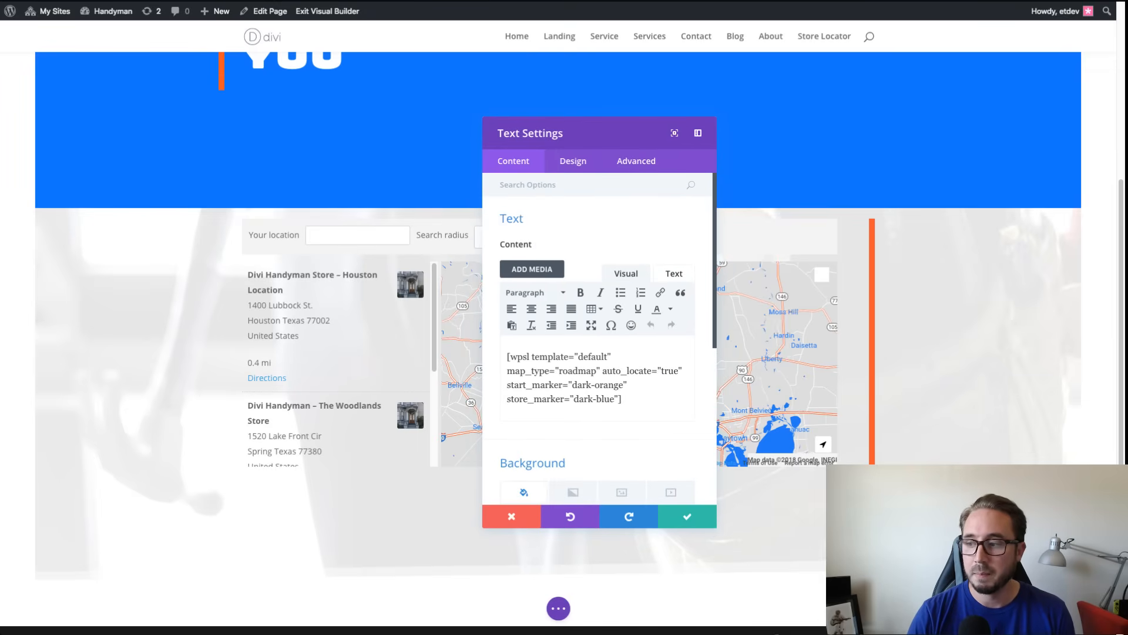
pyautogui.scroll(-3, 593, 456)
pyautogui.scroll(-3, 629, 450)
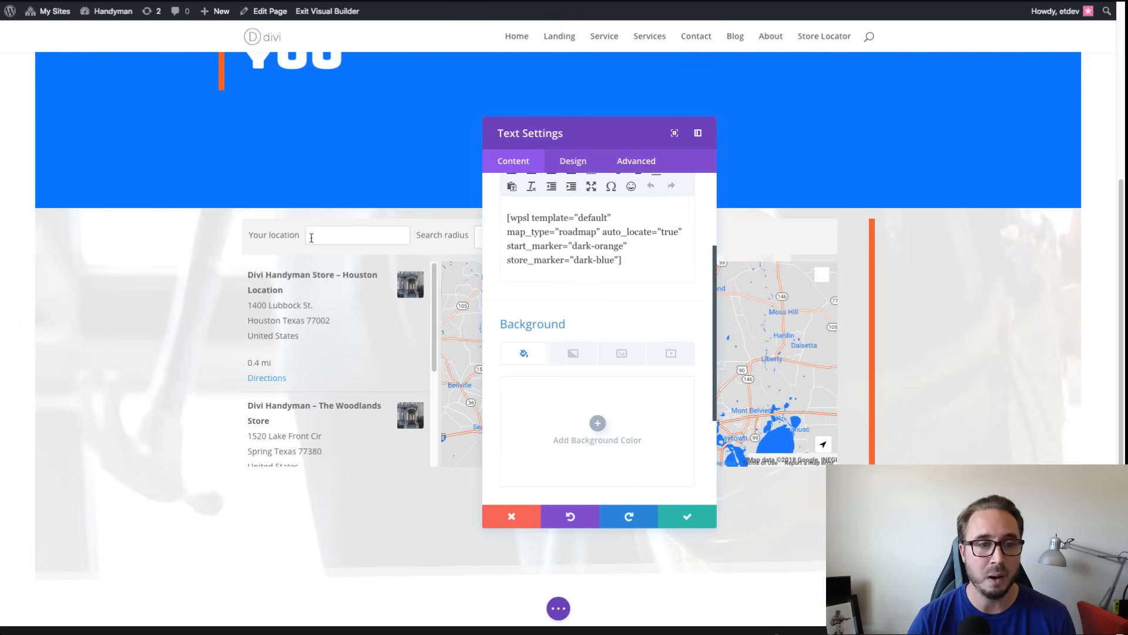
pyautogui.click(570, 354)
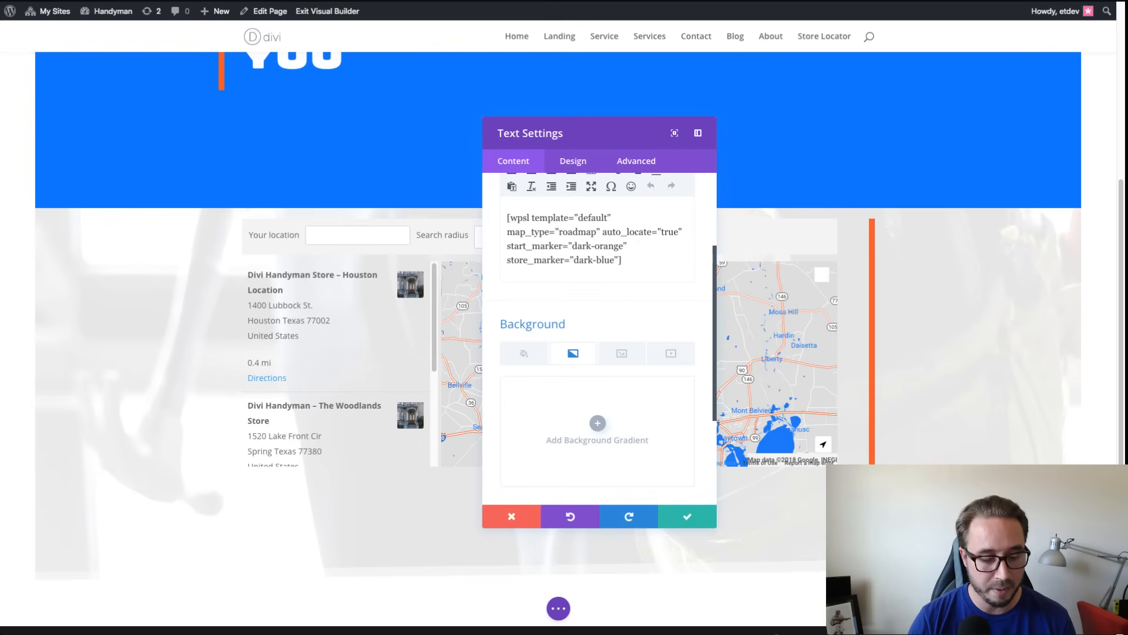
pyautogui.click(599, 425)
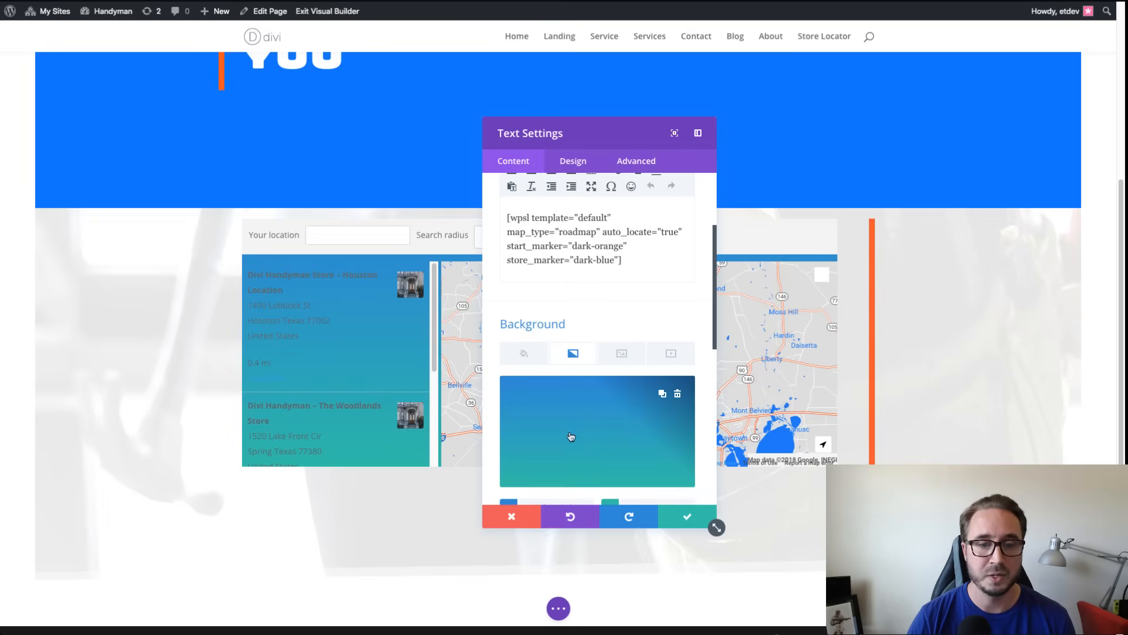
# Step: Set the gradient's first color to the orange of the borders and its second color to white, #ffffff
pyautogui.scroll(-2, 584, 432)
pyautogui.moveTo(562, 119); pyautogui.dragTo(1002, 154)
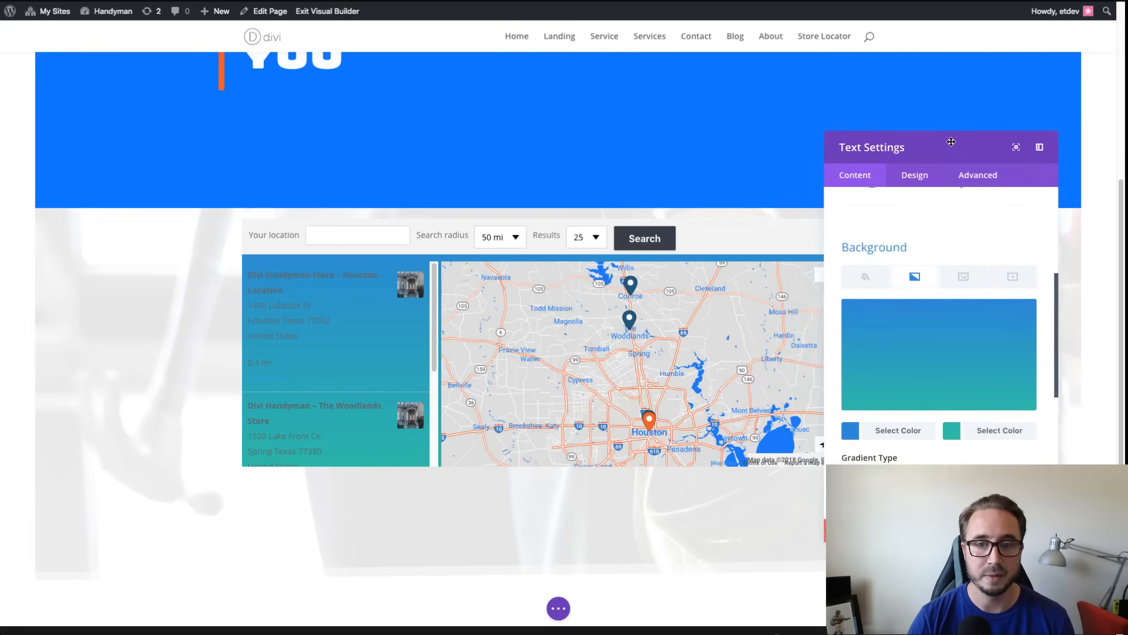
pyautogui.click(883, 429)
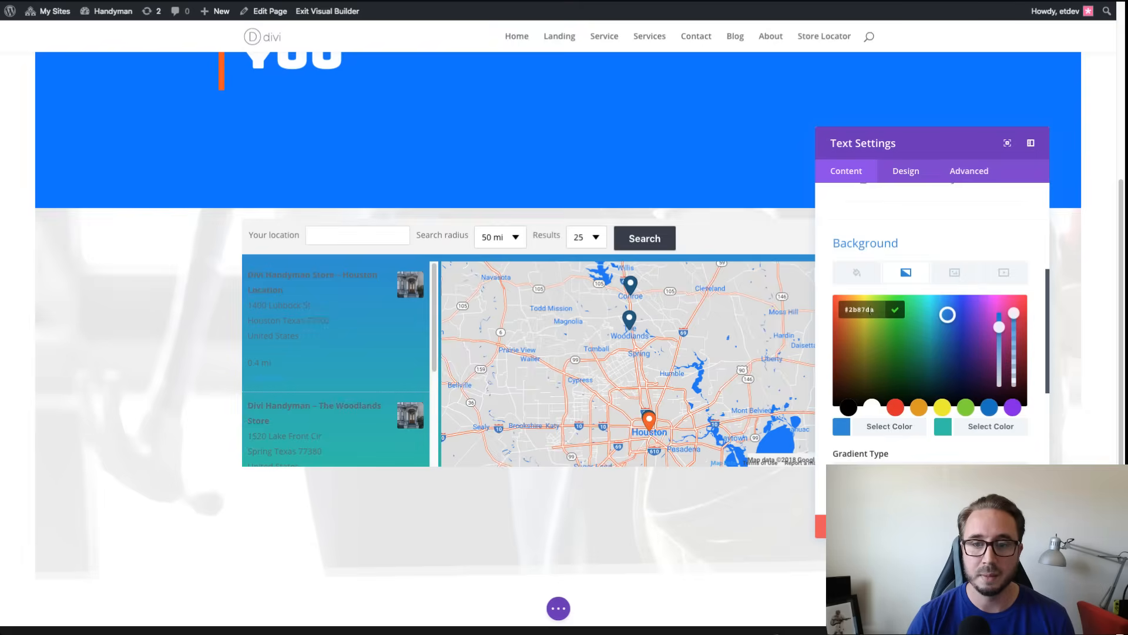
pyautogui.press('super+v')
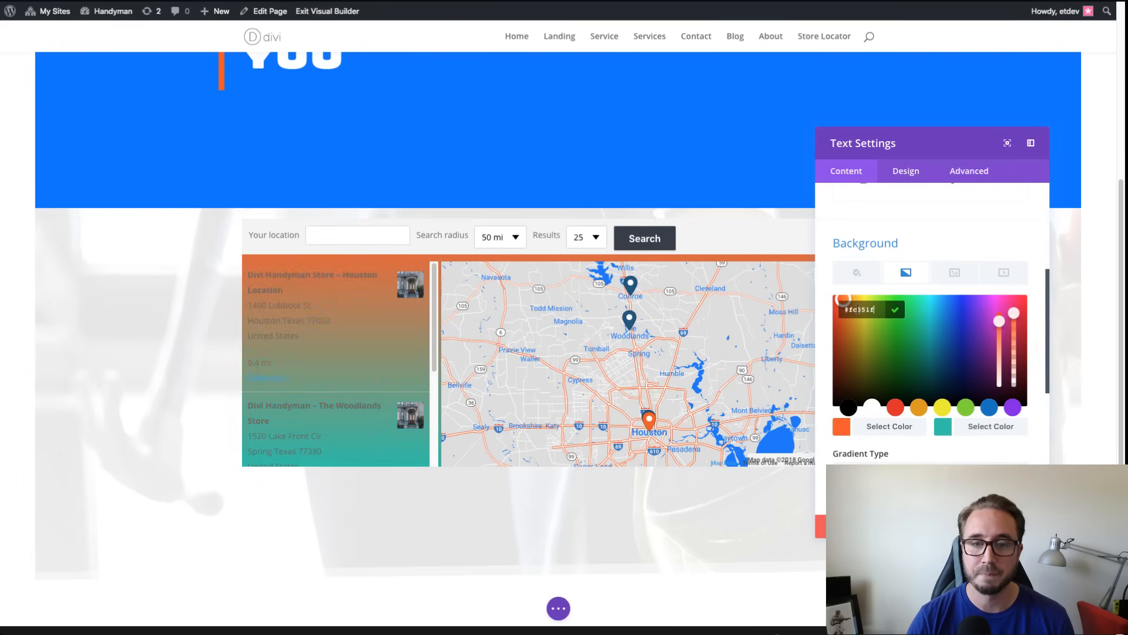
pyautogui.click(933, 246)
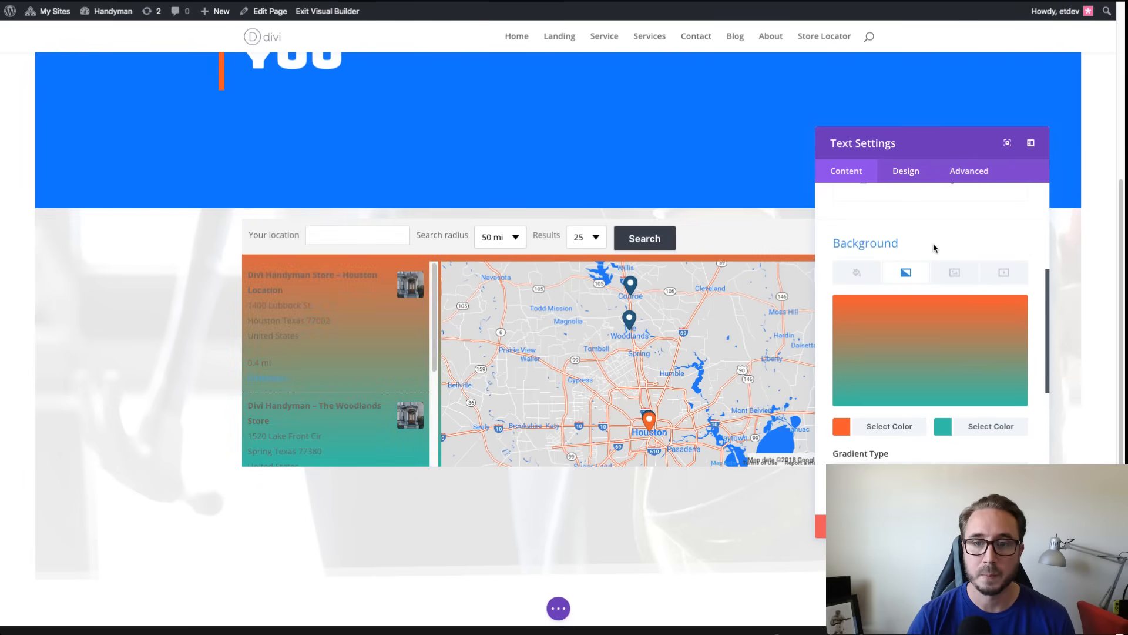
pyautogui.click(999, 425)
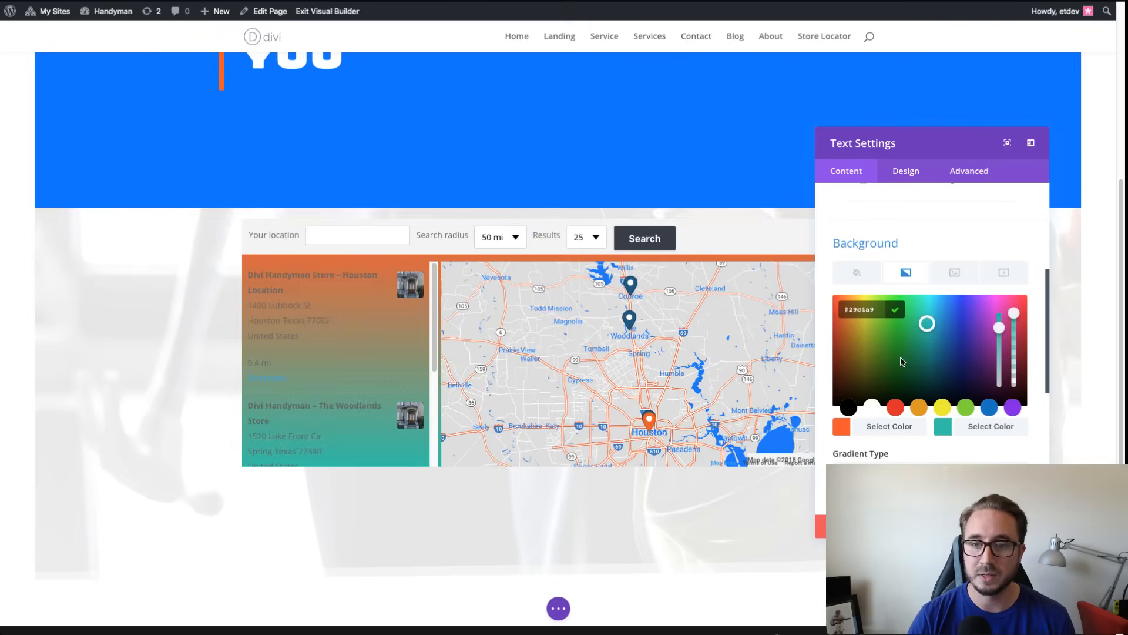
pyautogui.click(873, 412)
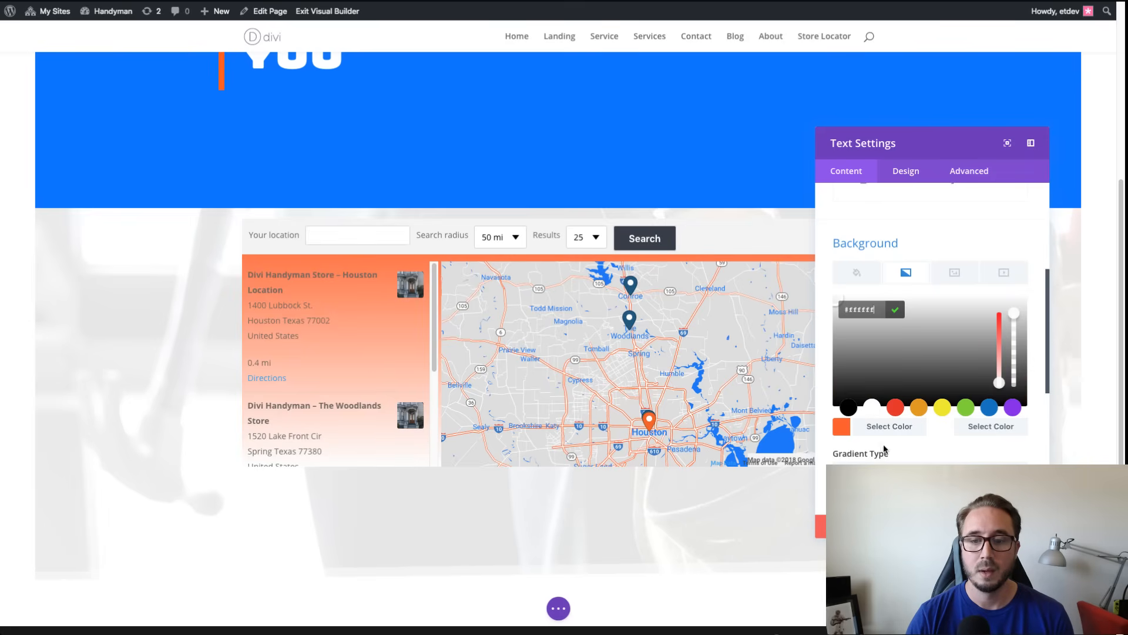
pyautogui.click(895, 309)
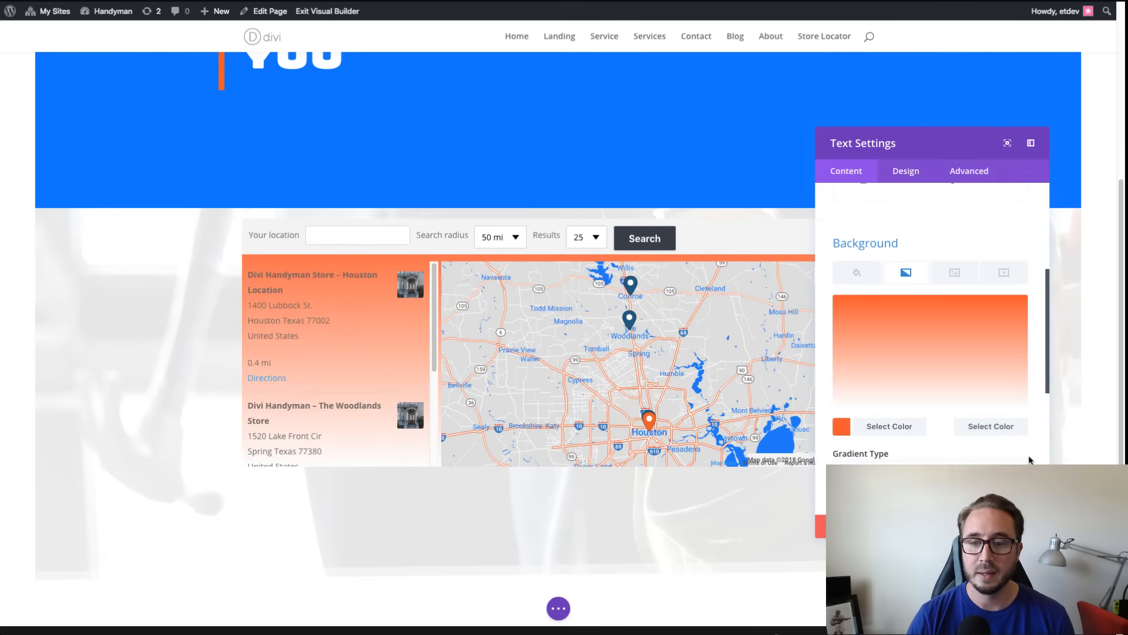
# Step: Set the gradient's start position to 20% and lower its end position so orange switches to white with a hard edge
pyautogui.scroll(-3, 1029, 454)
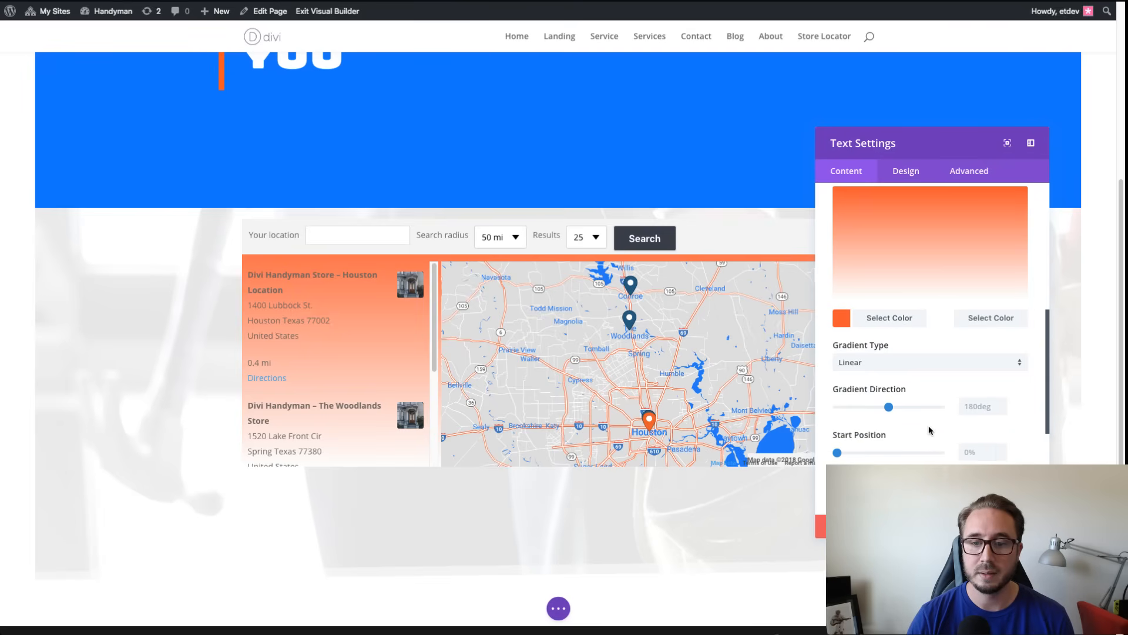
pyautogui.scroll(-1, 905, 432)
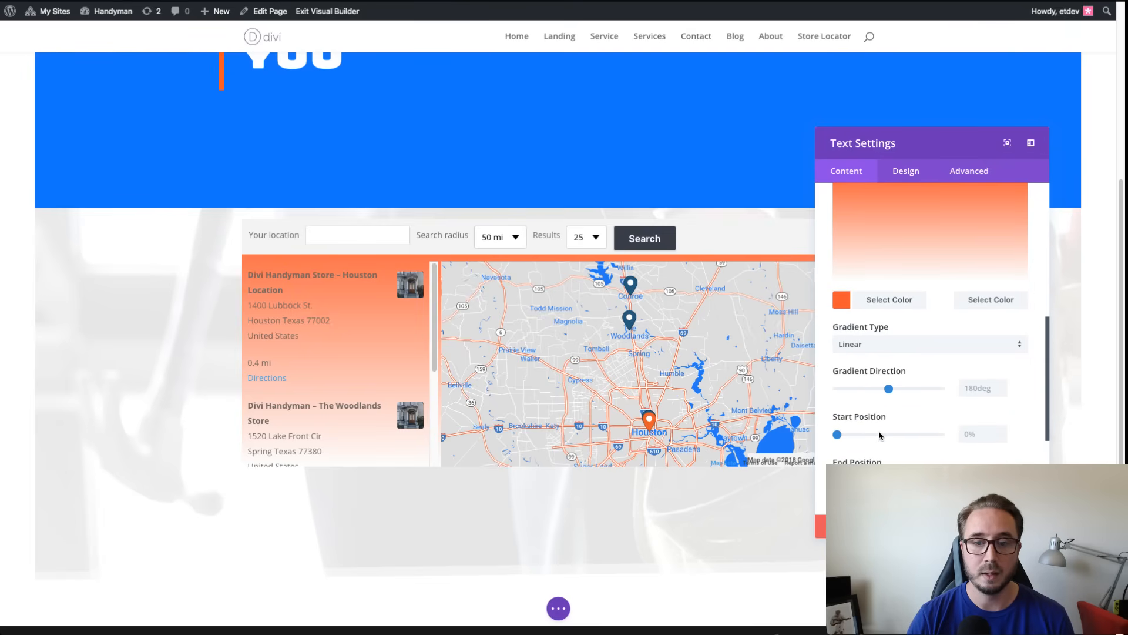
pyautogui.click(977, 435)
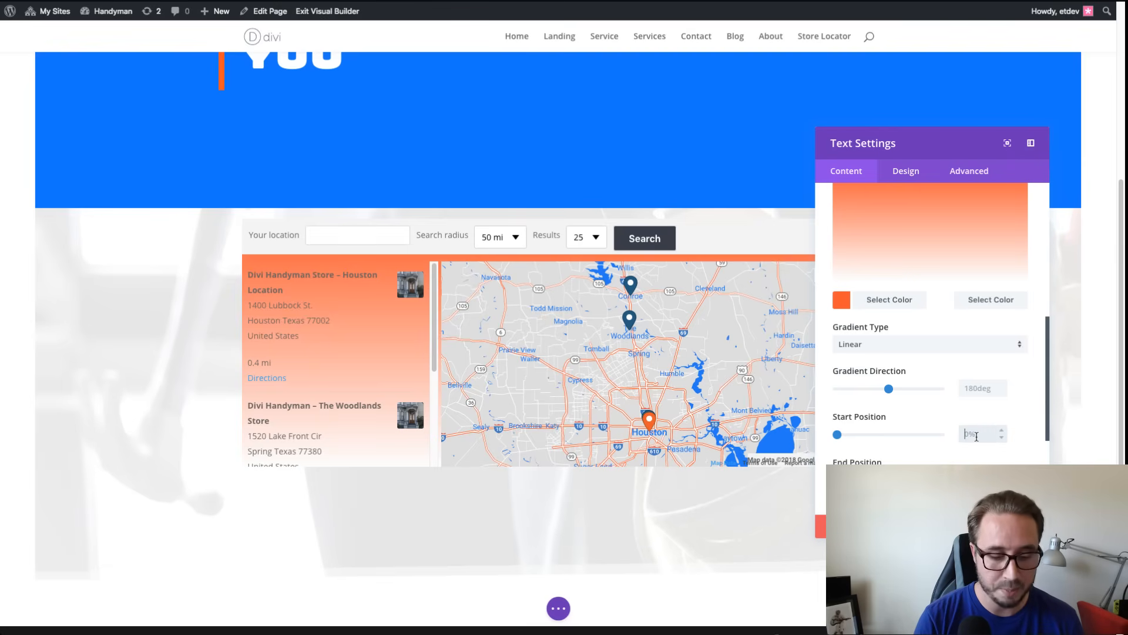
pyautogui.write('20')
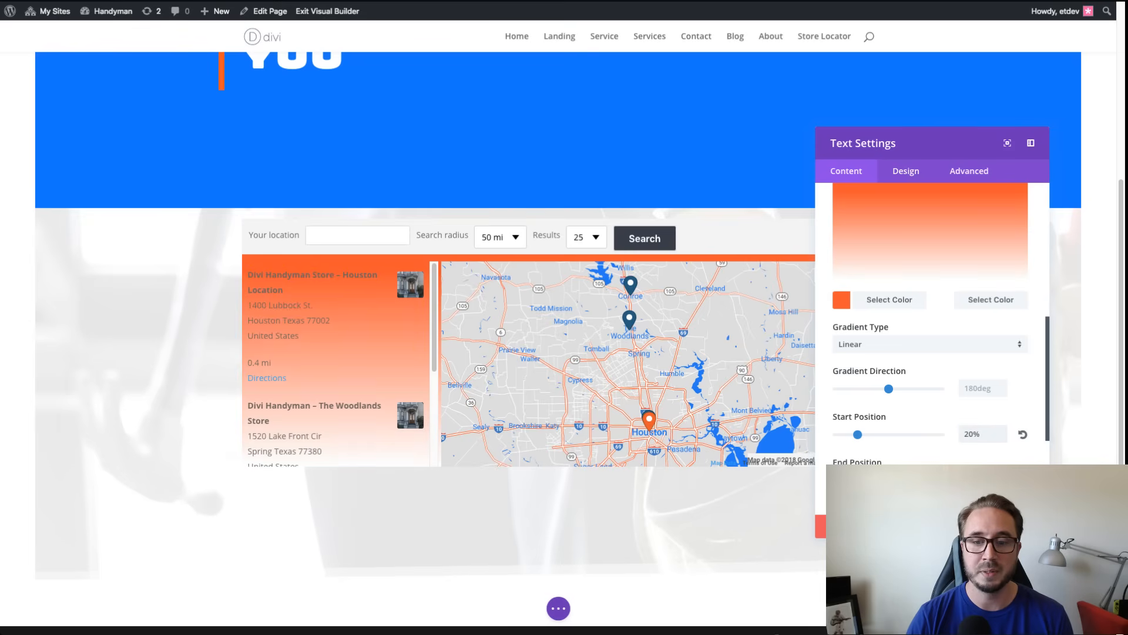
pyautogui.moveTo(940, 480); pyautogui.dragTo(797, 480)
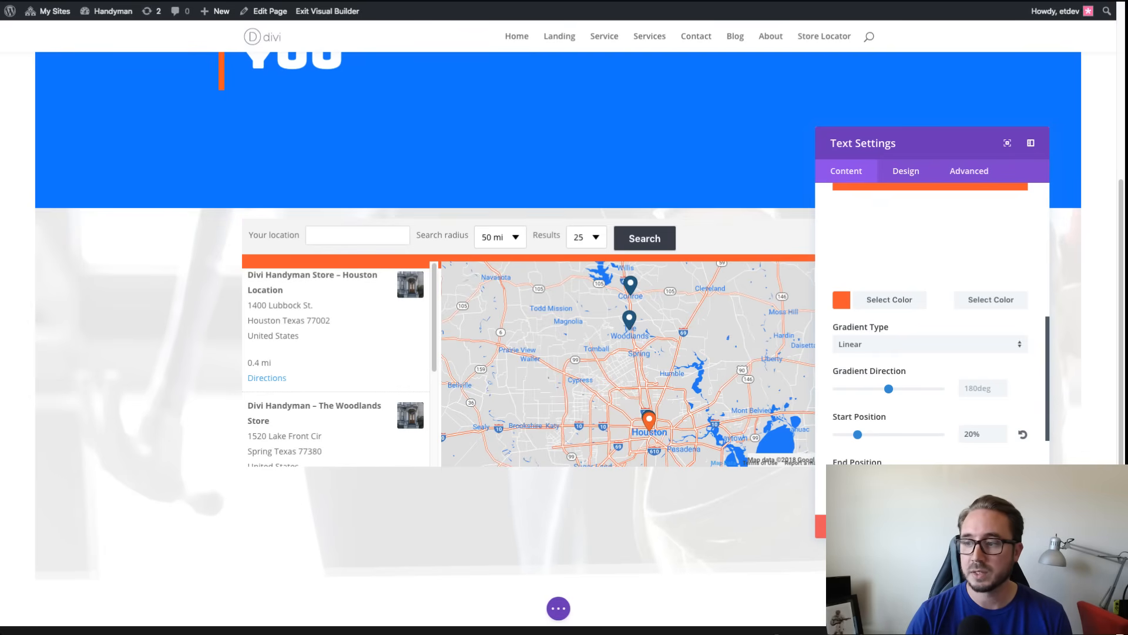
# Step: Increase the body text size of the store locator's Text module slightly
pyautogui.scroll(-1, 999, 393)
pyautogui.scroll(5, 987, 390)
pyautogui.scroll(-2, 987, 389)
pyautogui.scroll(-2, 988, 389)
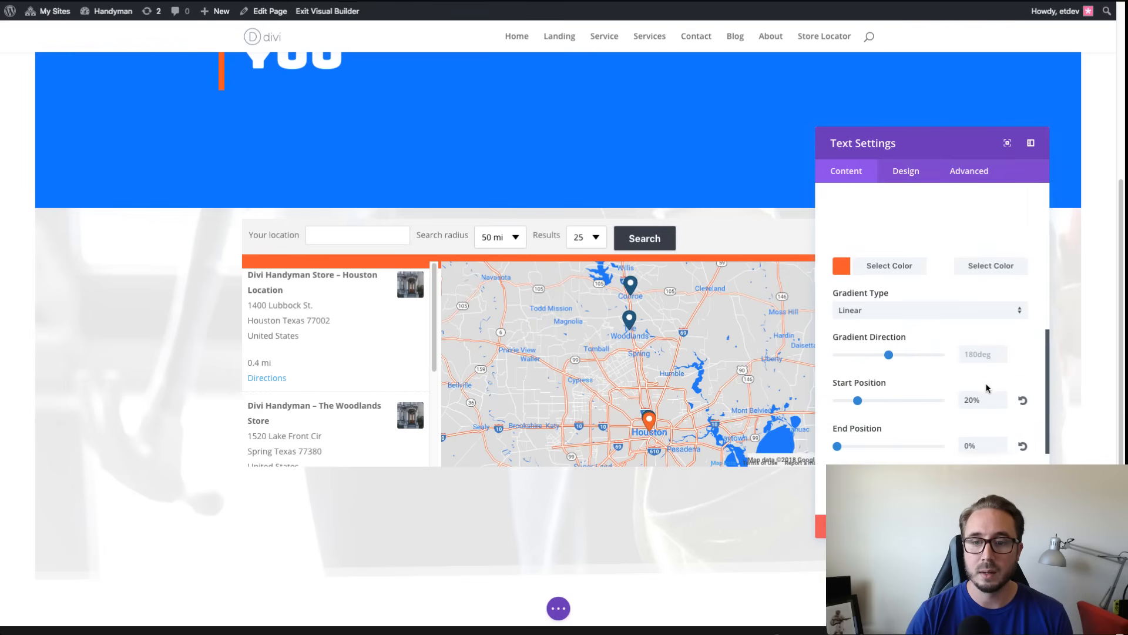
pyautogui.click(914, 177)
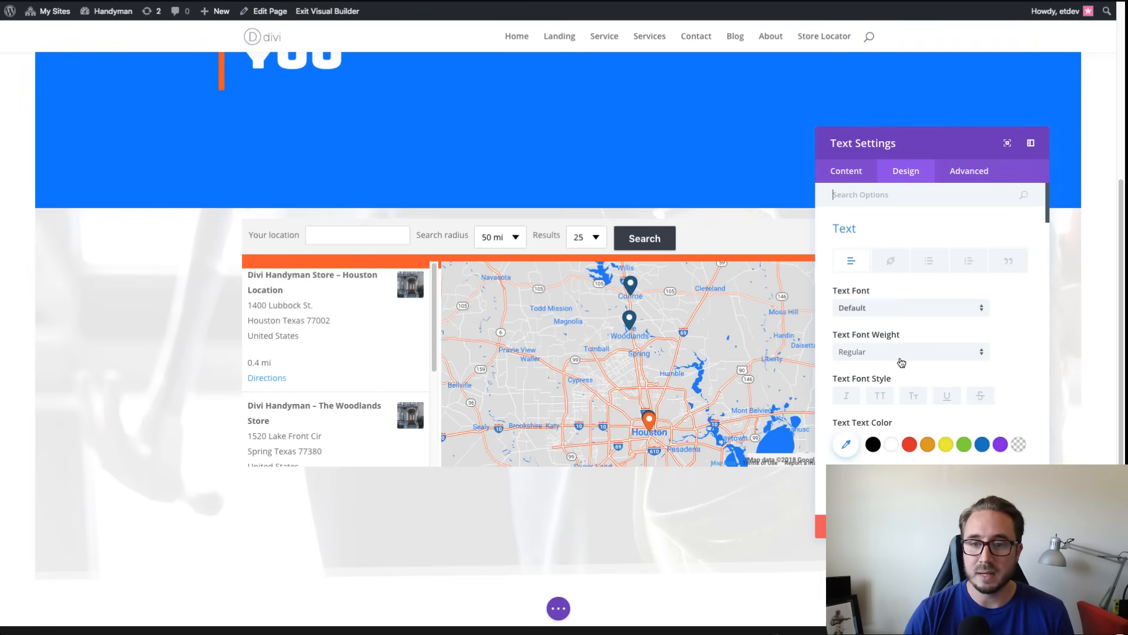
pyautogui.scroll(-1, 999, 348)
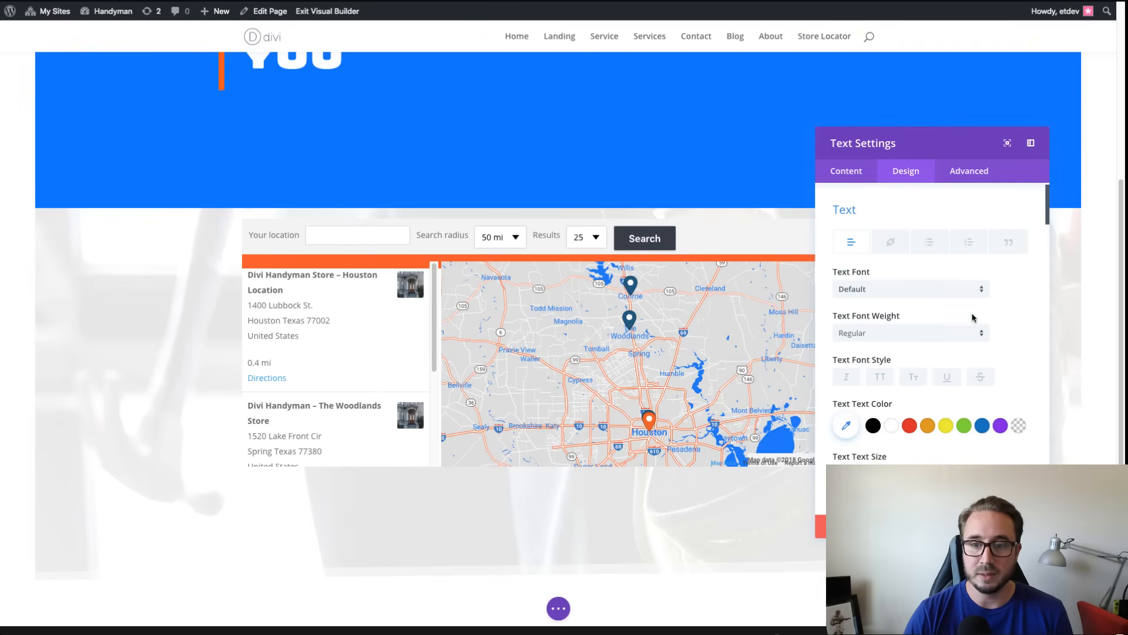
pyautogui.scroll(-1, 977, 329)
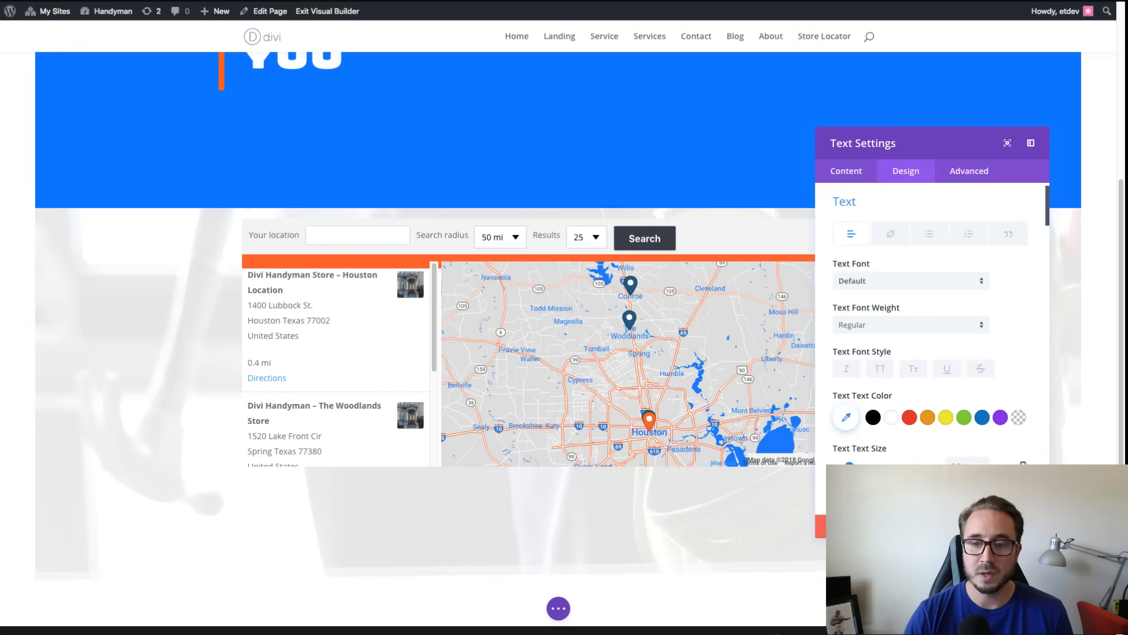
pyautogui.moveTo(850, 466); pyautogui.dragTo(852, 466)
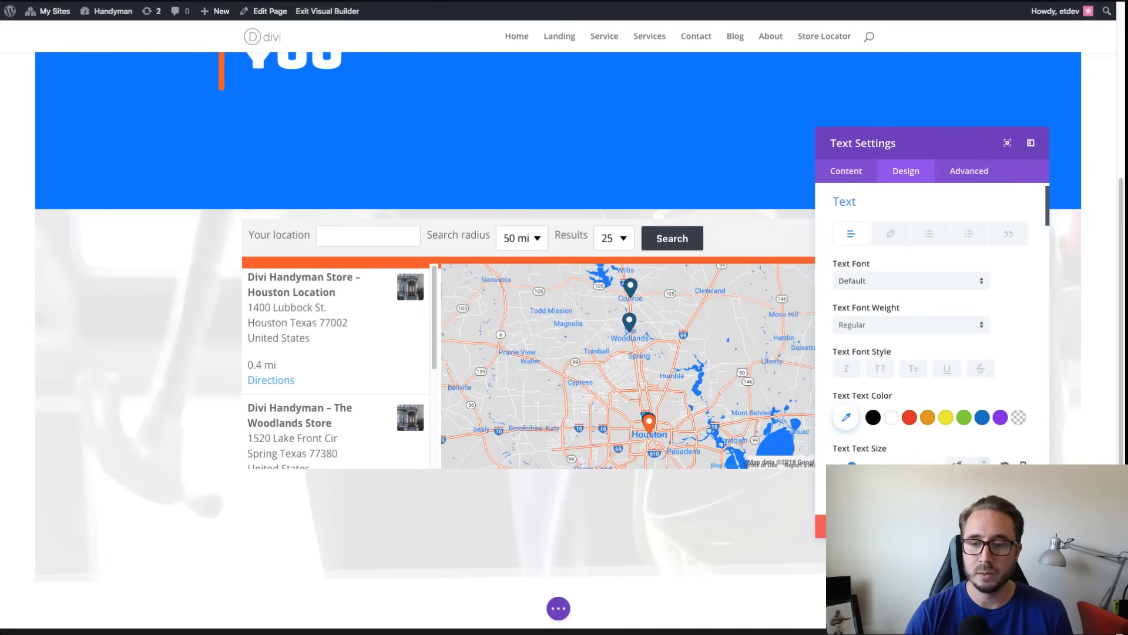
pyautogui.click(985, 462)
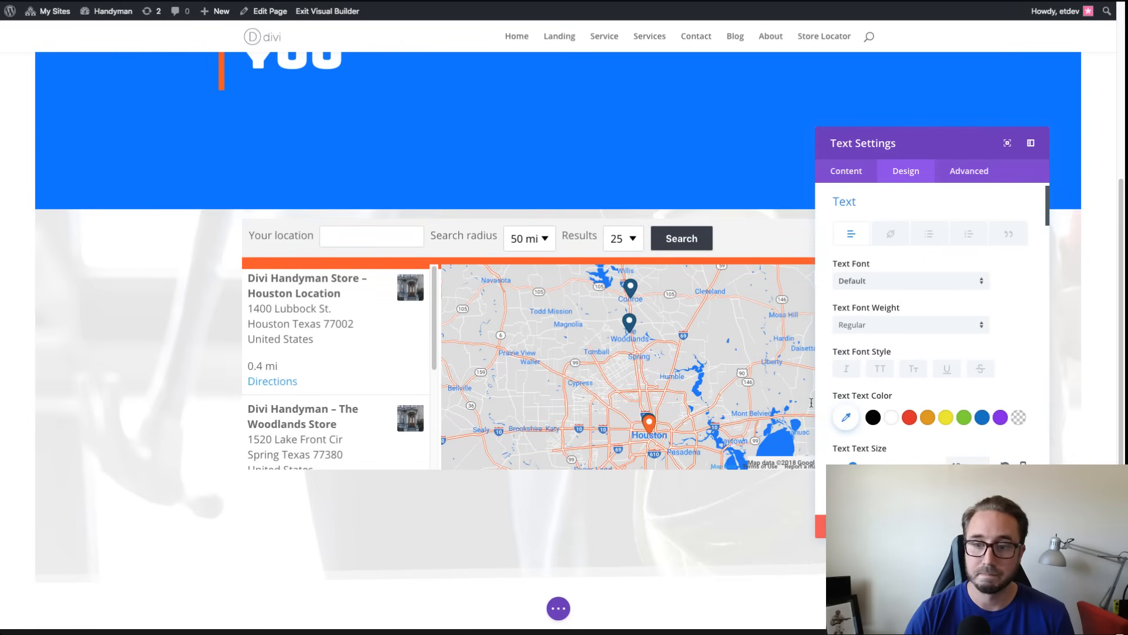
# Step: Set the Text module's custom top padding to 2% and link the bottom padding to the same value
pyautogui.scroll(-3, 860, 404)
pyautogui.scroll(-10, 860, 406)
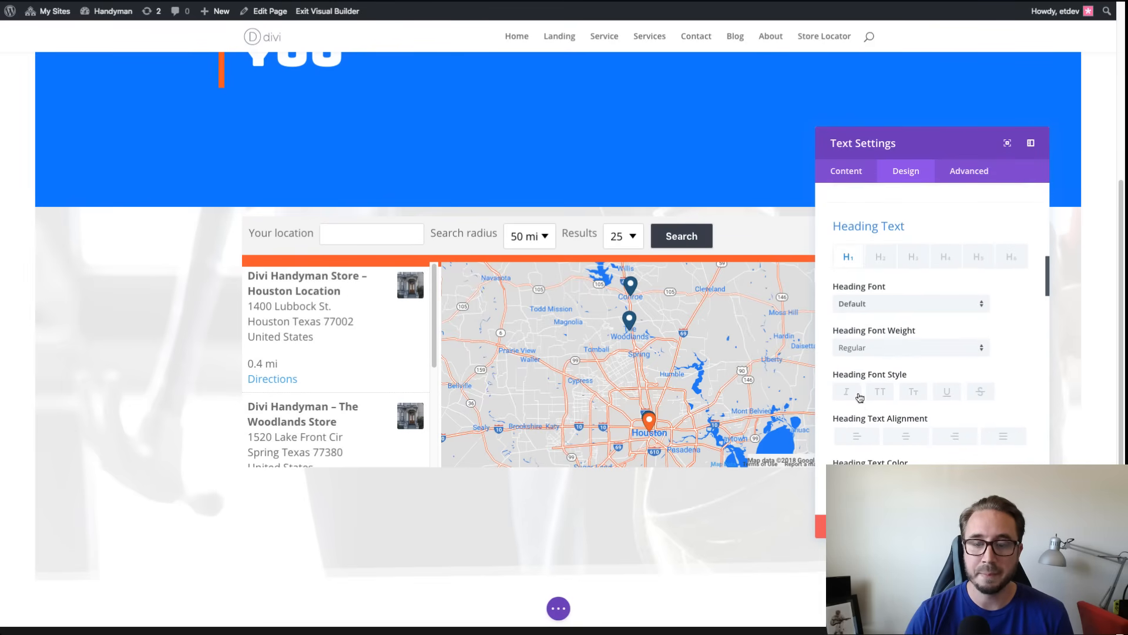
pyautogui.scroll(-5, 986, 289)
pyautogui.scroll(-1, 985, 291)
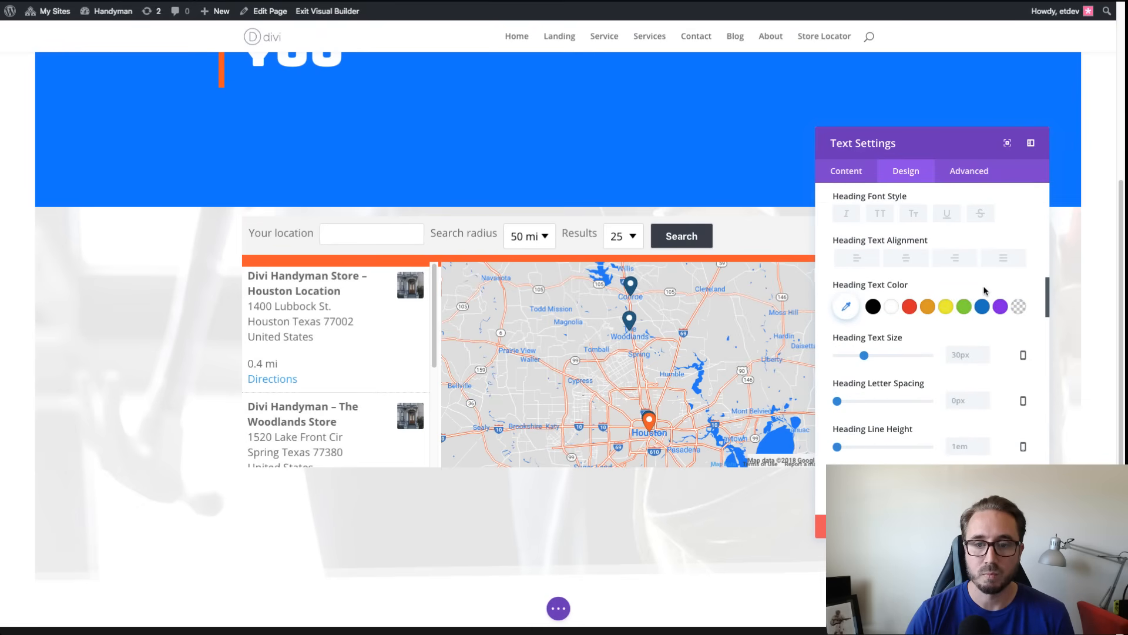
pyautogui.scroll(-3, 985, 290)
pyautogui.scroll(6, 987, 298)
pyautogui.scroll(-12, 987, 299)
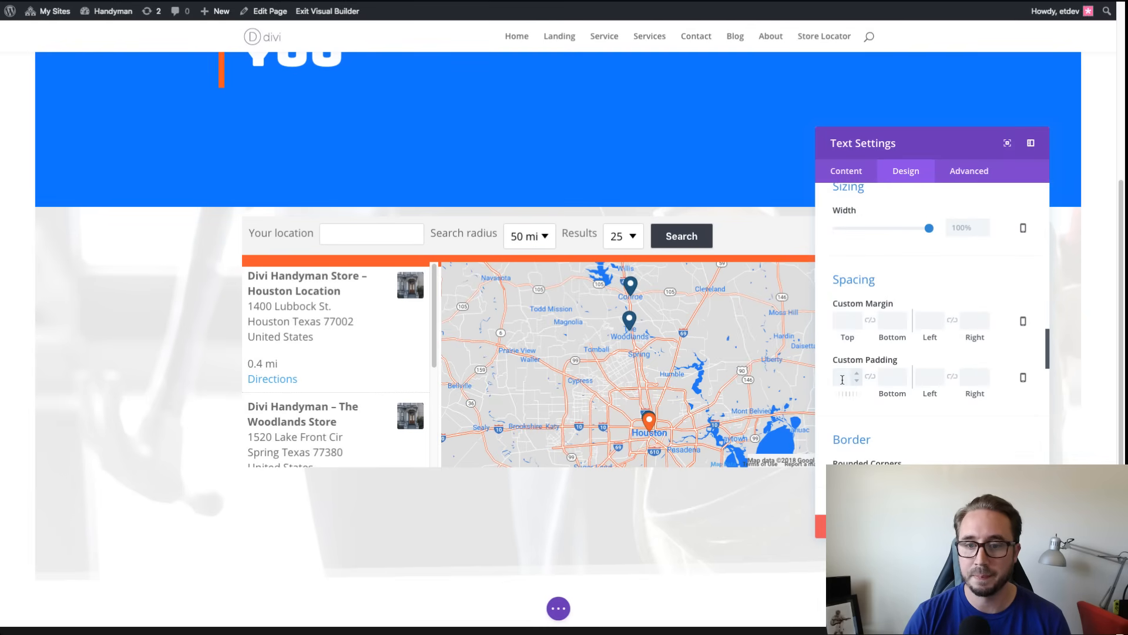
pyautogui.write('2')
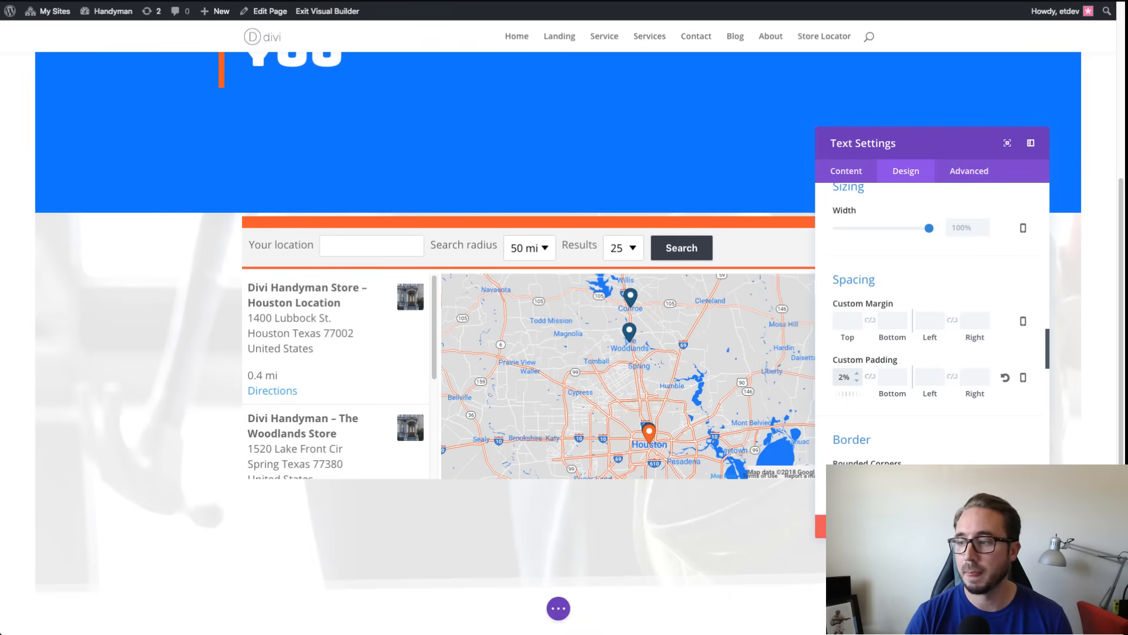
pyautogui.click(870, 377)
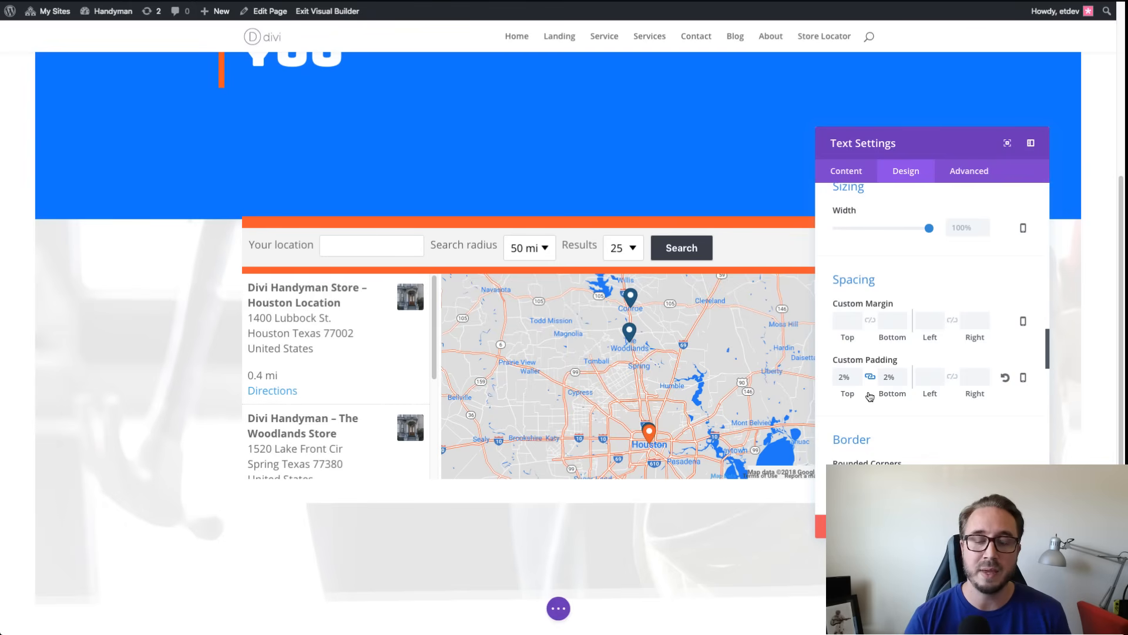
# Step: Set the Text module's custom left padding to 3% and link the right padding to the same value
pyautogui.scroll(3, 949, 282)
pyautogui.scroll(-1, 946, 286)
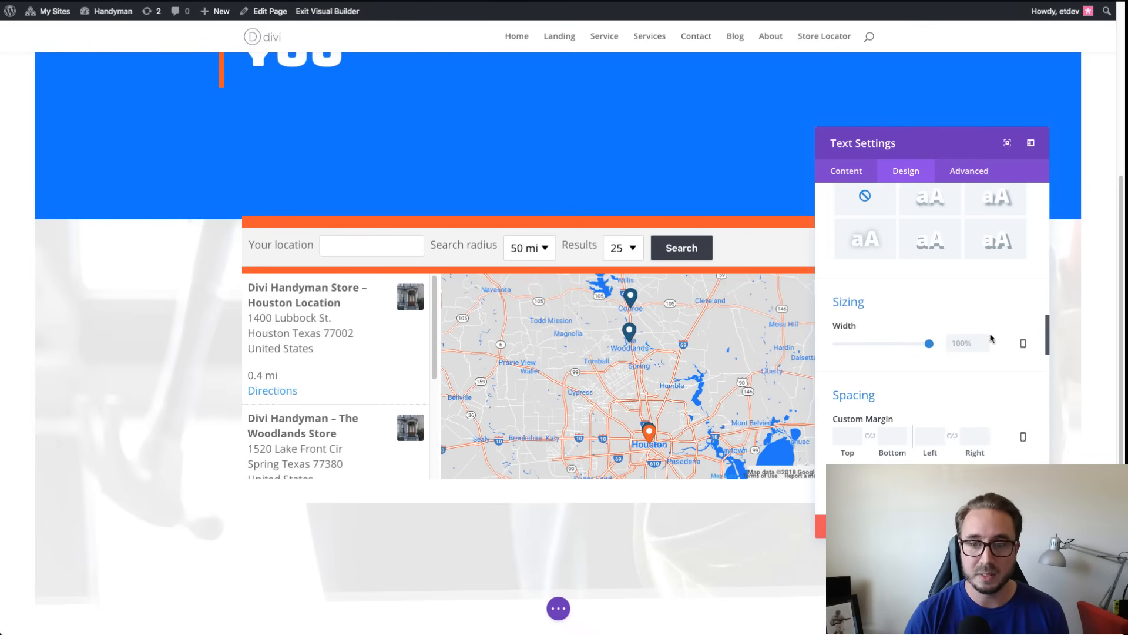
pyautogui.scroll(-1, 964, 376)
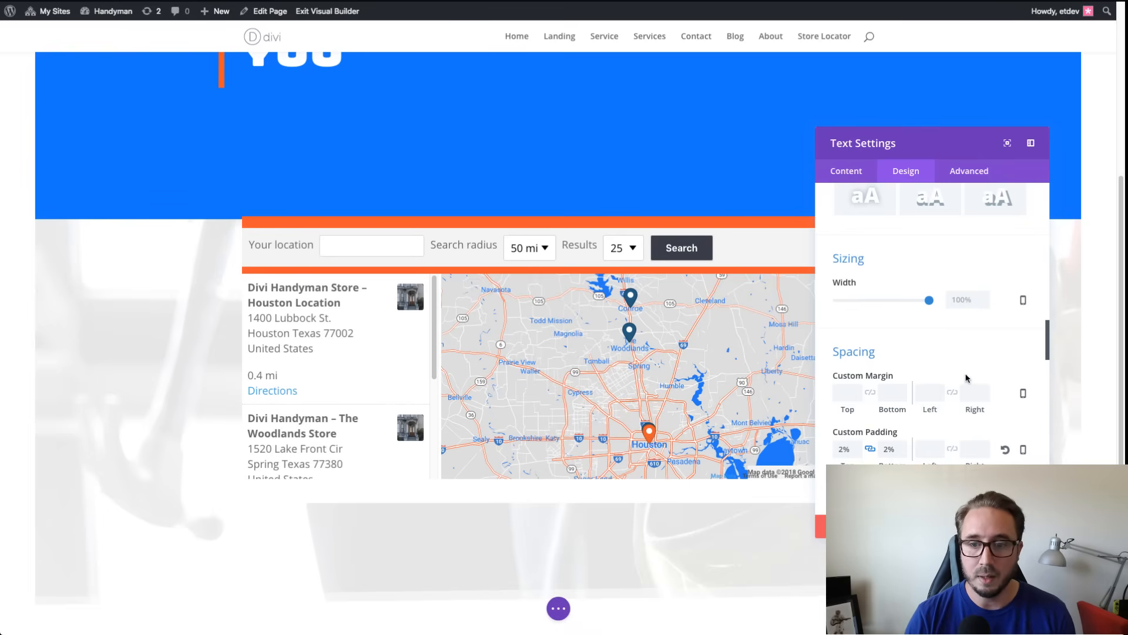
pyautogui.scroll(-5, 966, 377)
pyautogui.scroll(6, 965, 377)
pyautogui.scroll(-3, 965, 377)
pyautogui.scroll(1, 966, 377)
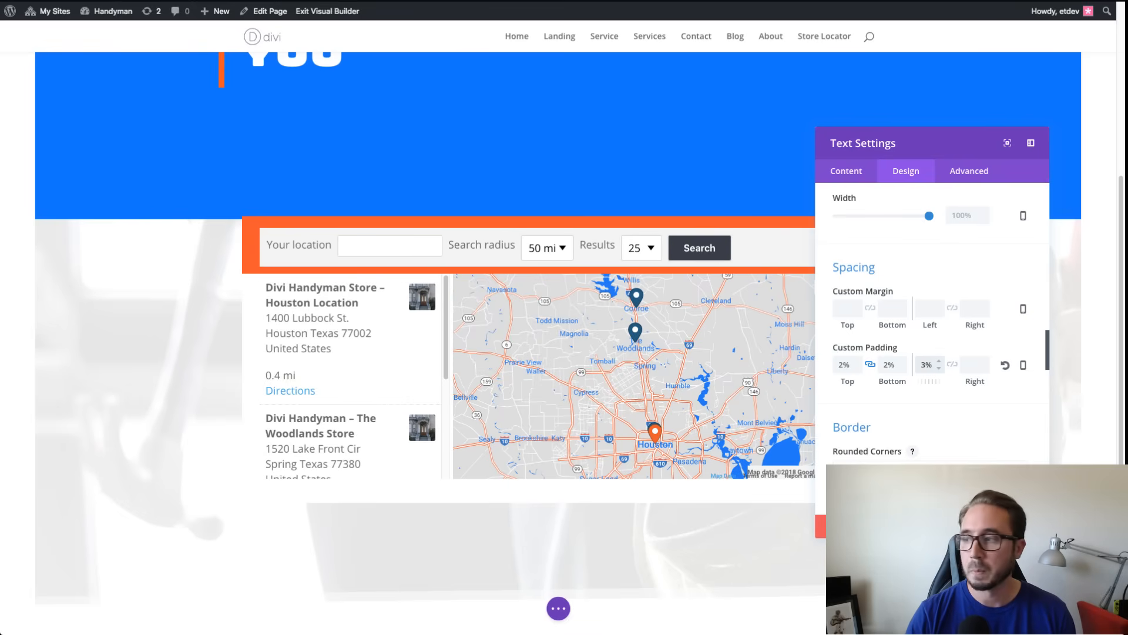
pyautogui.click(952, 364)
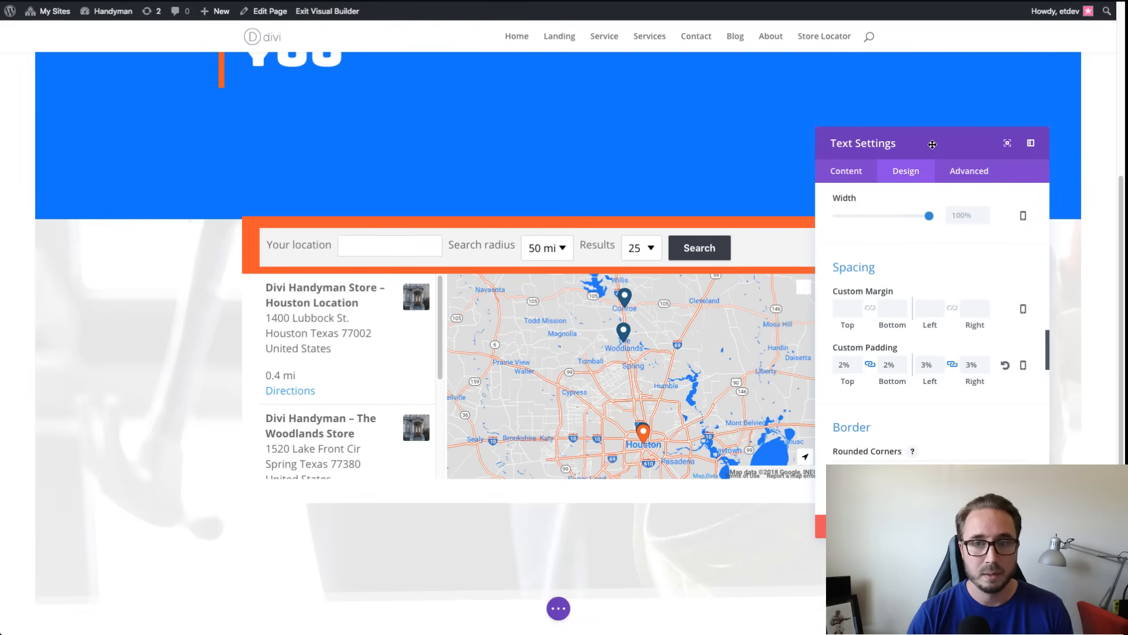
# Step: Add the first box shadow preset to the Text module and set its vertical position to 14px
pyautogui.moveTo(925, 143)
pyautogui.mouseDown()
pyautogui.moveTo(971, 154)
pyautogui.moveTo(904, 149)
pyautogui.mouseUp()
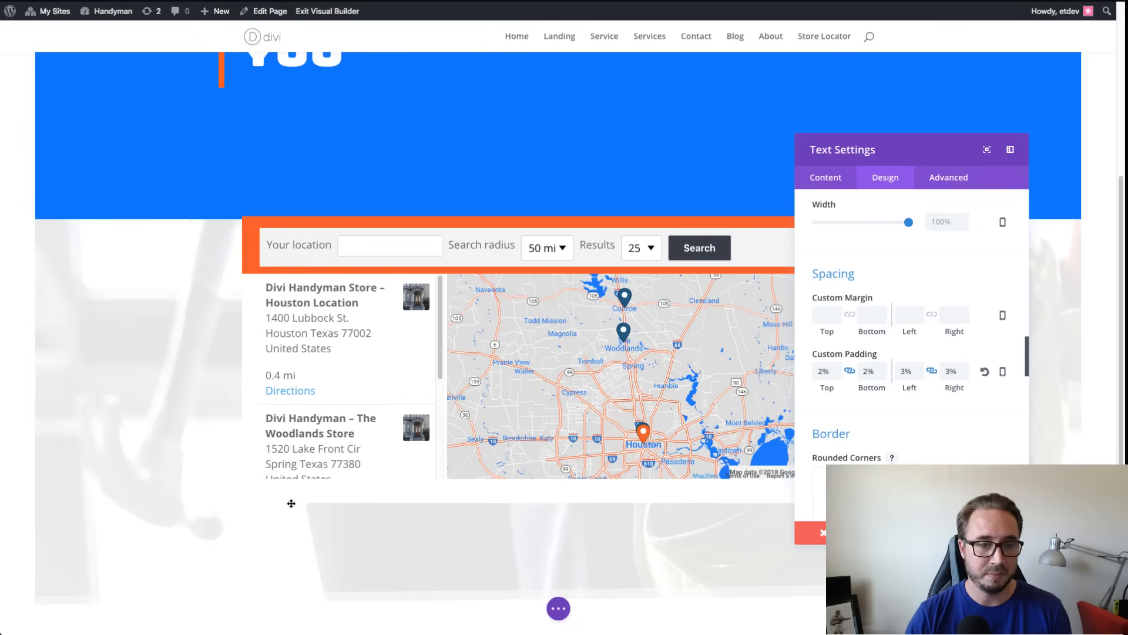
pyautogui.scroll(-2, 918, 426)
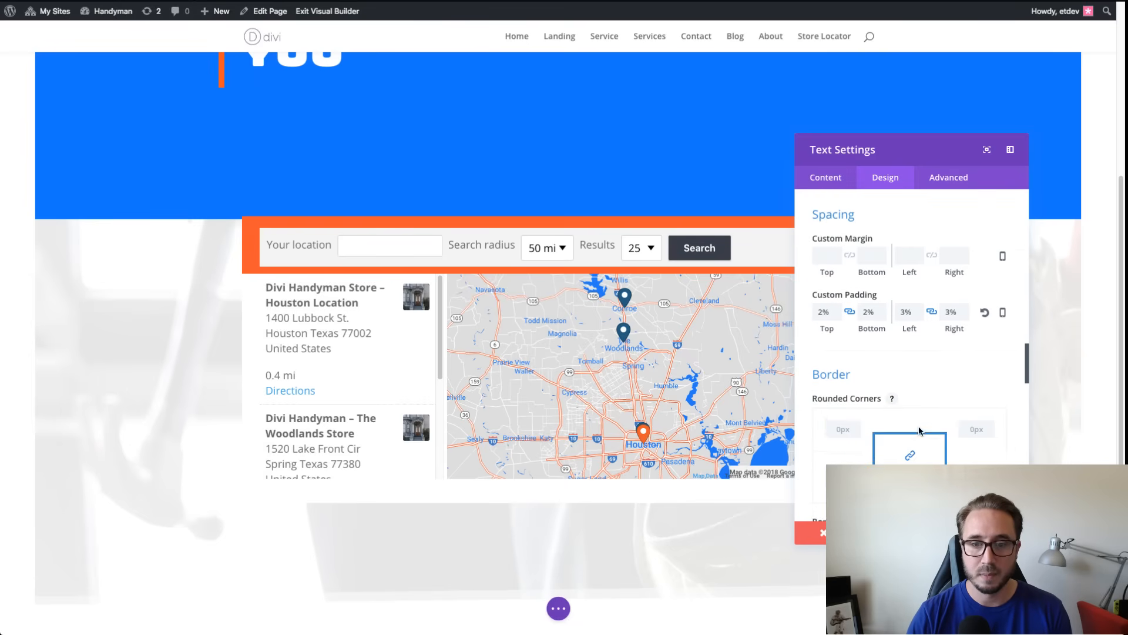
pyautogui.scroll(-2, 919, 429)
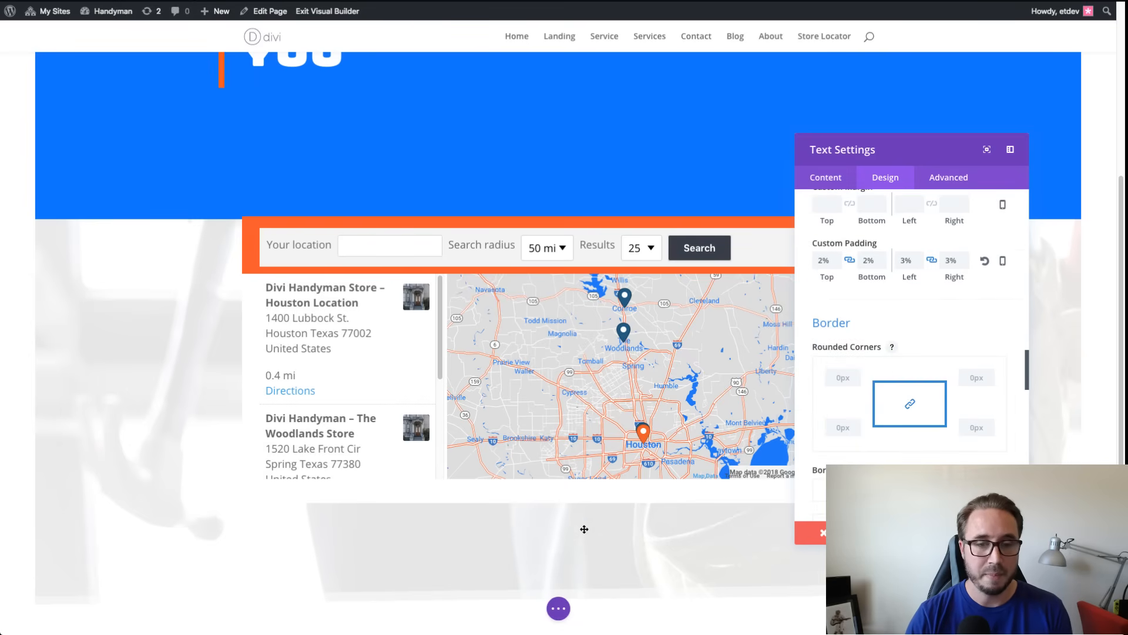
pyautogui.scroll(-8, 925, 339)
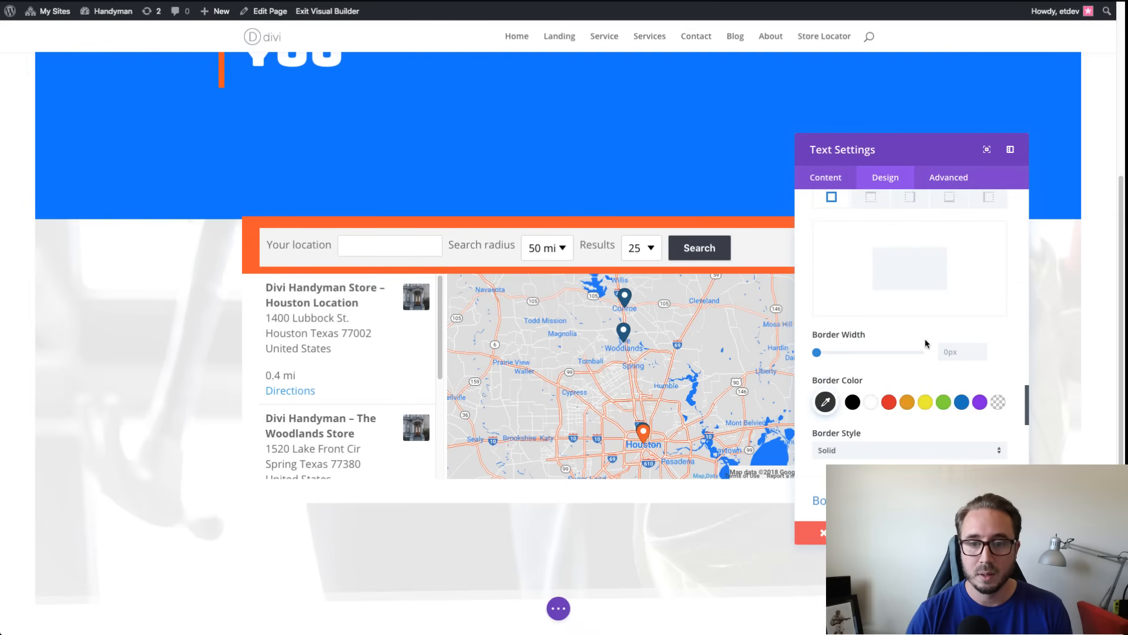
pyautogui.scroll(-4, 928, 344)
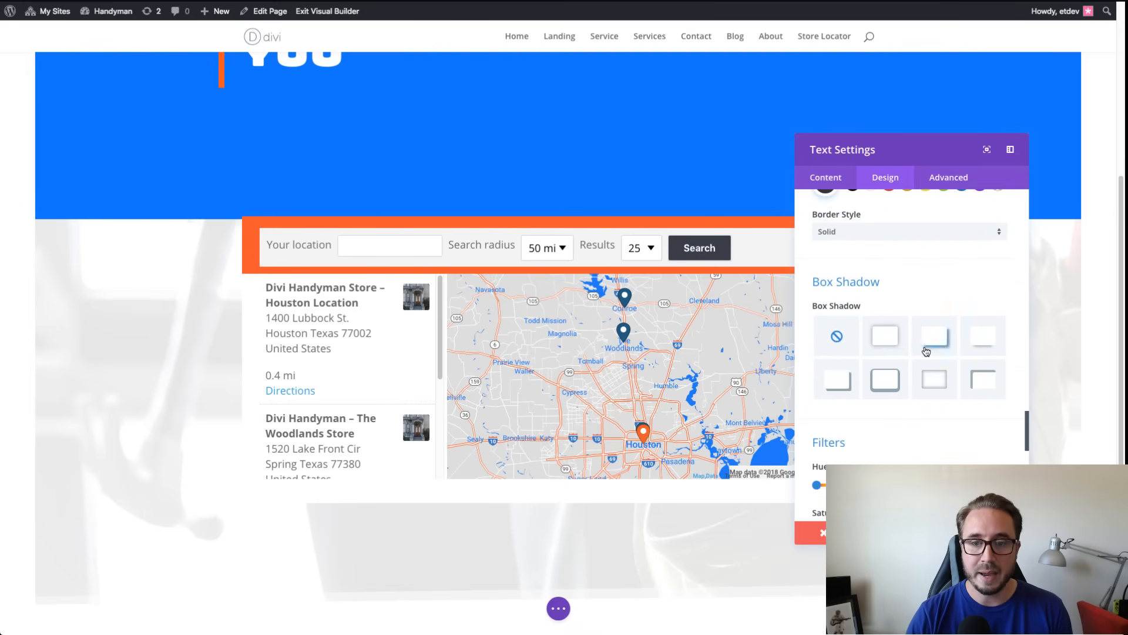
pyautogui.click(887, 343)
pyautogui.scroll(-2, 955, 394)
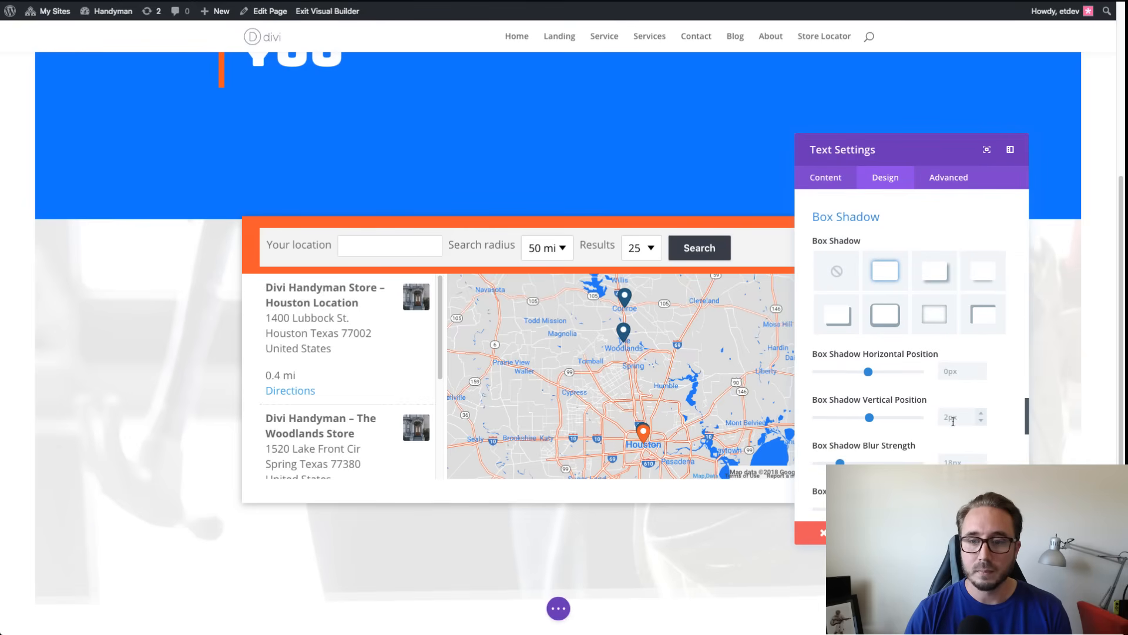
pyautogui.click(953, 417)
pyautogui.write('14')
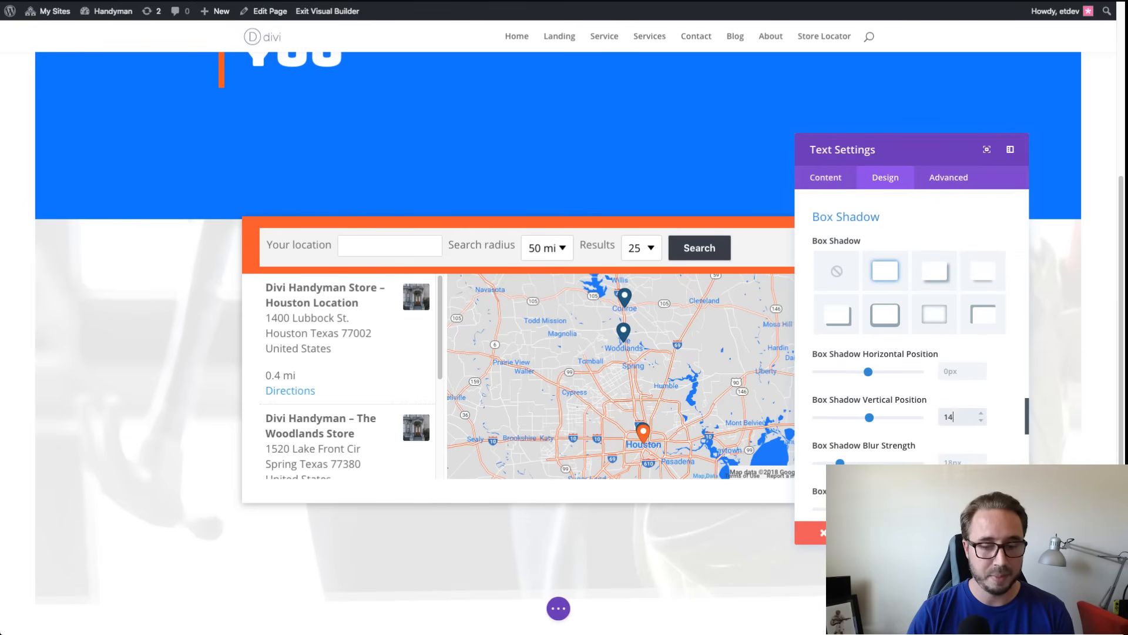
# Step: Set the box shadow's blur strength to 40px and spread strength to -13px, and save the Text module settings
pyautogui.scroll(-1, 948, 450)
pyautogui.click(967, 438)
pyautogui.write('4')
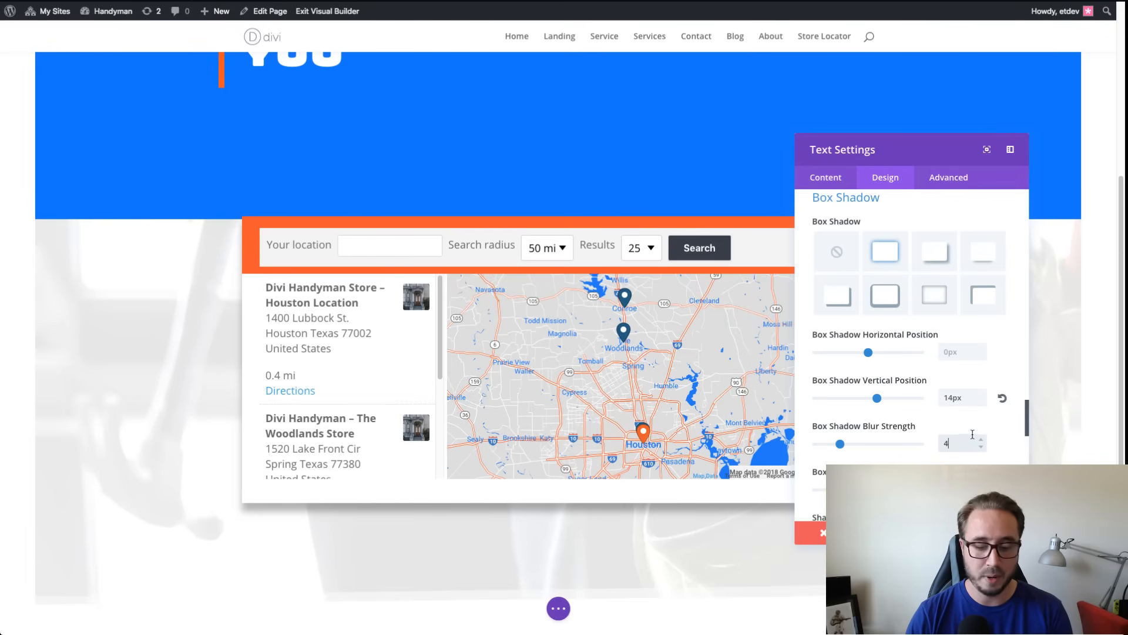
pyautogui.write('0')
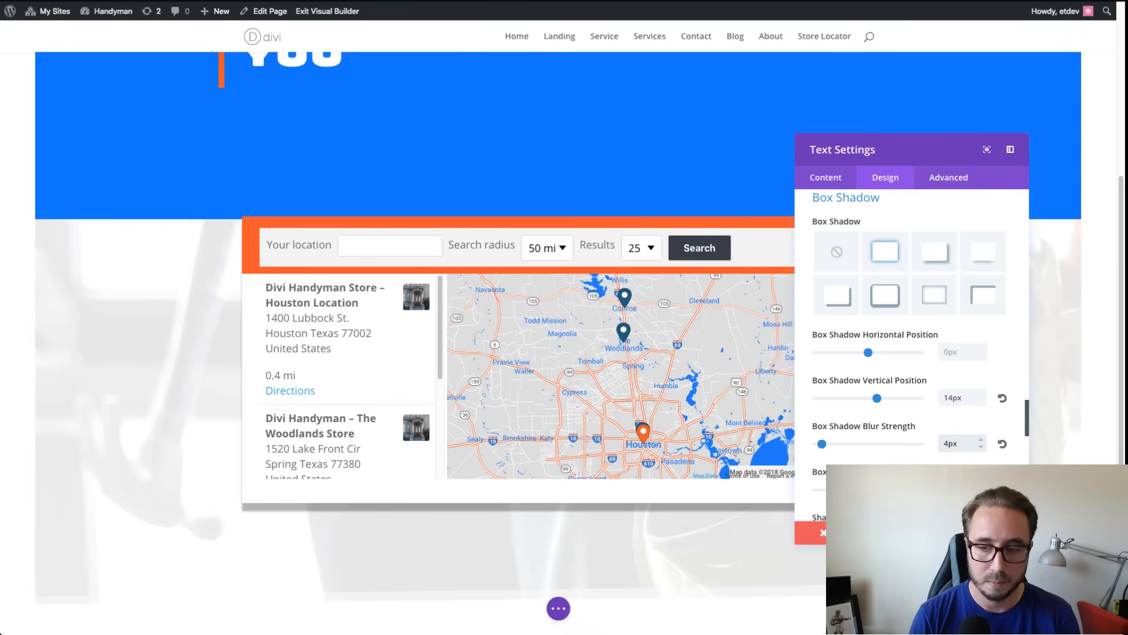
pyautogui.write('px')
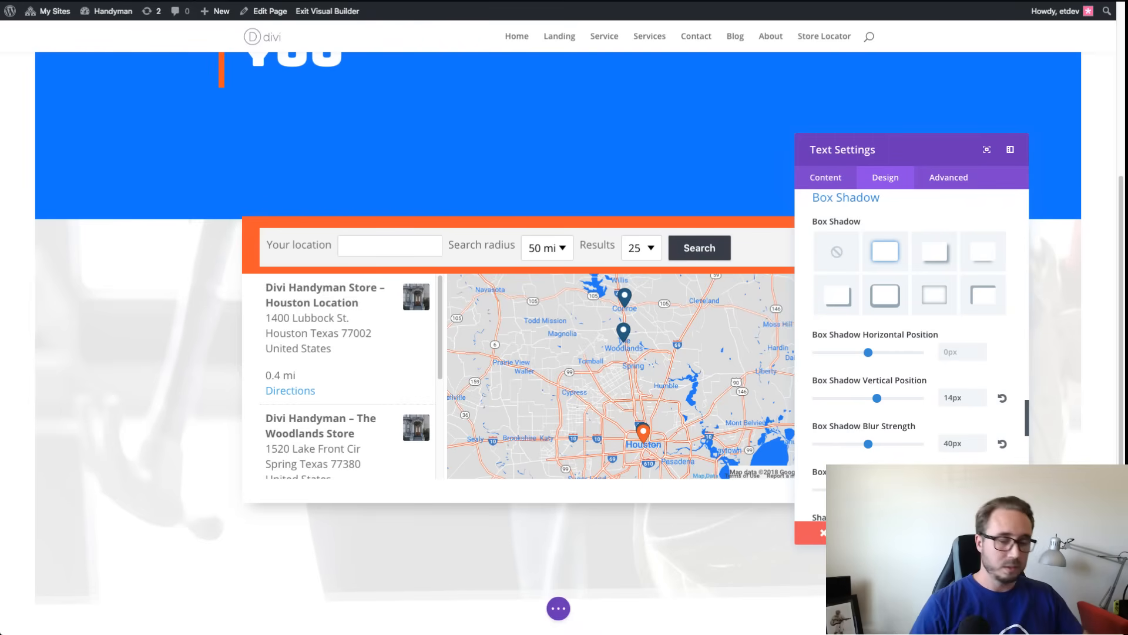
pyautogui.scroll(-3, 947, 395)
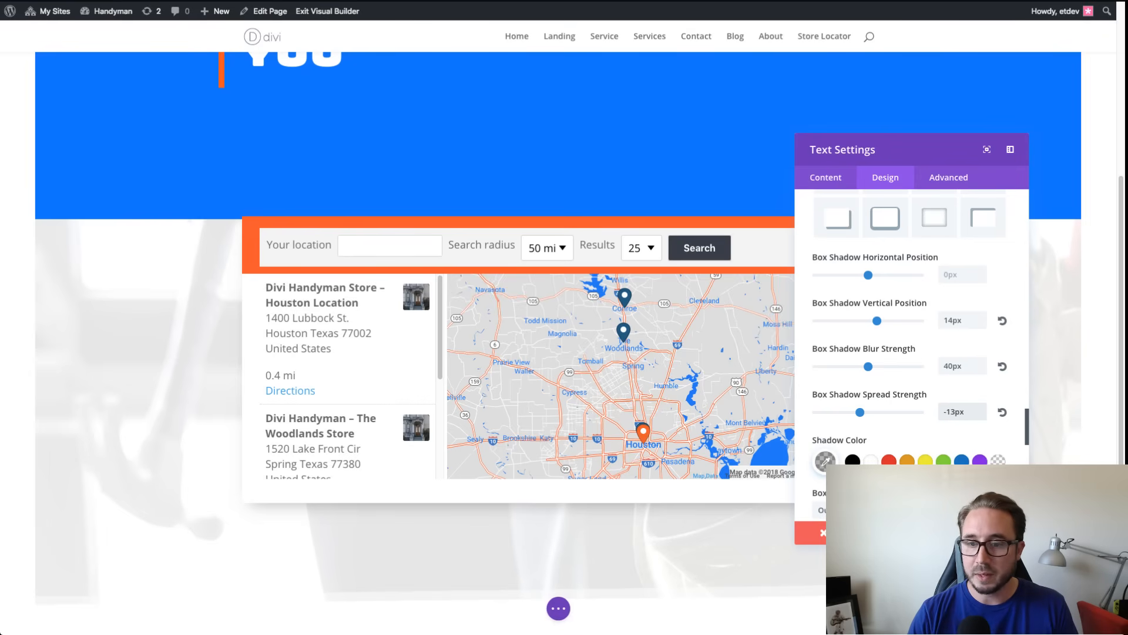
pyautogui.click(1000, 533)
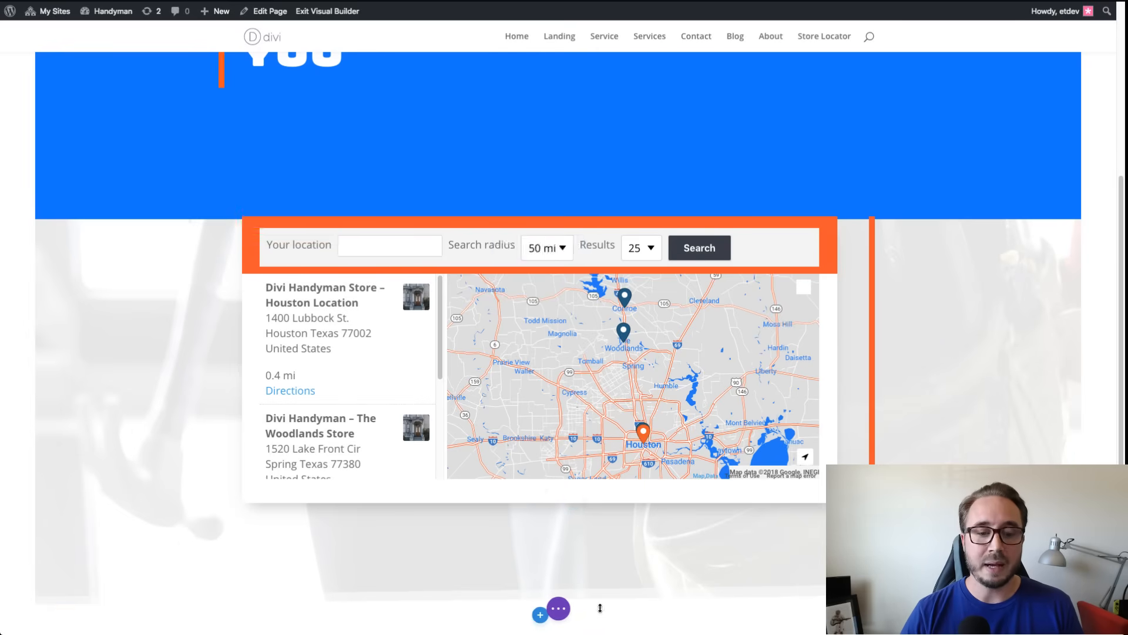
# Step: View the page's Custom CSS field in the advanced page settings and close the settings without entering code
pyautogui.click(554, 610)
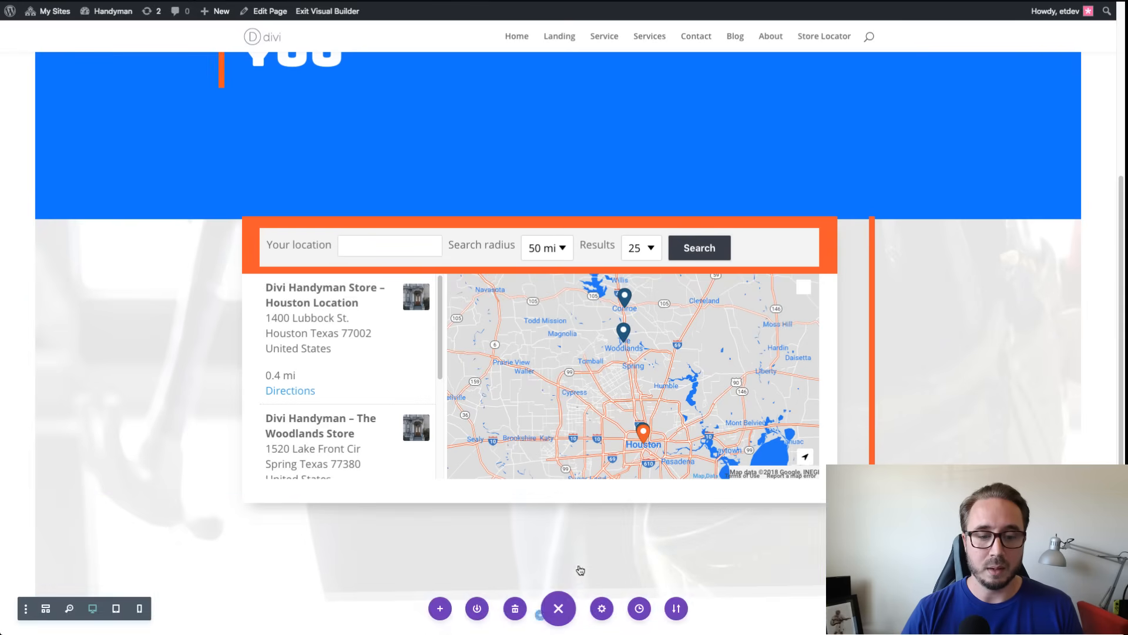
pyautogui.click(601, 610)
pyautogui.click(961, 183)
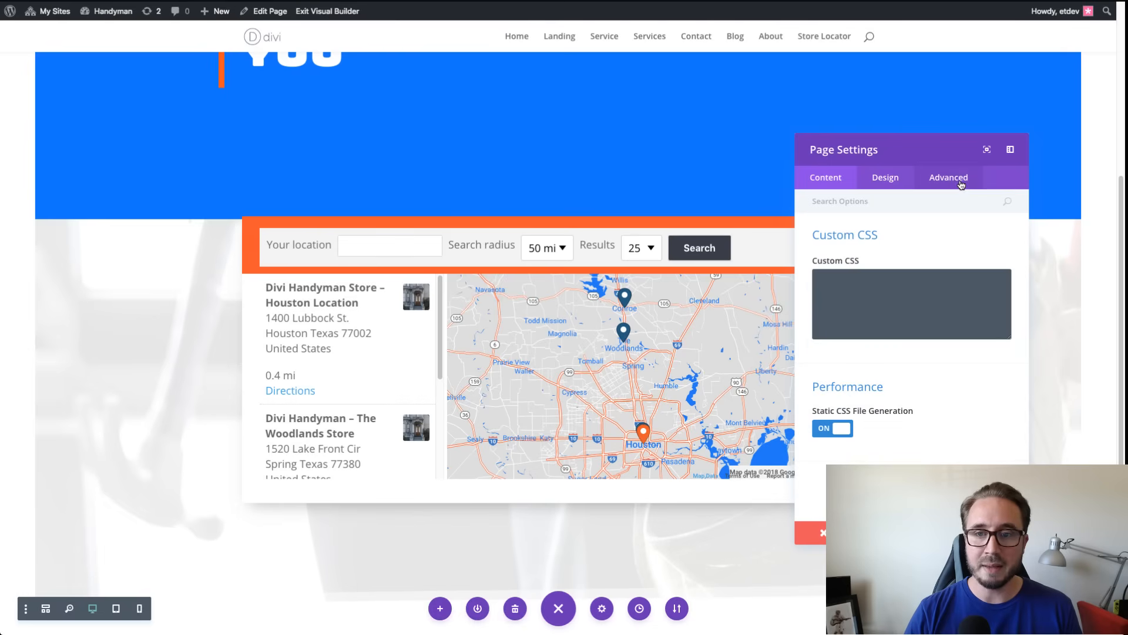
pyautogui.moveTo(925, 147); pyautogui.dragTo(785, 107)
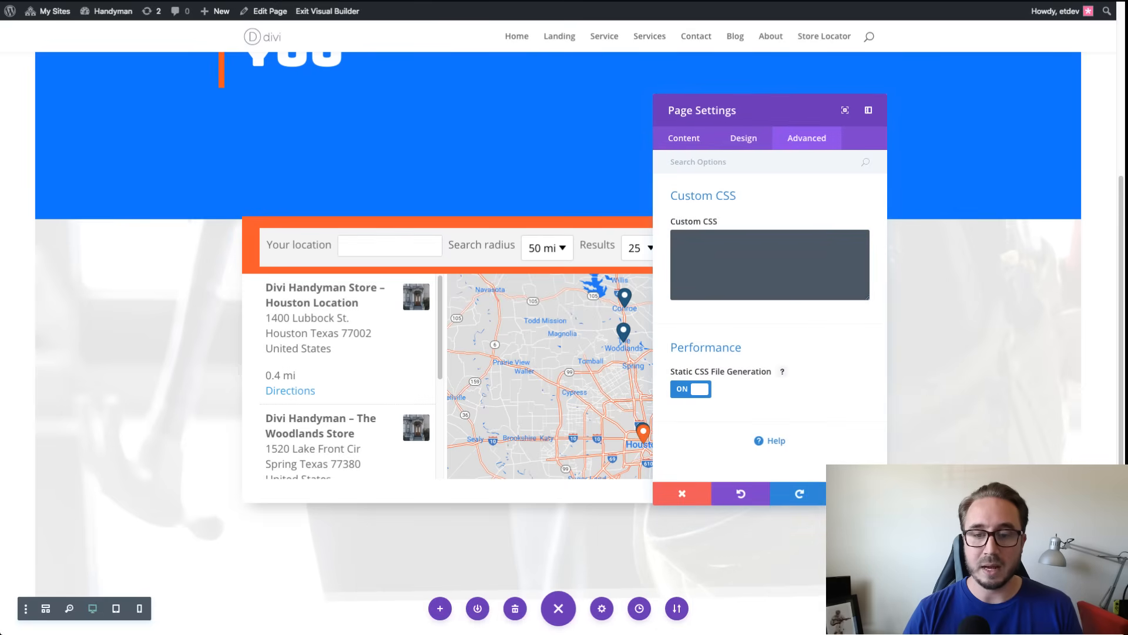
pyautogui.click(858, 493)
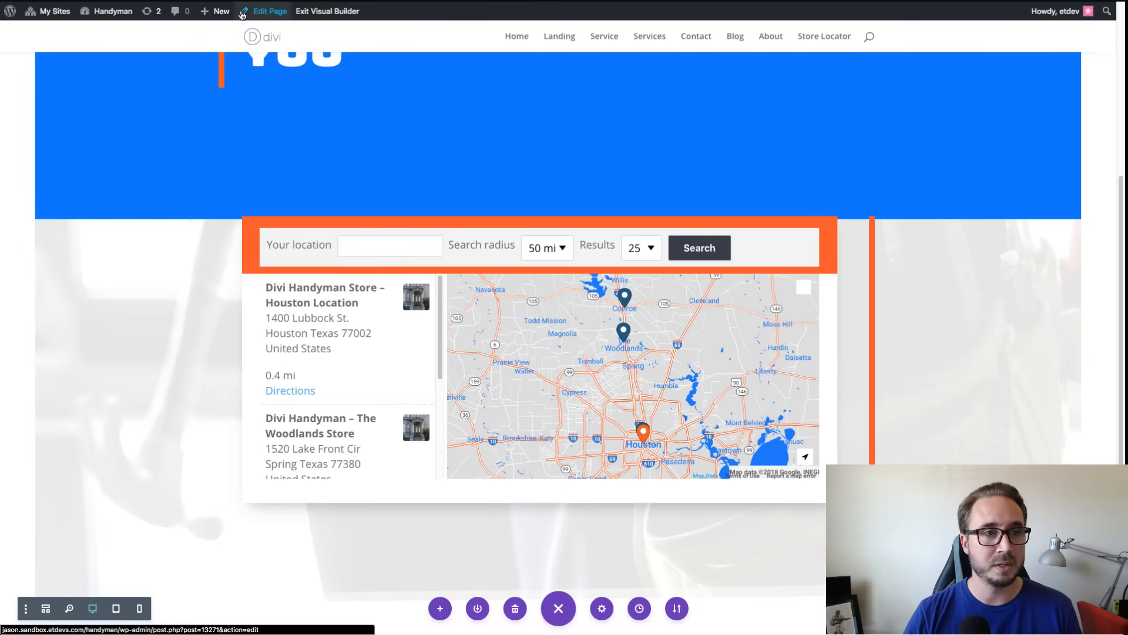
# Step: Open the theme customizer's Additional CSS editor with the cursor after the search button rule, and bring the store locator into the preview
pyautogui.moveTo(112, 11)
pyautogui.rightClick(134, 95)
pyautogui.click(158, 103)
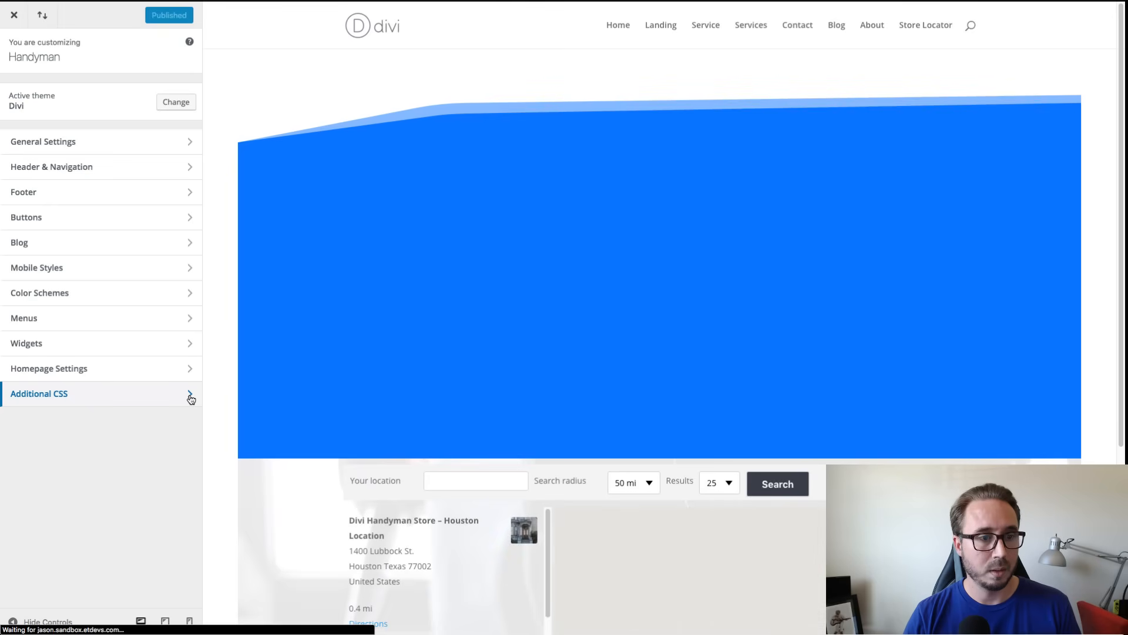
pyautogui.click(190, 395)
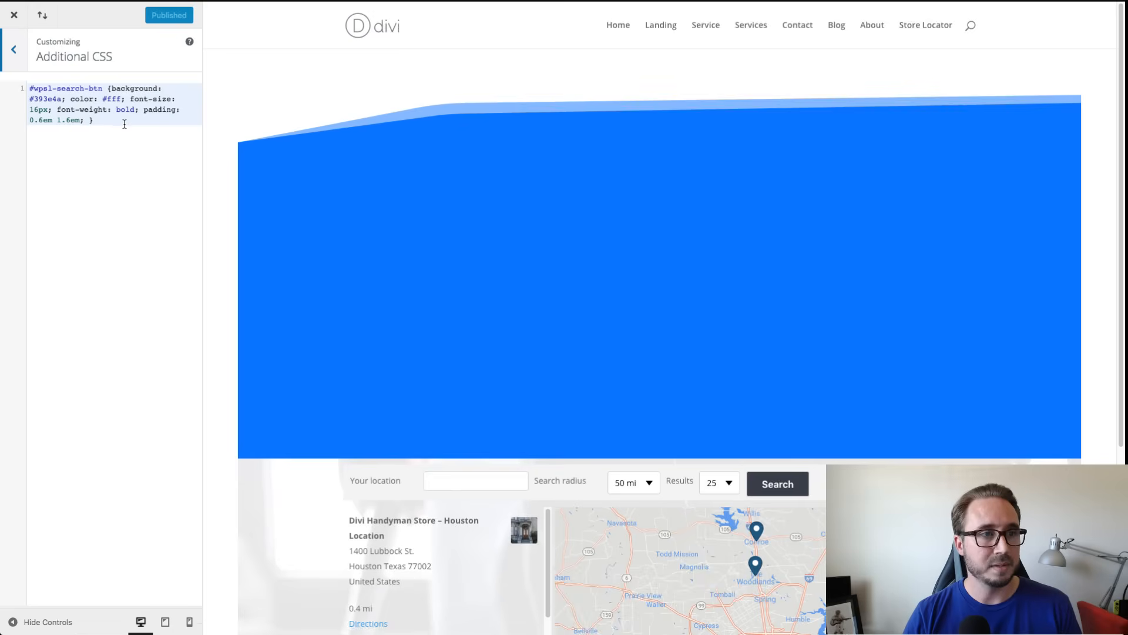
pyautogui.click(162, 134)
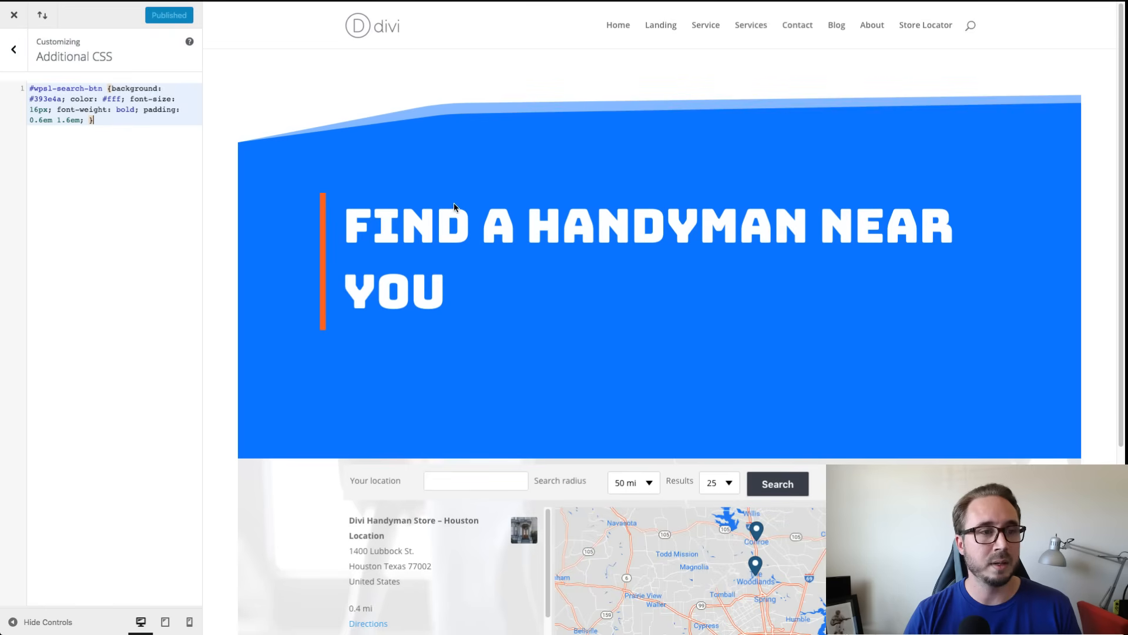
pyautogui.scroll(-3, 831, 394)
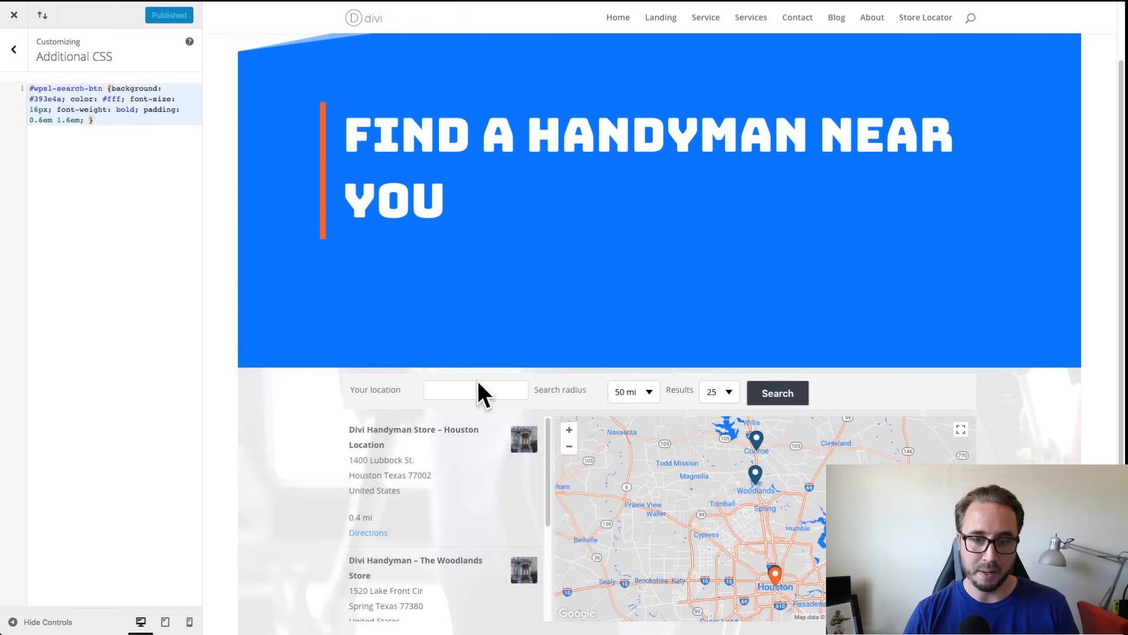
# Step: Close the theme customizer, return to the store locator page in the Visual Builder and restore the autosaved version
pyautogui.click(14, 18)
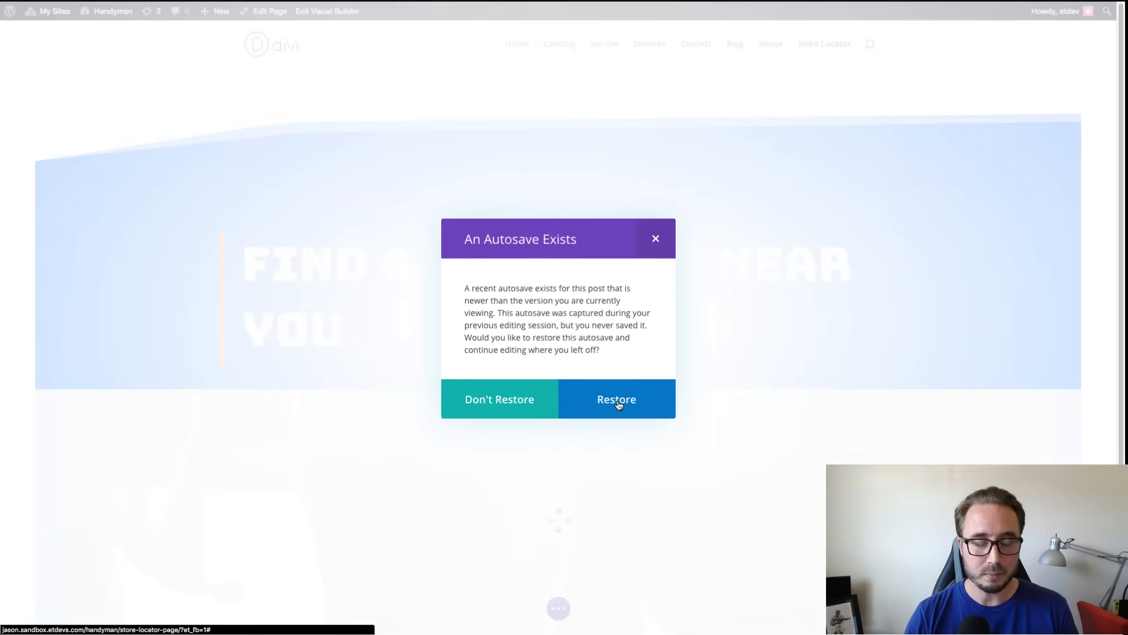
pyautogui.click(619, 404)
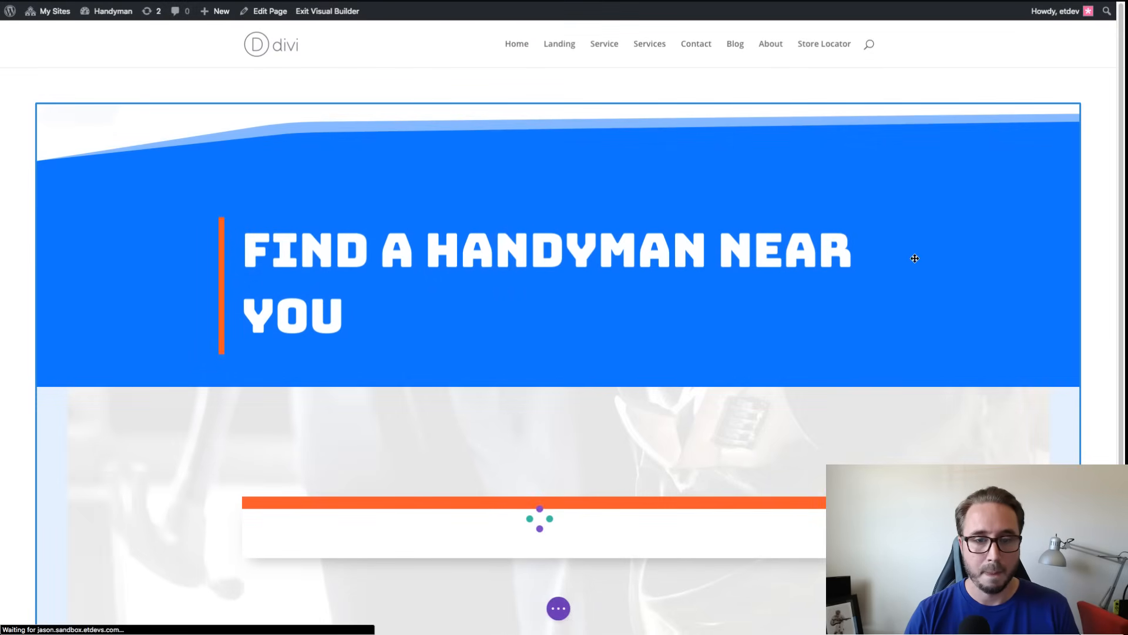
pyautogui.scroll(-2, 917, 258)
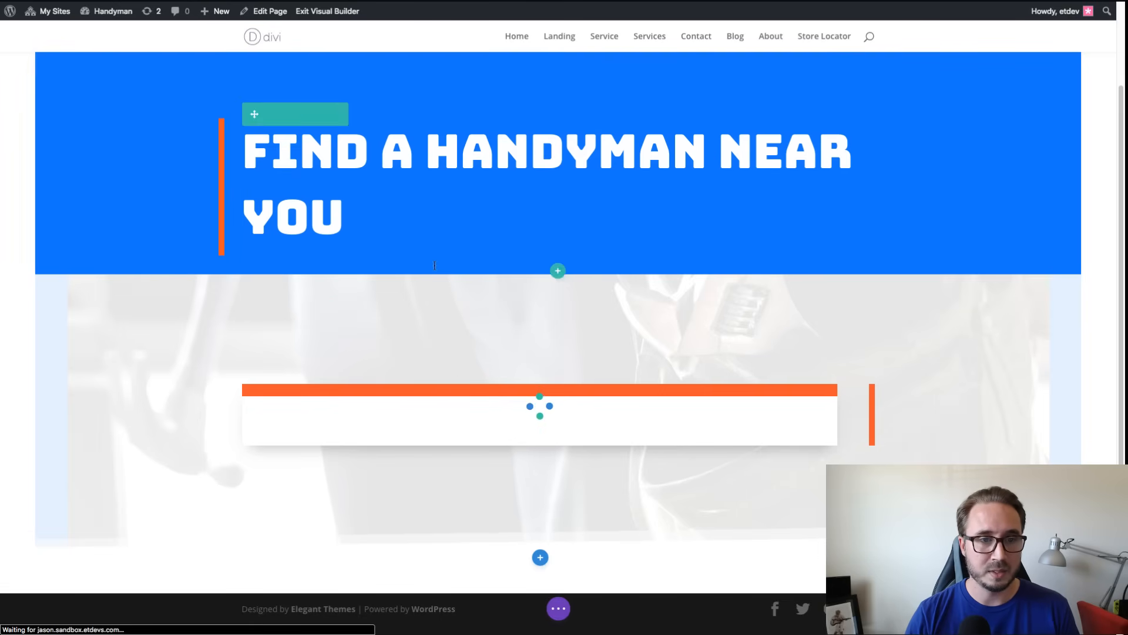
pyautogui.scroll(2, 429, 234)
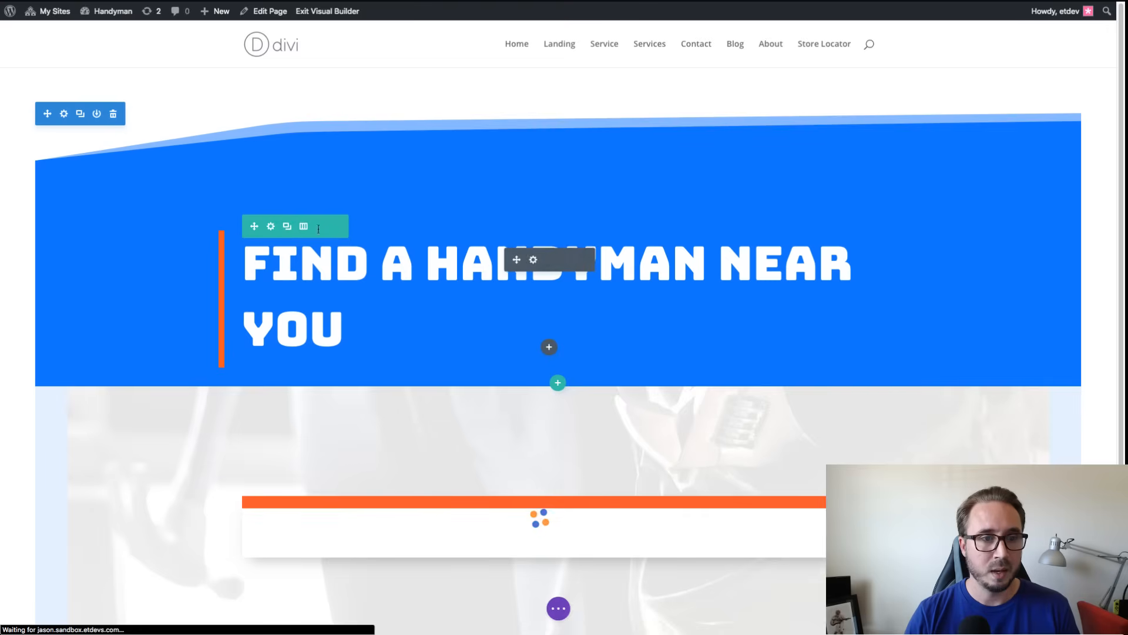
# Step: Clear the custom bottom margin of the "Find a Handyman Near You" heading row and save the row settings
pyautogui.click(271, 228)
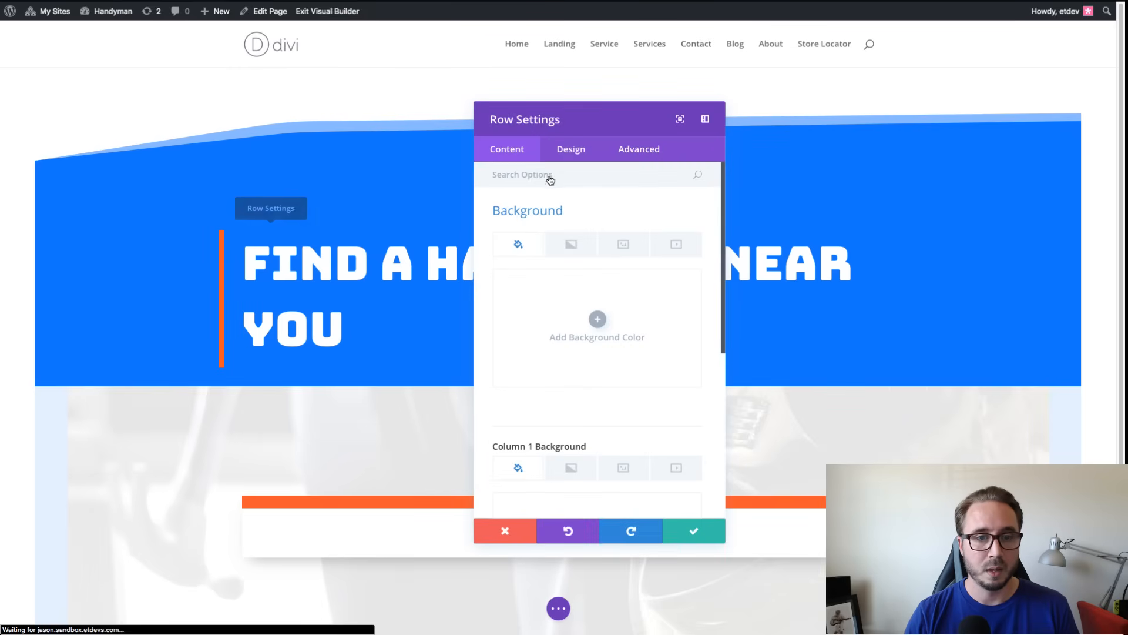
pyautogui.click(570, 151)
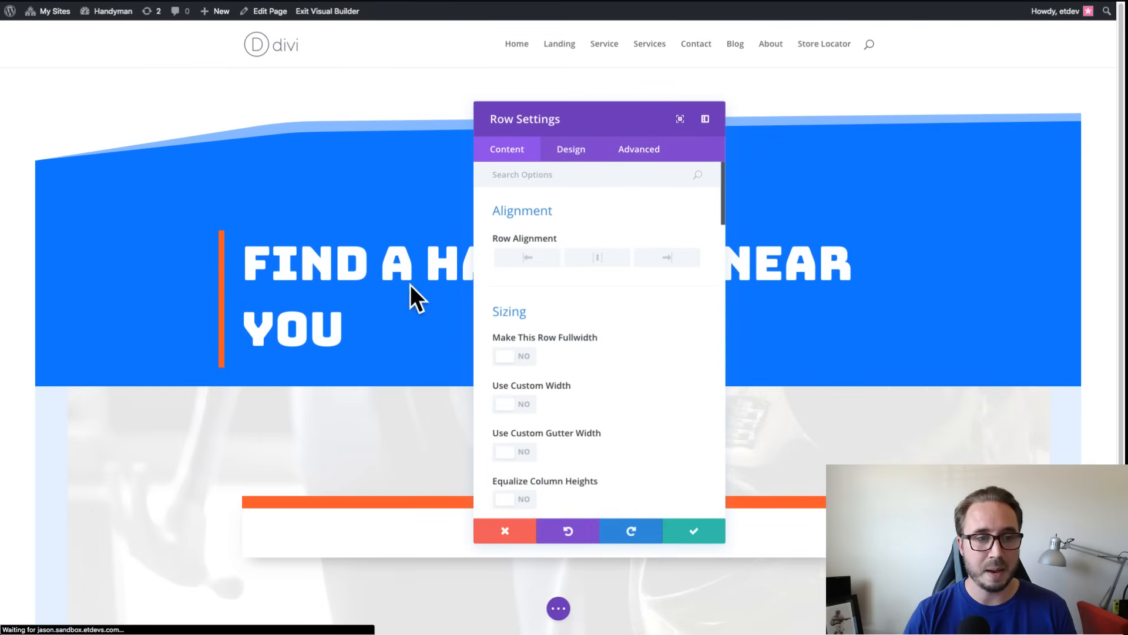
pyautogui.scroll(-5, 627, 303)
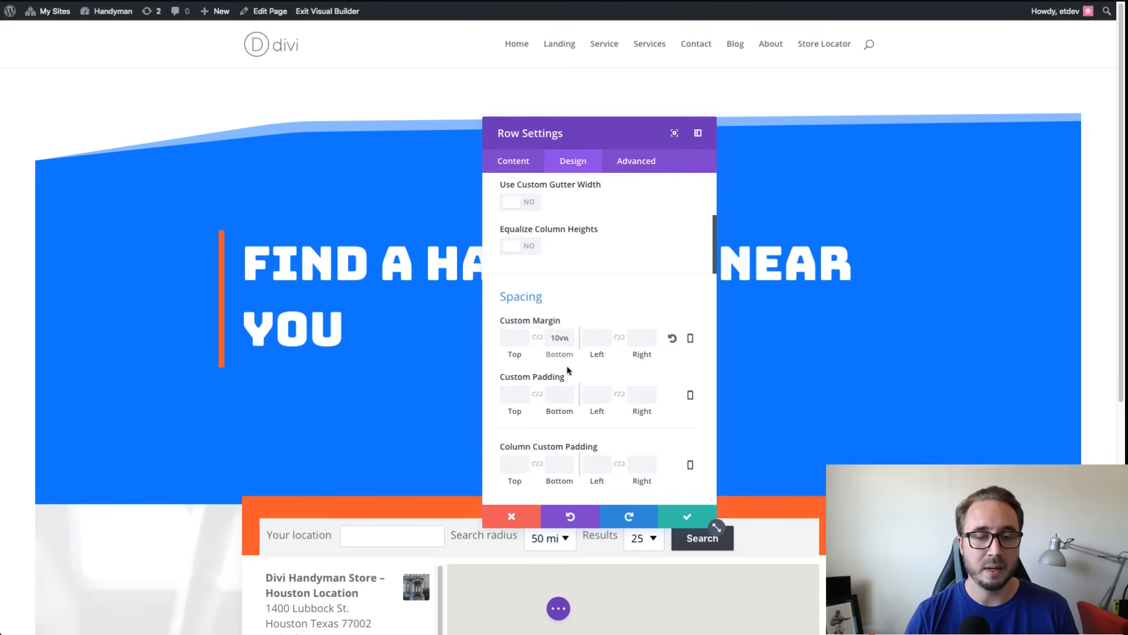
pyautogui.doubleClick(562, 342)
pyautogui.press('BackSpace')
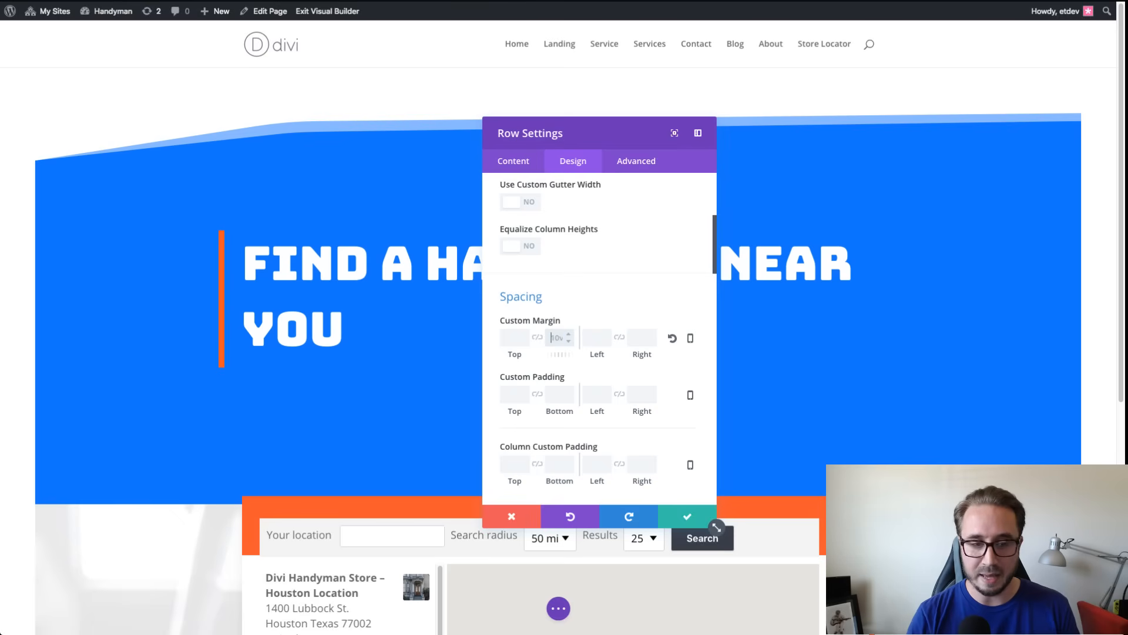
pyautogui.click(687, 519)
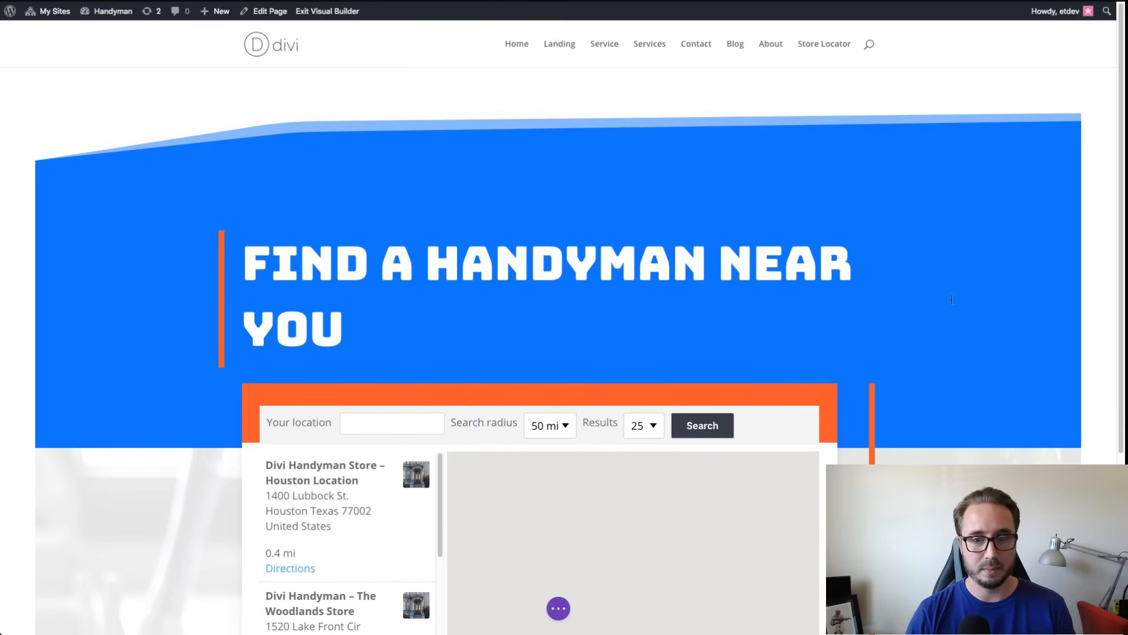
# Step: Check the heading and store locator spacing in the builder, and open the live page outside the Visual Builder in a new tab
pyautogui.scroll(-1, 907, 311)
pyautogui.scroll(-1, 952, 342)
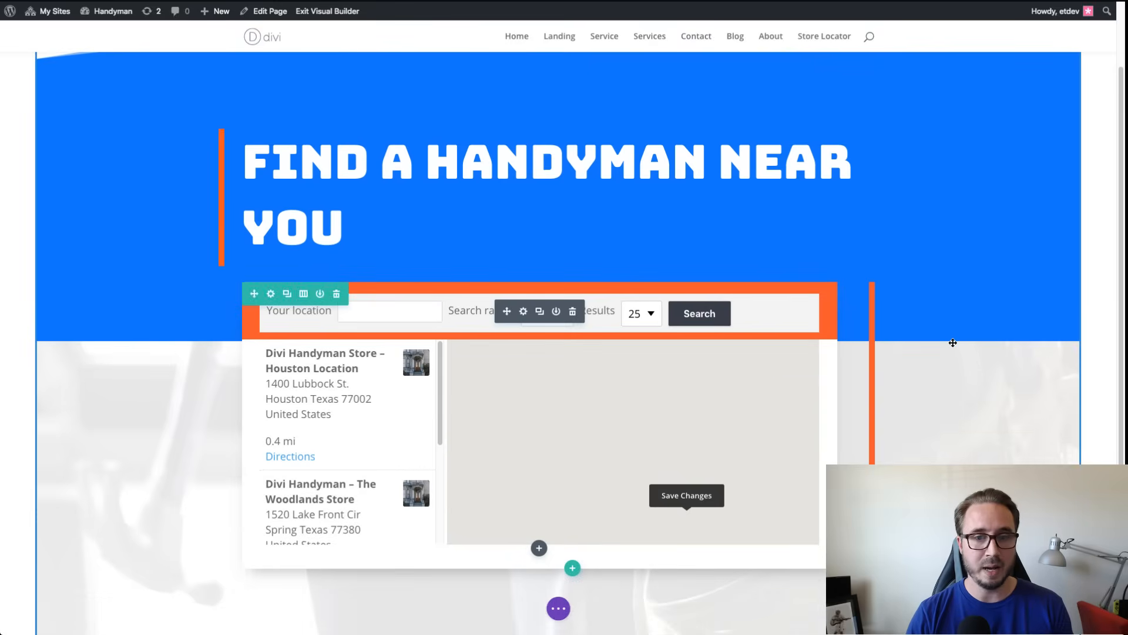
pyautogui.scroll(1, 949, 340)
pyautogui.scroll(-2, 952, 342)
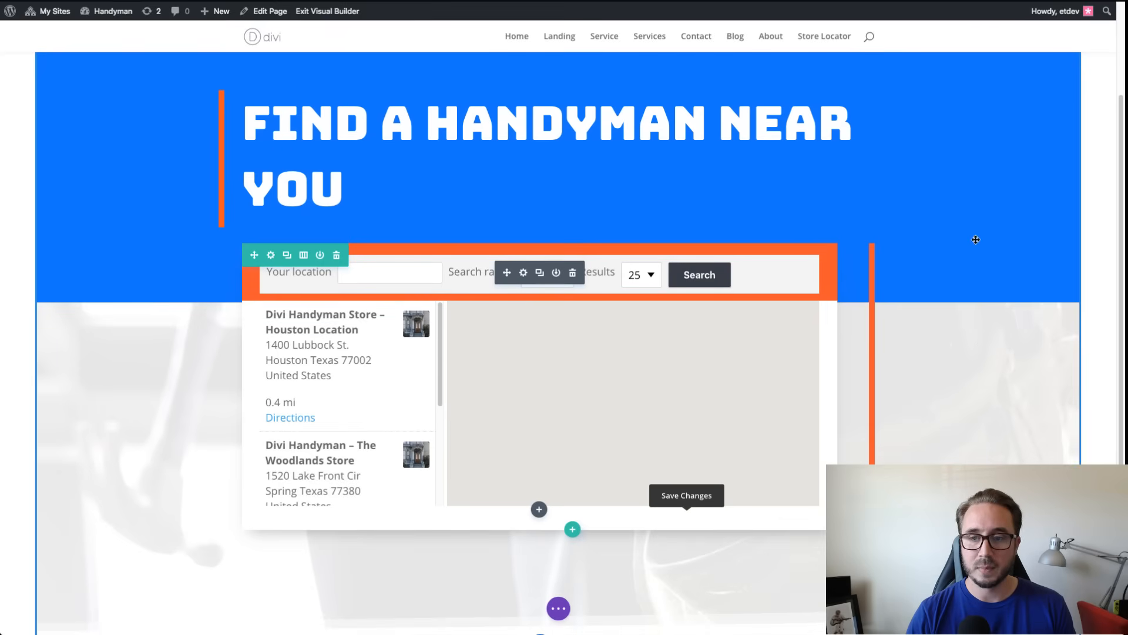
pyautogui.scroll(1, 979, 346)
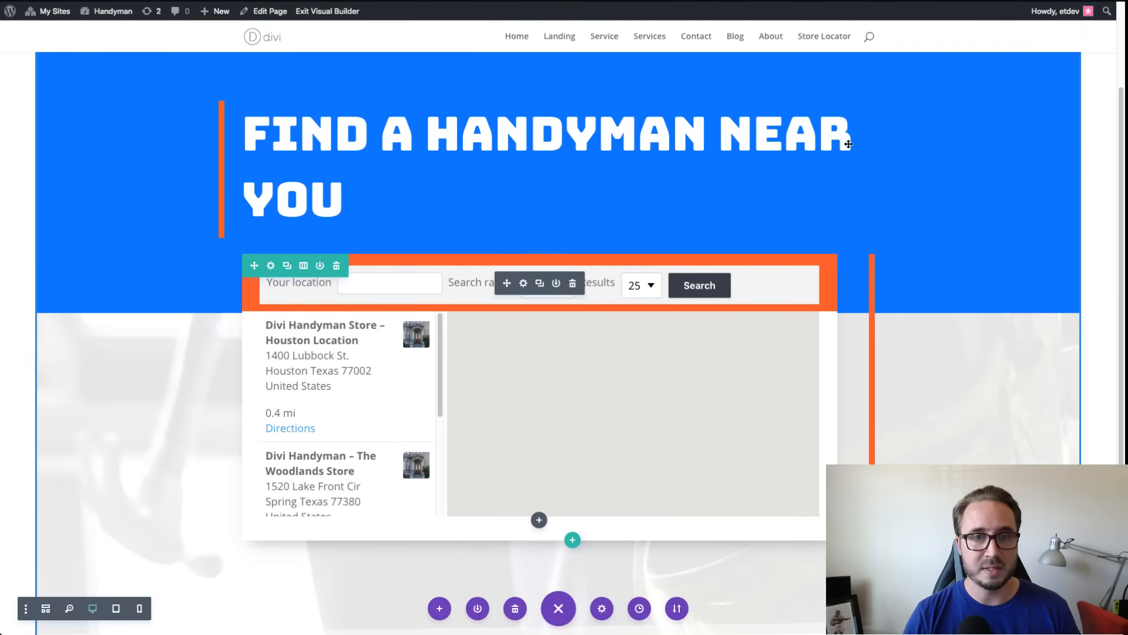
pyautogui.rightClick(307, 16)
pyautogui.click(360, 19)
pyautogui.click(457, 1)
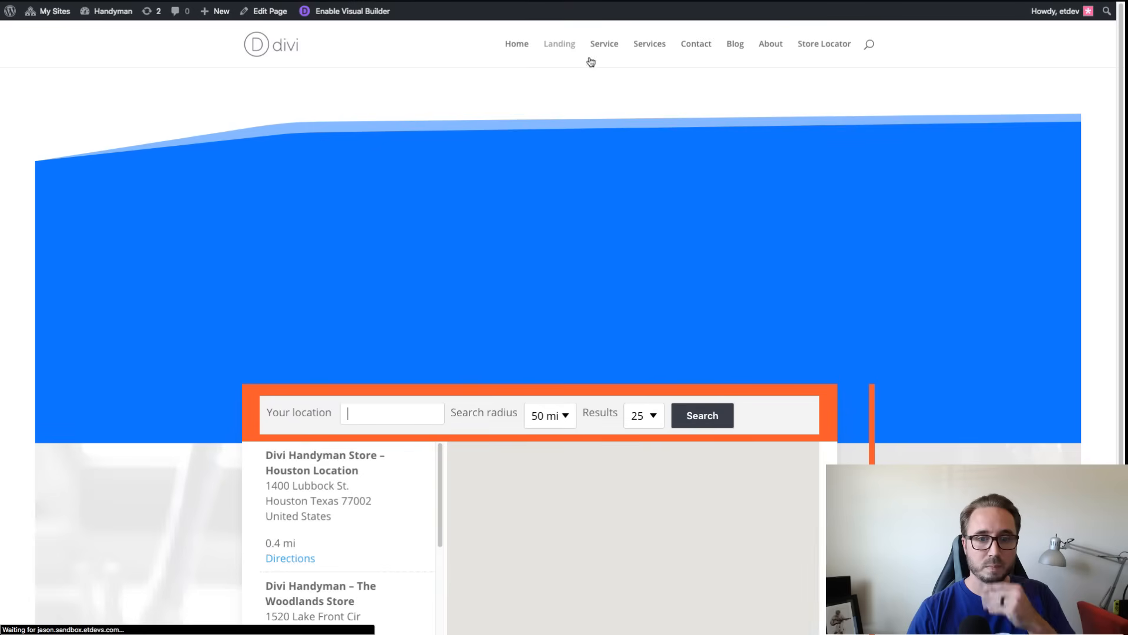
# Step: Examine the live page's layout and browse through the store entries in the locator's results list
pyautogui.scroll(-2, 888, 174)
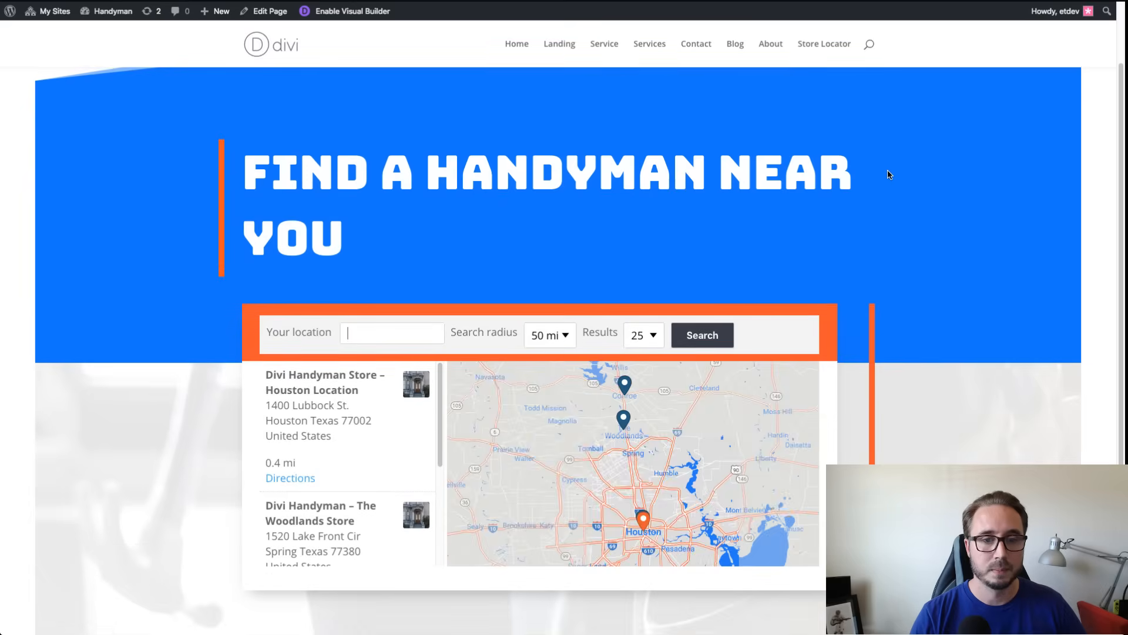
pyautogui.scroll(-2, 900, 176)
pyautogui.scroll(3, 900, 176)
pyautogui.scroll(-1, 901, 175)
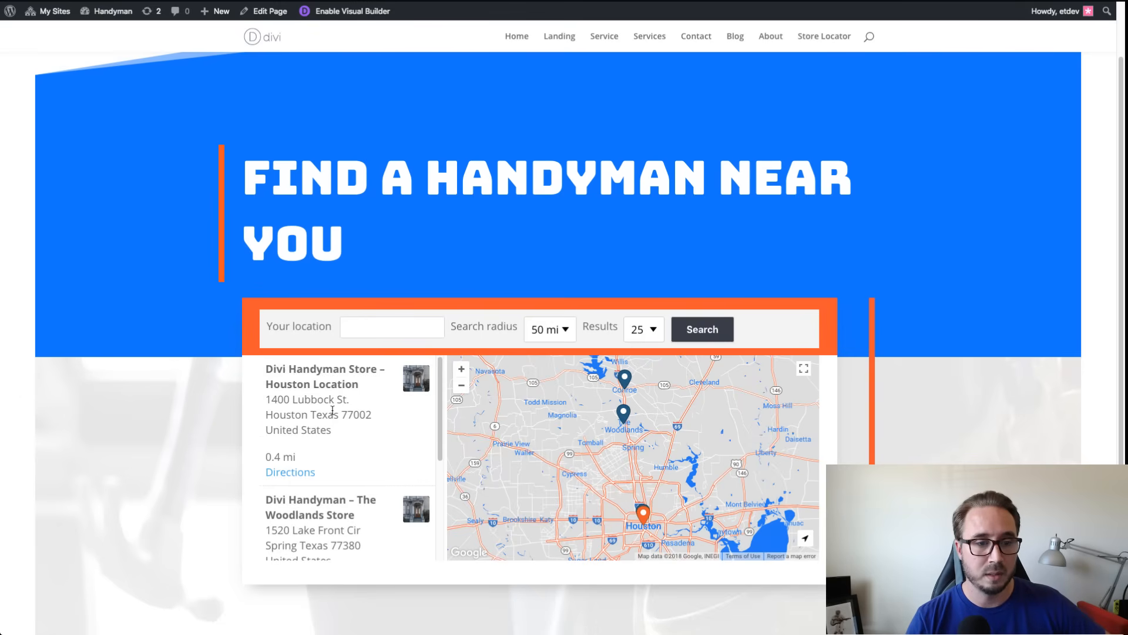
pyautogui.scroll(-2, 332, 414)
pyautogui.scroll(1, 333, 414)
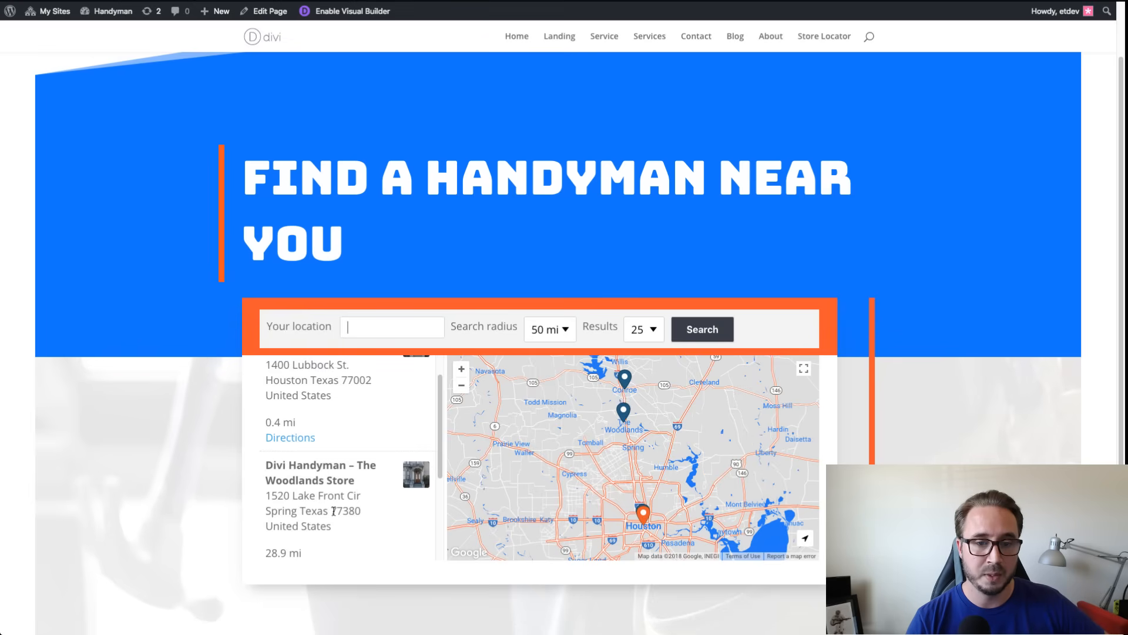
pyautogui.scroll(-1, 333, 511)
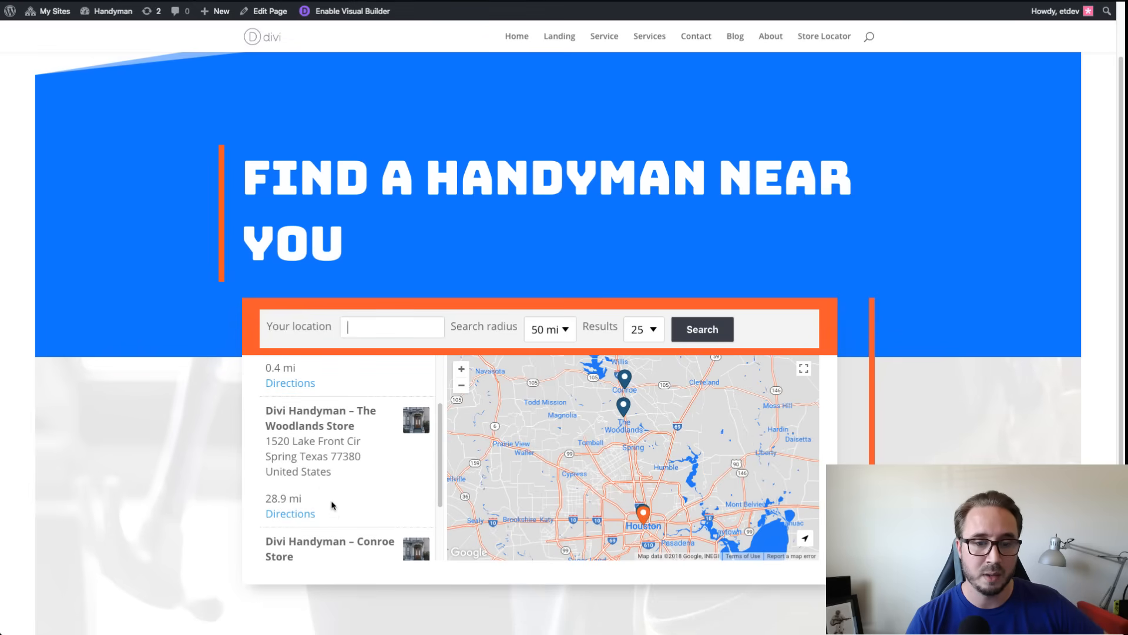
pyautogui.scroll(-1, 338, 459)
pyautogui.scroll(-1, 339, 460)
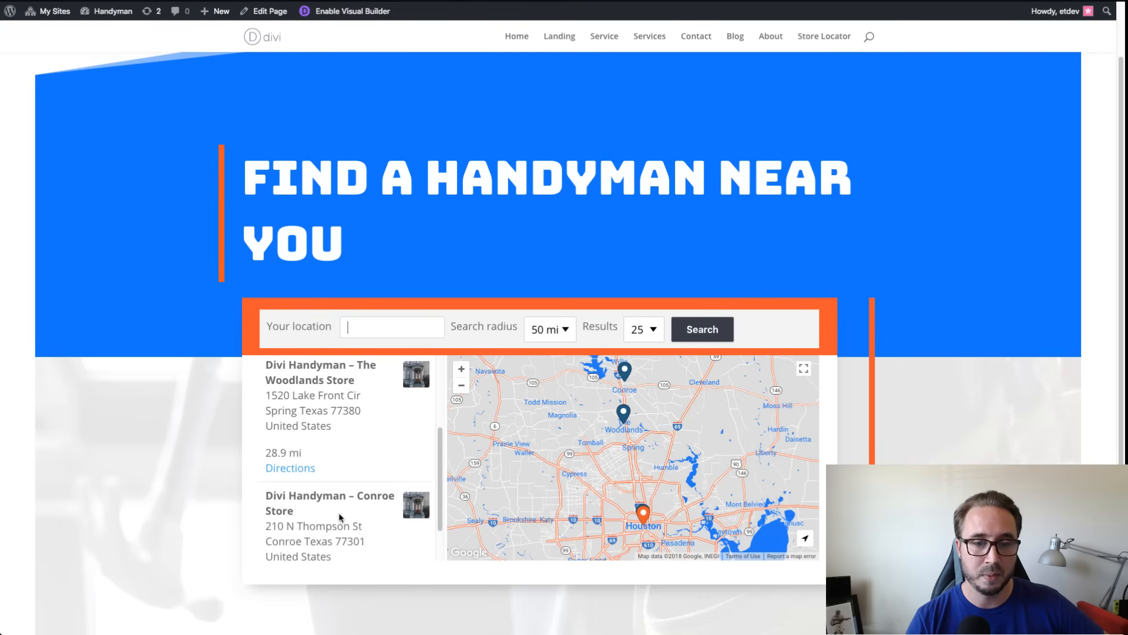
pyautogui.scroll(-1, 339, 518)
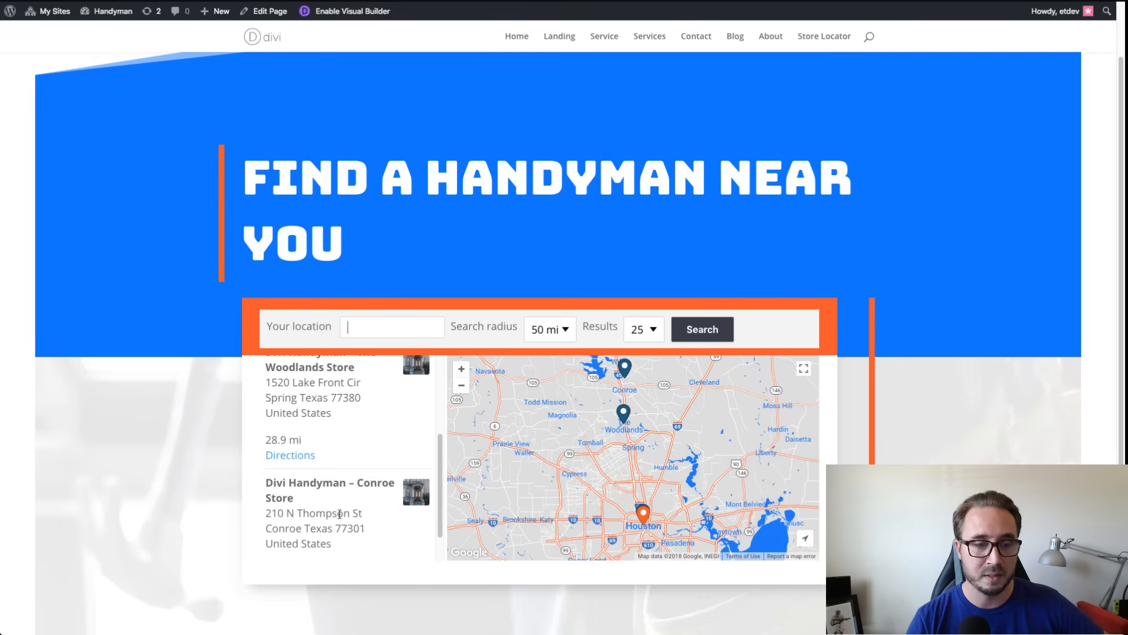
pyautogui.scroll(3, 339, 516)
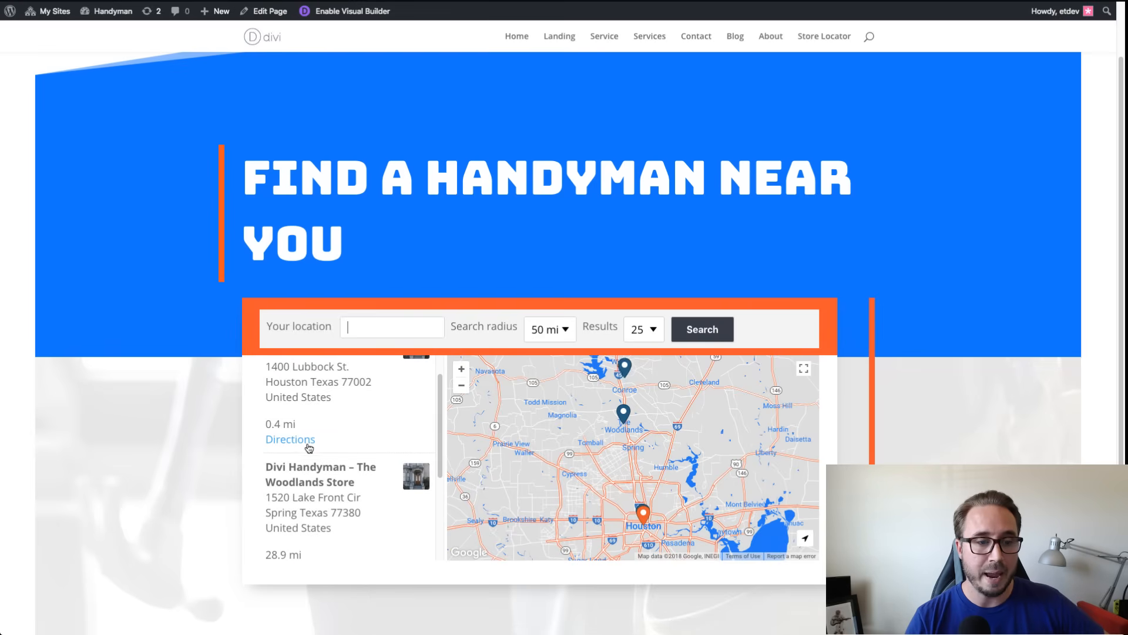
pyautogui.scroll(1, 297, 449)
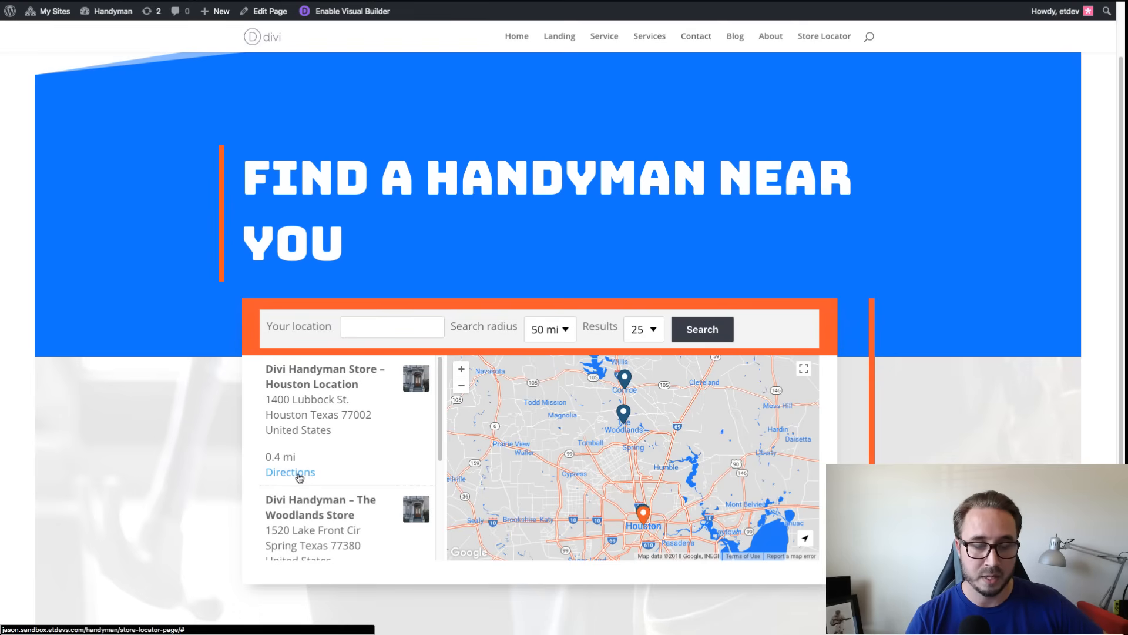
# Step: Test the directions for the Houston store, review the route steps, and return to the store list
pyautogui.click(299, 473)
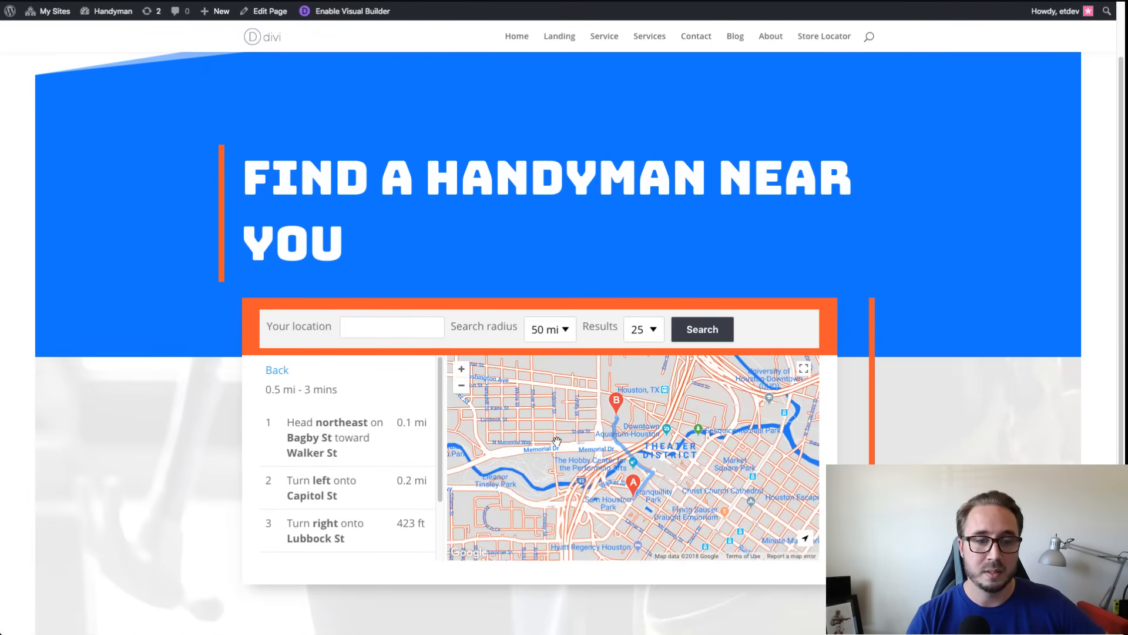
pyautogui.scroll(-2, 374, 428)
pyautogui.scroll(2, 373, 428)
pyautogui.scroll(-2, 374, 425)
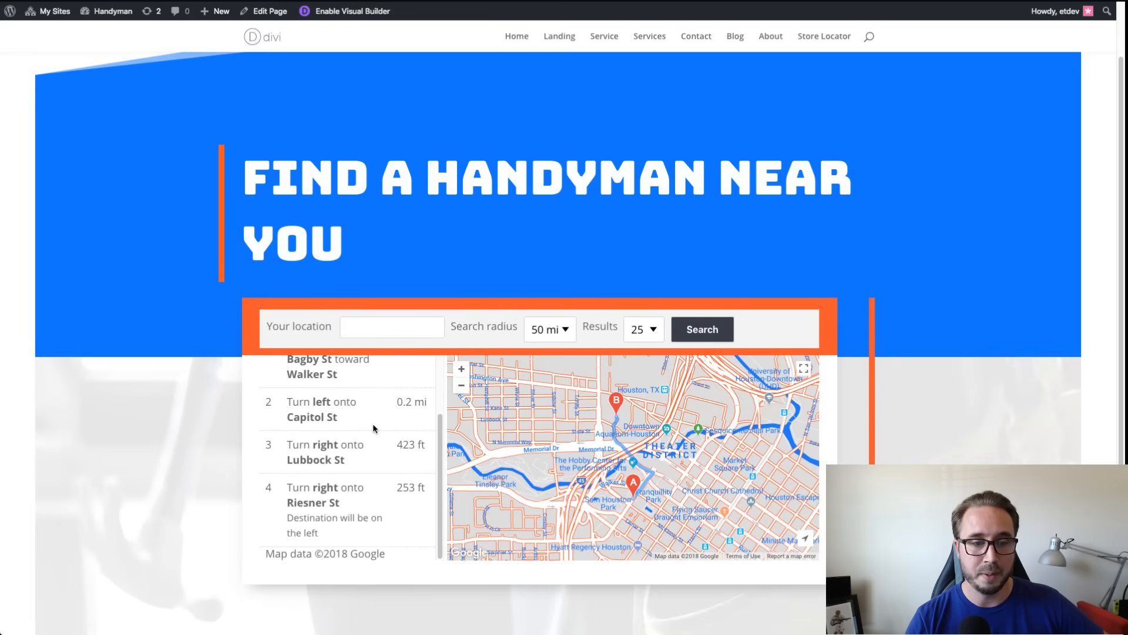
pyautogui.scroll(2, 374, 428)
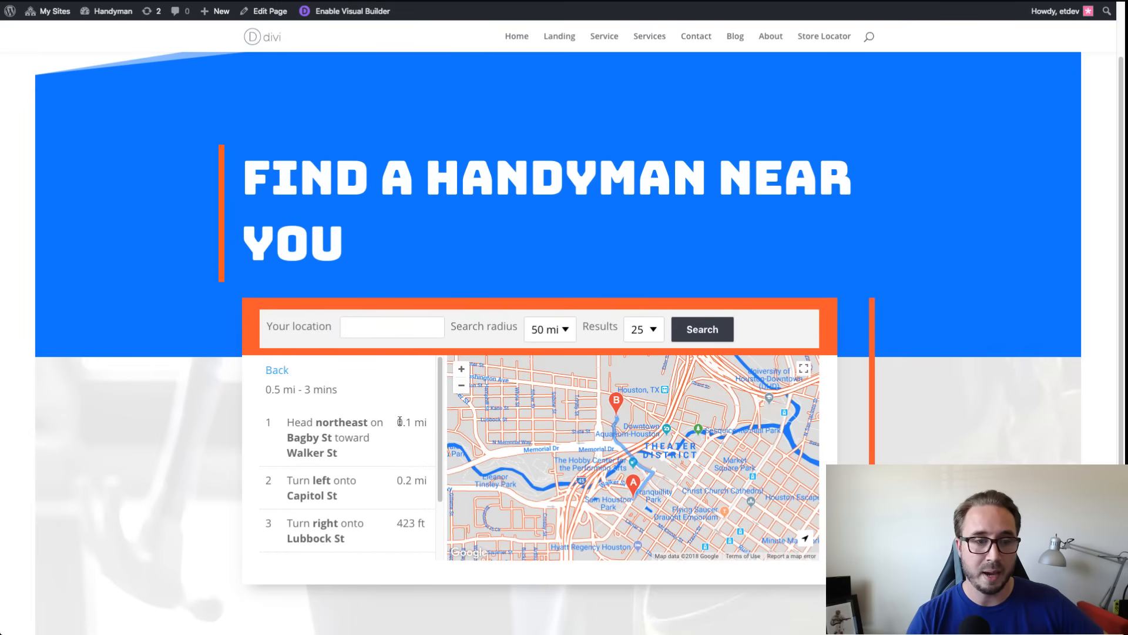
pyautogui.click(284, 371)
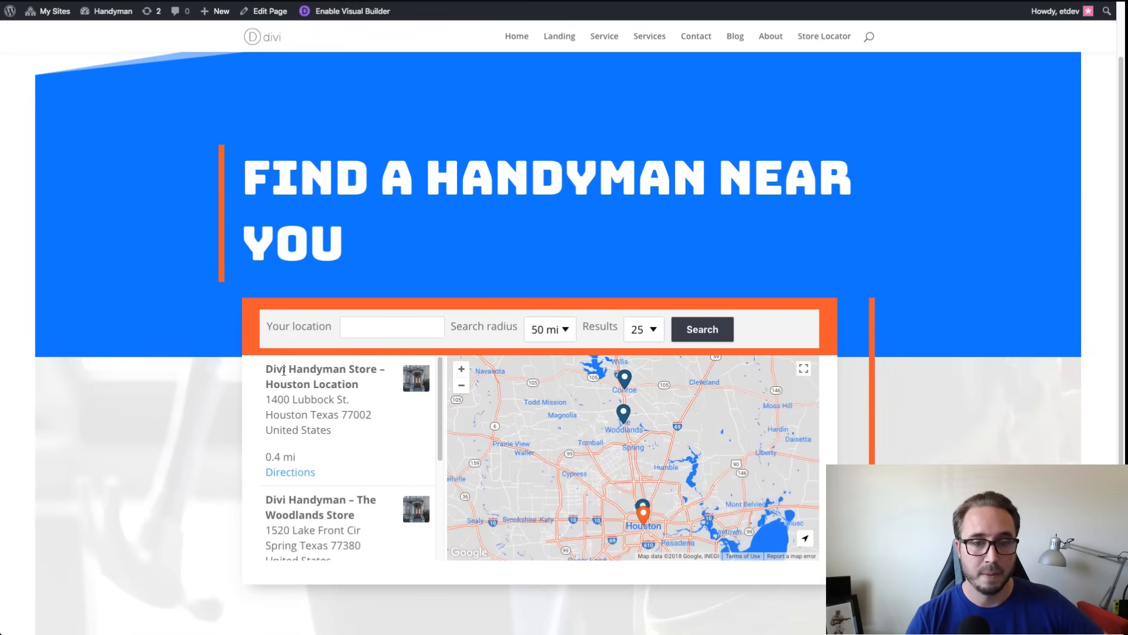
# Step: Check the rest of the live page, reopen it in the Visual Builder and restore the autosaved version
pyautogui.scroll(-2, 876, 316)
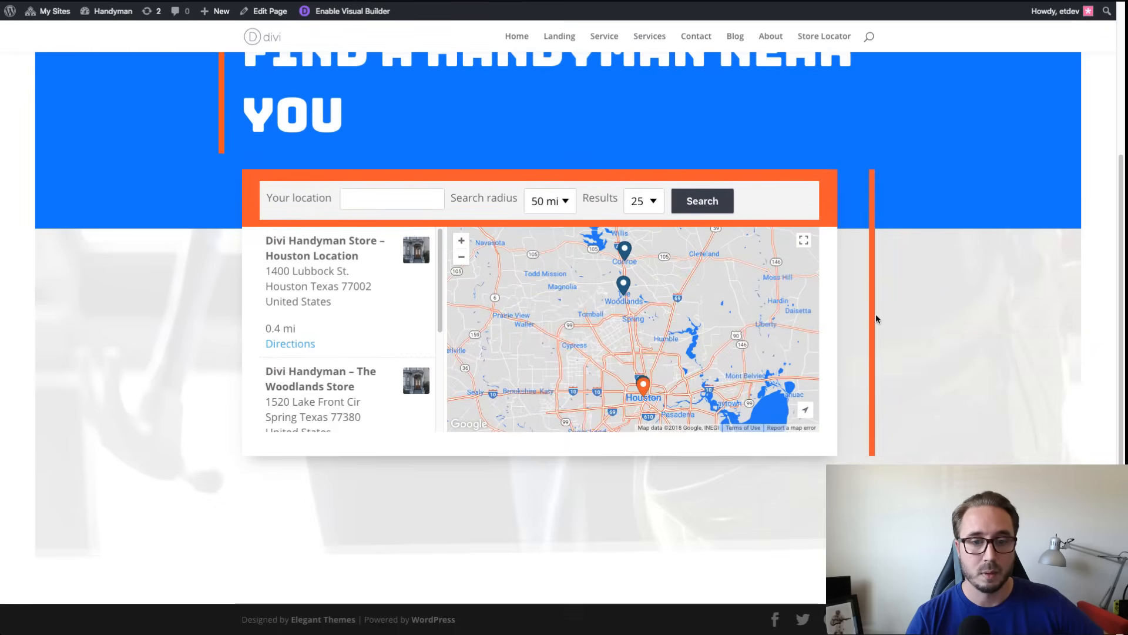
pyautogui.scroll(3, 875, 314)
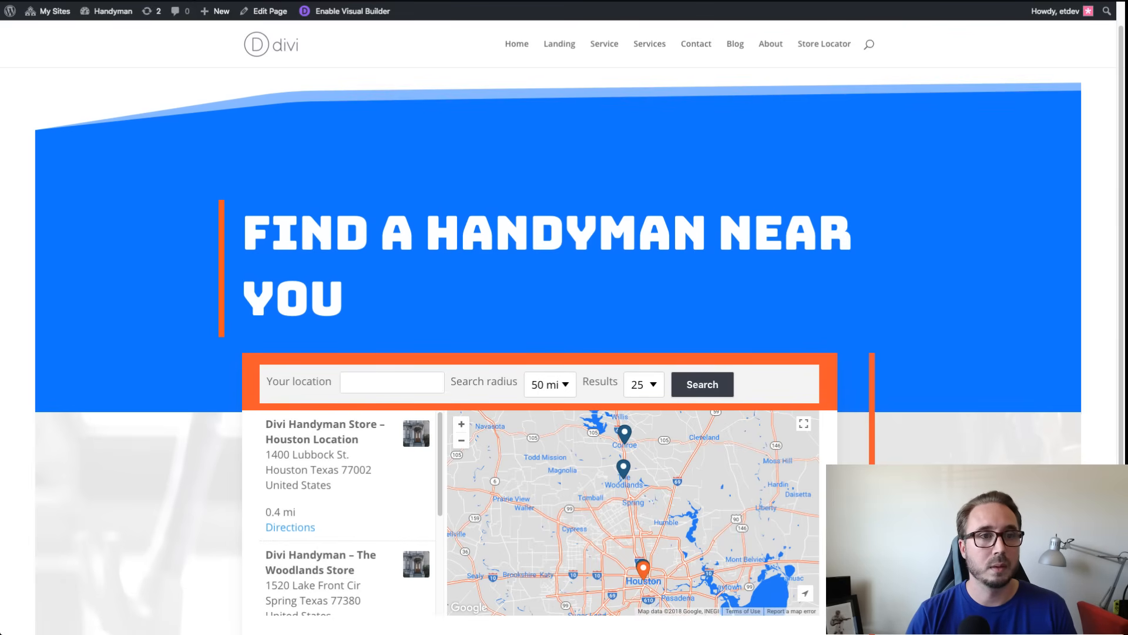
pyautogui.click(333, 12)
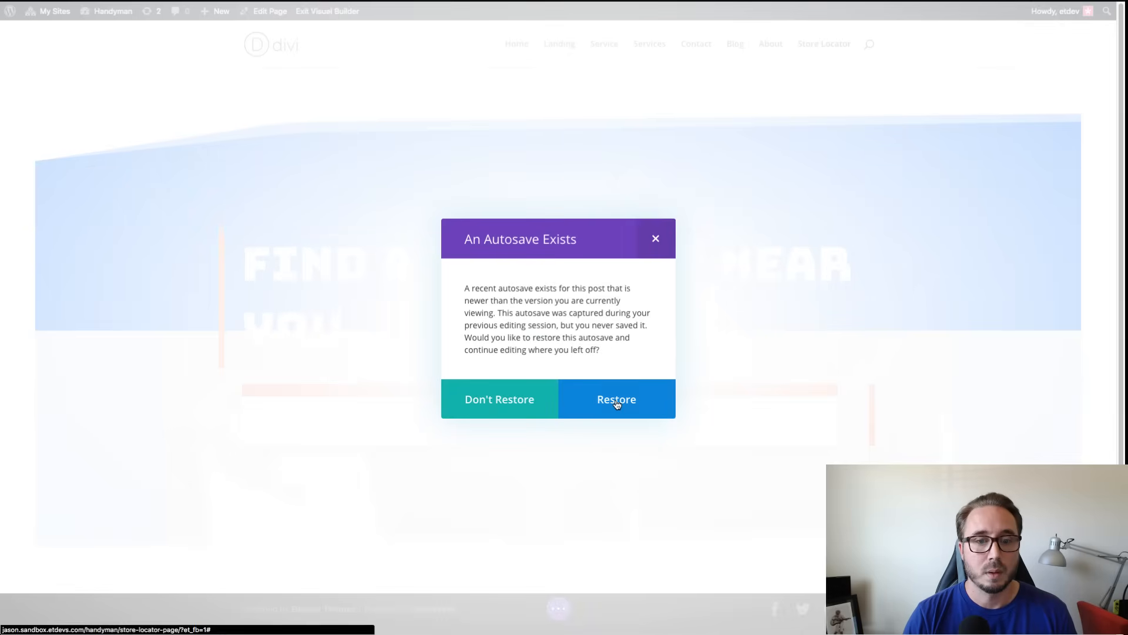
pyautogui.click(617, 404)
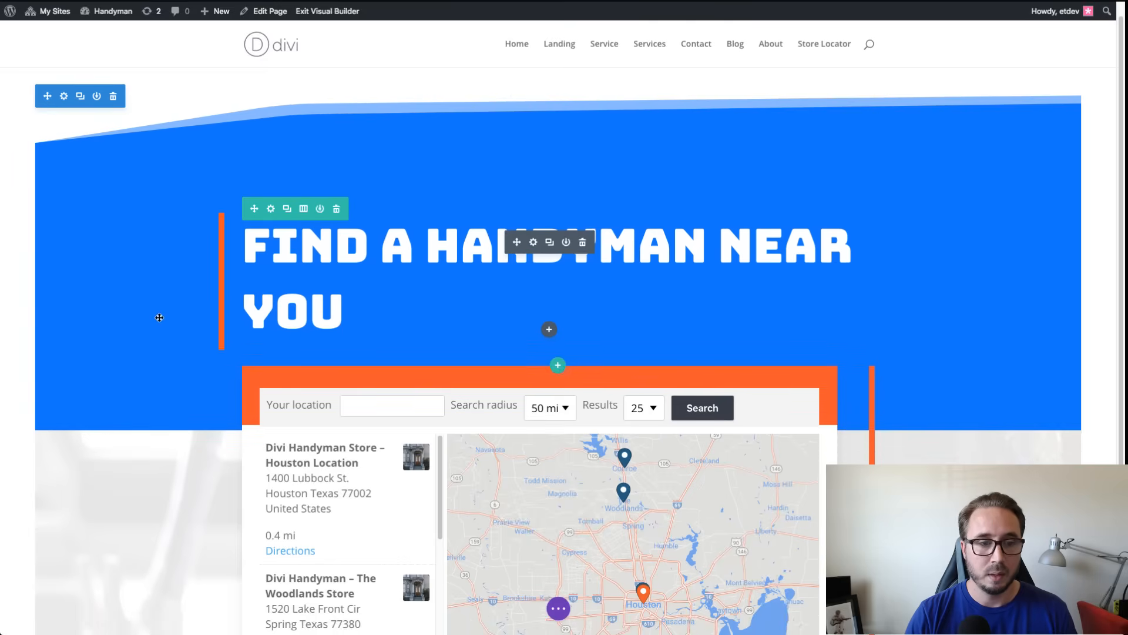
pyautogui.scroll(-4, 514, 276)
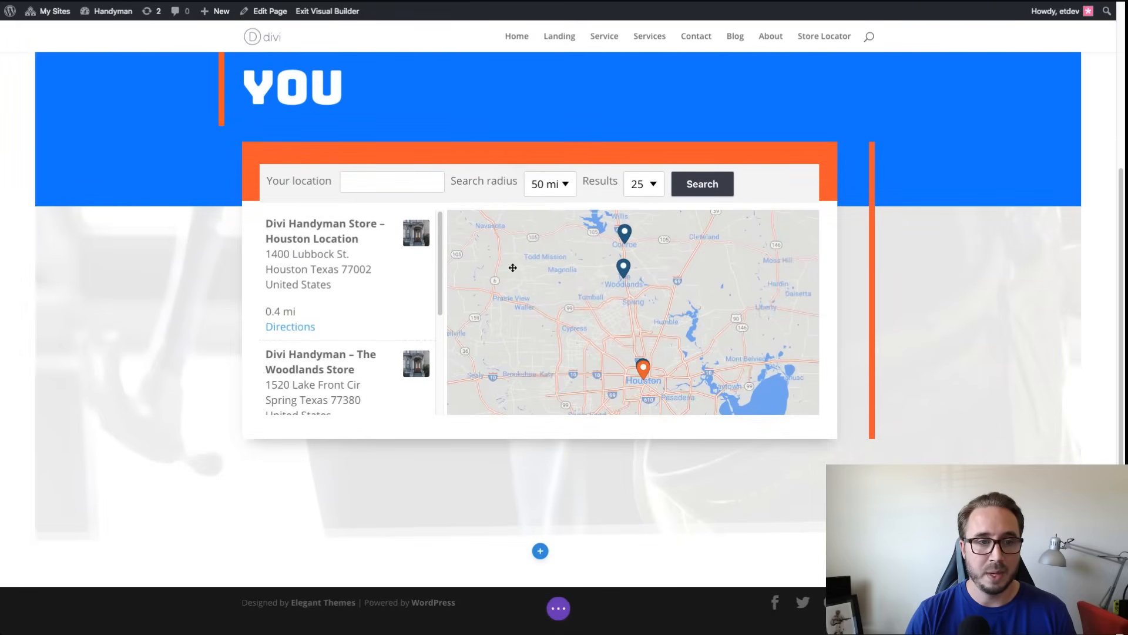
# Step: Preview the store locator page in tablet and phone views and examine how the locator fits the phone layout
pyautogui.click(561, 615)
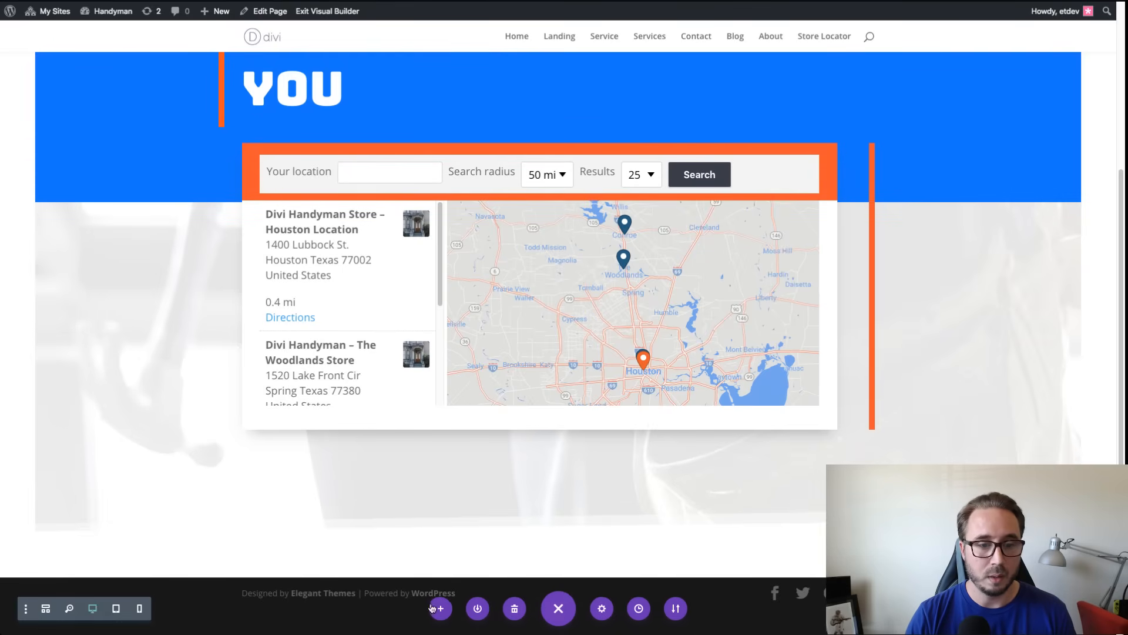
pyautogui.click(116, 609)
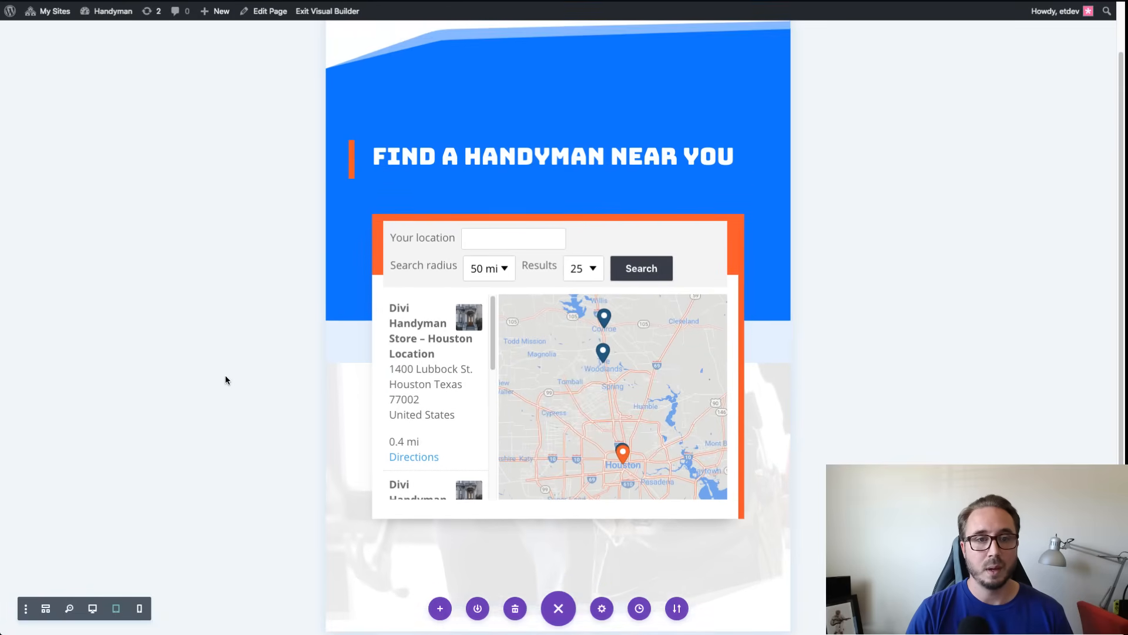
pyautogui.click(140, 609)
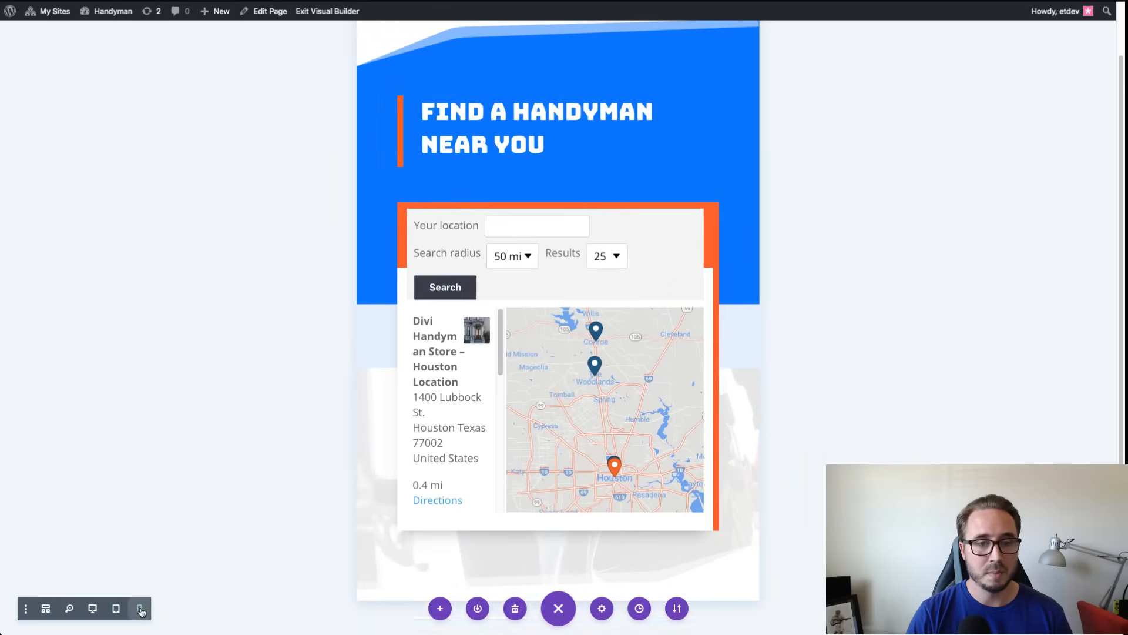
pyautogui.scroll(-2, 182, 347)
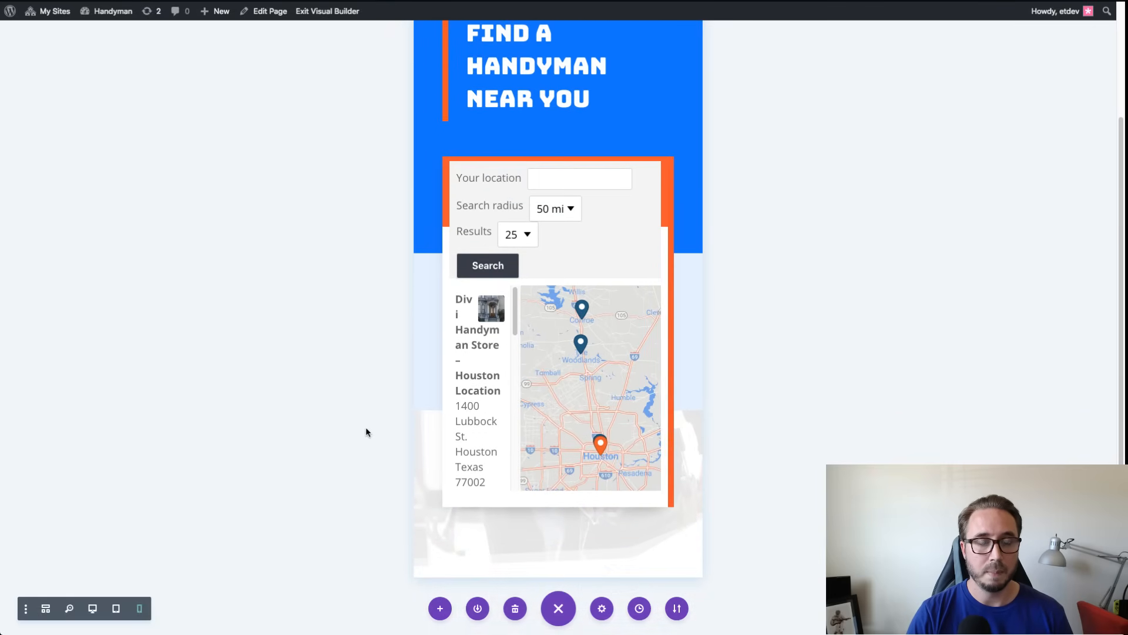
pyautogui.scroll(1, 364, 432)
pyautogui.scroll(-1, 362, 432)
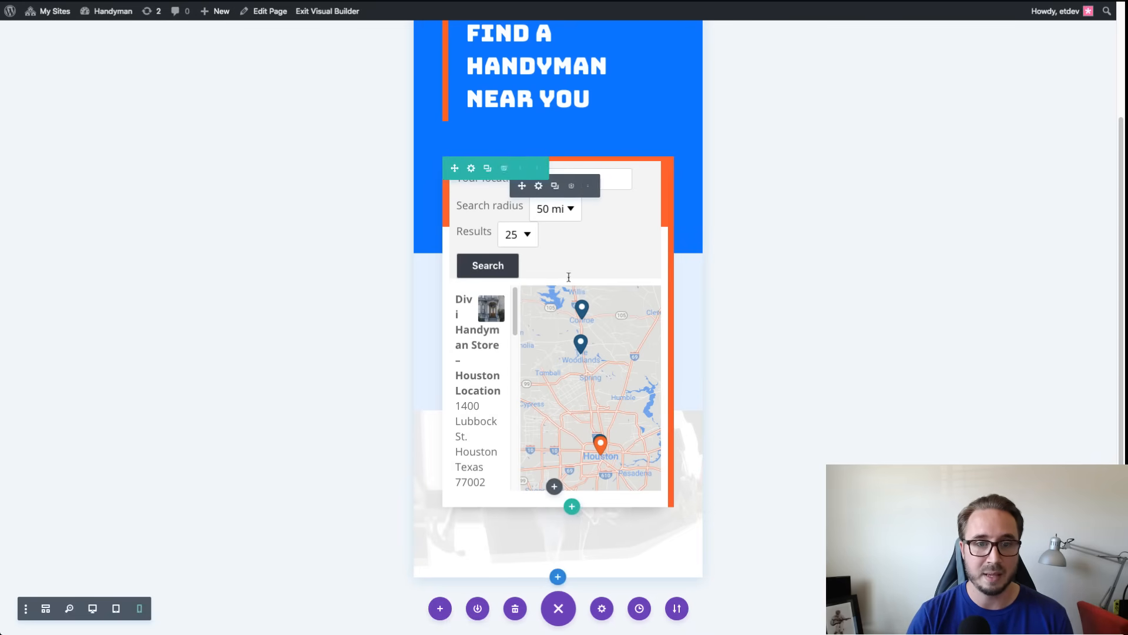
# Step: Check the live store locator page's responsive layout by narrowing the browser window to phone width, examine it, and restore full width
pyautogui.hotkey('ctrl', 'Tab')
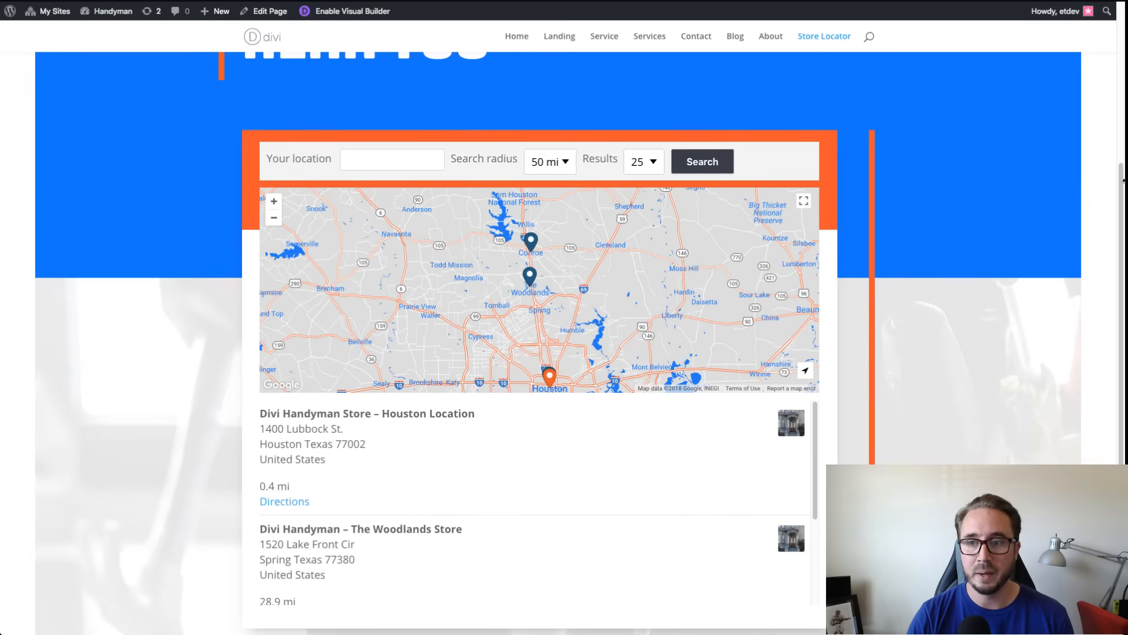
pyautogui.moveTo(1124, 181); pyautogui.dragTo(231, 171)
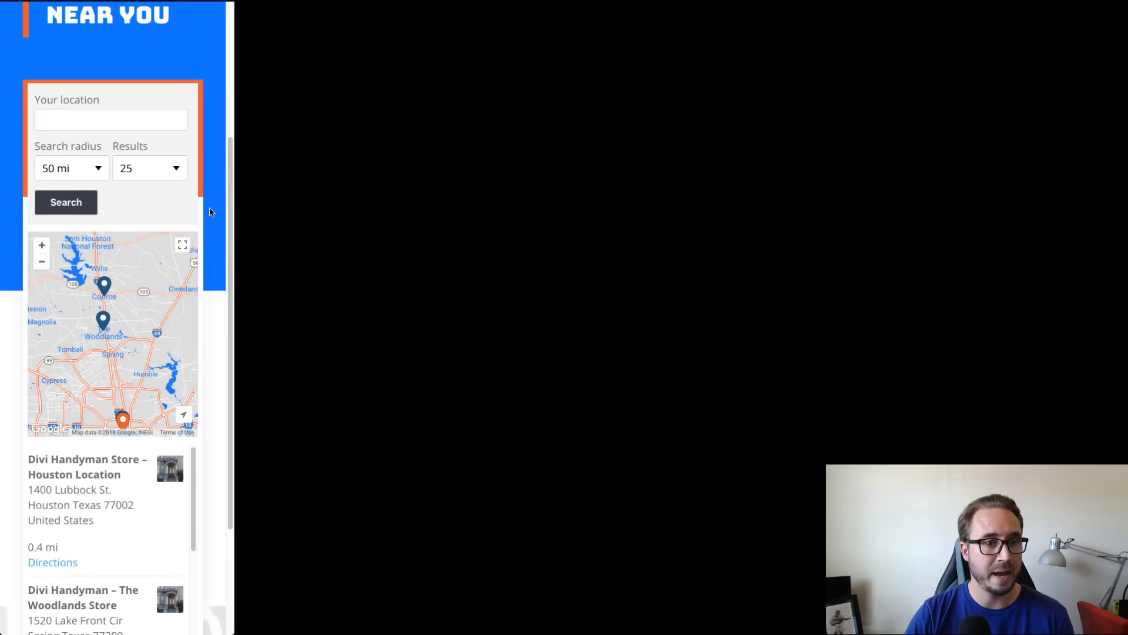
pyautogui.scroll(4, 209, 207)
pyautogui.scroll(-7, 209, 207)
pyautogui.scroll(1, 210, 209)
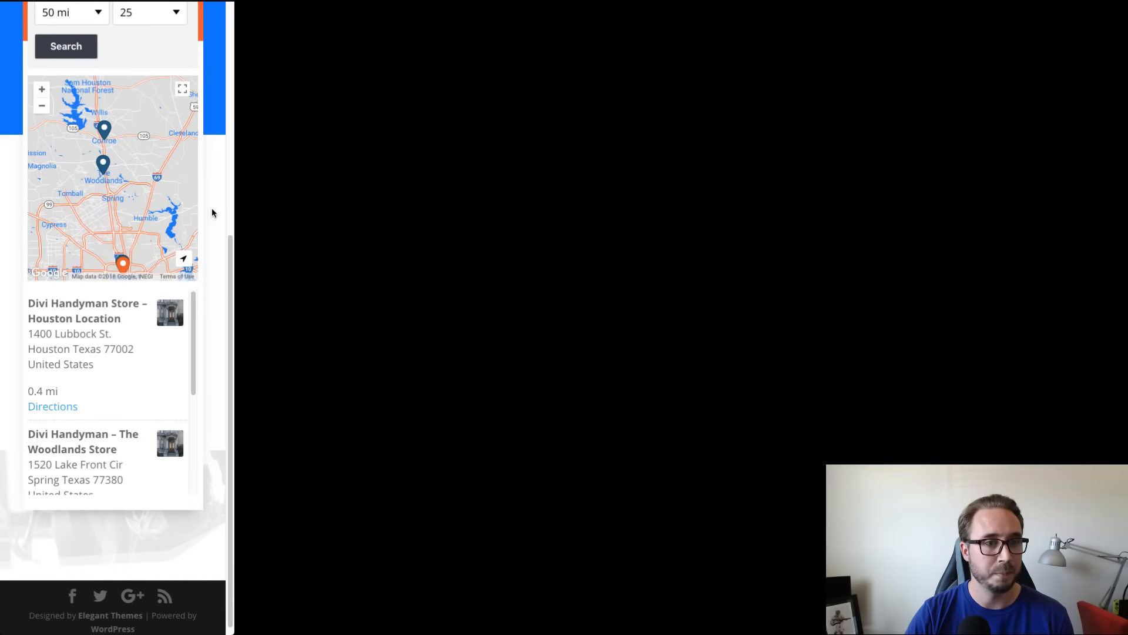
pyautogui.moveTo(234, 170); pyautogui.dragTo(1115, 201)
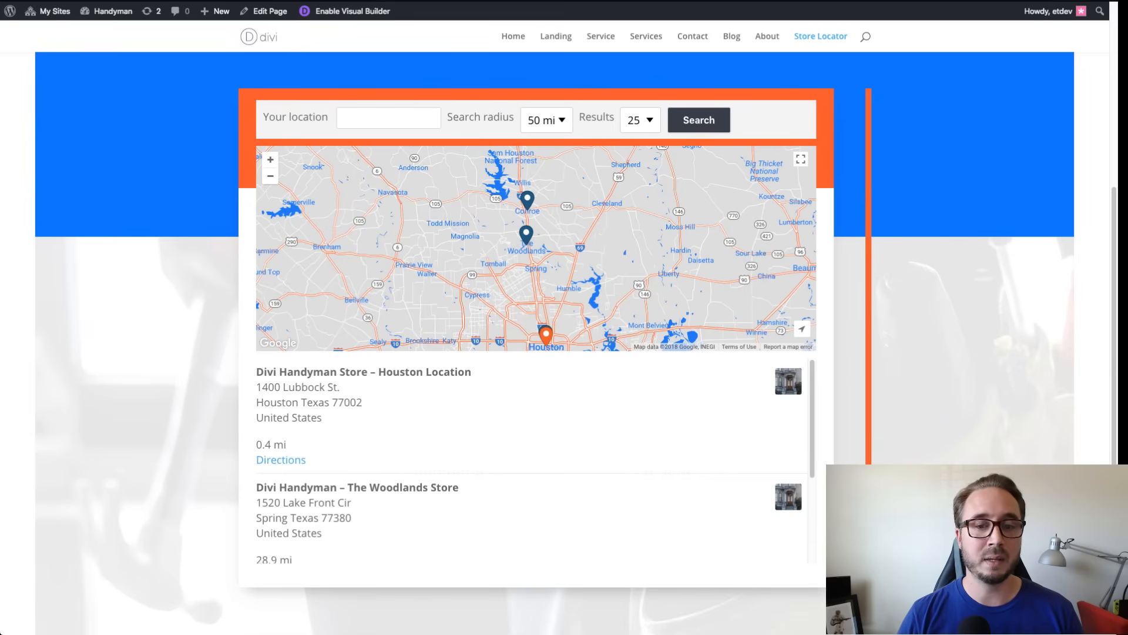
pyautogui.scroll(2, 942, 317)
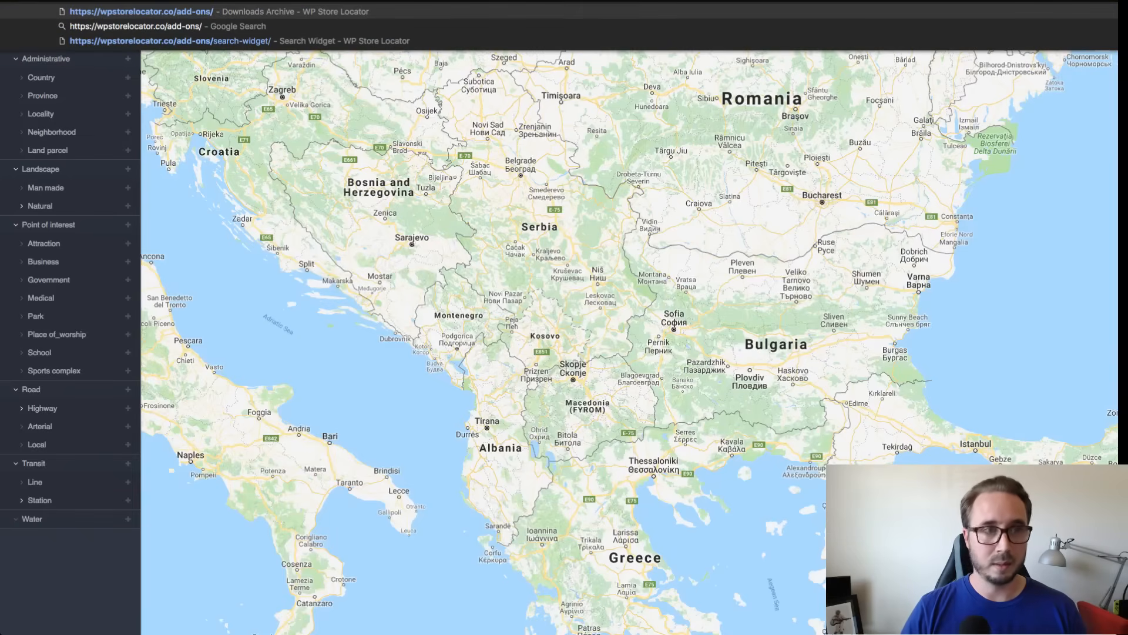
# Step: Open the WP Store Locator add-ons page at wpstorelocator.co/add-ons/ and look at the Search Widget add-on
pyautogui.press('Return')
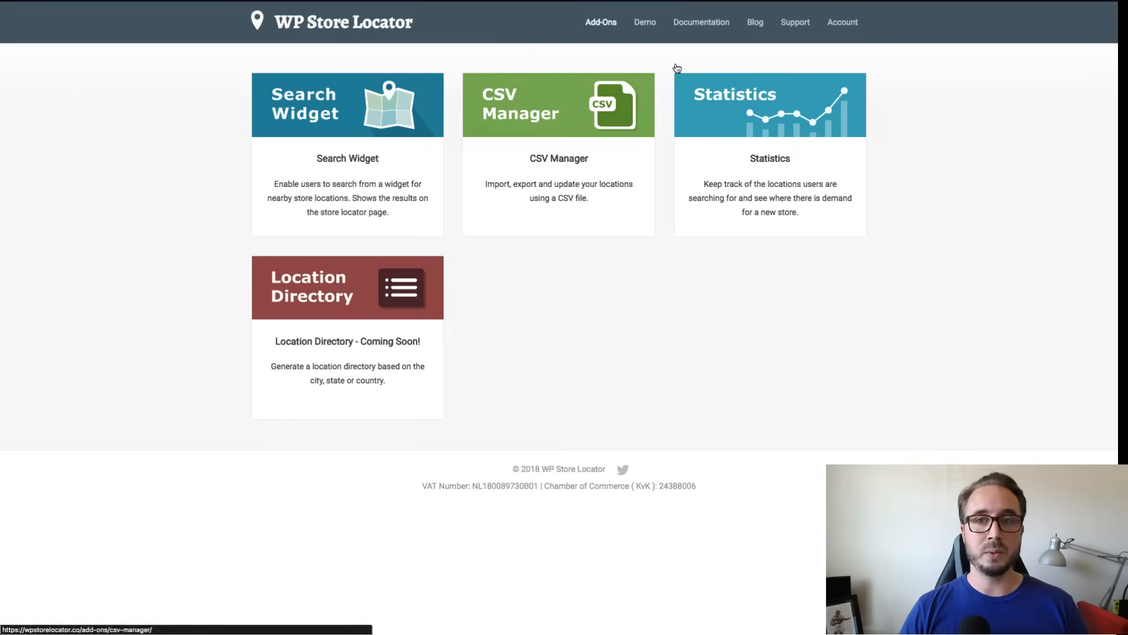
pyautogui.click(311, 126)
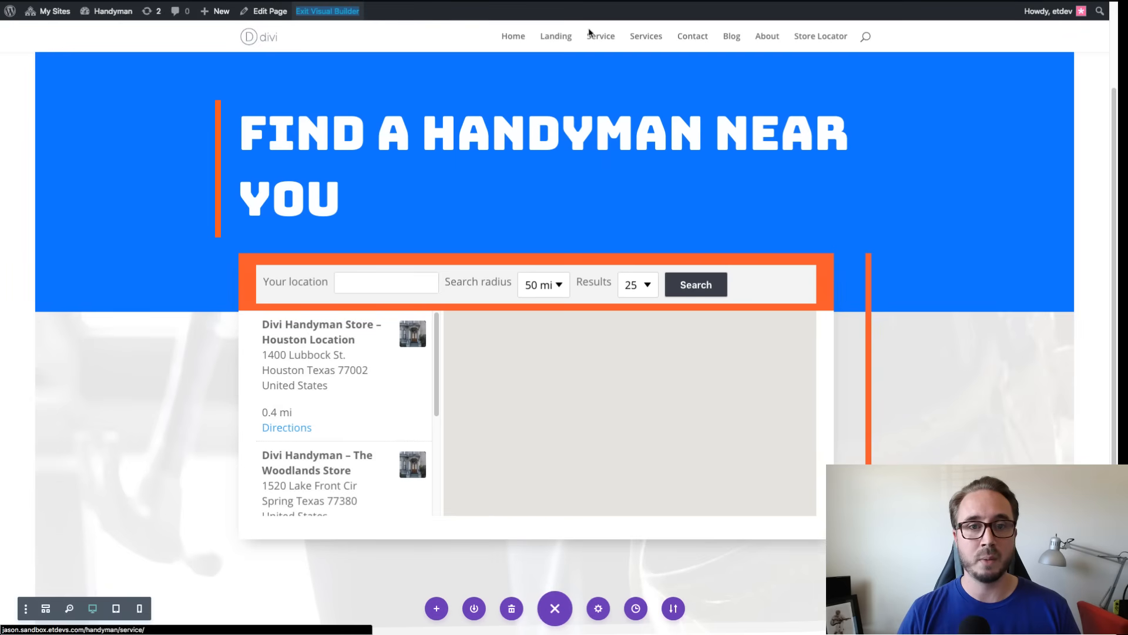
# Step: Open the Handyman site's Home page and look over its hero section
pyautogui.click(520, 39)
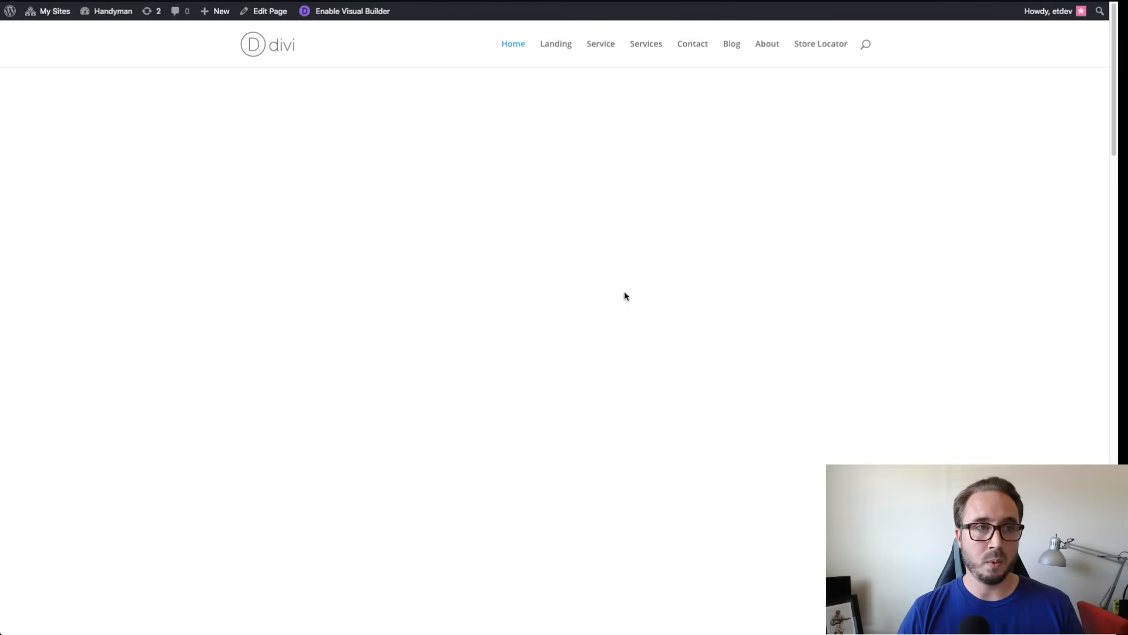
pyautogui.scroll(-3, 431, 260)
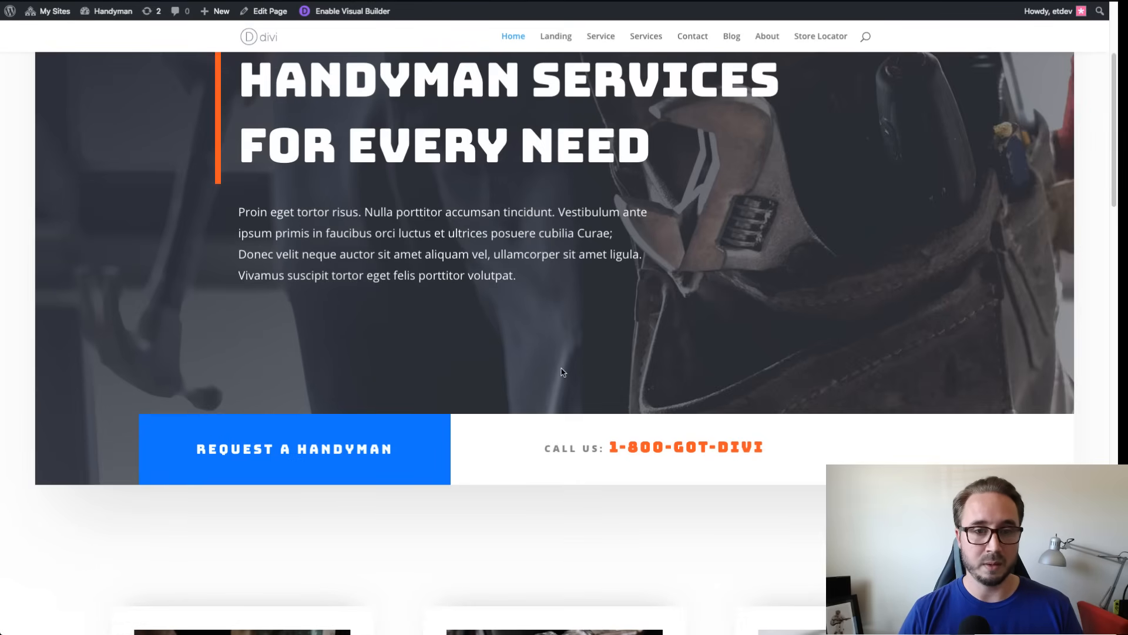
pyautogui.scroll(1, 564, 372)
pyautogui.scroll(-1, 547, 376)
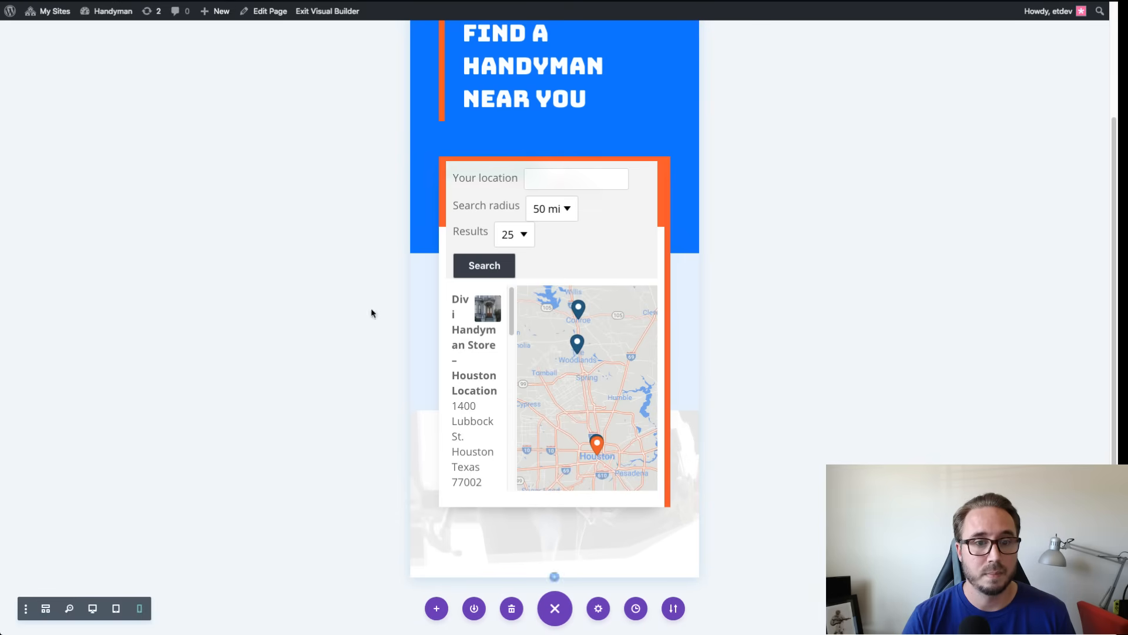
# Step: Return the builder to desktop view, open the settings of the store locator's text module and dock them beside the page
pyautogui.click(92, 609)
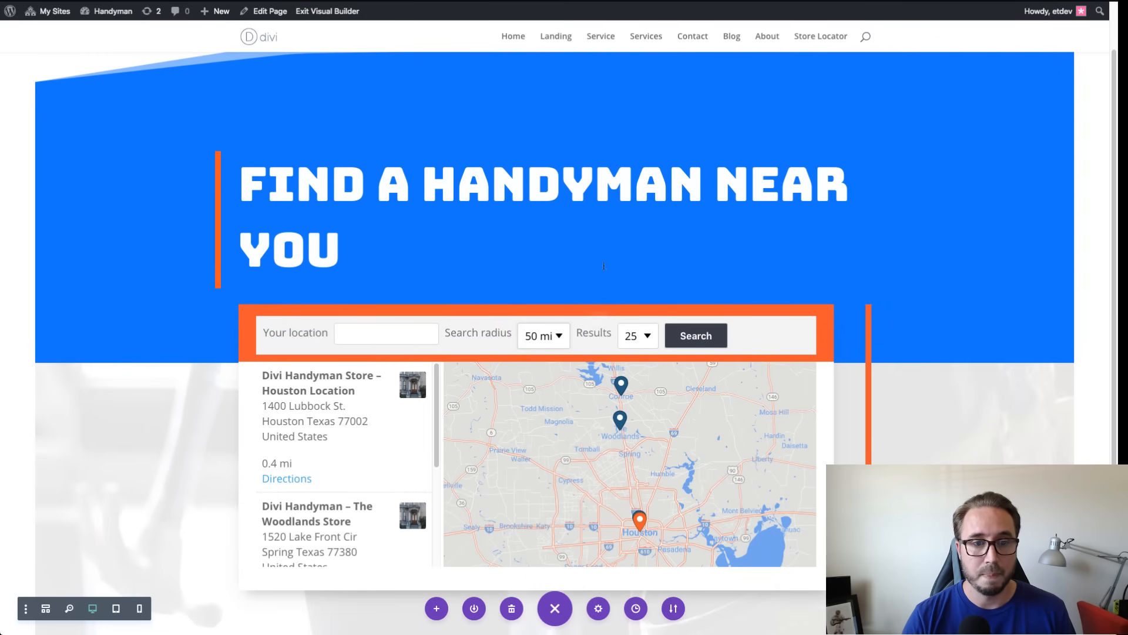
pyautogui.click(518, 330)
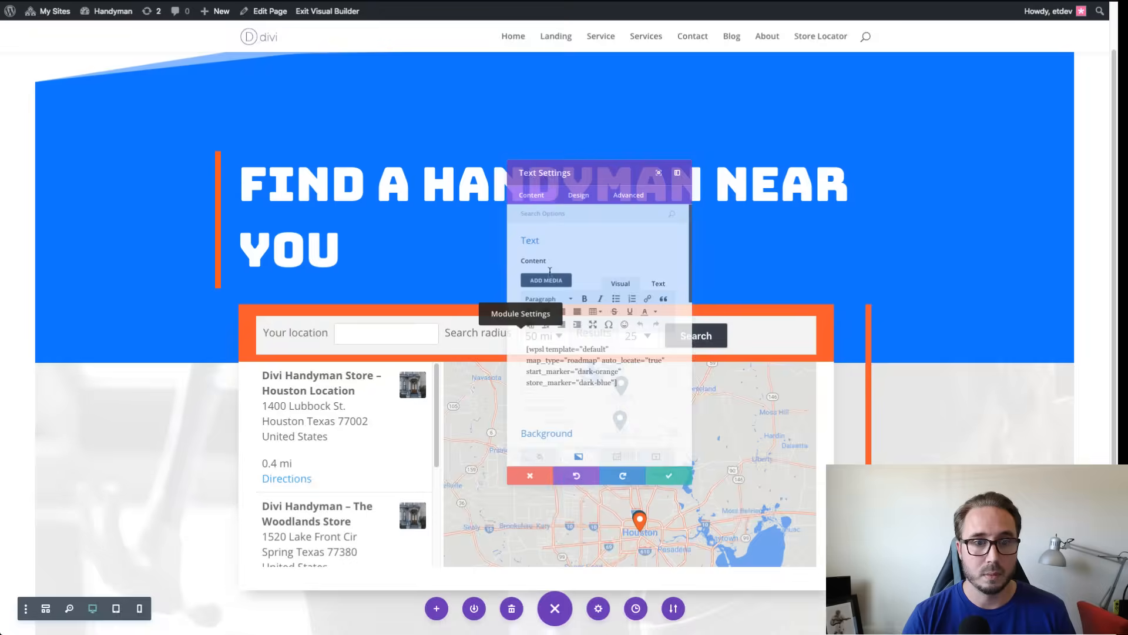
pyautogui.moveTo(383, 143); pyautogui.dragTo(353, 141)
pyautogui.click(440, 138)
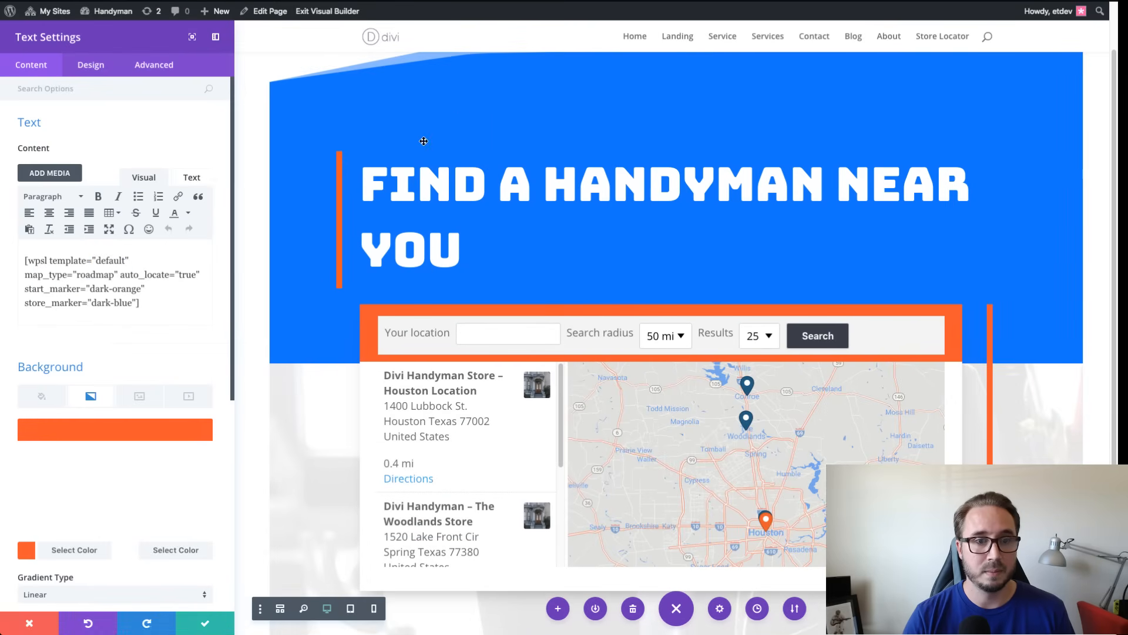
# Step: Set the store locator module's tablet text size to 16px and check the smartphone and desktop text sizes
pyautogui.click(90, 65)
pyautogui.scroll(-3, 175, 276)
pyautogui.scroll(1, 175, 279)
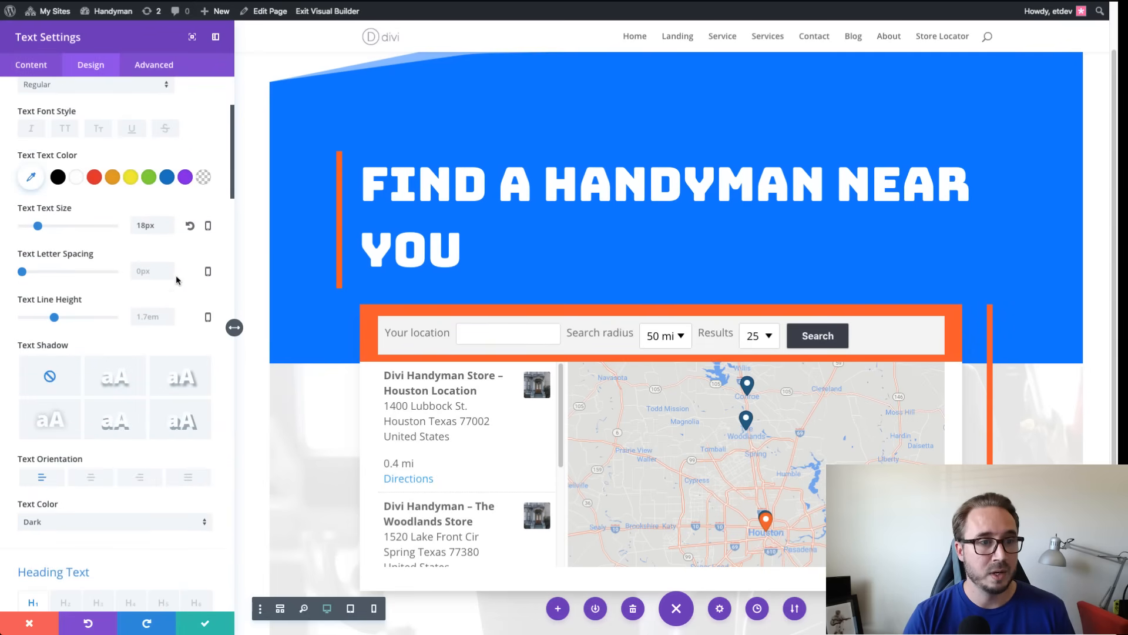
pyautogui.click(208, 226)
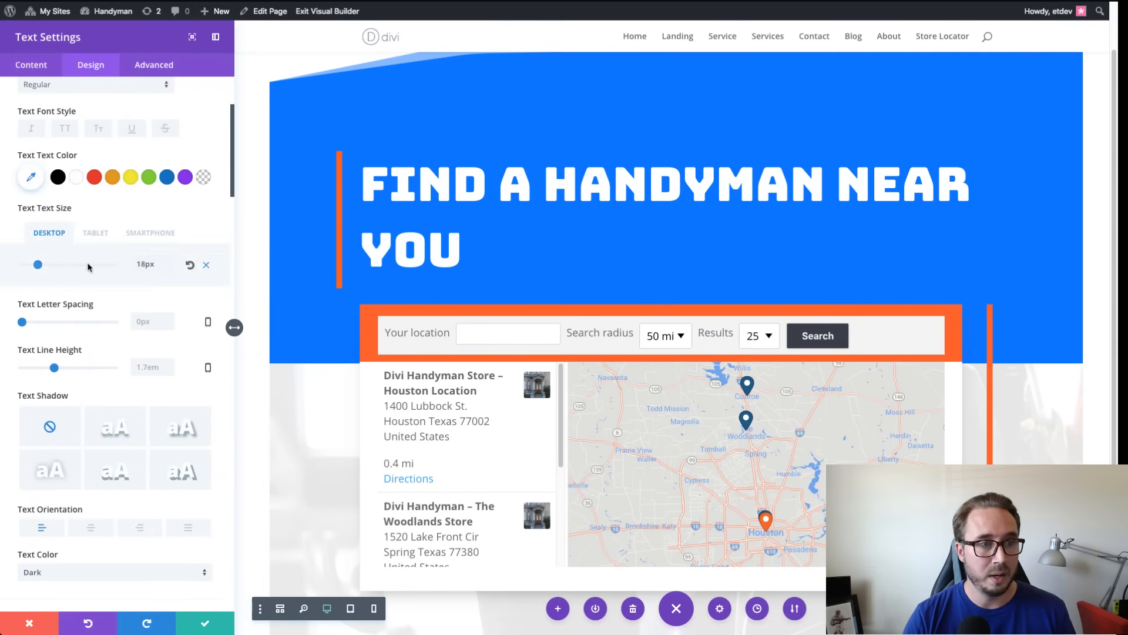
pyautogui.click(100, 234)
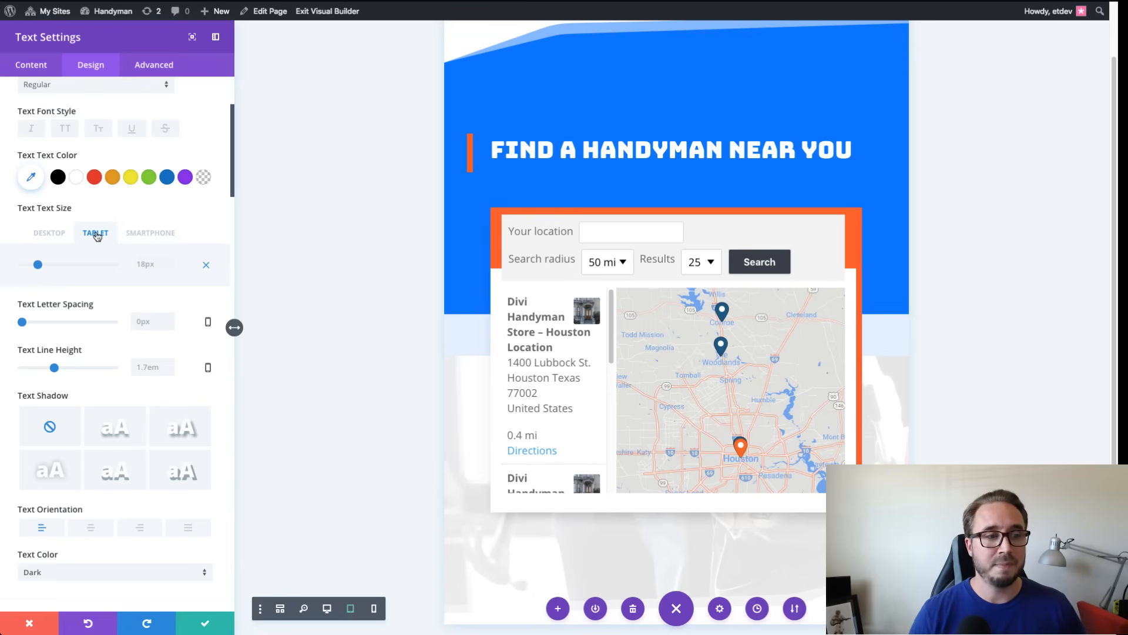
pyautogui.click(140, 256)
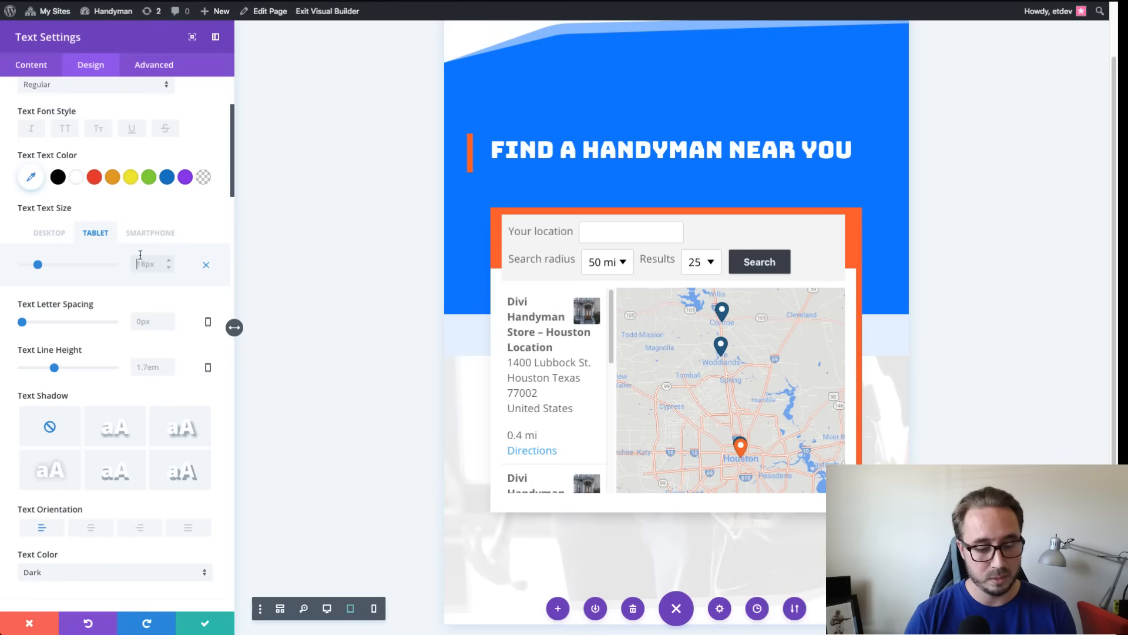
pyautogui.write('16')
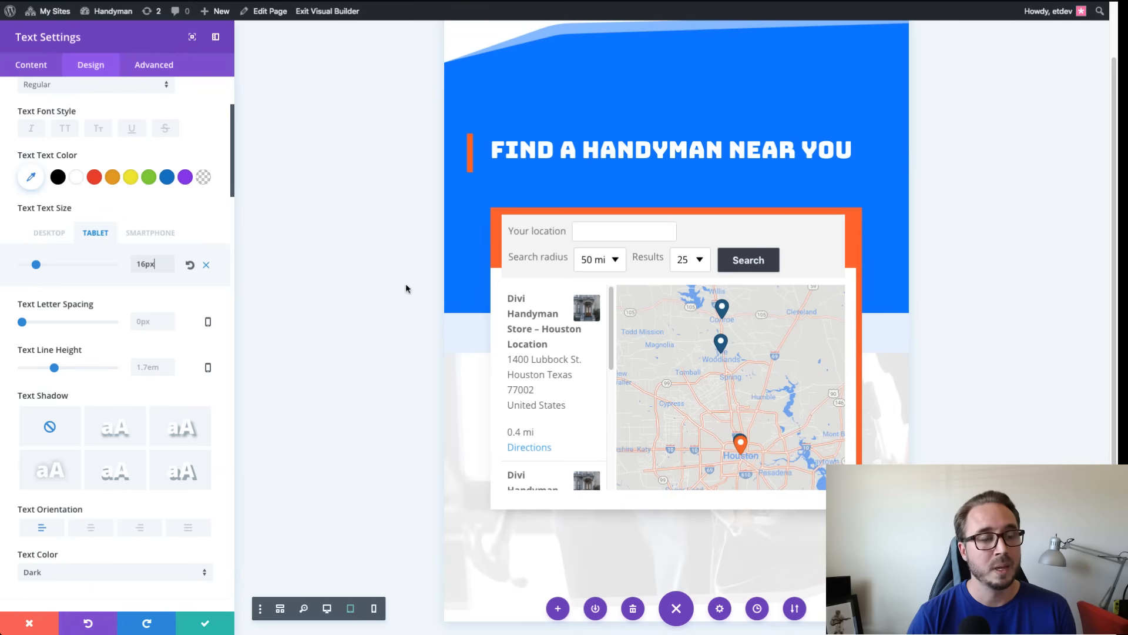
pyautogui.click(151, 234)
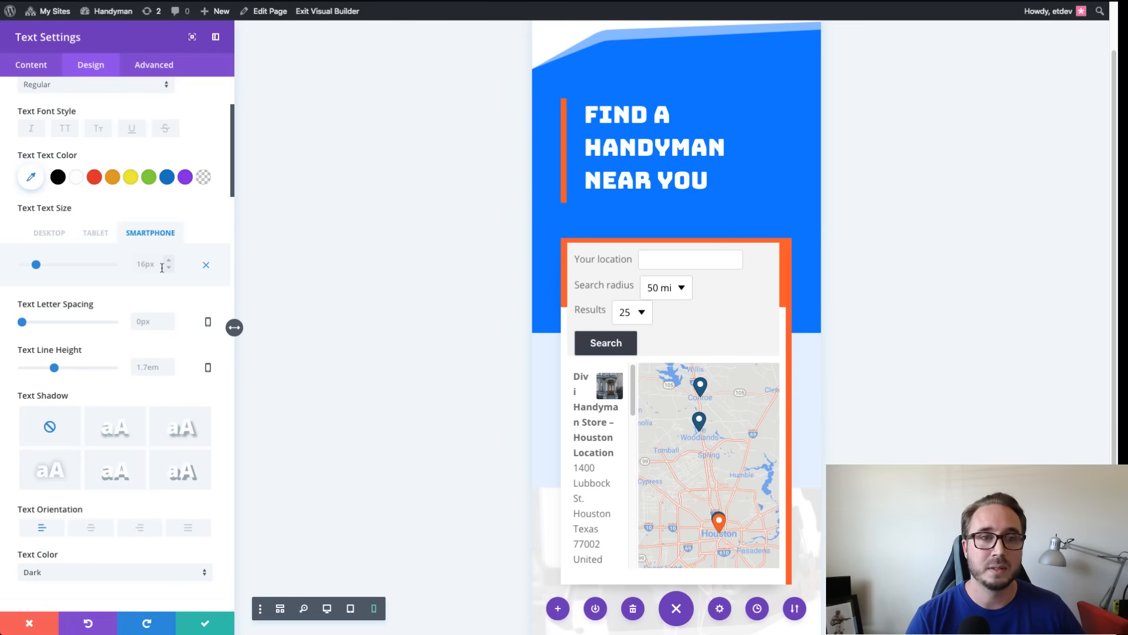
pyautogui.click(51, 233)
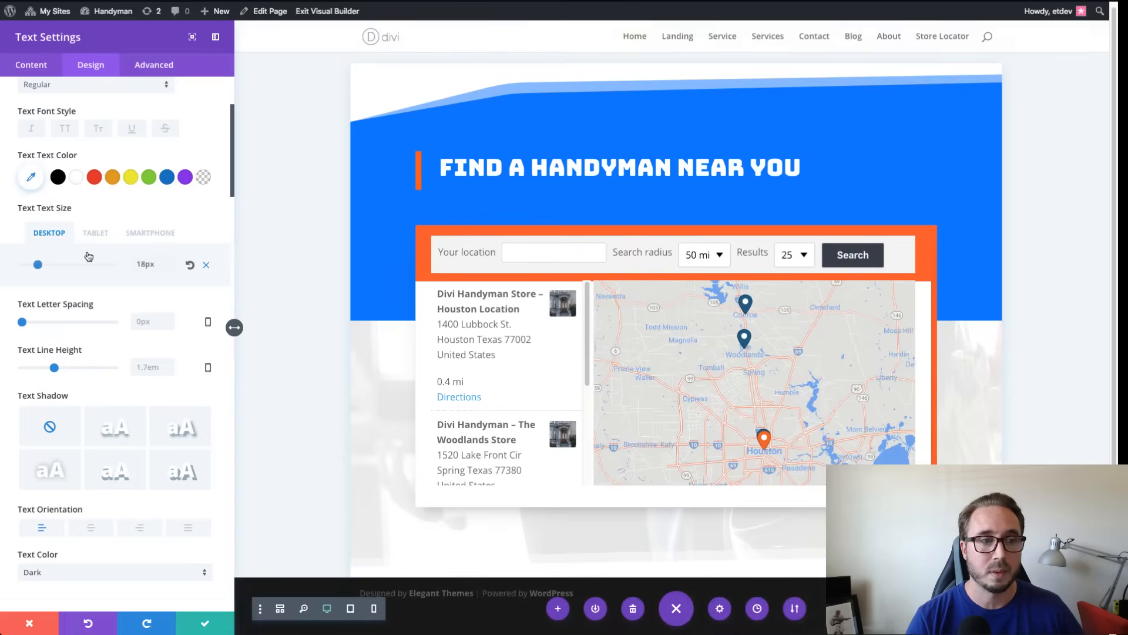